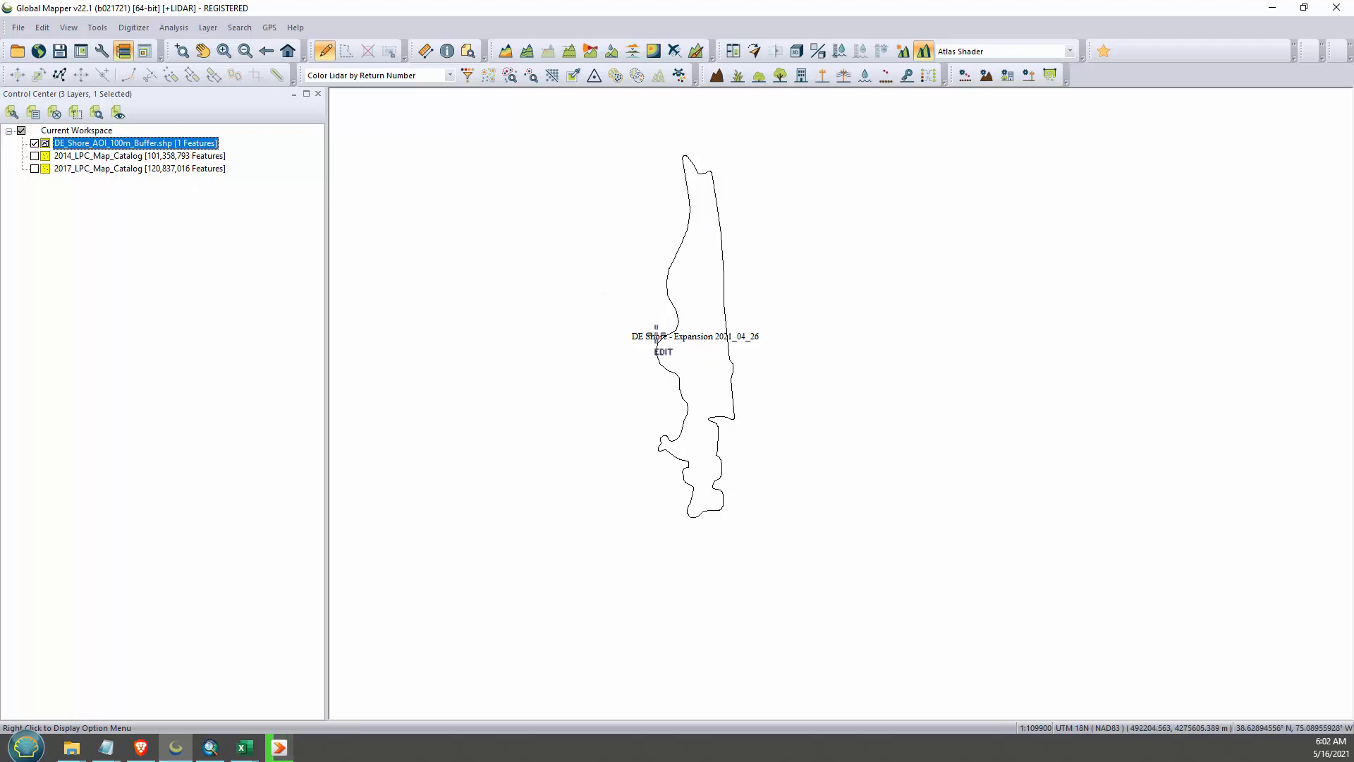
{"action": "left_click", "coordinate": [705, 365]}
{"action": "left_click", "coordinate": [881, 352]}
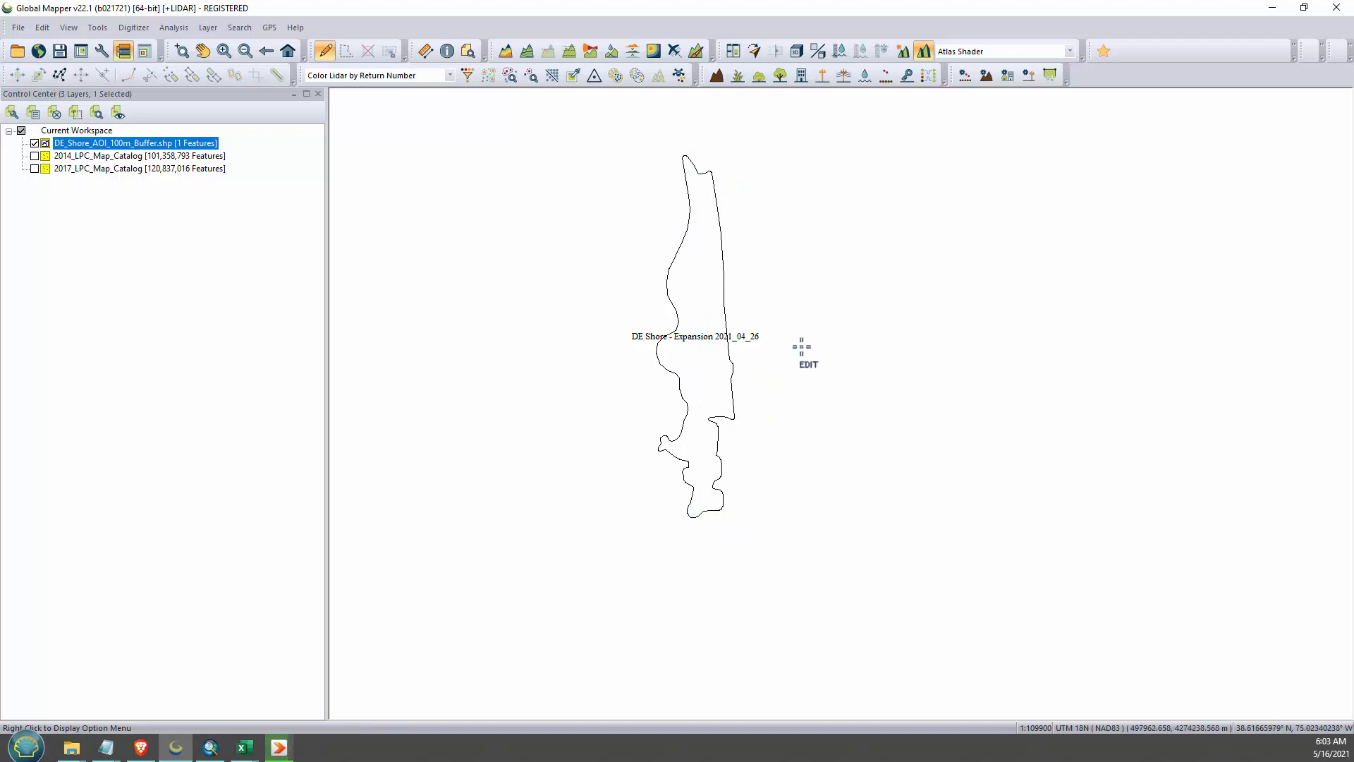
{"action": "scroll", "coordinate": [801, 346], "scroll_direction": "down", "scroll_amount": 2}
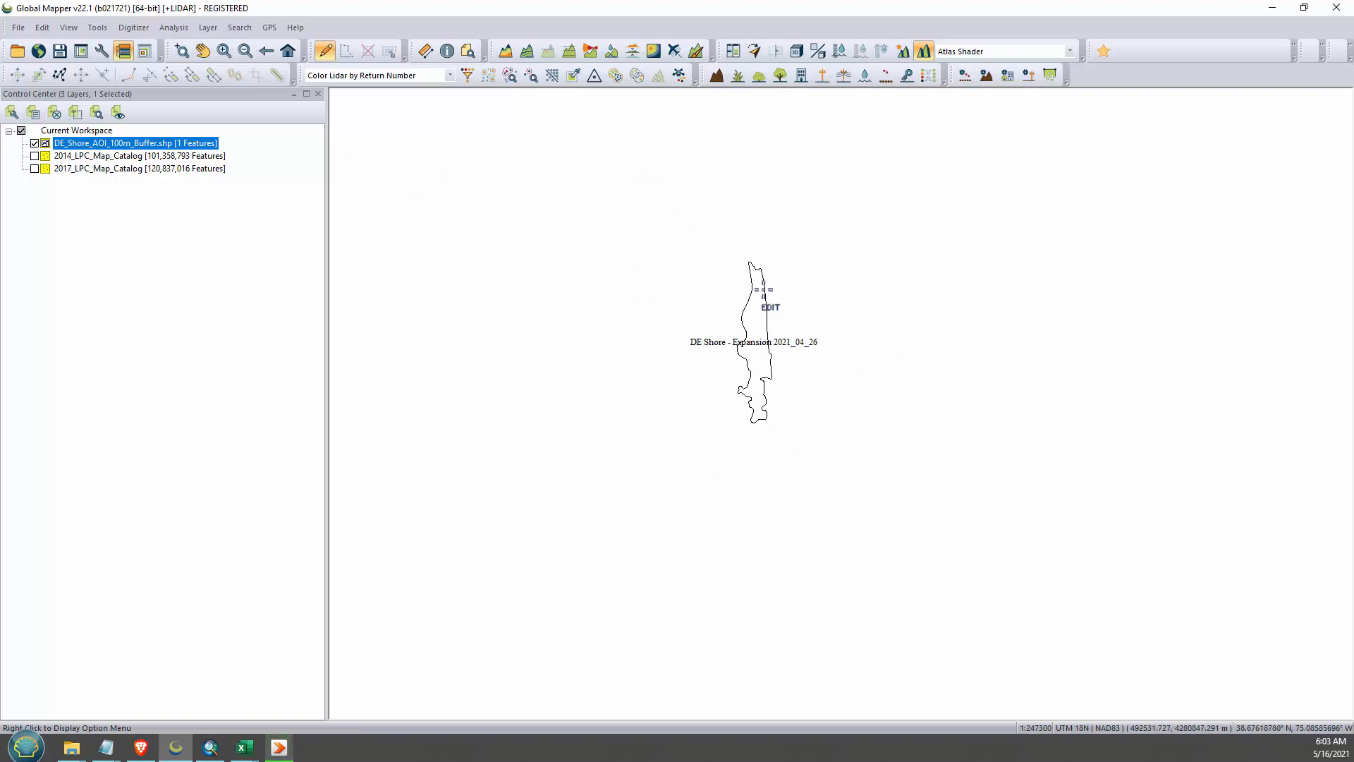
{"action": "scroll", "coordinate": [763, 290], "scroll_direction": "up", "scroll_amount": 1}
- Display the 2014 and 2017 LPC map catalogs over the AOI boundary and review the workspace projection settings
{"action": "left_click", "coordinate": [85, 156]}
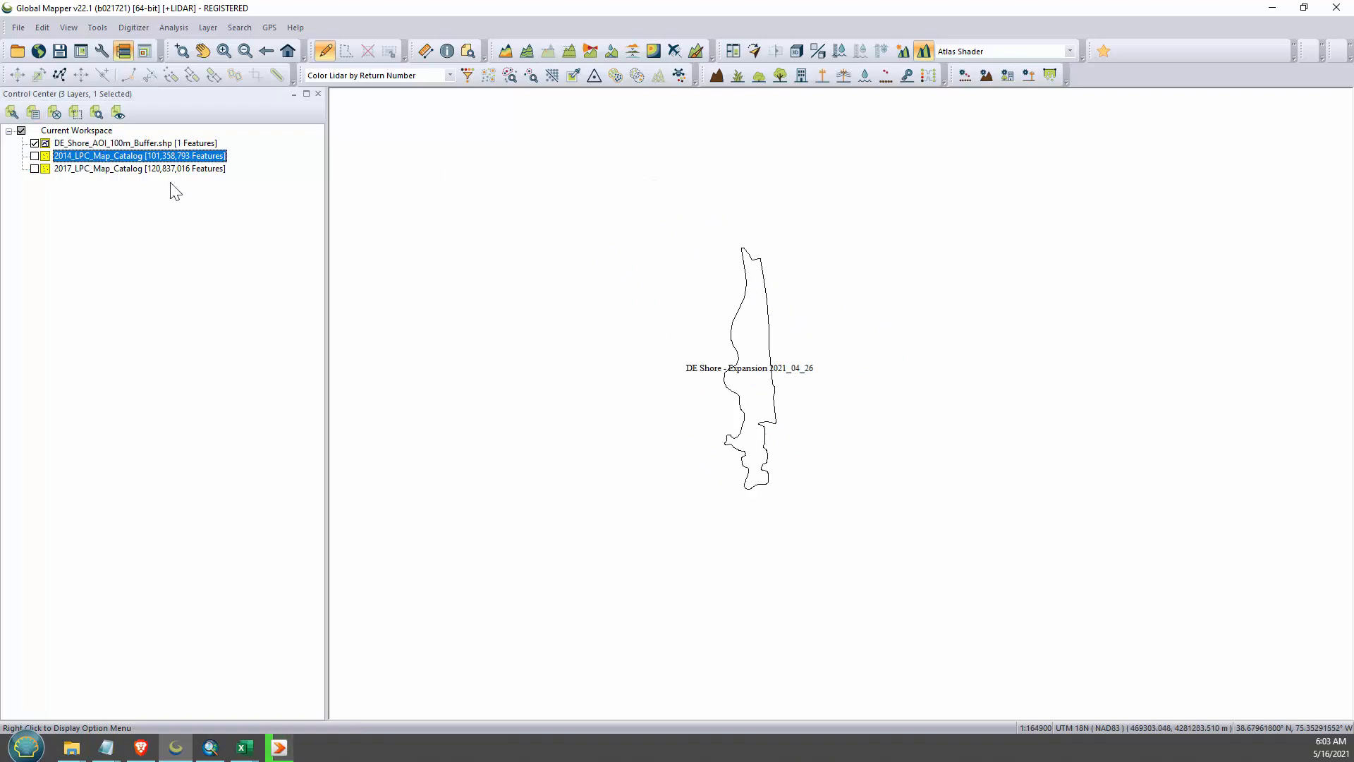
{"action": "left_click", "coordinate": [34, 156]}
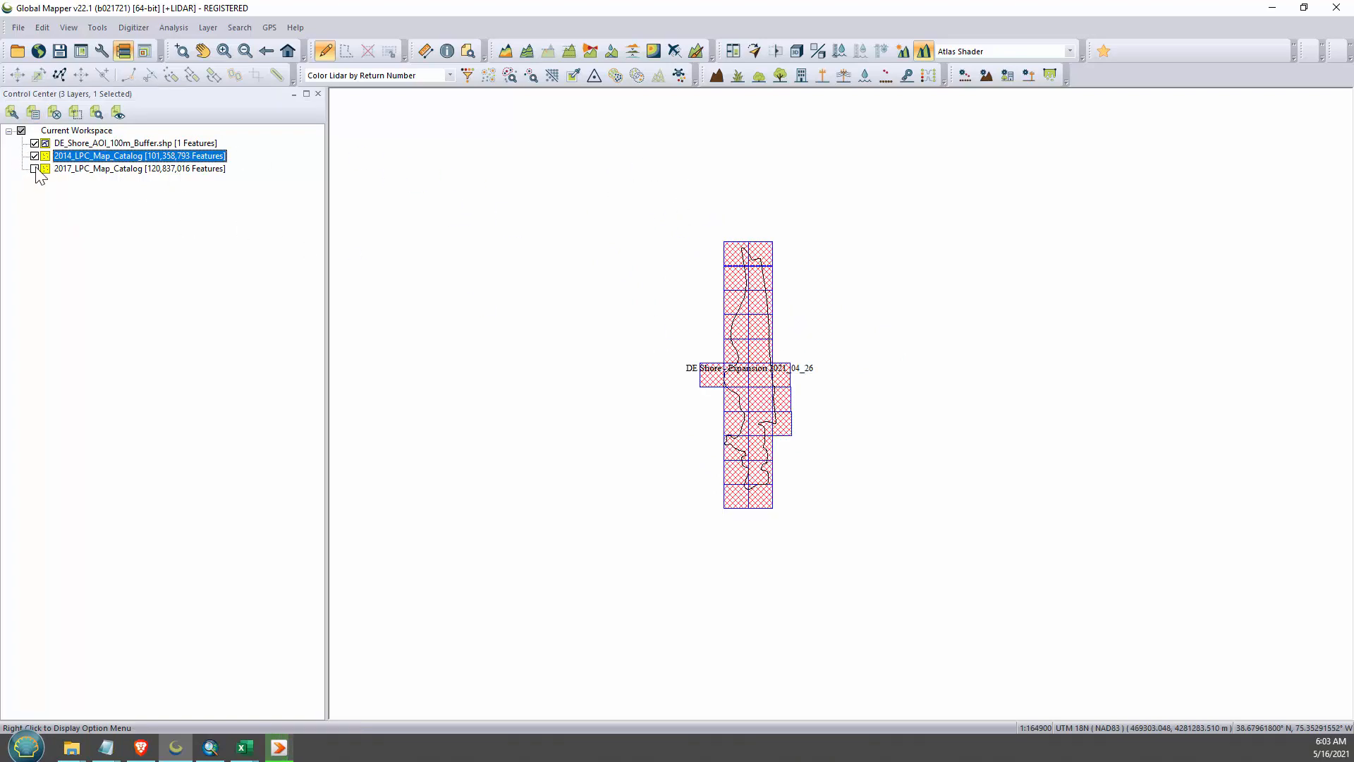
{"action": "left_click", "coordinate": [35, 168]}
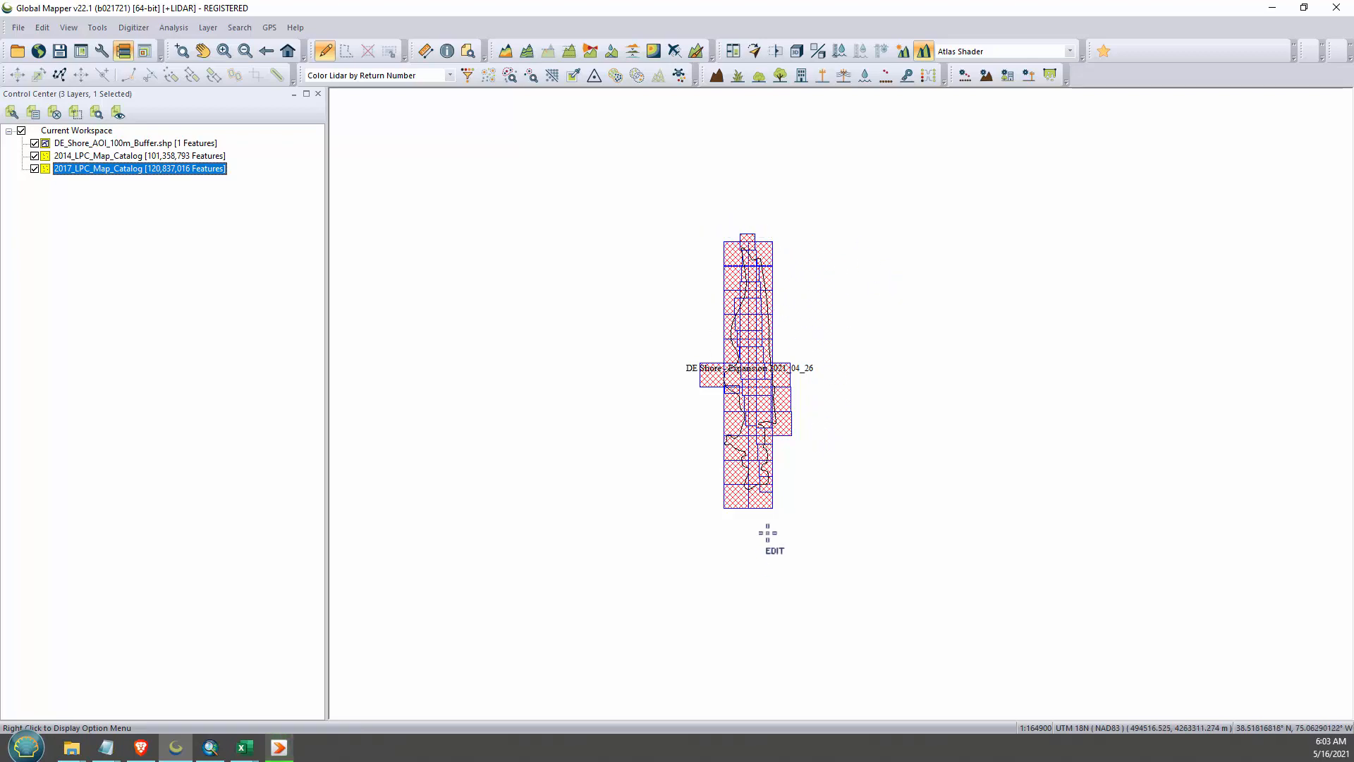
{"action": "left_click", "coordinate": [105, 52]}
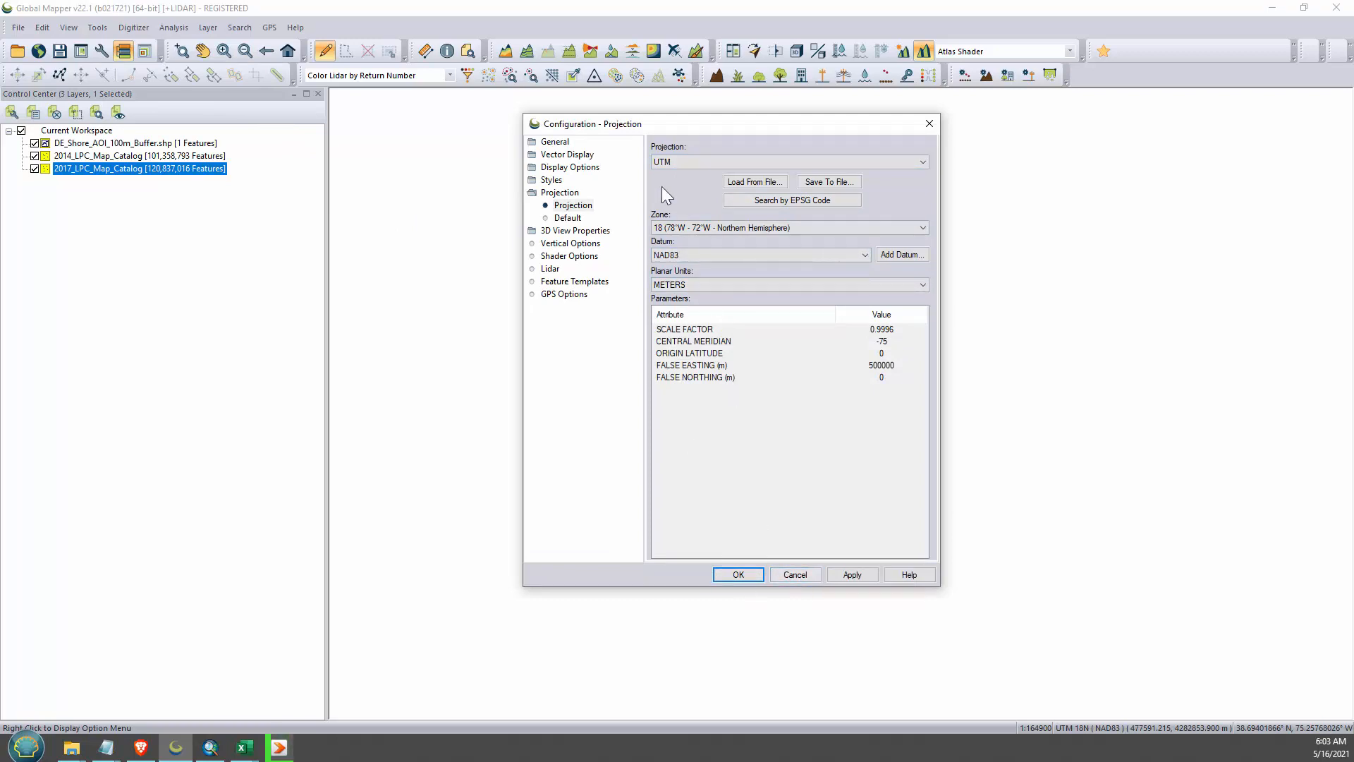
{"action": "left_click", "coordinate": [795, 574]}
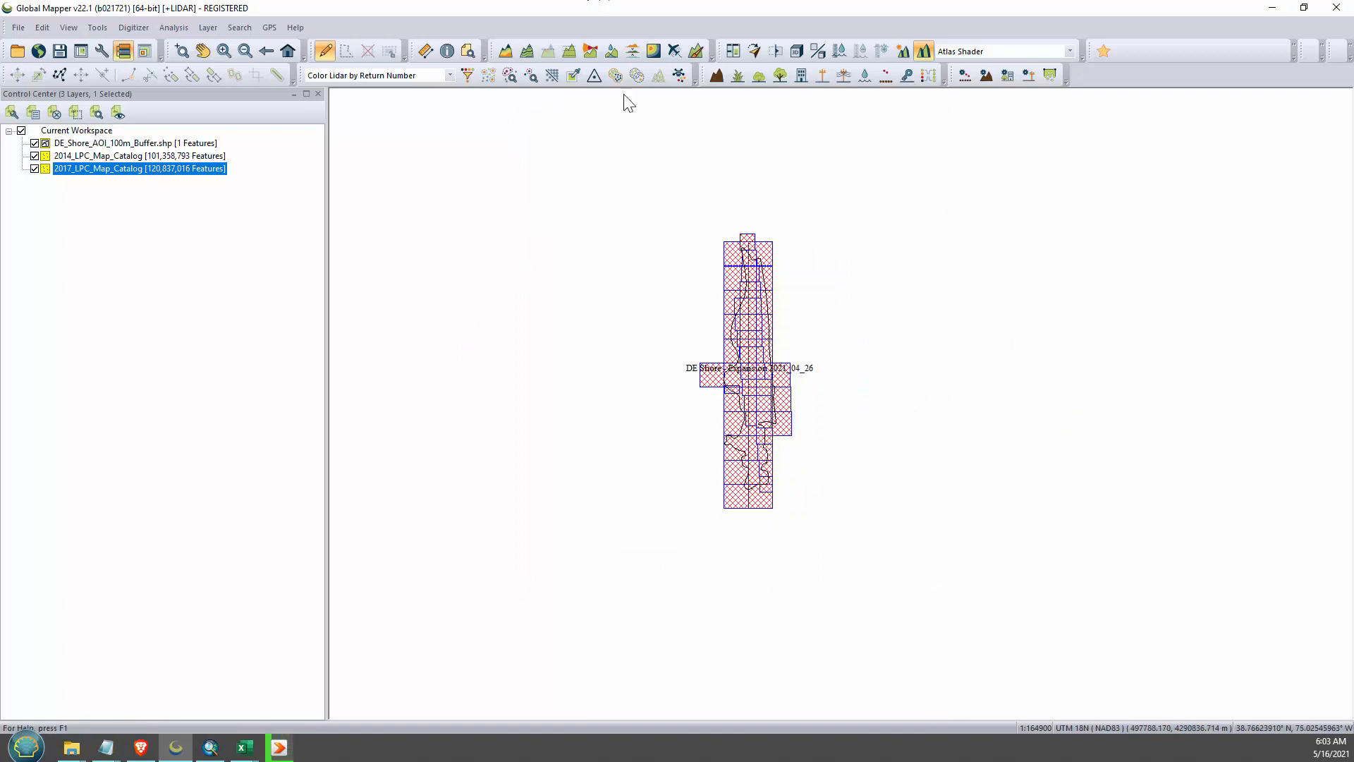
- Hide both LPC map catalogs and load DE_Shore_2014_LAZ_Footprint.shp and DE_Shore_2017_LAZ_Footprint.shp into the workspace
{"action": "left_click", "coordinate": [34, 168]}
{"action": "left_click", "coordinate": [34, 156]}
{"action": "left_click", "coordinate": [17, 50]}
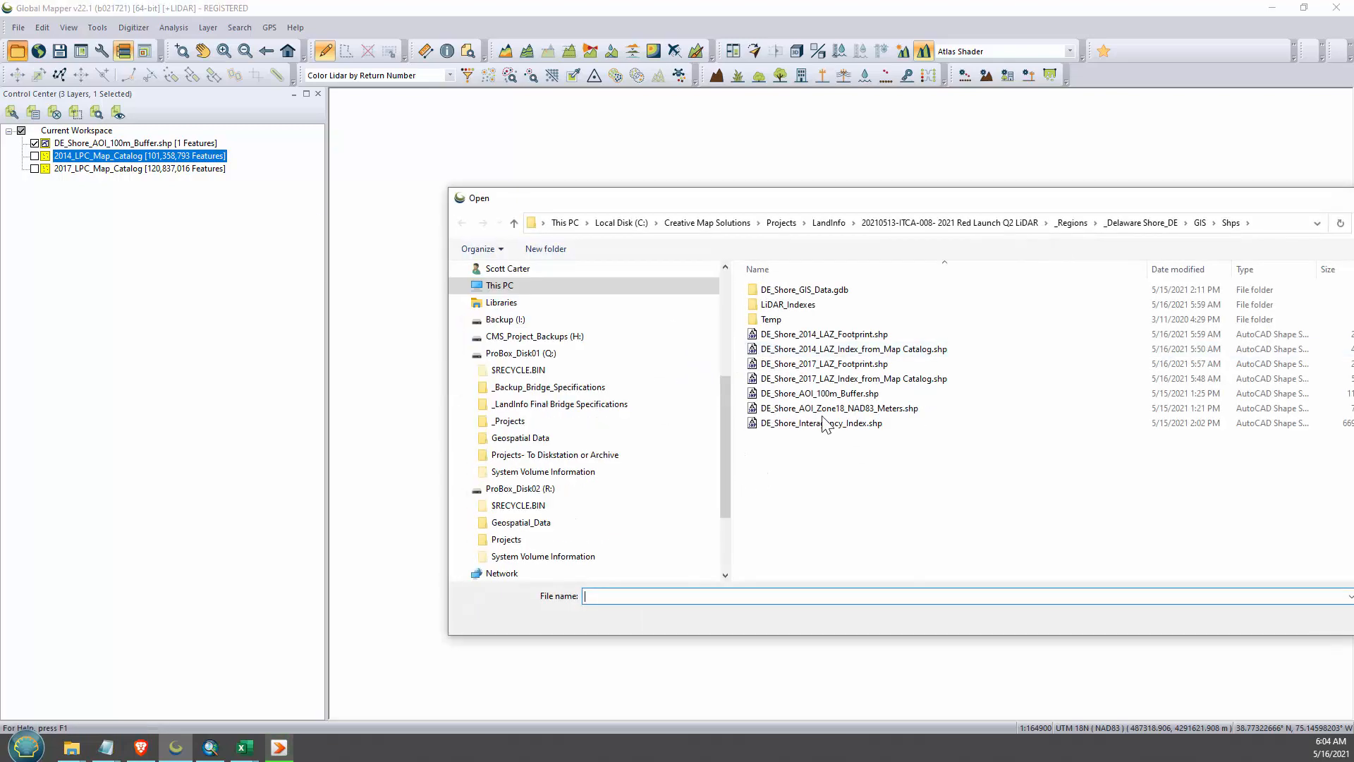
{"action": "left_click", "coordinate": [889, 334]}
{"action": "left_click", "coordinate": [889, 364], "text": "ctrl"}
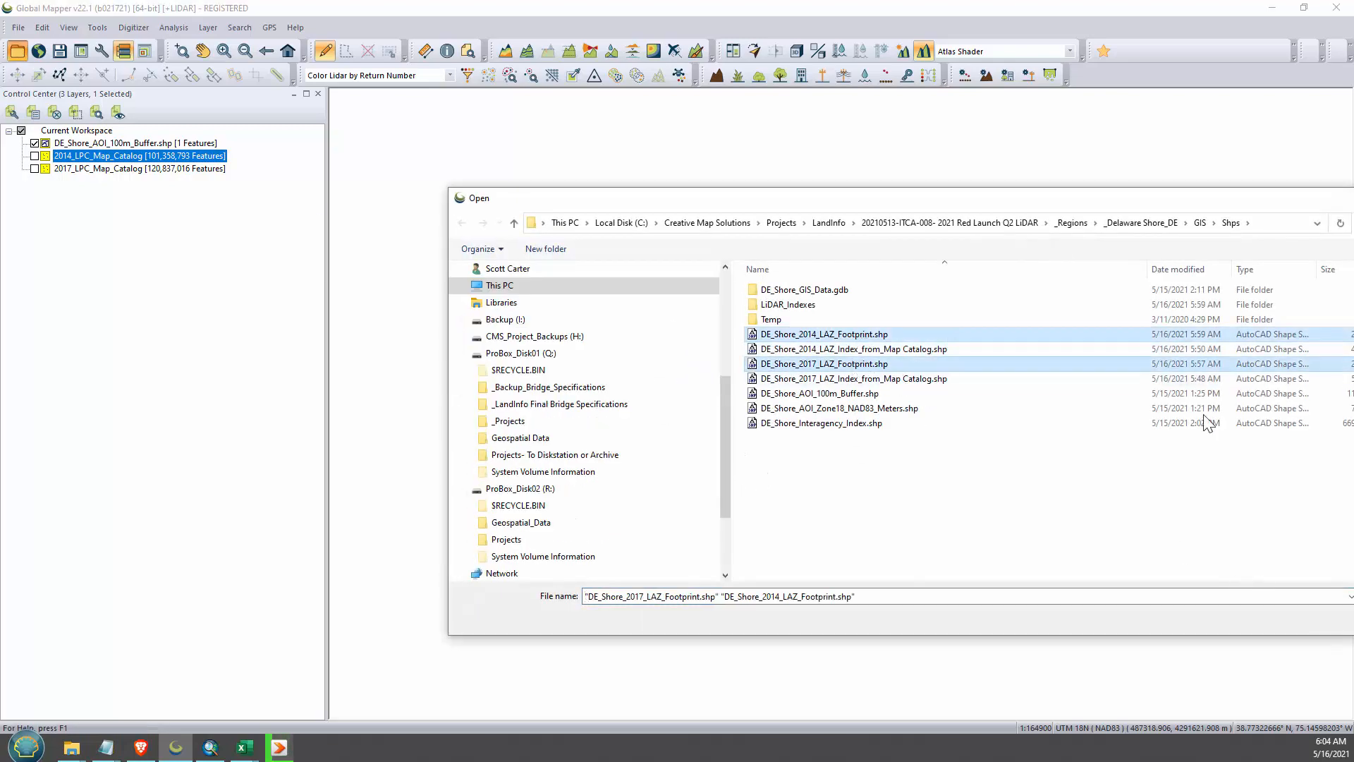
{"action": "left_click_drag", "start_coordinate": [1121, 206], "coordinate": [851, 158]}
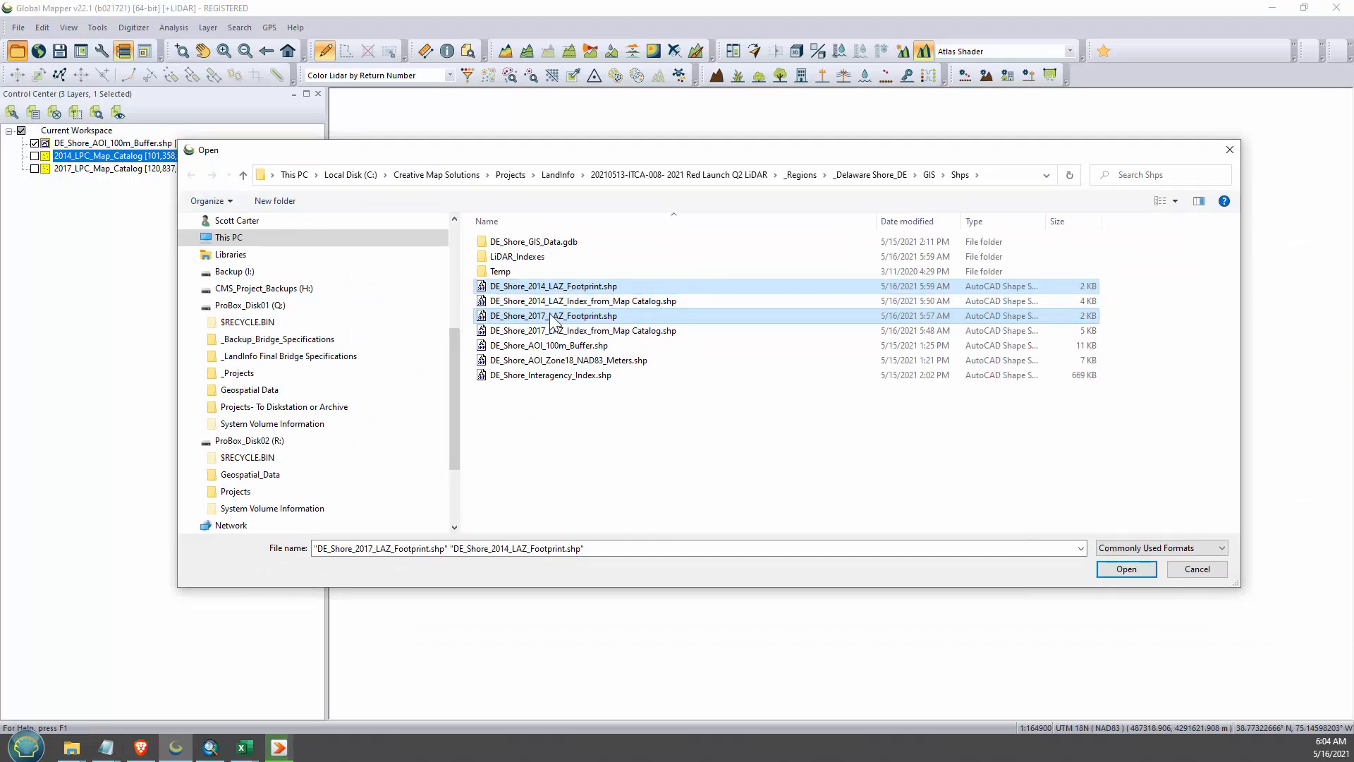
{"action": "left_click", "coordinate": [1137, 574]}
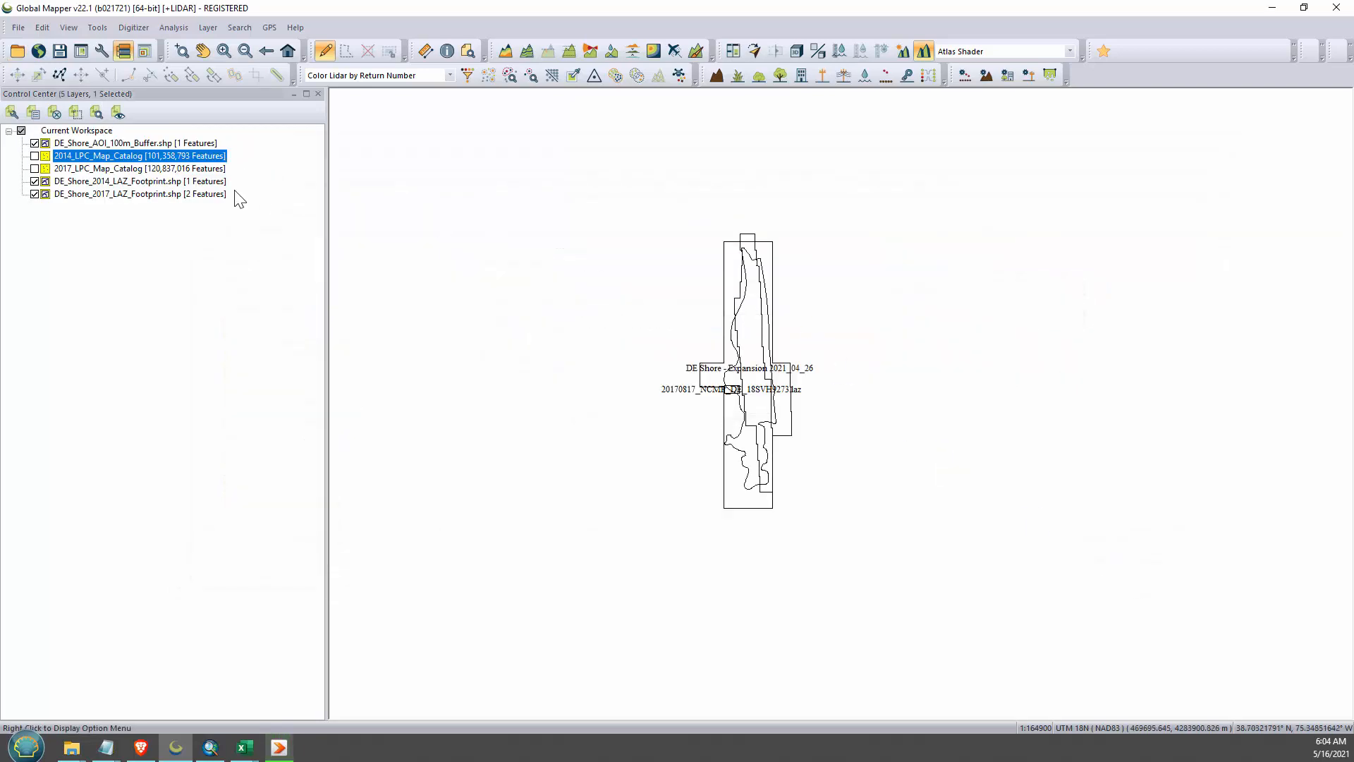
- Hide the 2014 footprint and AOI buffer layers, and disable label display for both LAZ footprint layers
{"action": "left_click", "coordinate": [34, 182]}
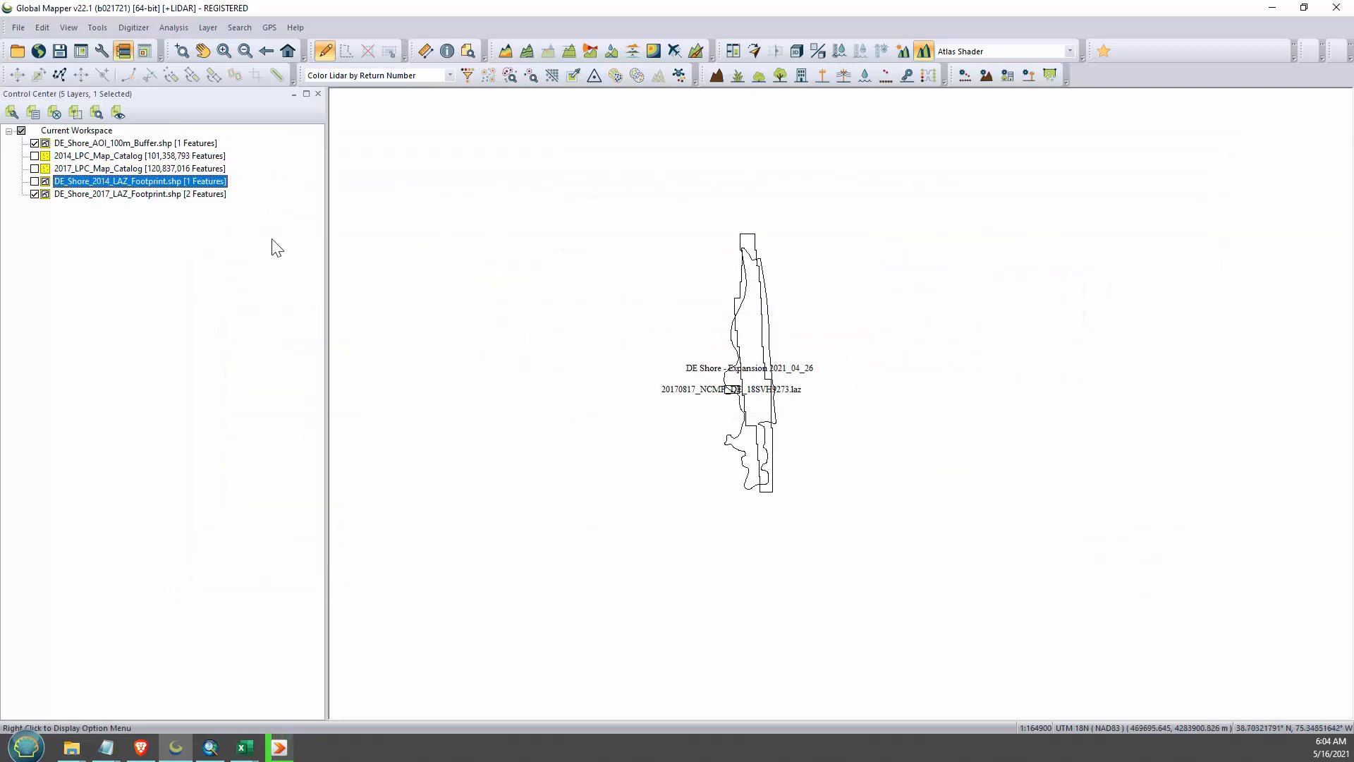
{"action": "left_click", "coordinate": [35, 144]}
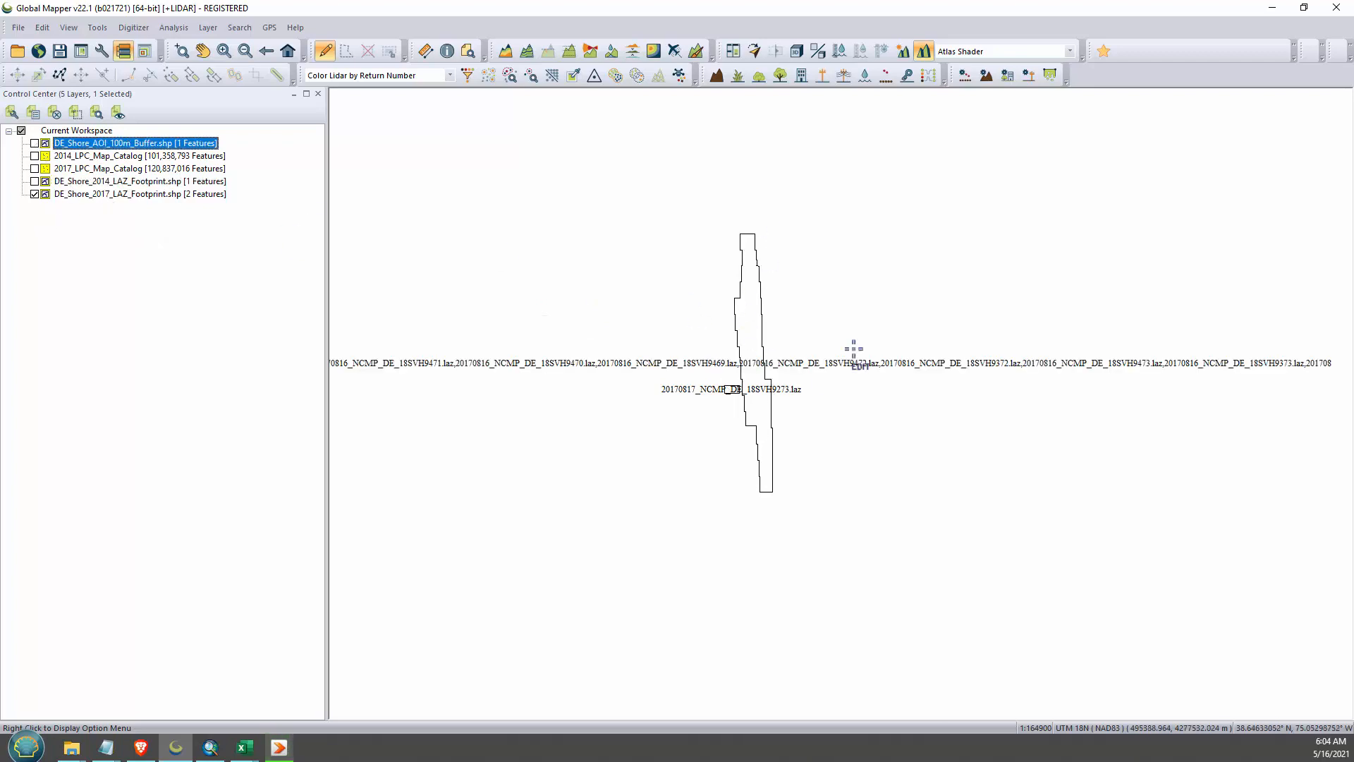
{"action": "left_click", "coordinate": [79, 182]}
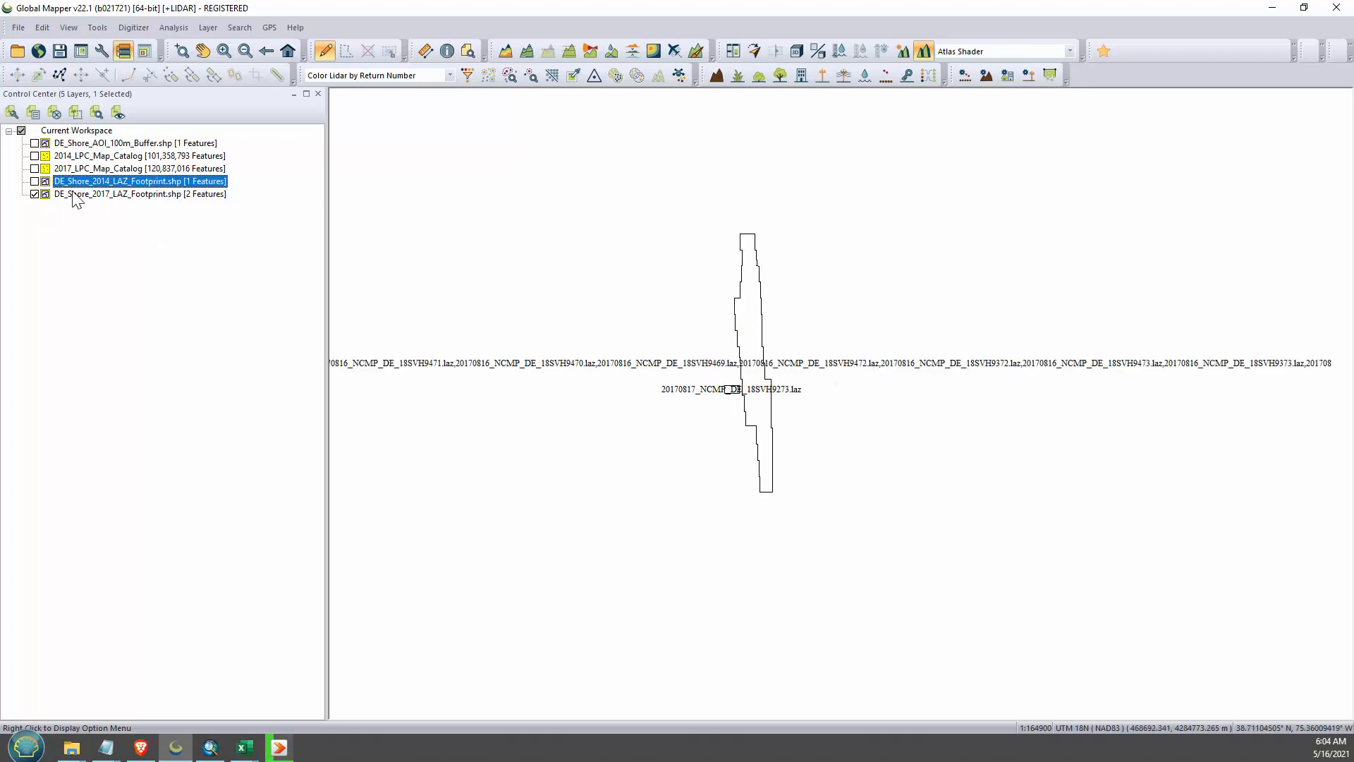
{"action": "left_click", "coordinate": [74, 194], "text": "shift"}
{"action": "right_click", "coordinate": [72, 191]}
{"action": "left_click", "coordinate": [106, 200]}
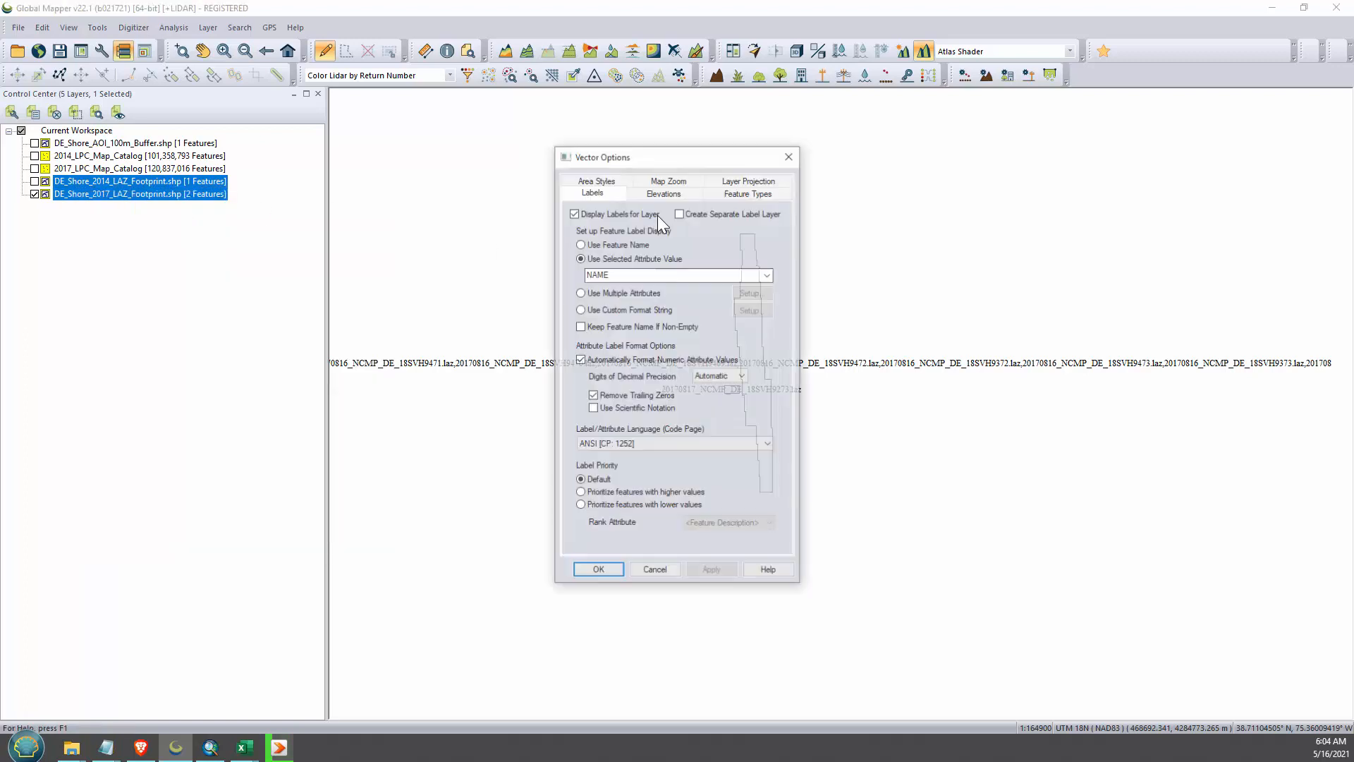
{"action": "left_click", "coordinate": [574, 213]}
{"action": "left_click", "coordinate": [732, 576]}
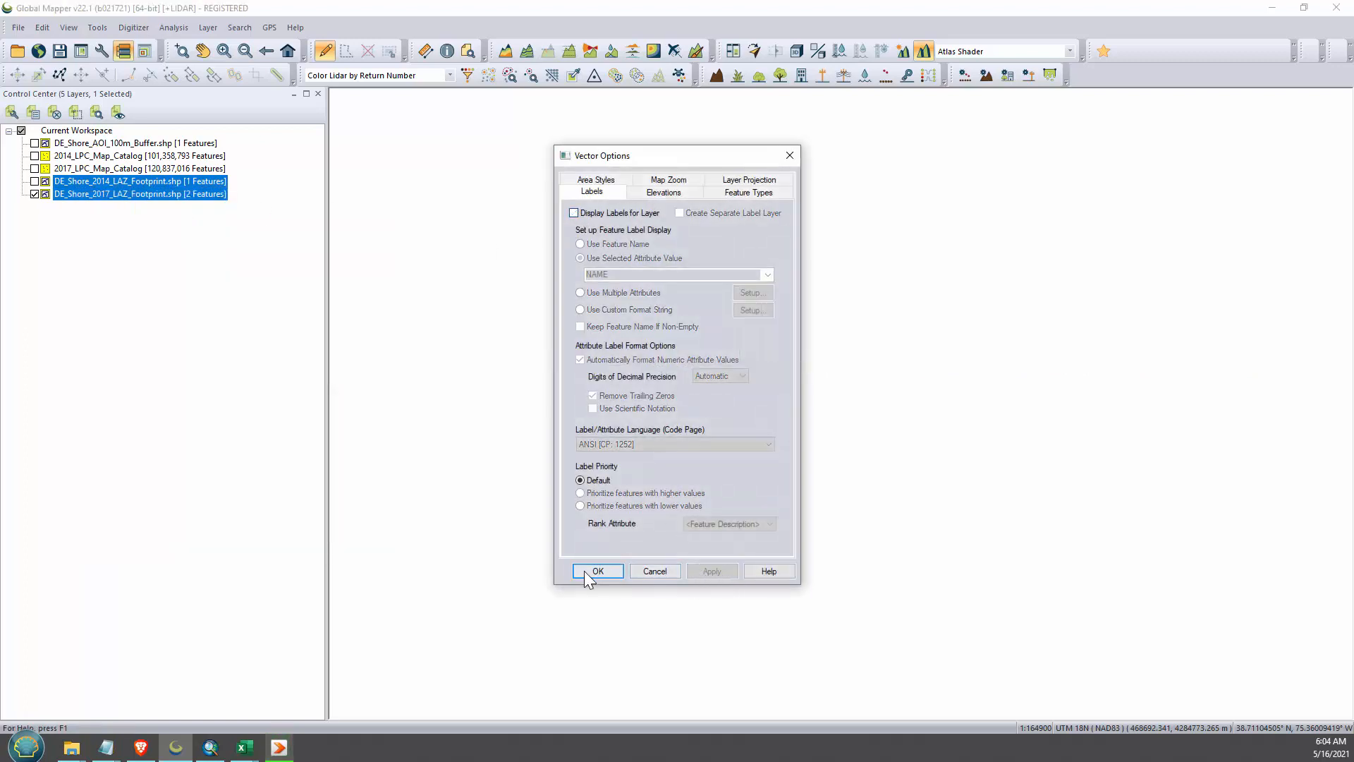
{"action": "left_click", "coordinate": [597, 571]}
{"action": "left_click", "coordinate": [81, 289]}
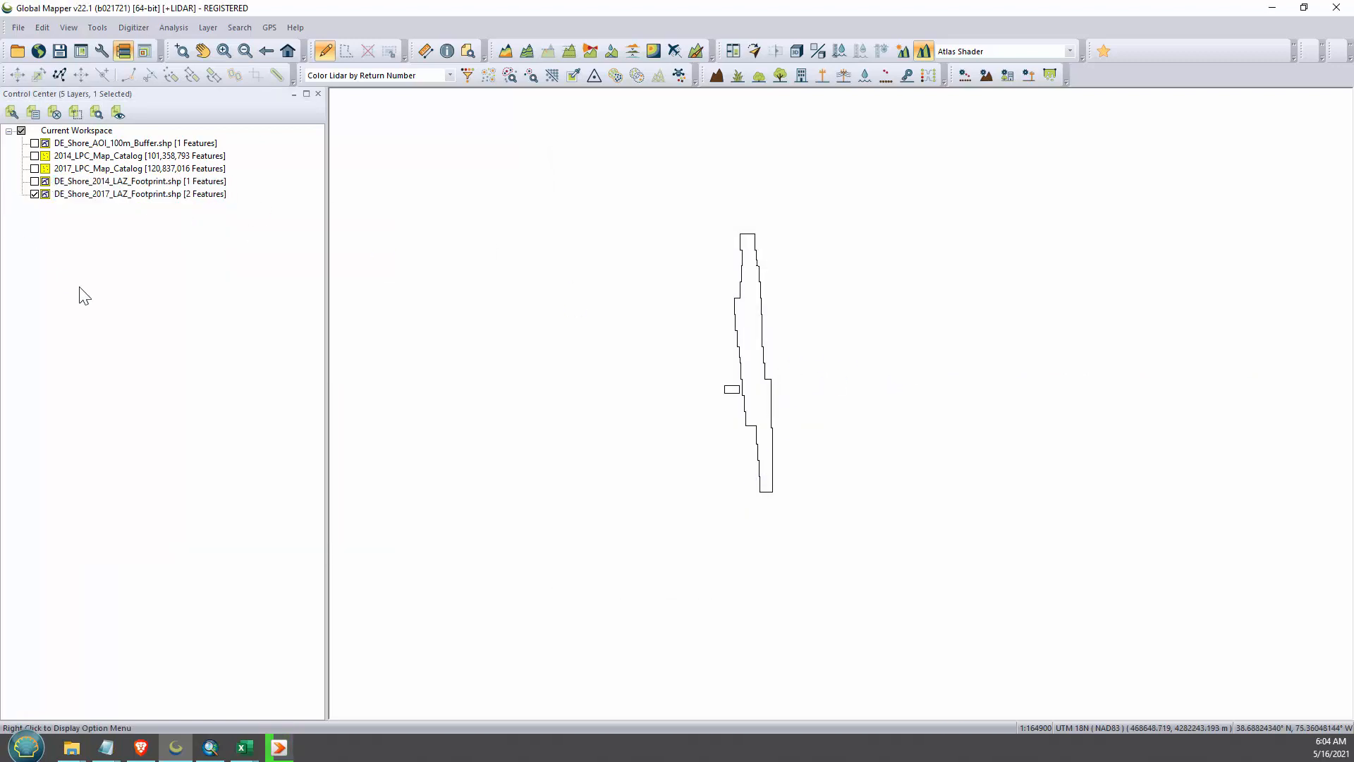
- Hide the 2017 LAZ footprint and display only the DE_Shore_AOI_100m_Buffer layer
{"action": "left_click", "coordinate": [34, 195]}
{"action": "left_click", "coordinate": [144, 145]}
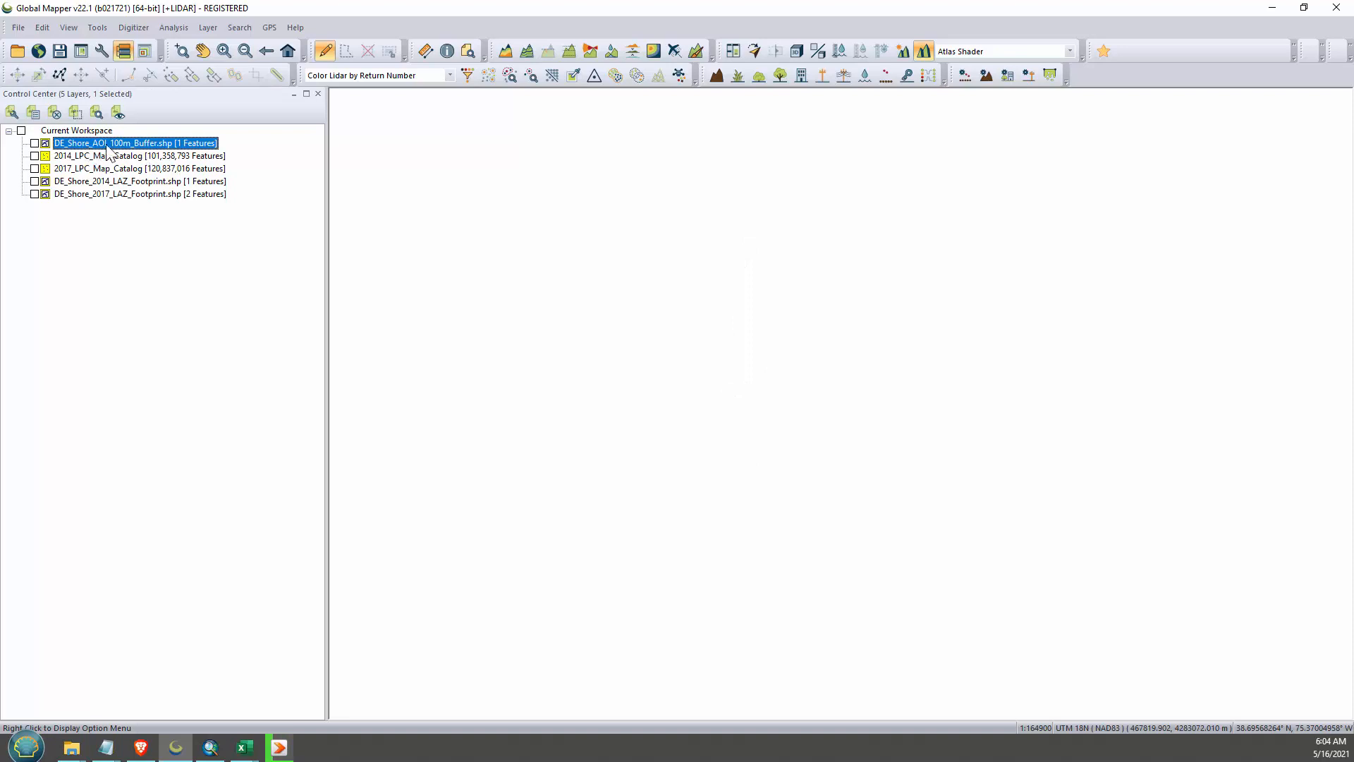
{"action": "left_click", "coordinate": [34, 143]}
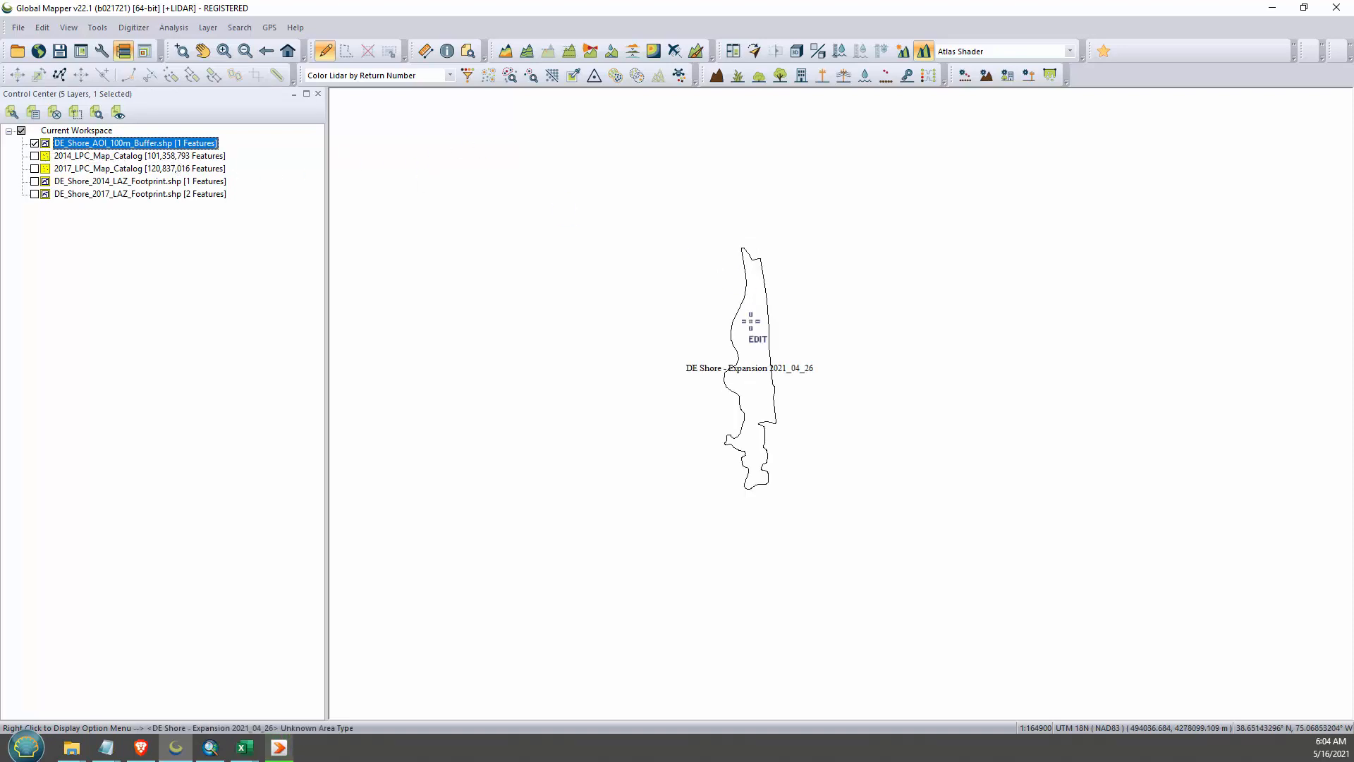
{"action": "scroll", "coordinate": [795, 353], "scroll_direction": "up", "scroll_amount": 1}
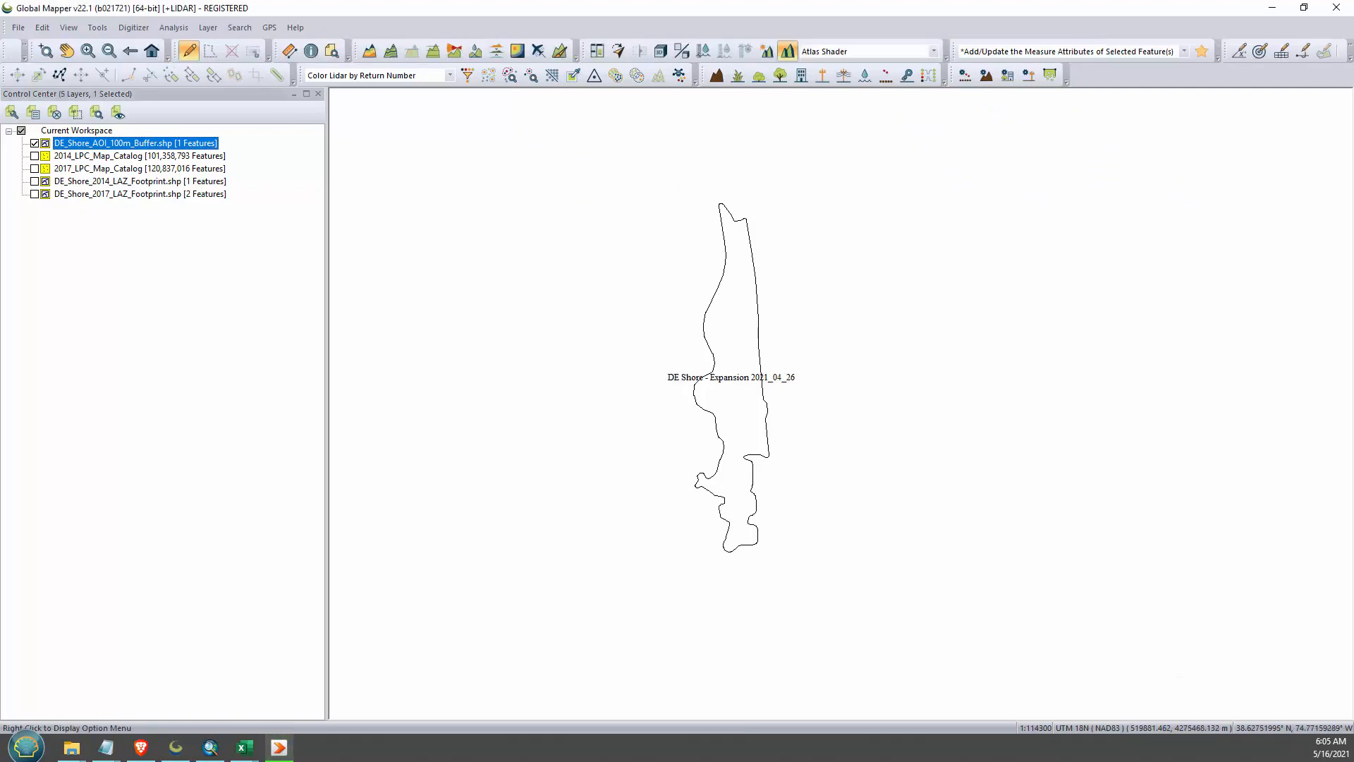
- Dock the toolbar containing the grid creation tool on its own row beneath the main file tools
{"action": "left_click_drag", "start_coordinate": [1227, 51], "coordinate": [10, 76]}
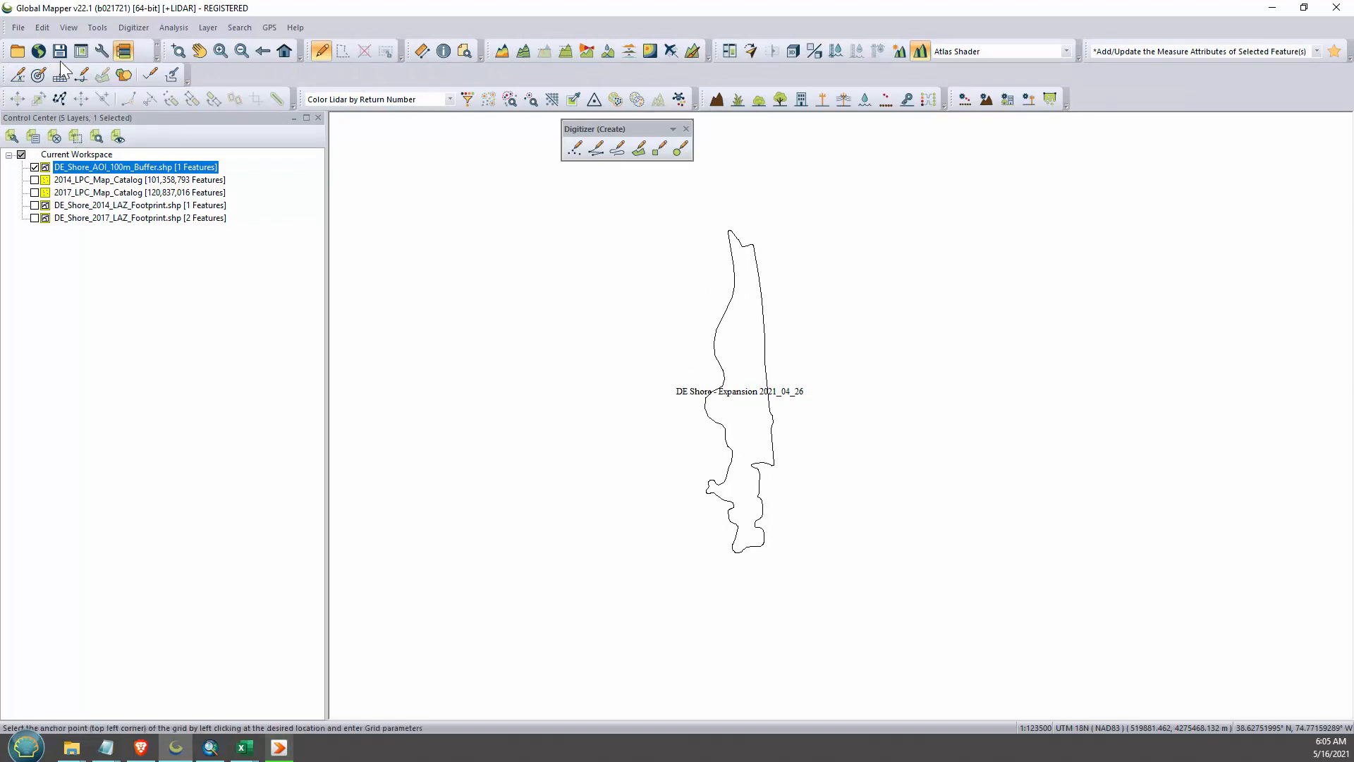
{"action": "left_click", "coordinate": [98, 27]}
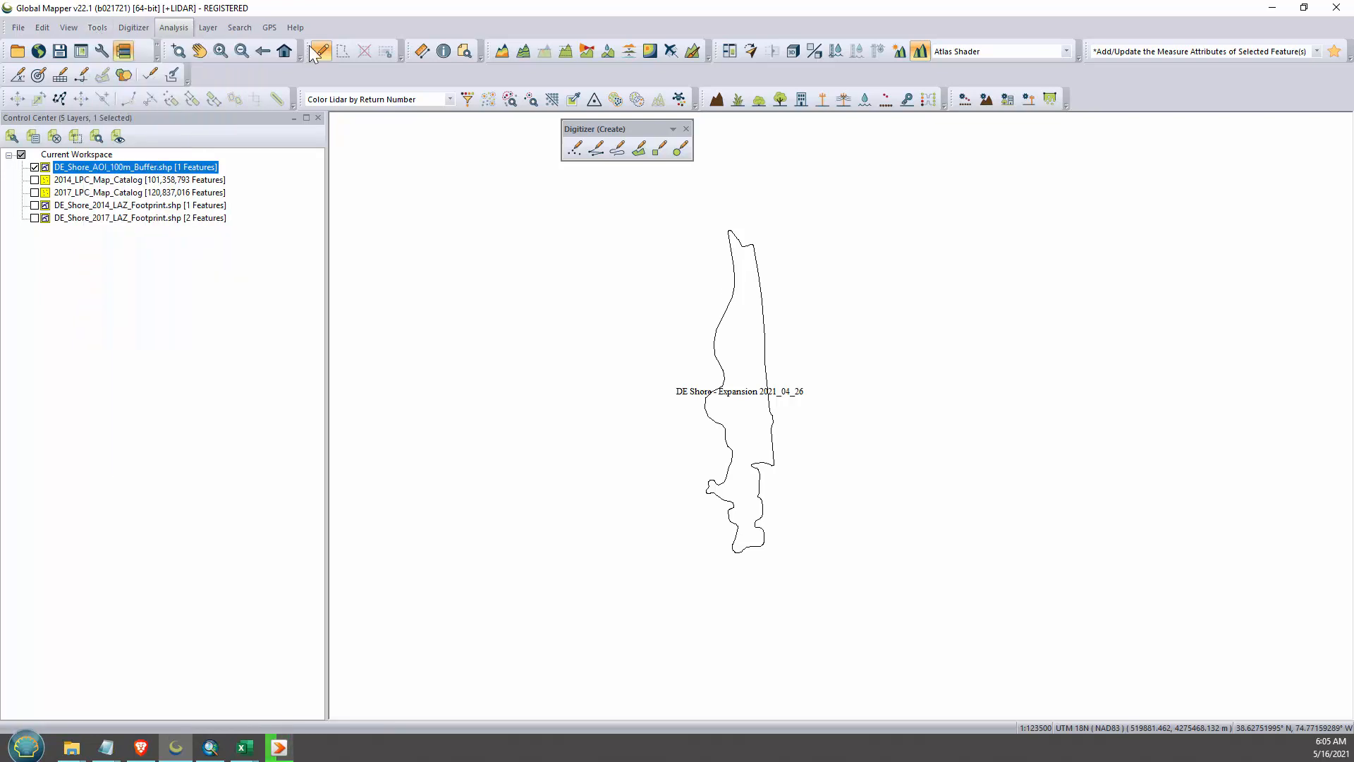
{"action": "left_click", "coordinate": [395, 20]}
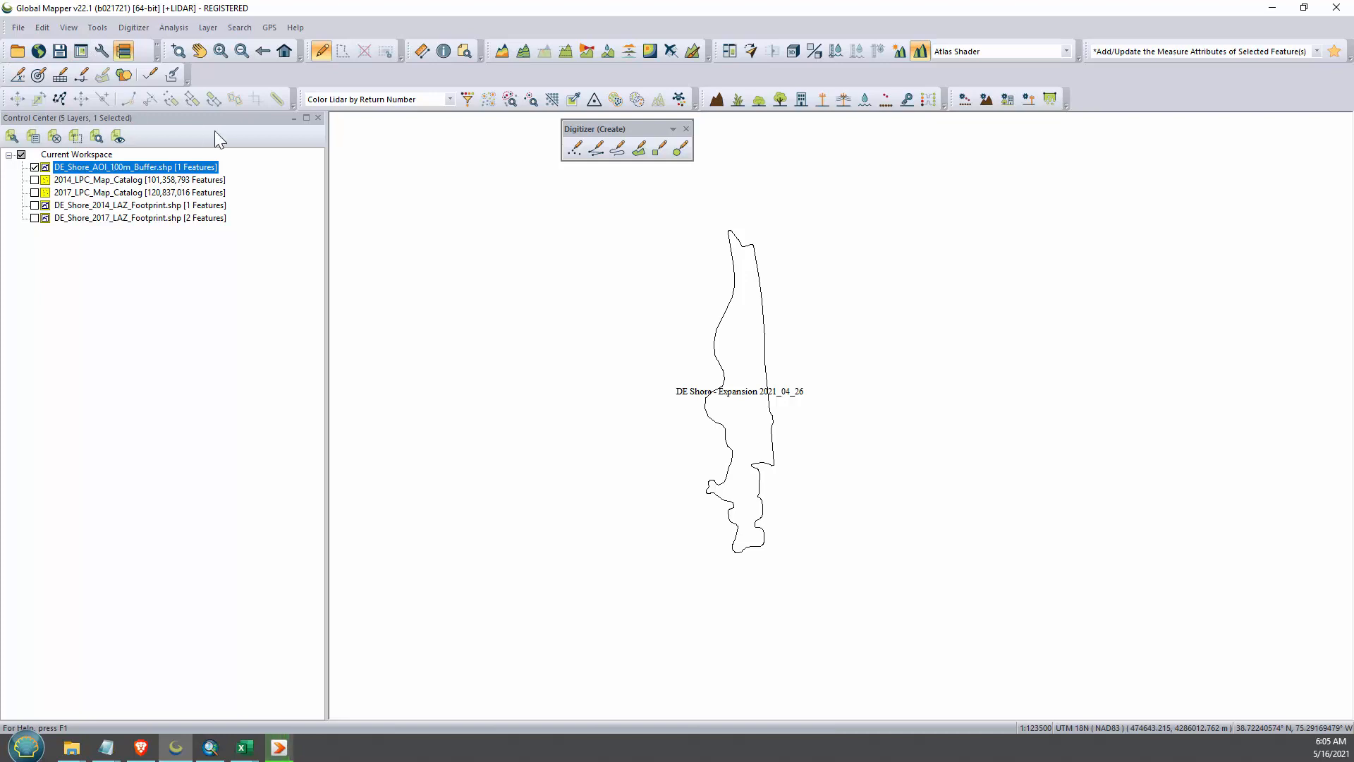
- Create a grid of 1800 by 1800 meter cell areas over the AOI buffer, calculating cell counts to fill its bounding rectangle
{"action": "left_click", "coordinate": [60, 74]}
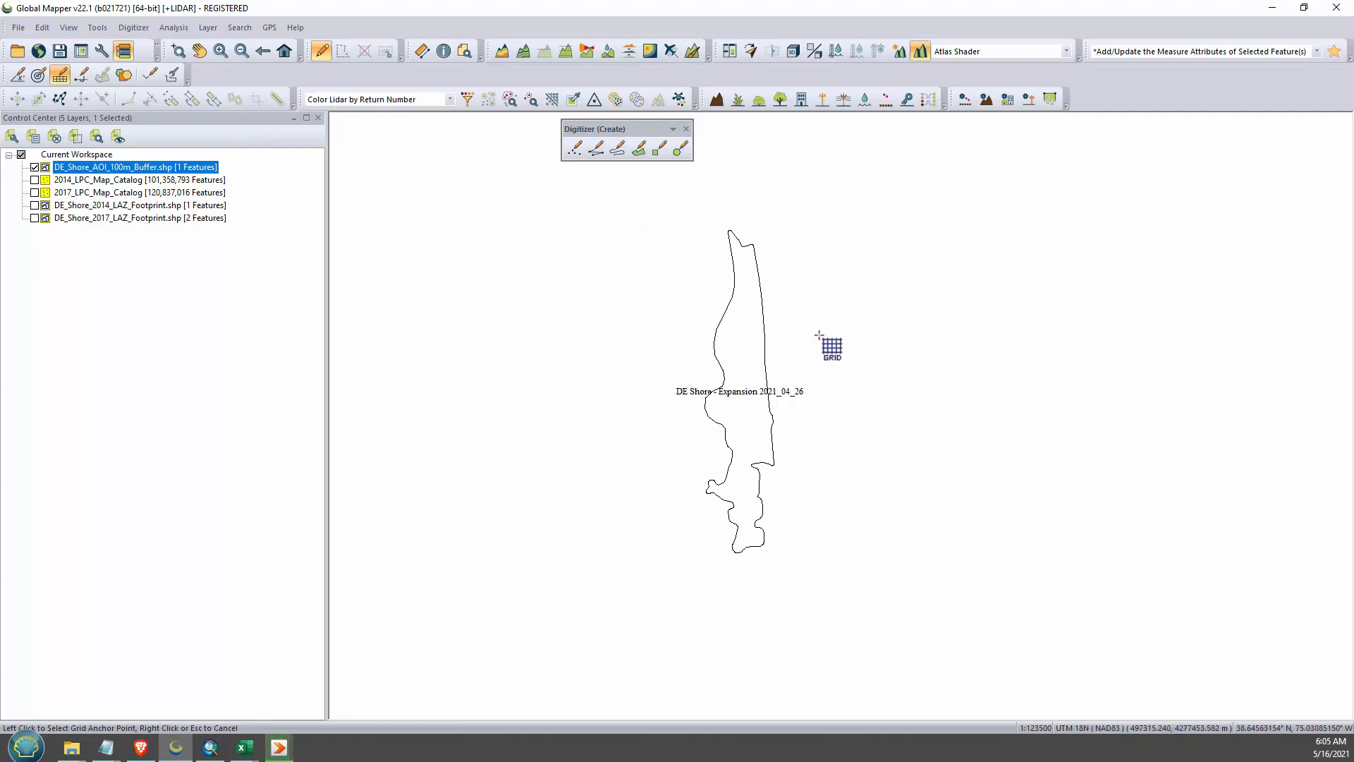
{"action": "left_click", "coordinate": [681, 213]}
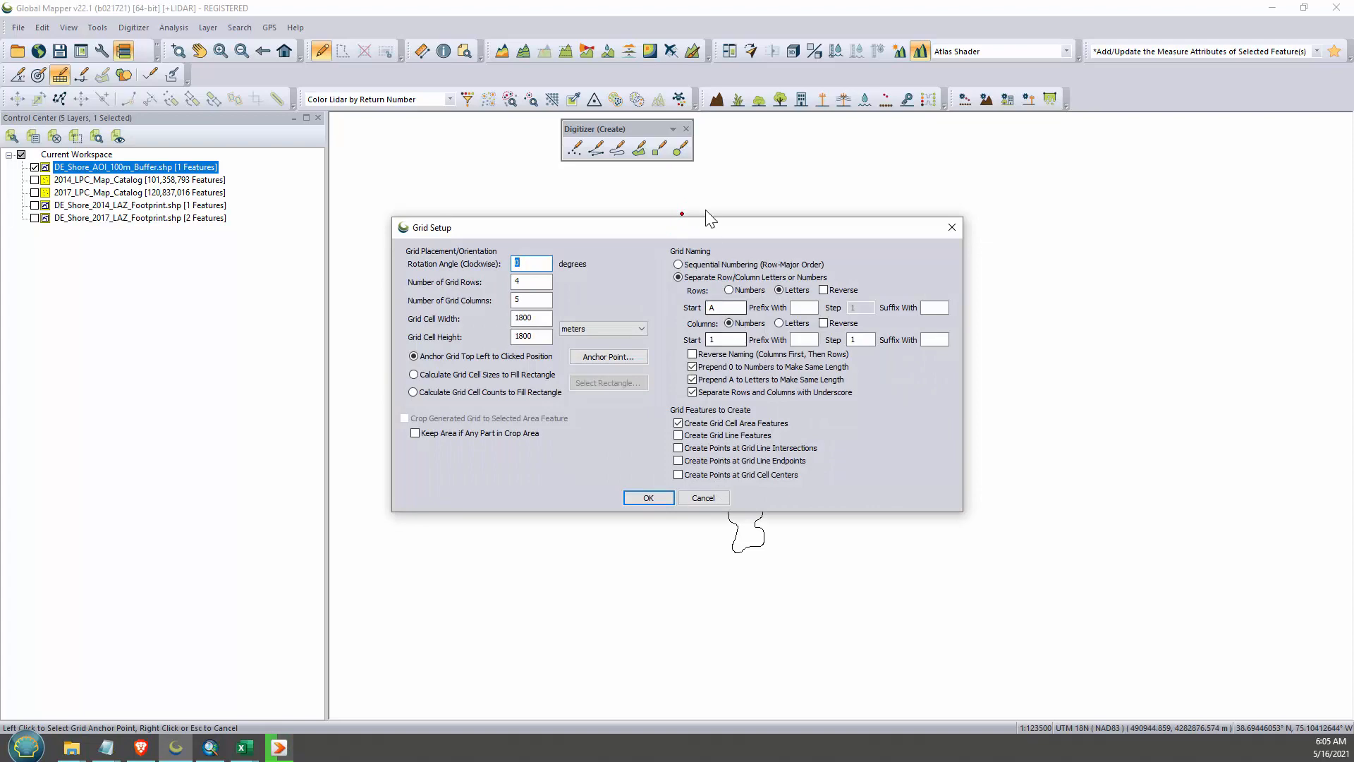
{"action": "left_click_drag", "start_coordinate": [677, 230], "coordinate": [852, 190]}
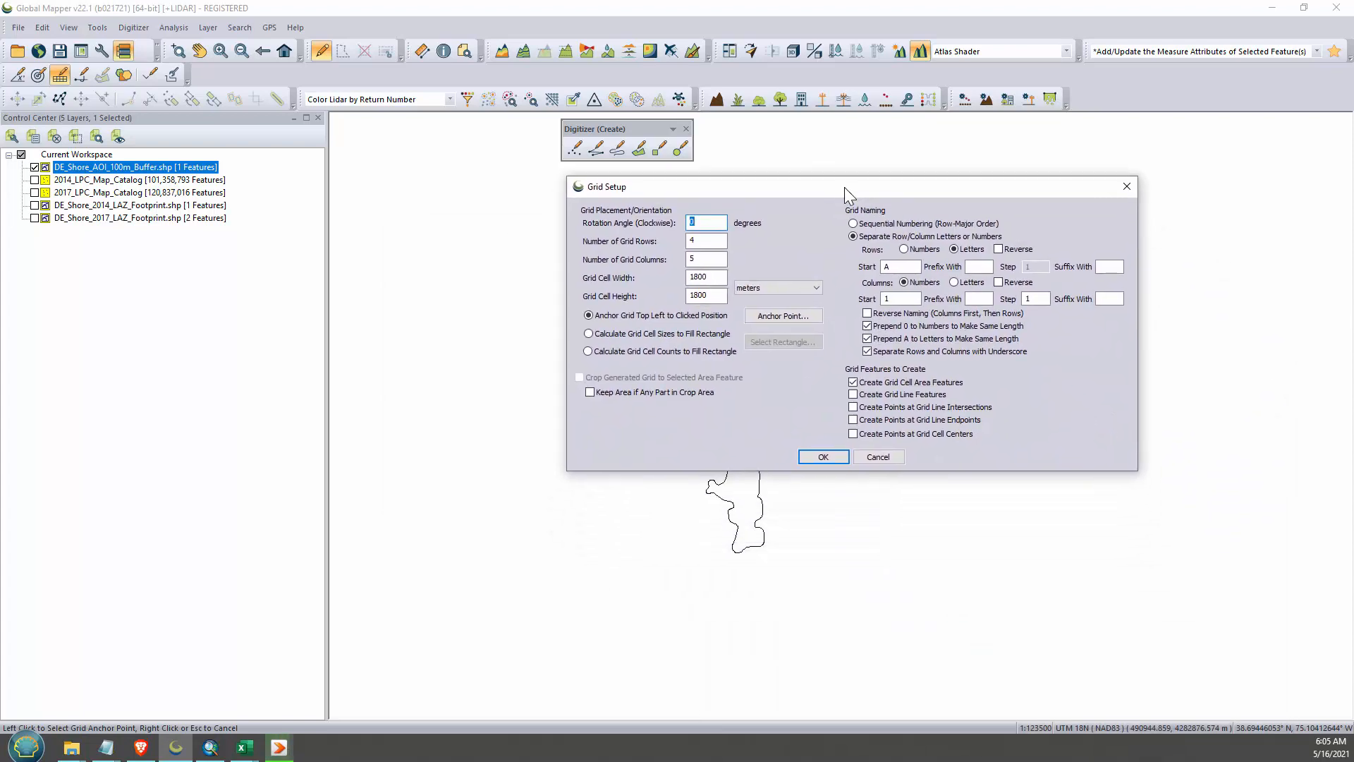
{"action": "left_click_drag", "start_coordinate": [718, 185], "coordinate": [556, 188]}
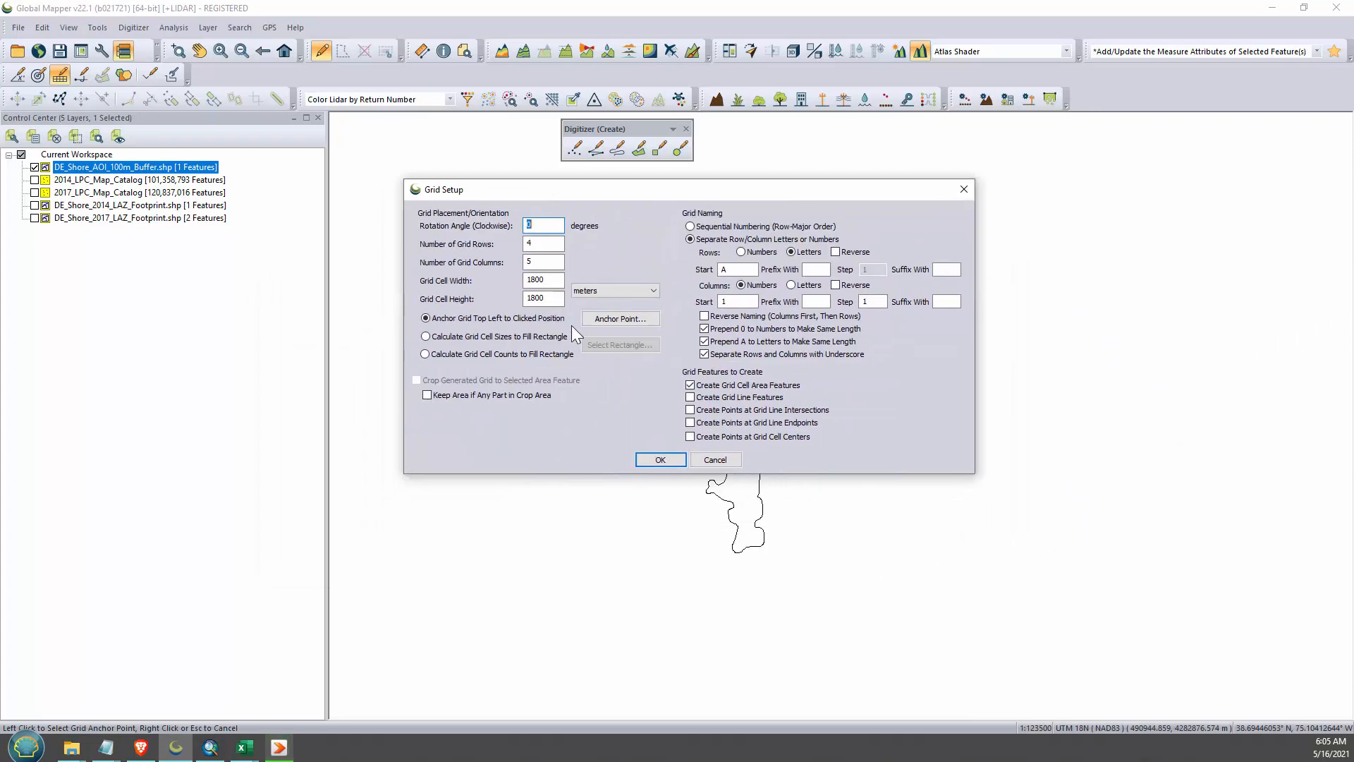
{"action": "left_click", "coordinate": [556, 281]}
{"action": "left_click_drag", "start_coordinate": [862, 188], "coordinate": [910, 204]}
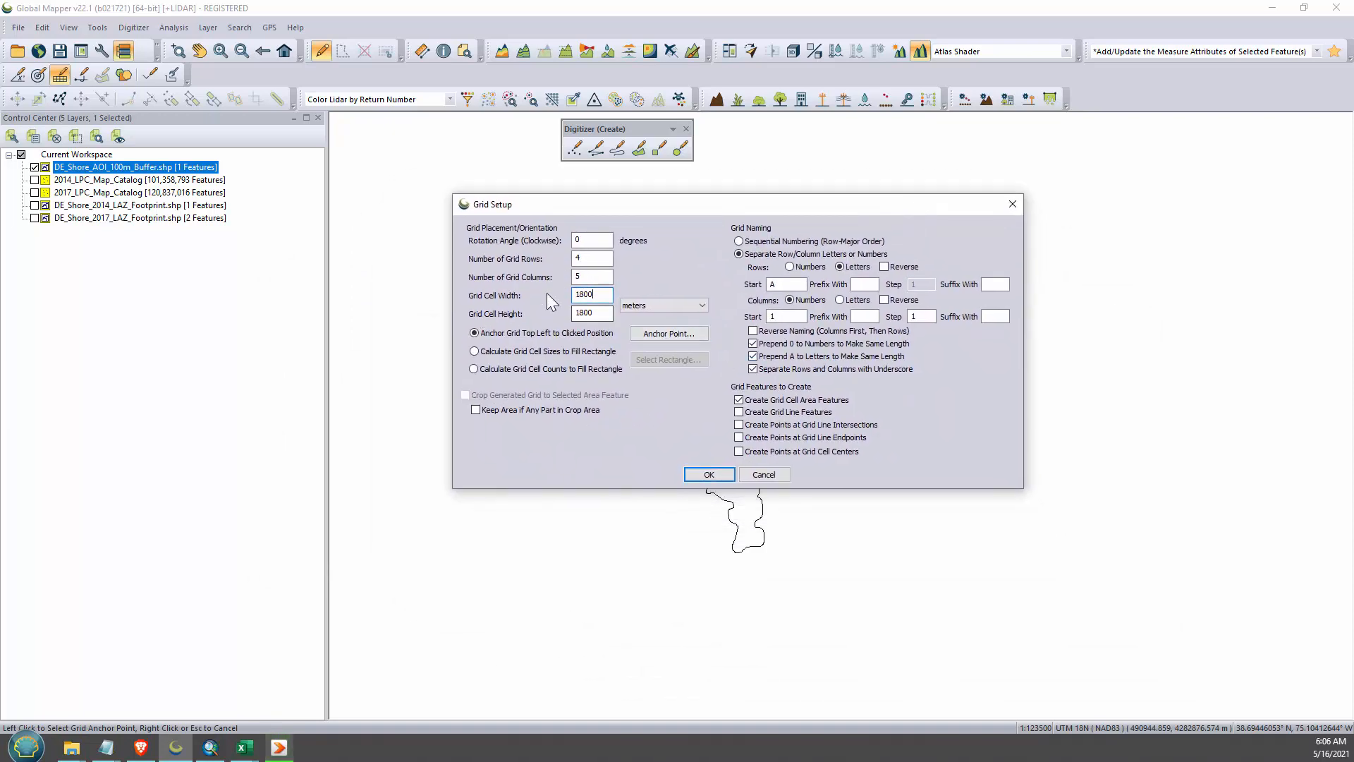
{"action": "left_click_drag", "start_coordinate": [779, 215], "coordinate": [639, 260]}
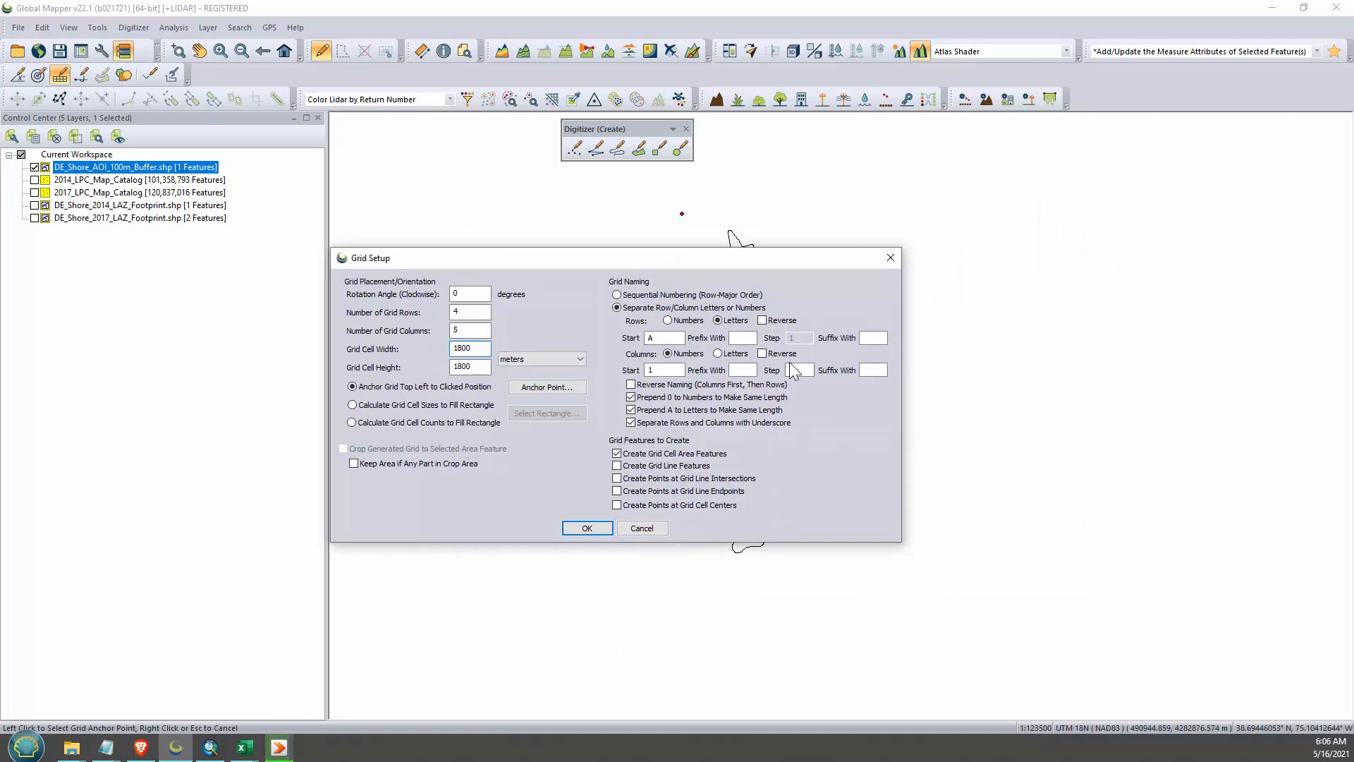
{"action": "left_click", "coordinate": [352, 423]}
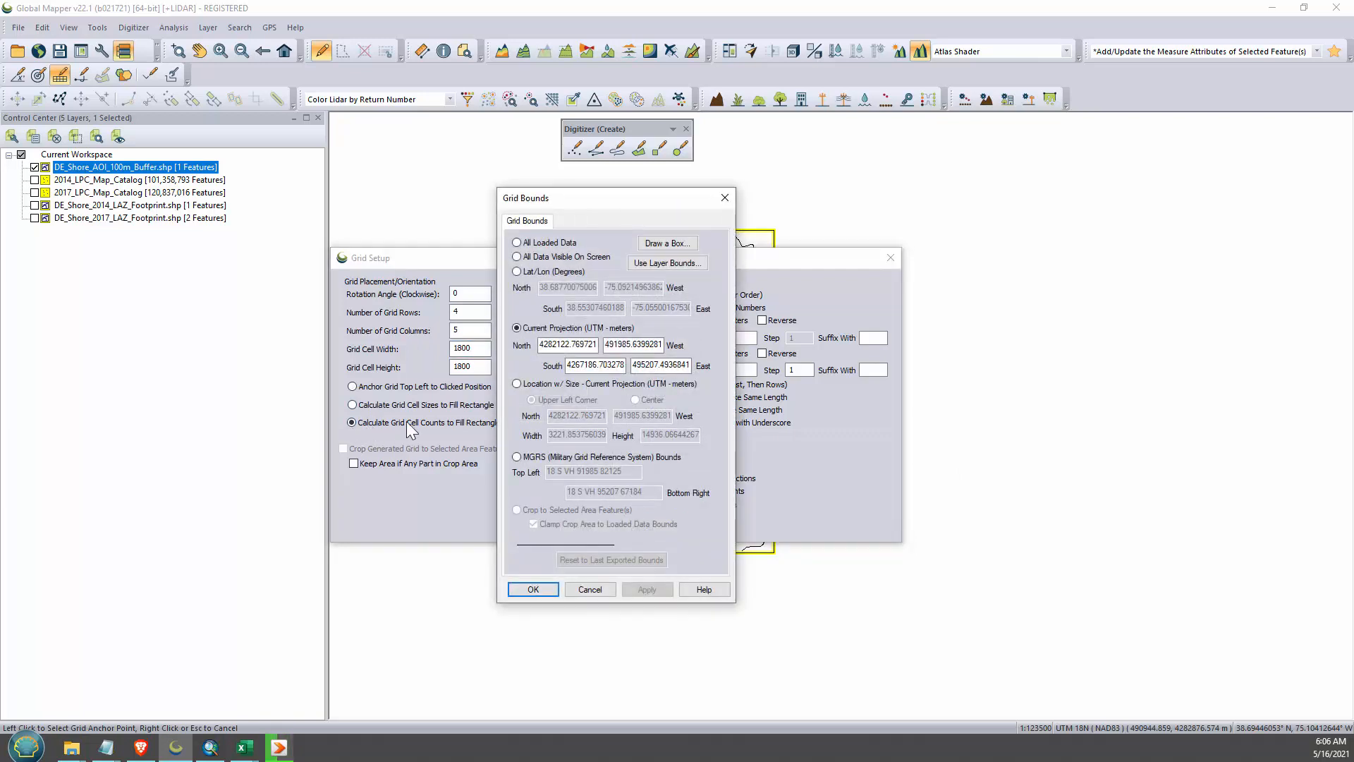
{"action": "left_click", "coordinate": [533, 589]}
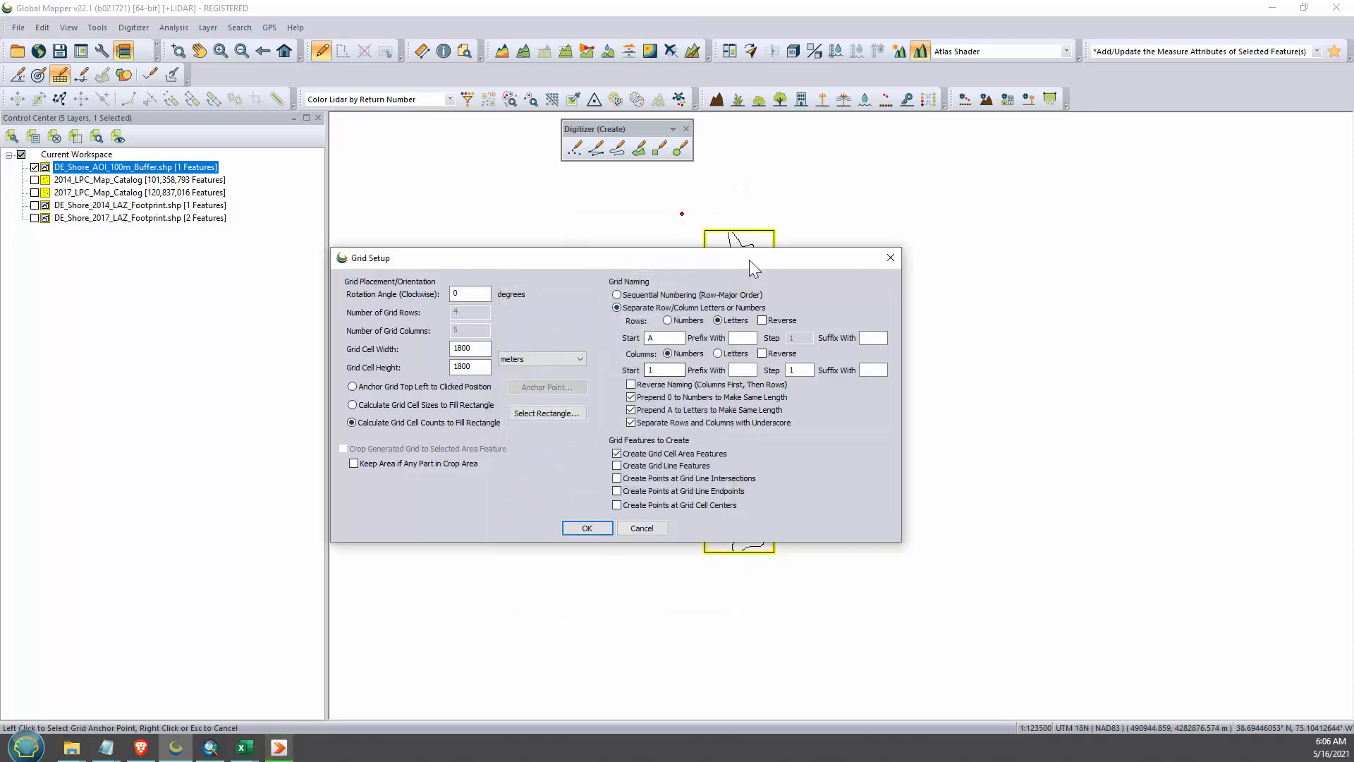
{"action": "left_click_drag", "start_coordinate": [748, 260], "coordinate": [1282, 199]}
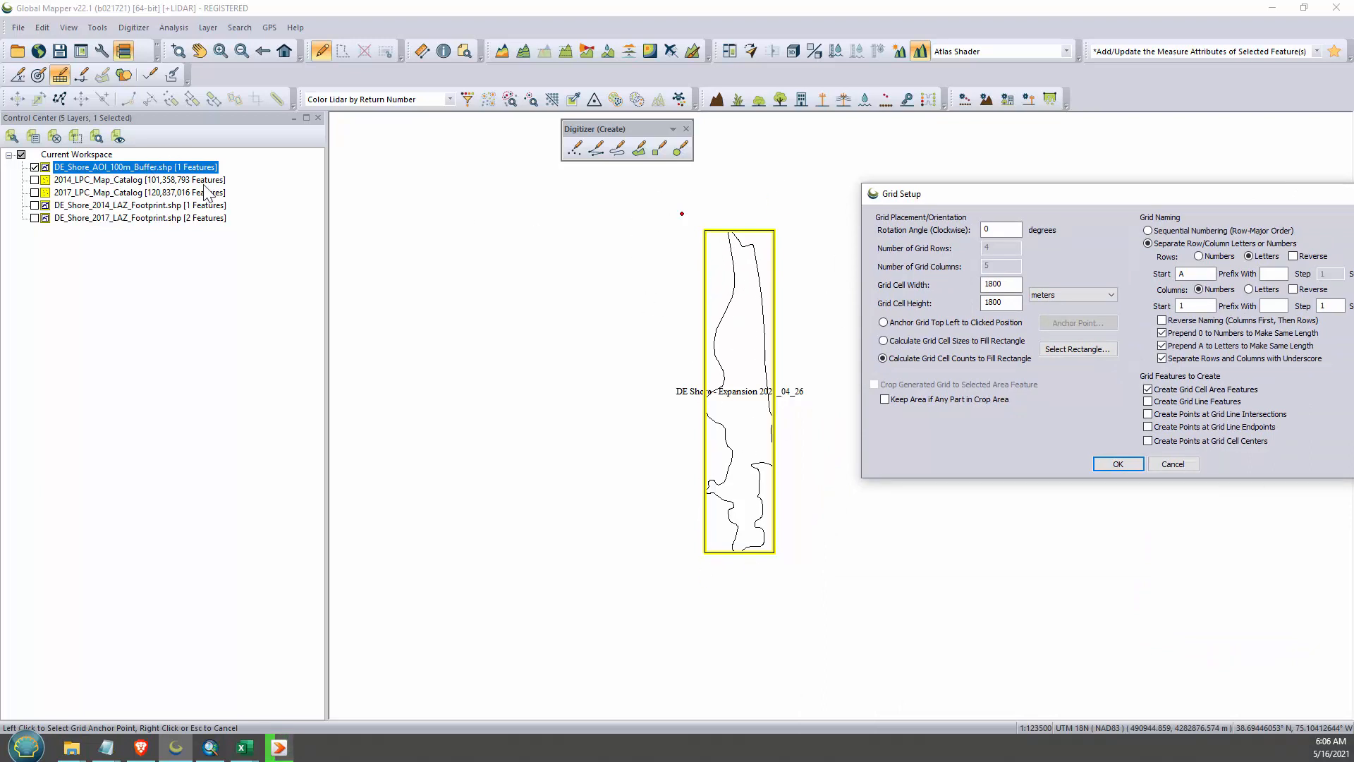
{"action": "left_click", "coordinate": [1116, 464]}
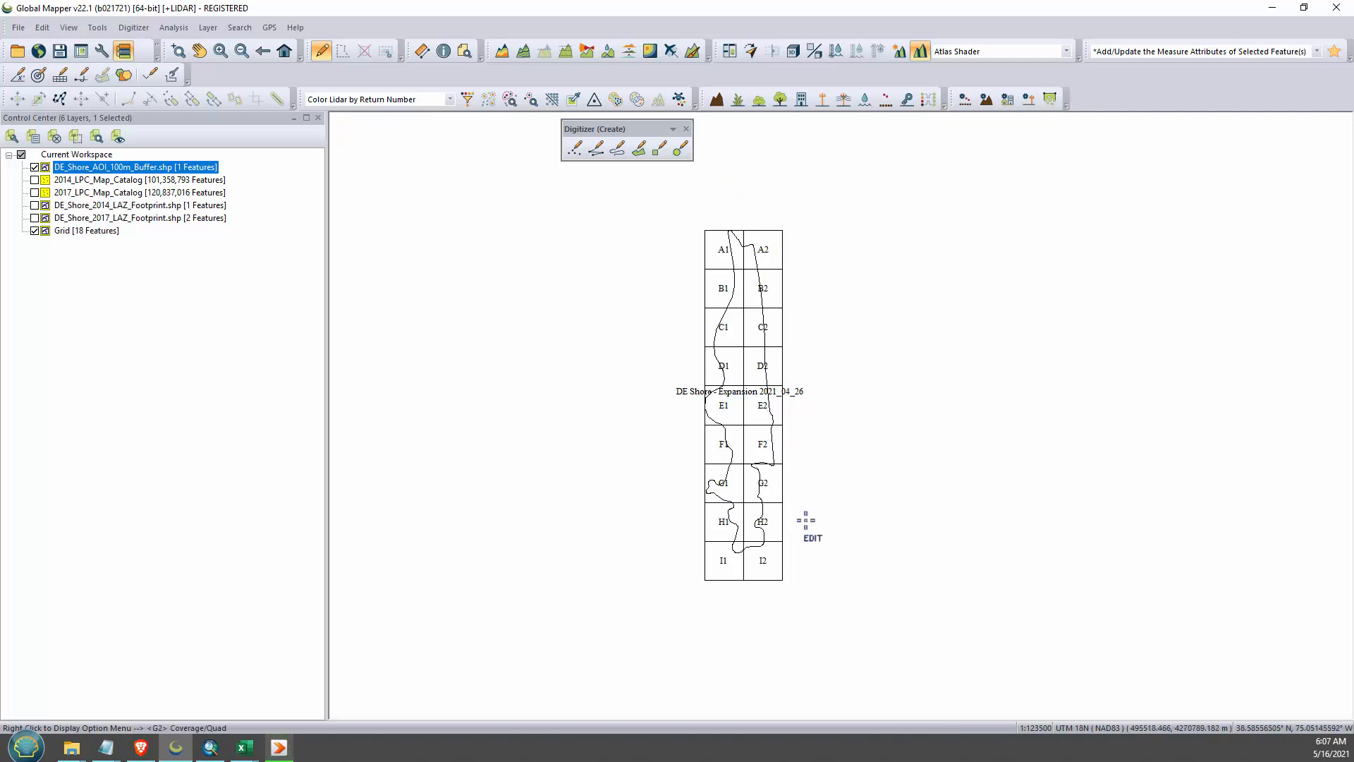
- Hide the DE_Shore_AOI_100m_Buffer layer and set up a Shapefile export of the grid's area features
{"action": "left_click", "coordinate": [34, 167]}
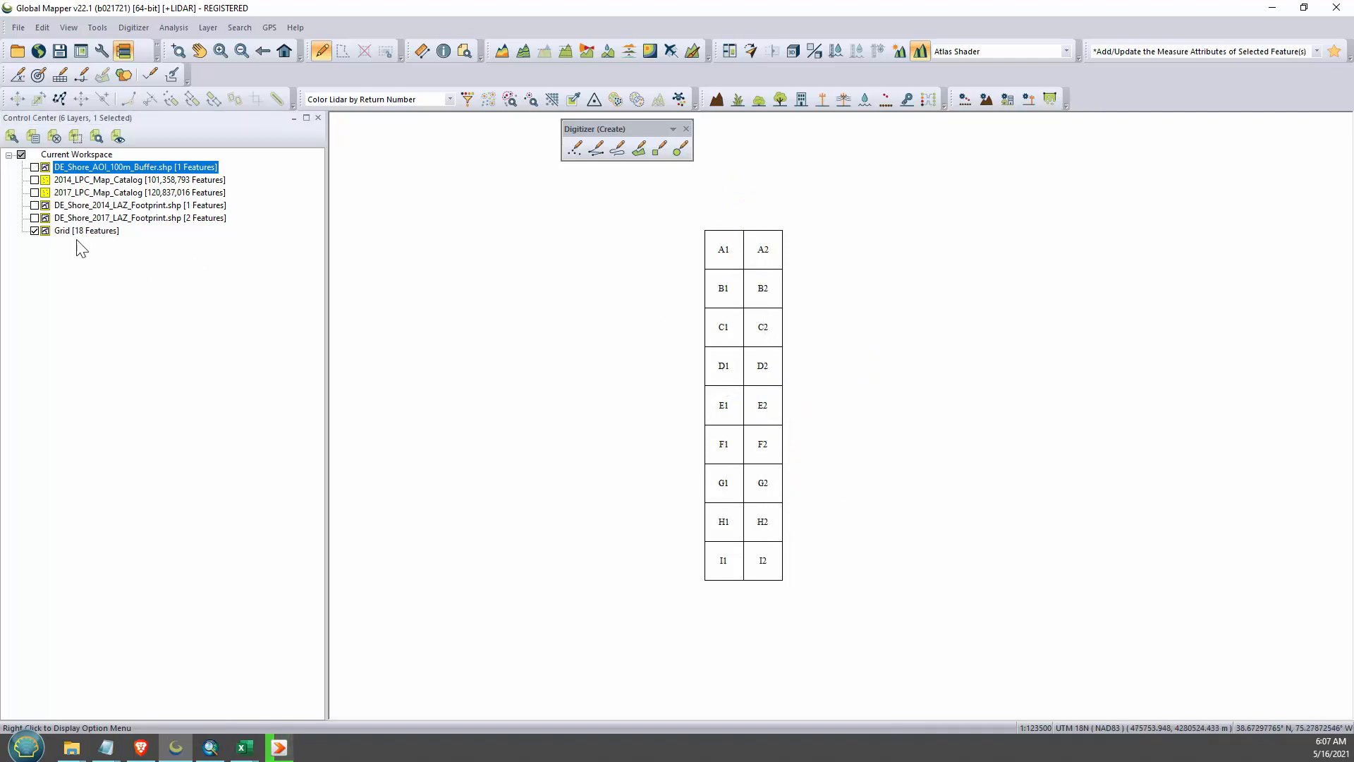
{"action": "left_click", "coordinate": [18, 28]}
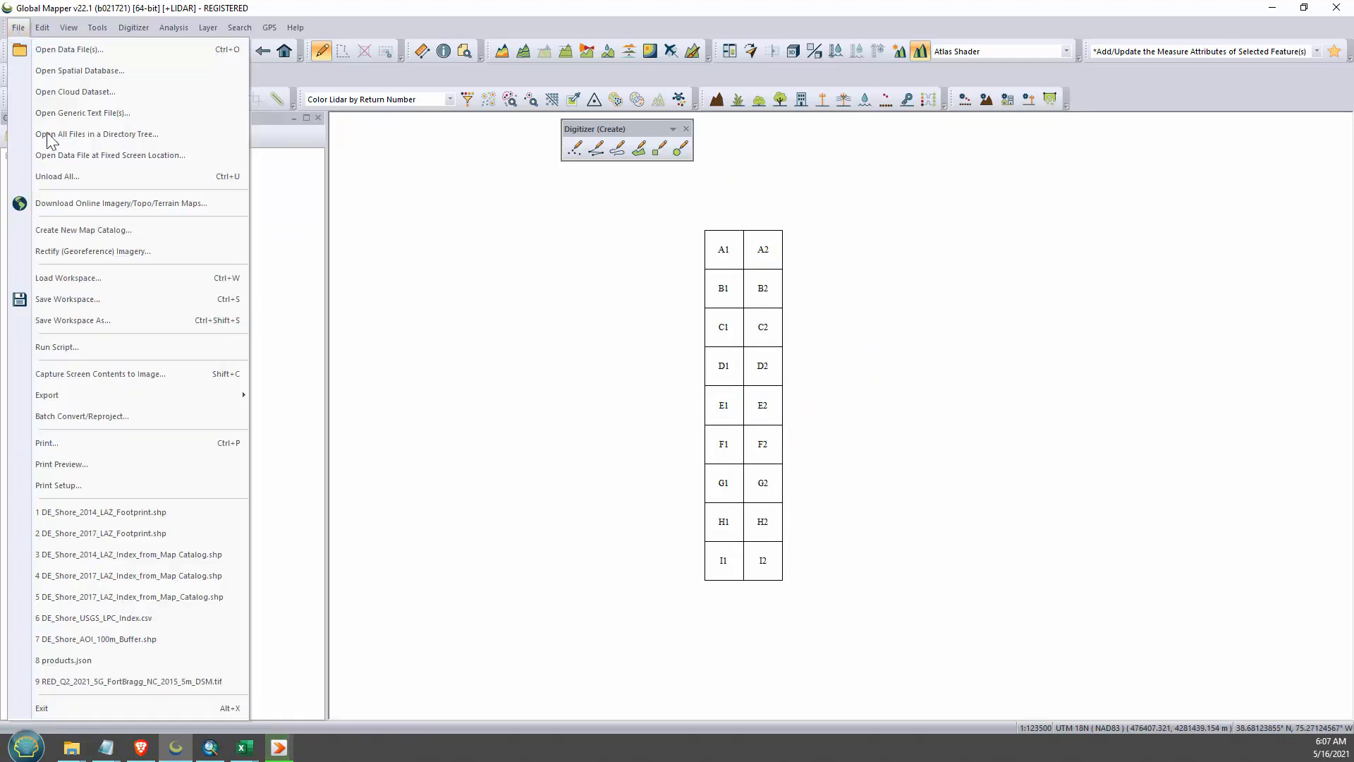
{"action": "mouse_move", "coordinate": [74, 397]}
{"action": "left_click", "coordinate": [352, 549]}
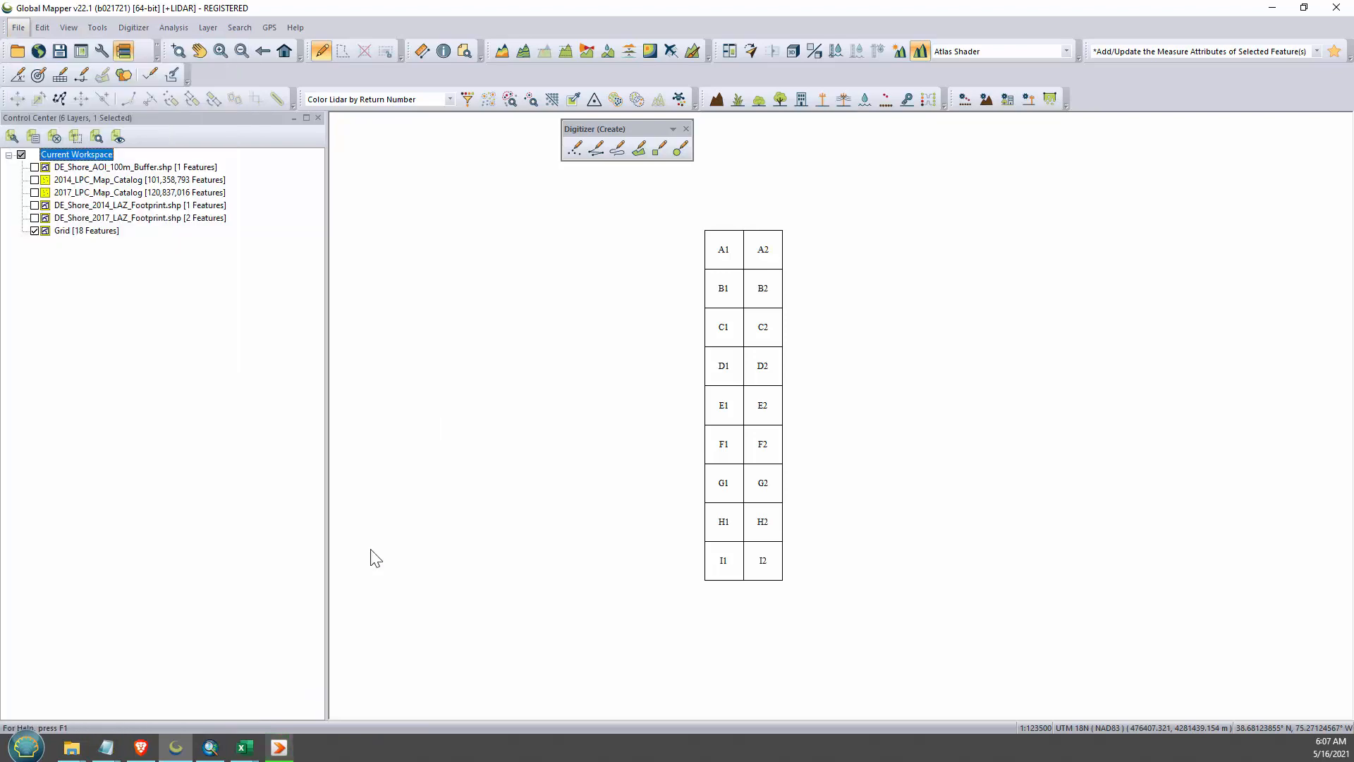
{"action": "left_click", "coordinate": [645, 426]}
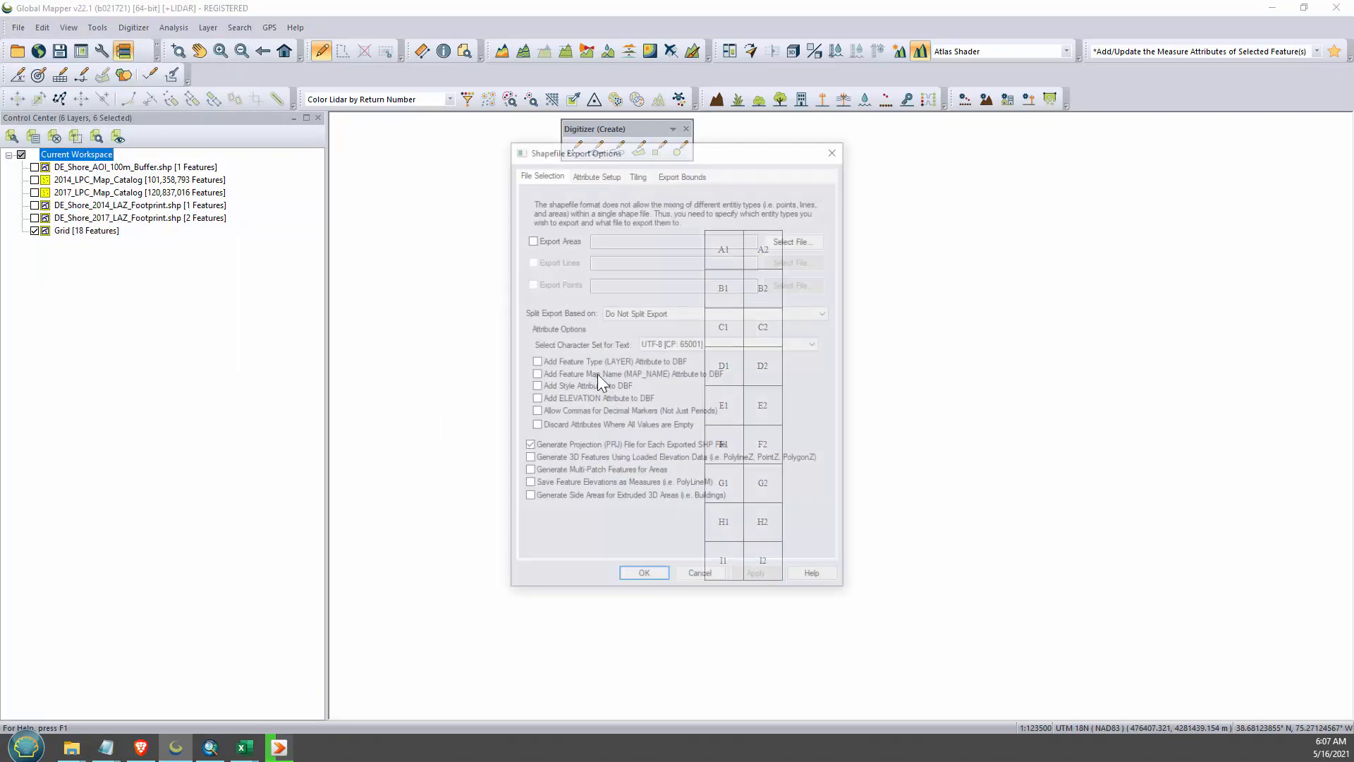
{"action": "left_click", "coordinate": [531, 239]}
{"action": "left_click", "coordinate": [796, 239]}
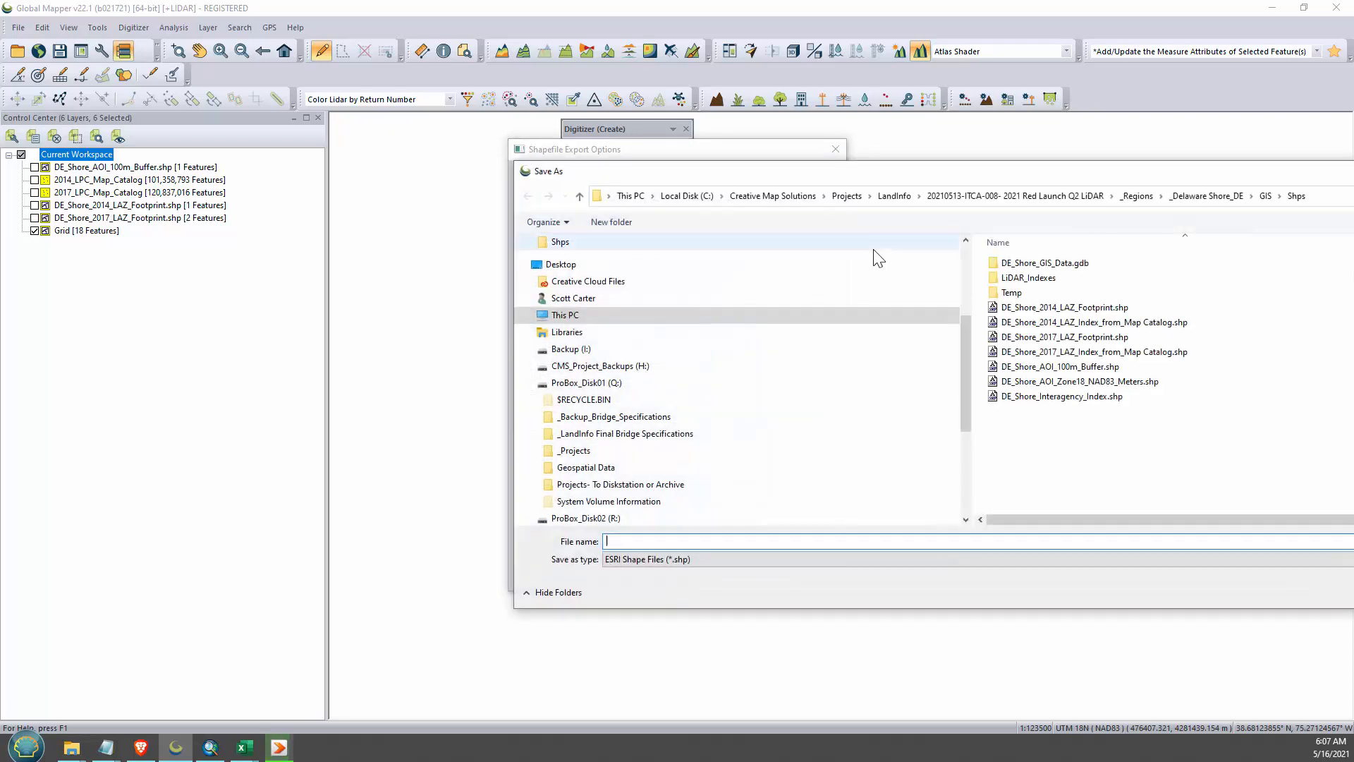
- Save the export as 1800m_Grid in the Temp folder under Shps and run it with the default options
{"action": "left_click_drag", "start_coordinate": [1298, 176], "coordinate": [887, 151]}
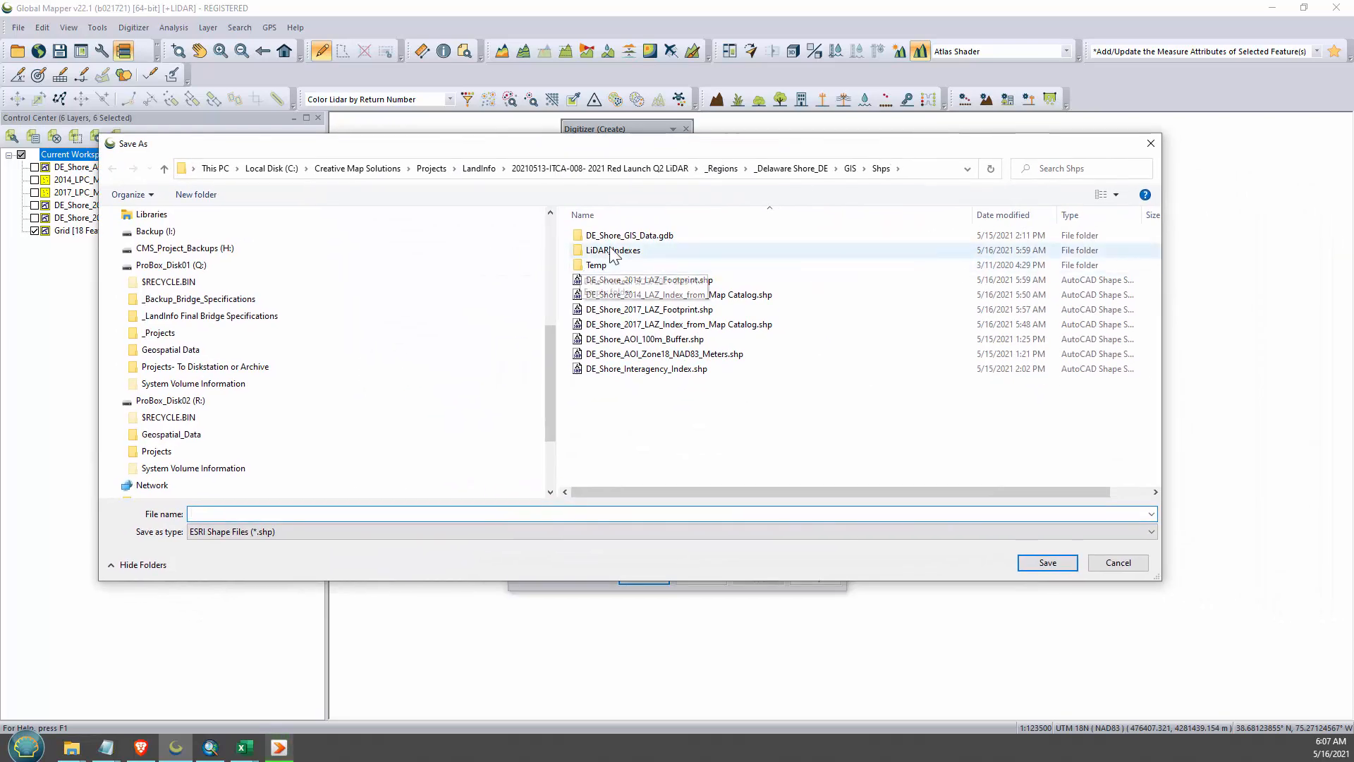
{"action": "left_click", "coordinate": [634, 280]}
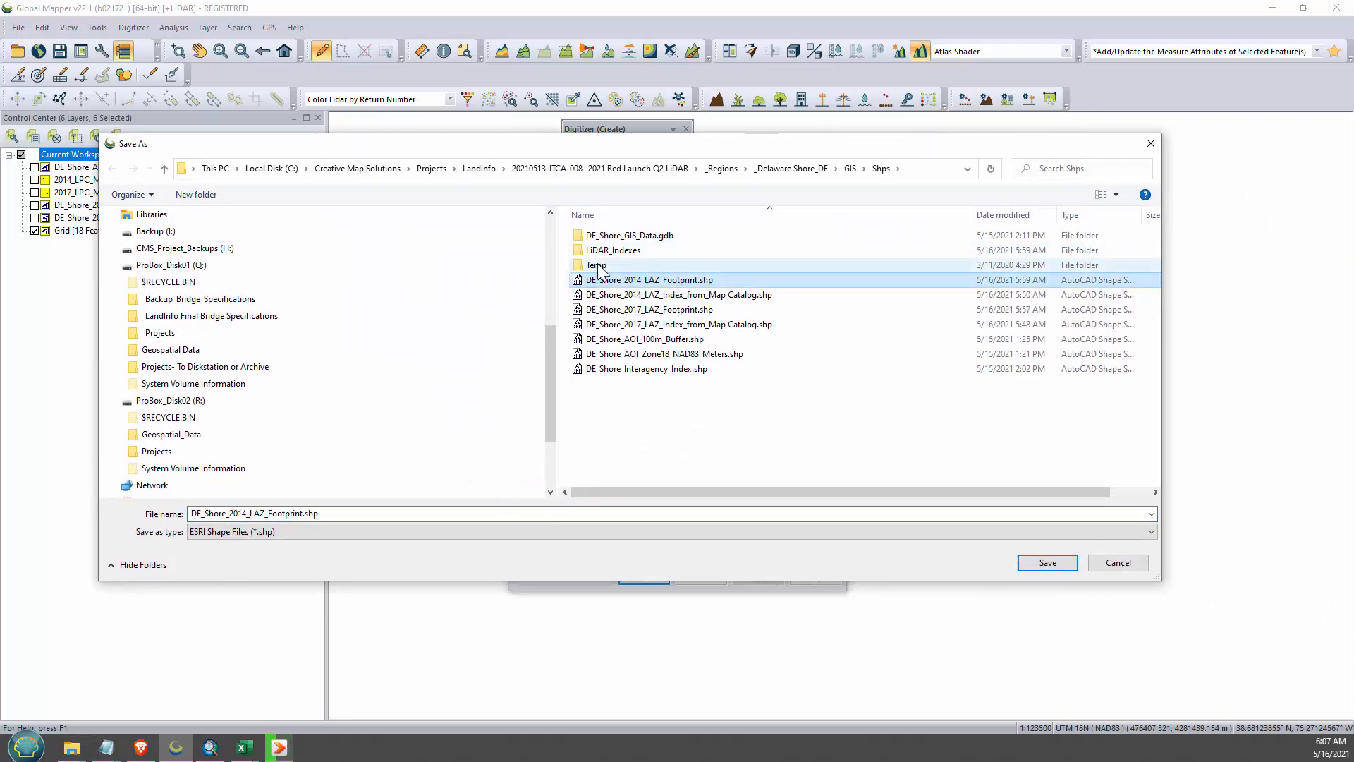
{"action": "double_click", "coordinate": [621, 265]}
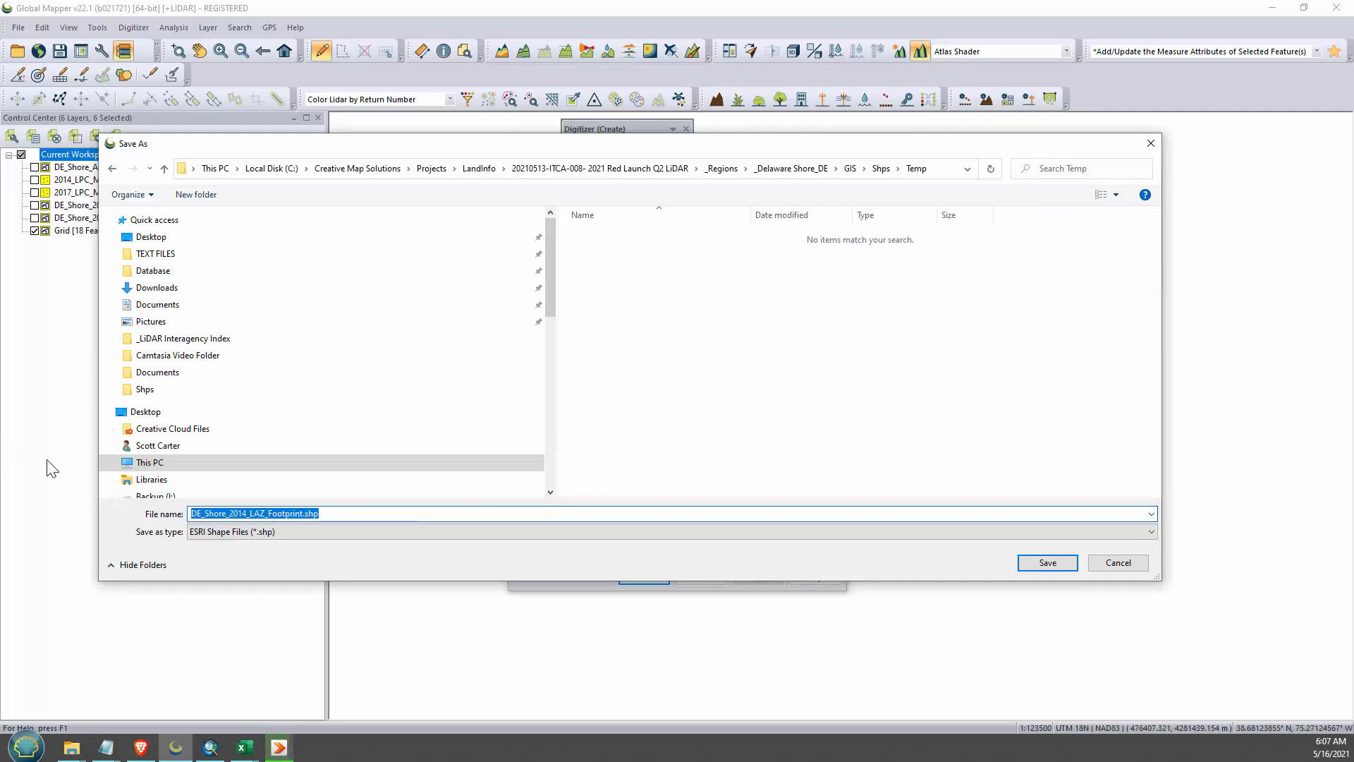
{"action": "type", "text": "1800m_Grid"}
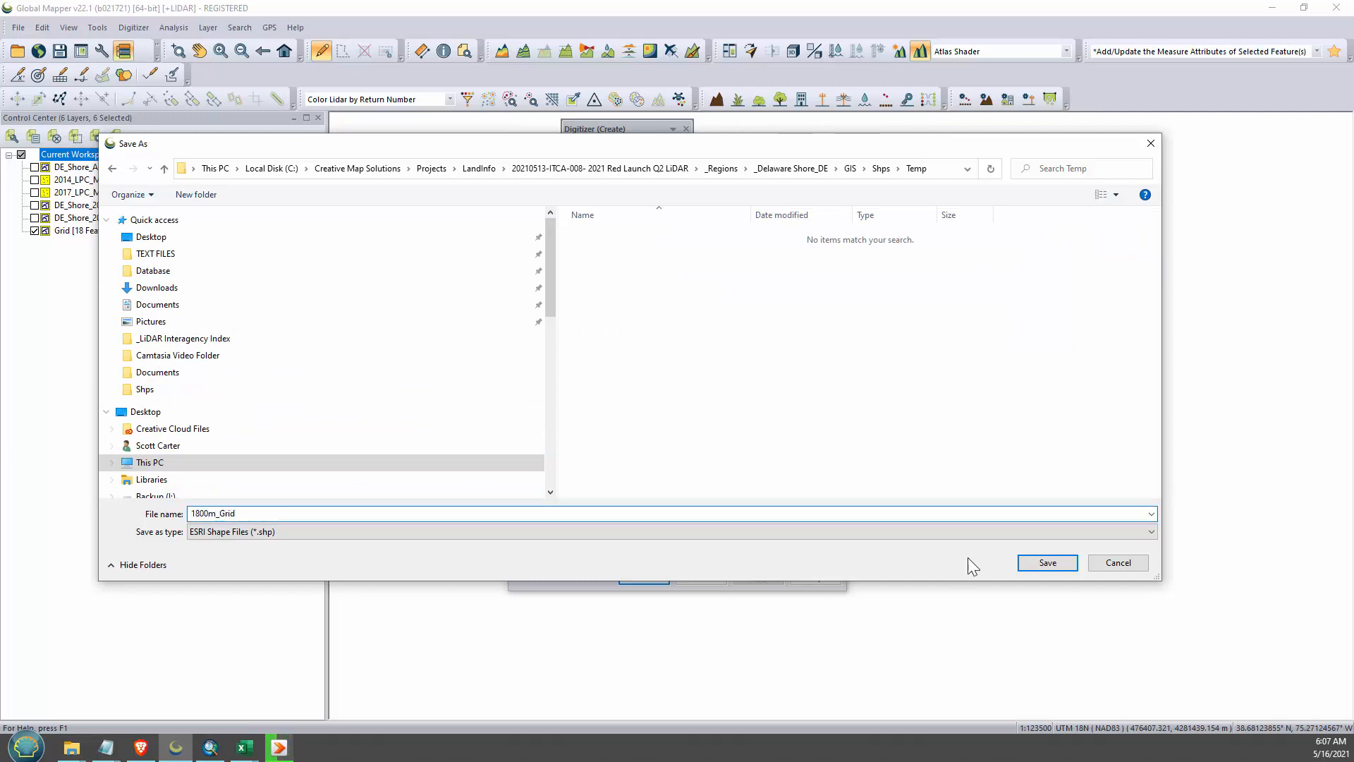
{"action": "left_click", "coordinate": [1045, 562]}
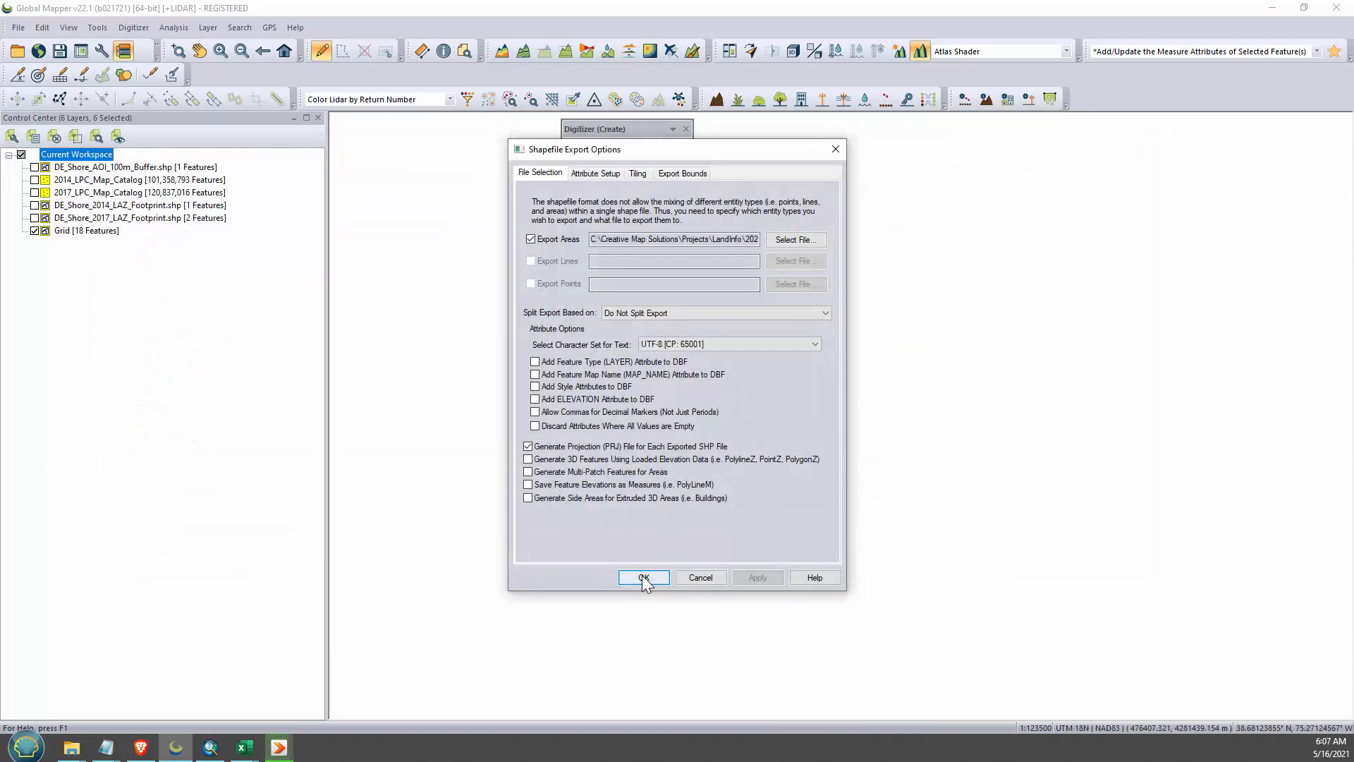
{"action": "left_click", "coordinate": [642, 578]}
- Unload the Grid layer and load the exported 1800m_Grid.shp from the Temp folder in its place
{"action": "right_click", "coordinate": [69, 230]}
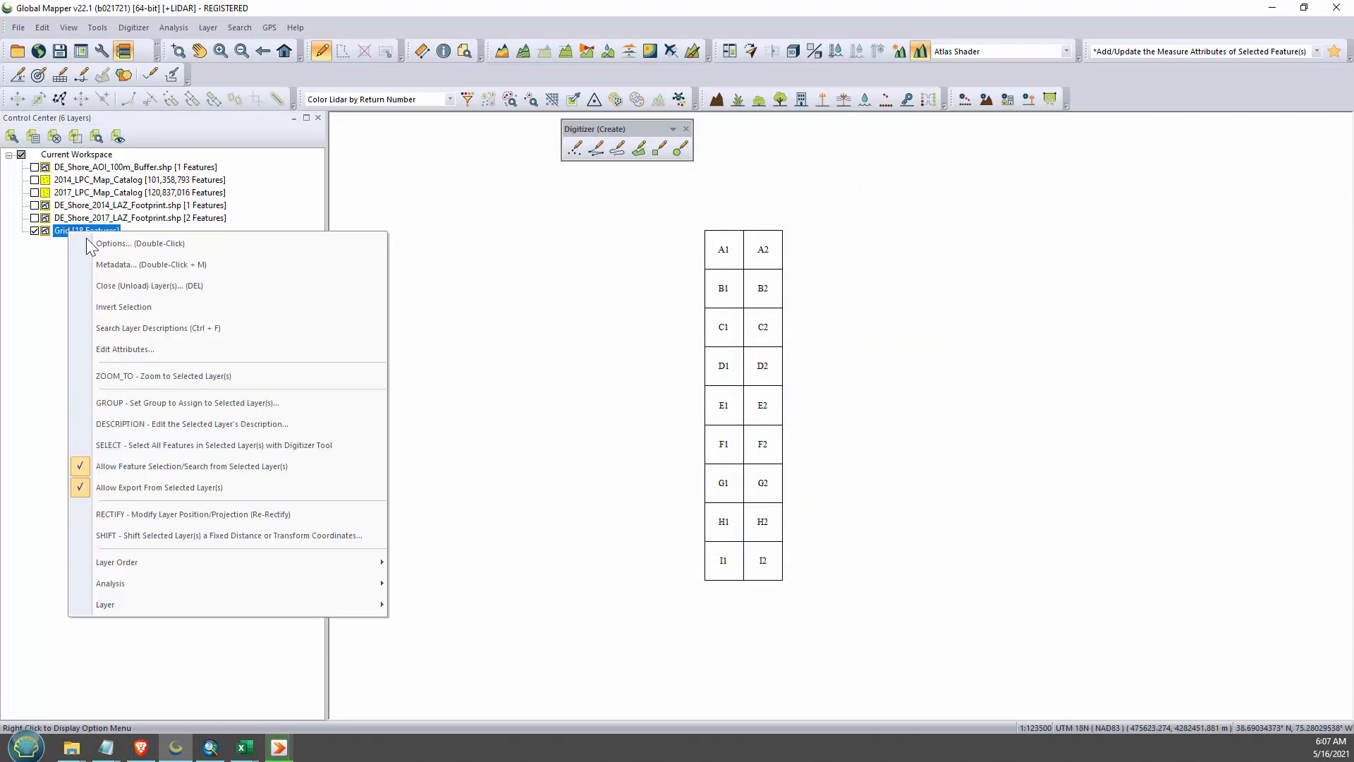
{"action": "left_click", "coordinate": [120, 283]}
{"action": "left_click", "coordinate": [744, 426]}
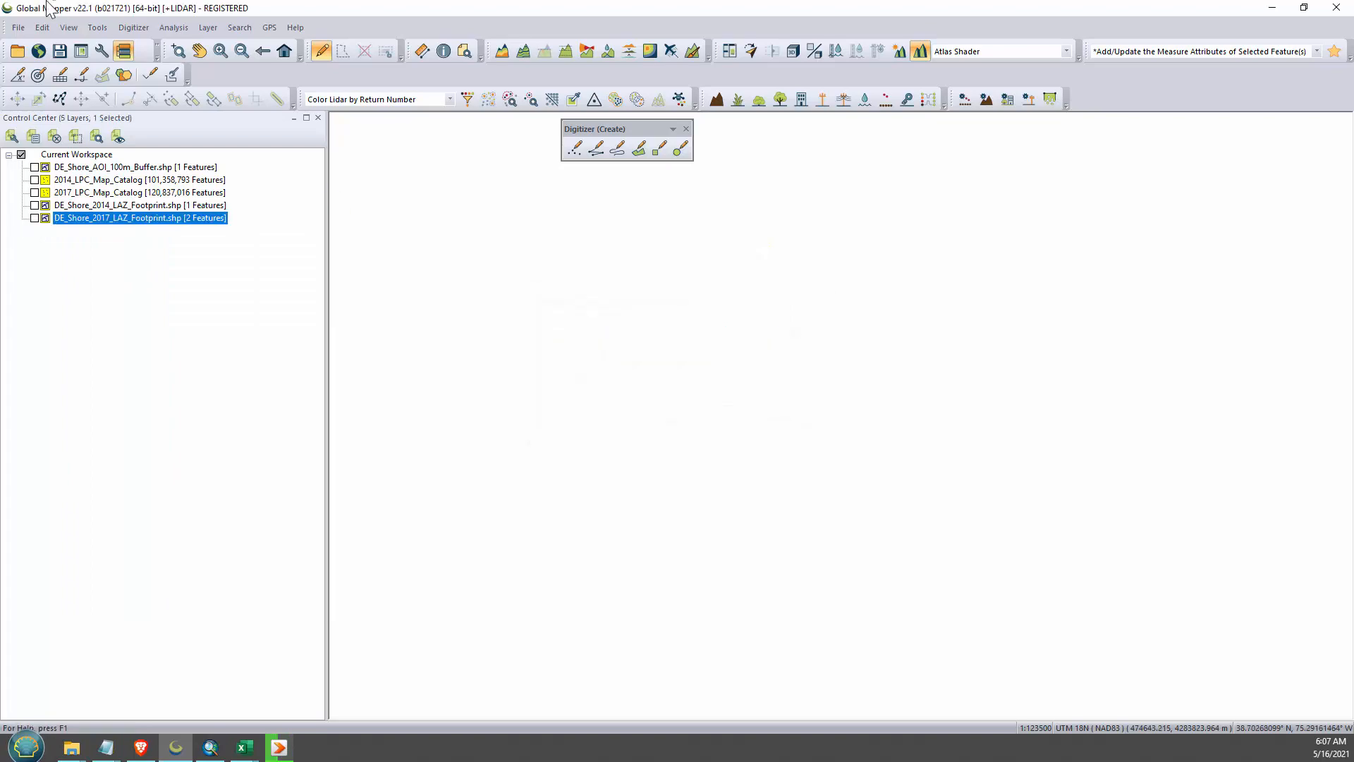
{"action": "left_click", "coordinate": [17, 51]}
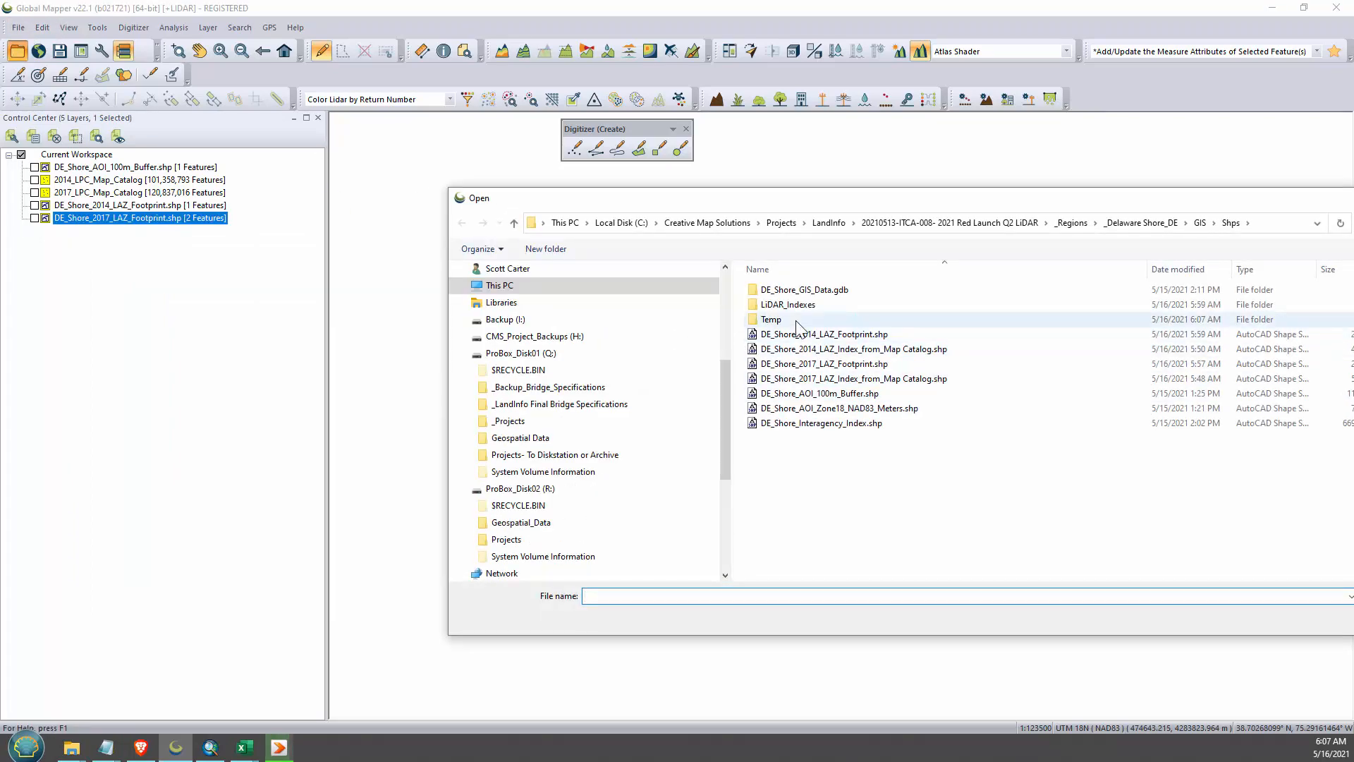
{"action": "double_click", "coordinate": [770, 319]}
{"action": "double_click", "coordinate": [787, 289]}
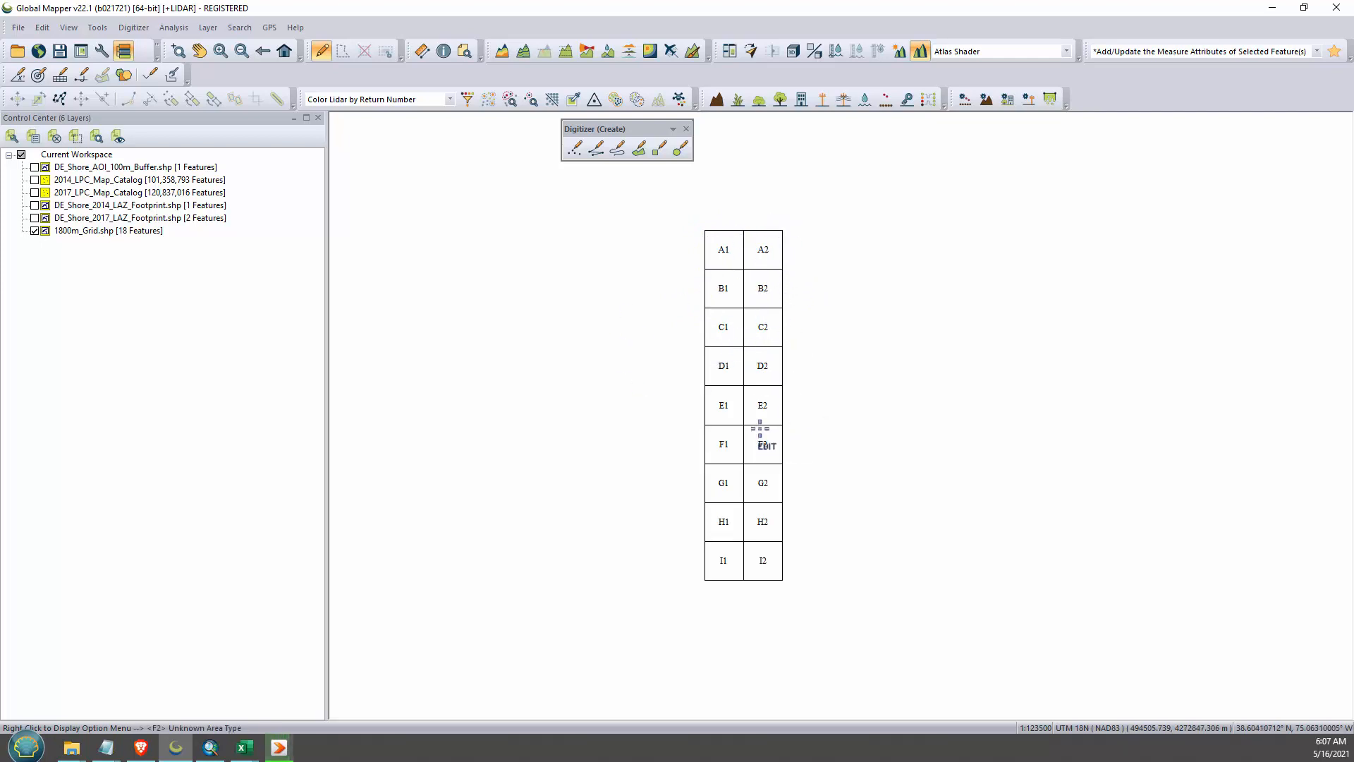
{"action": "mouse_move", "coordinate": [649, 215]}
{"action": "left_mouse_down"}
{"action": "mouse_move", "coordinate": [882, 574]}
{"action": "mouse_move", "coordinate": [866, 566]}
{"action": "left_mouse_up"}
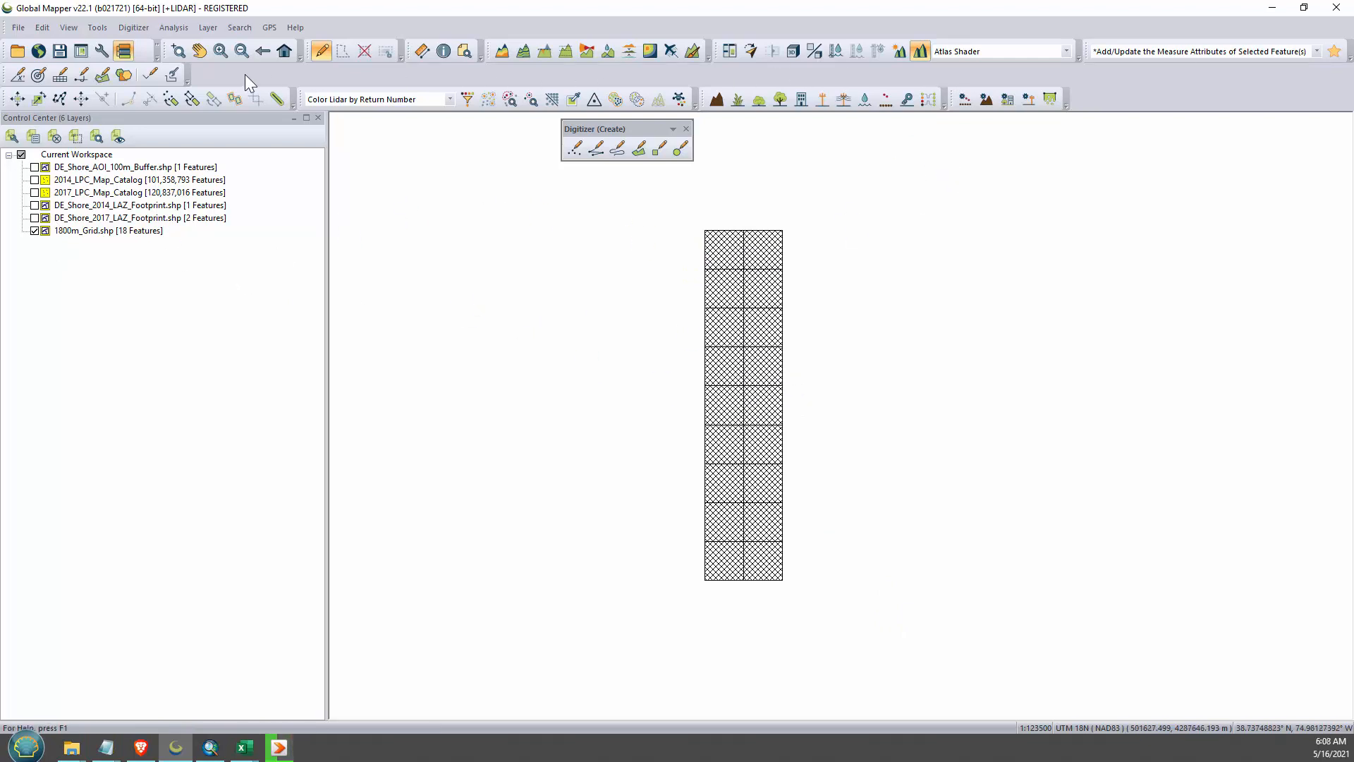
{"action": "left_click", "coordinate": [79, 233]}
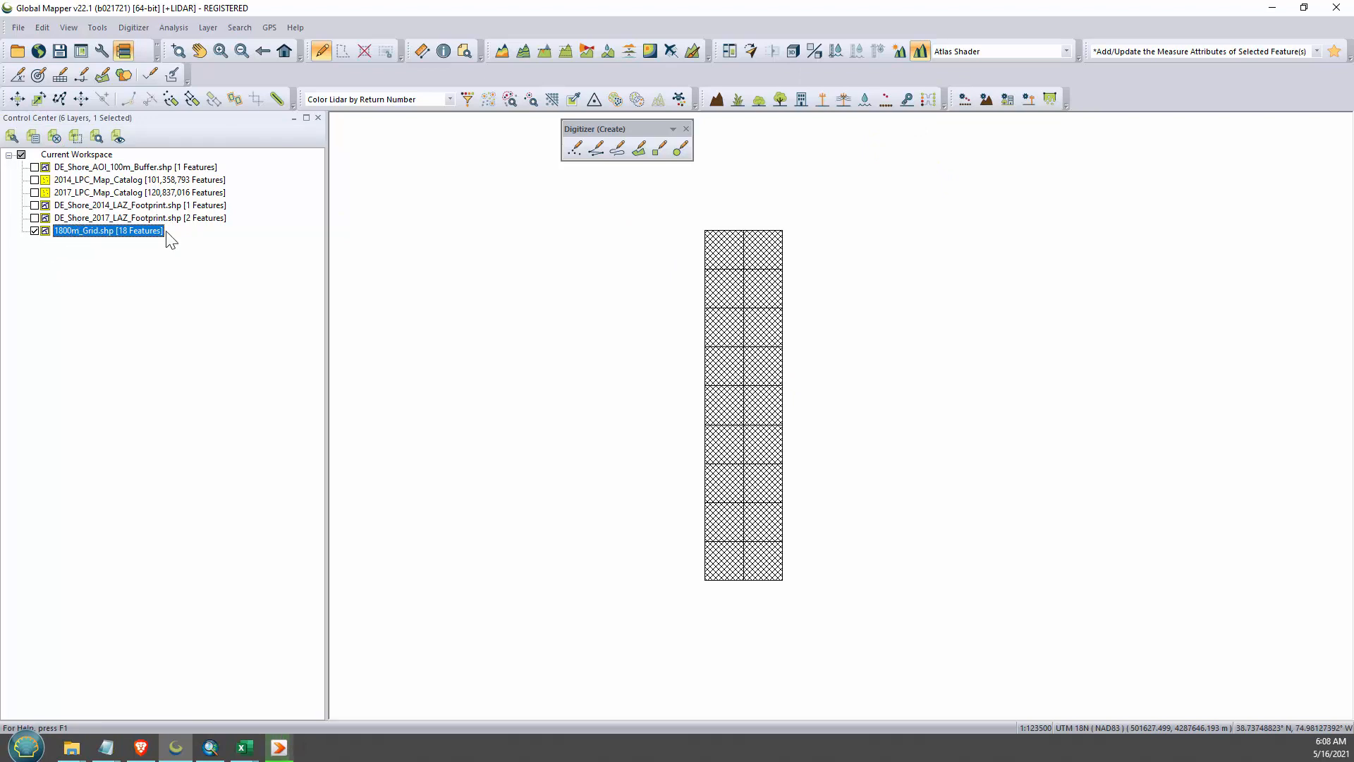
{"action": "left_click", "coordinate": [679, 381]}
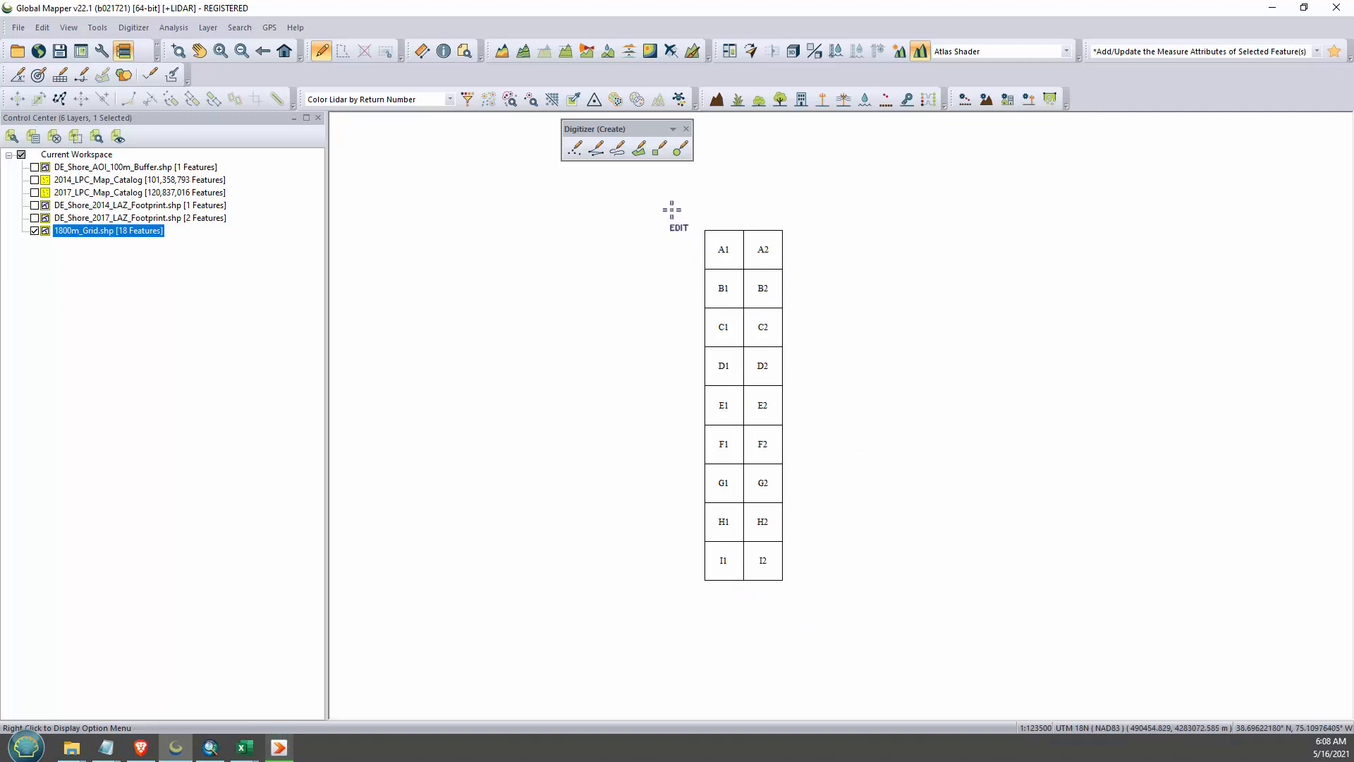
- Create rectangular buffers at a fixed distance of 40 meters around all 1800m_Grid cells in a new layer named Buffers, then clear the selection
{"action": "left_click_drag", "start_coordinate": [639, 194], "coordinate": [949, 666]}
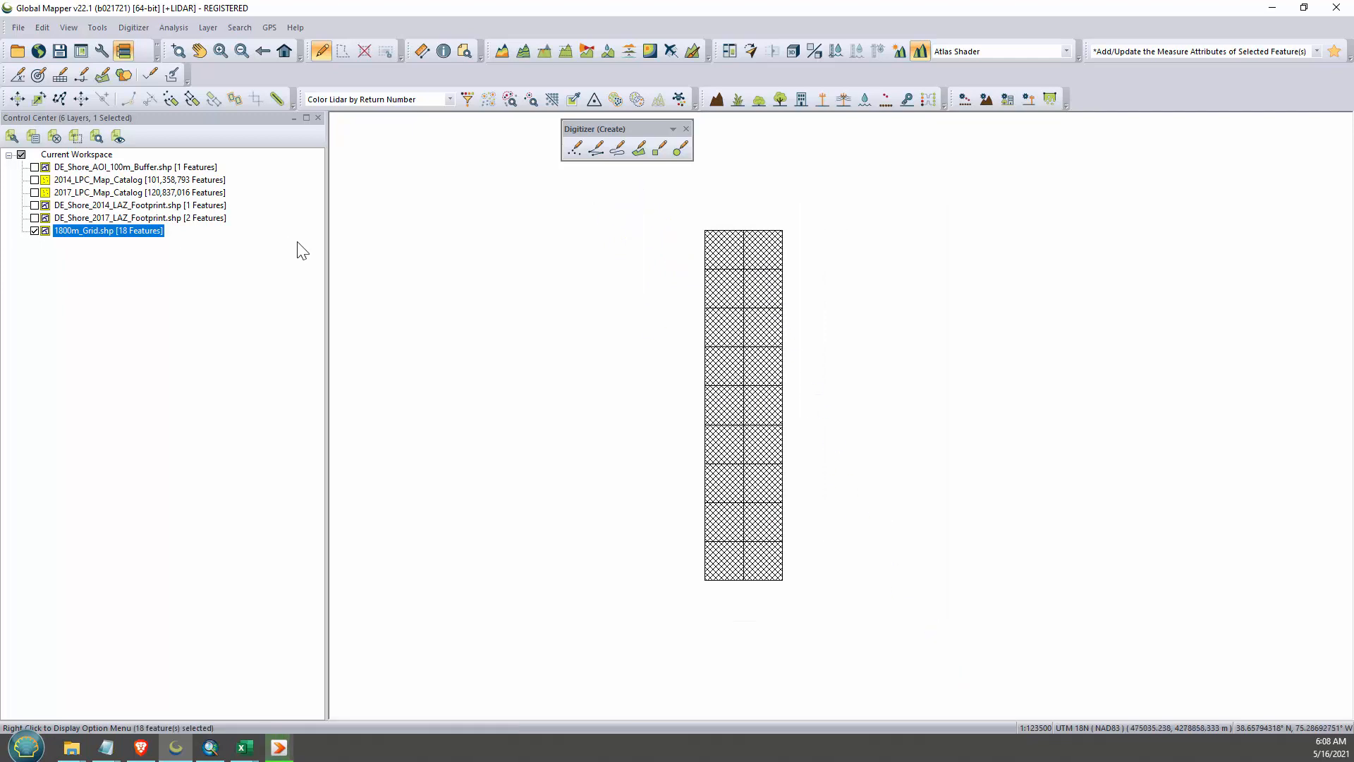
{"action": "right_click", "coordinate": [728, 311]}
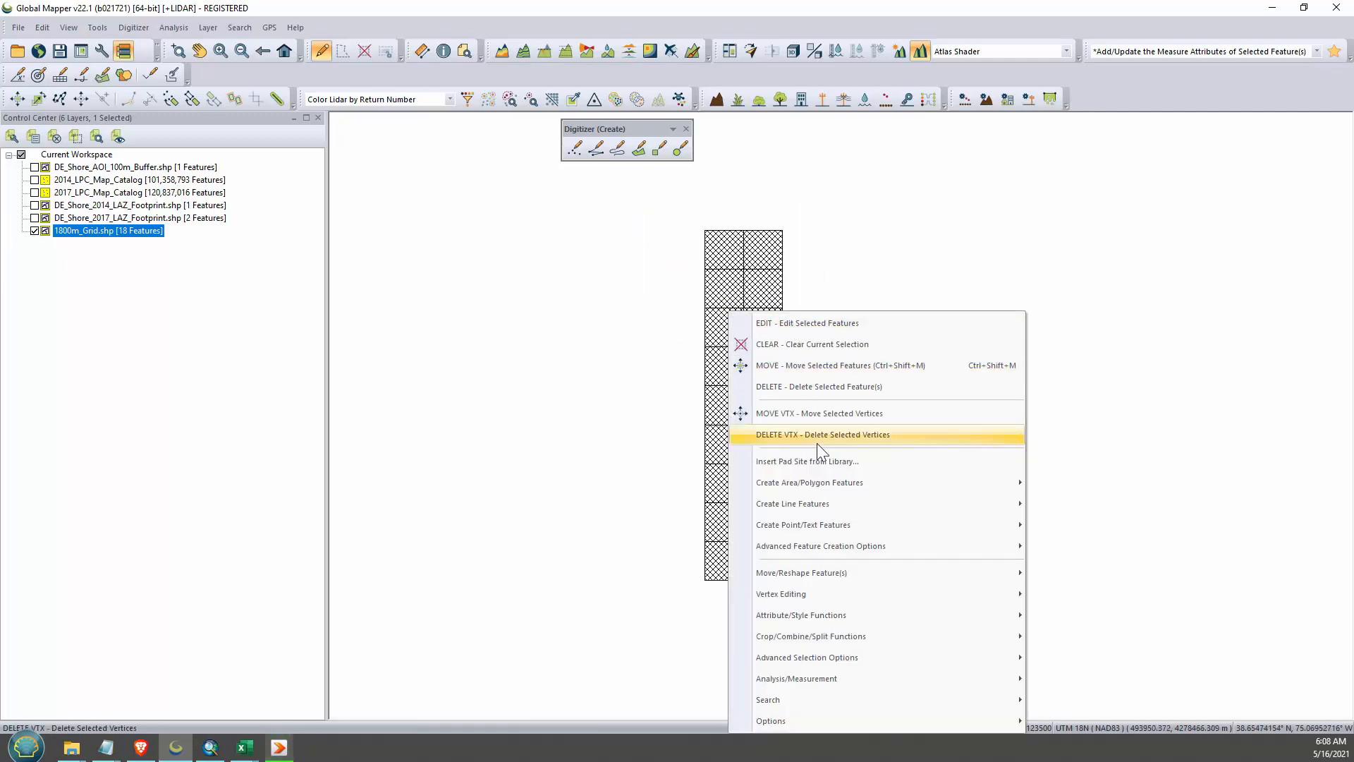
{"action": "mouse_move", "coordinate": [856, 546]}
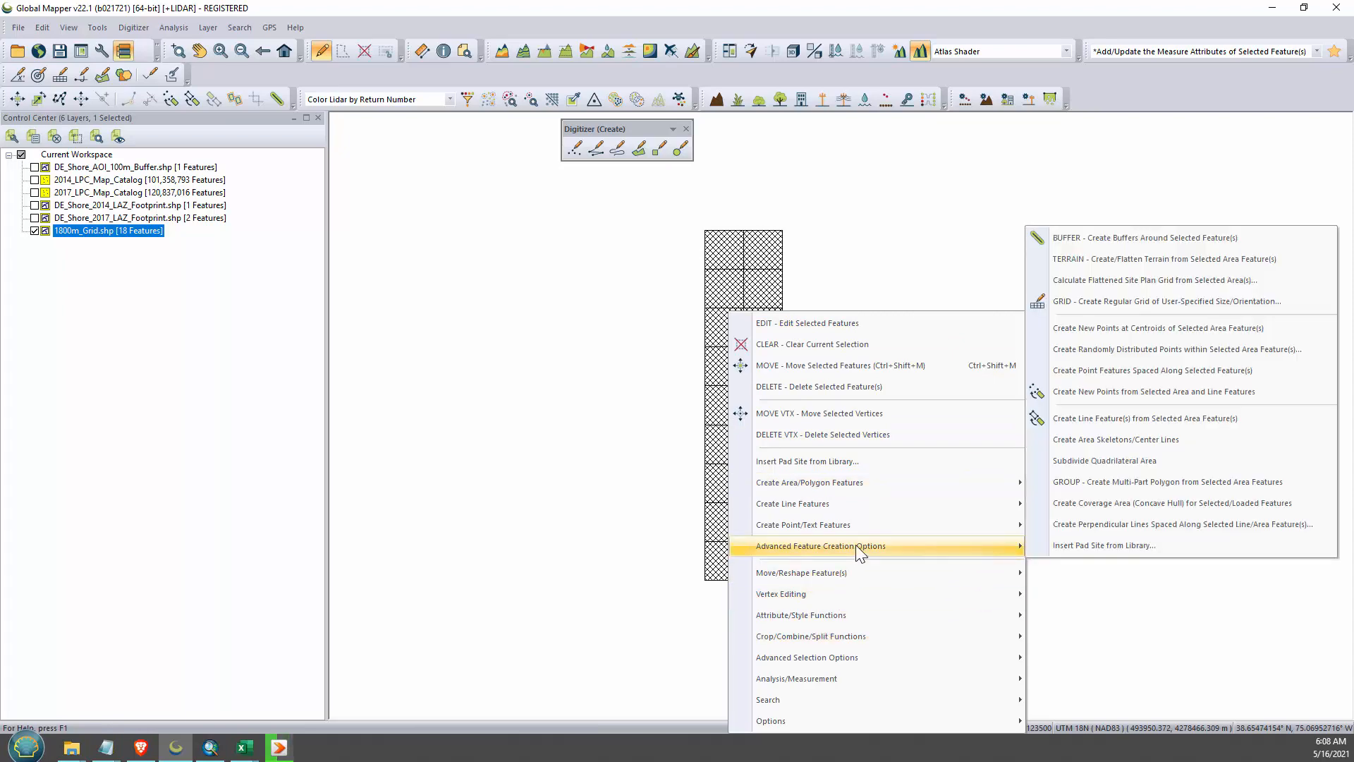
{"action": "left_click", "coordinate": [1144, 238]}
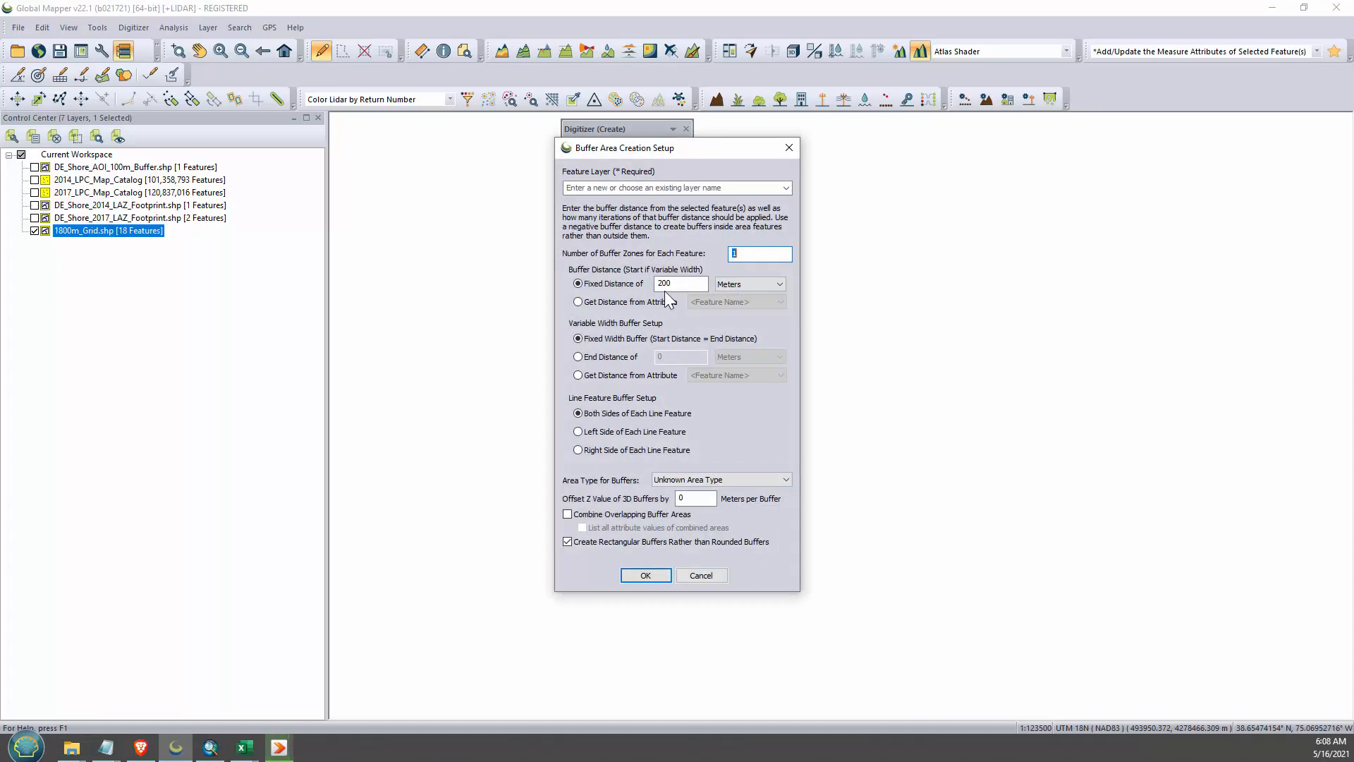
{"action": "key", "text": "Tab"}
{"action": "key", "text": "Tab"}
{"action": "left_click", "coordinate": [648, 575]}
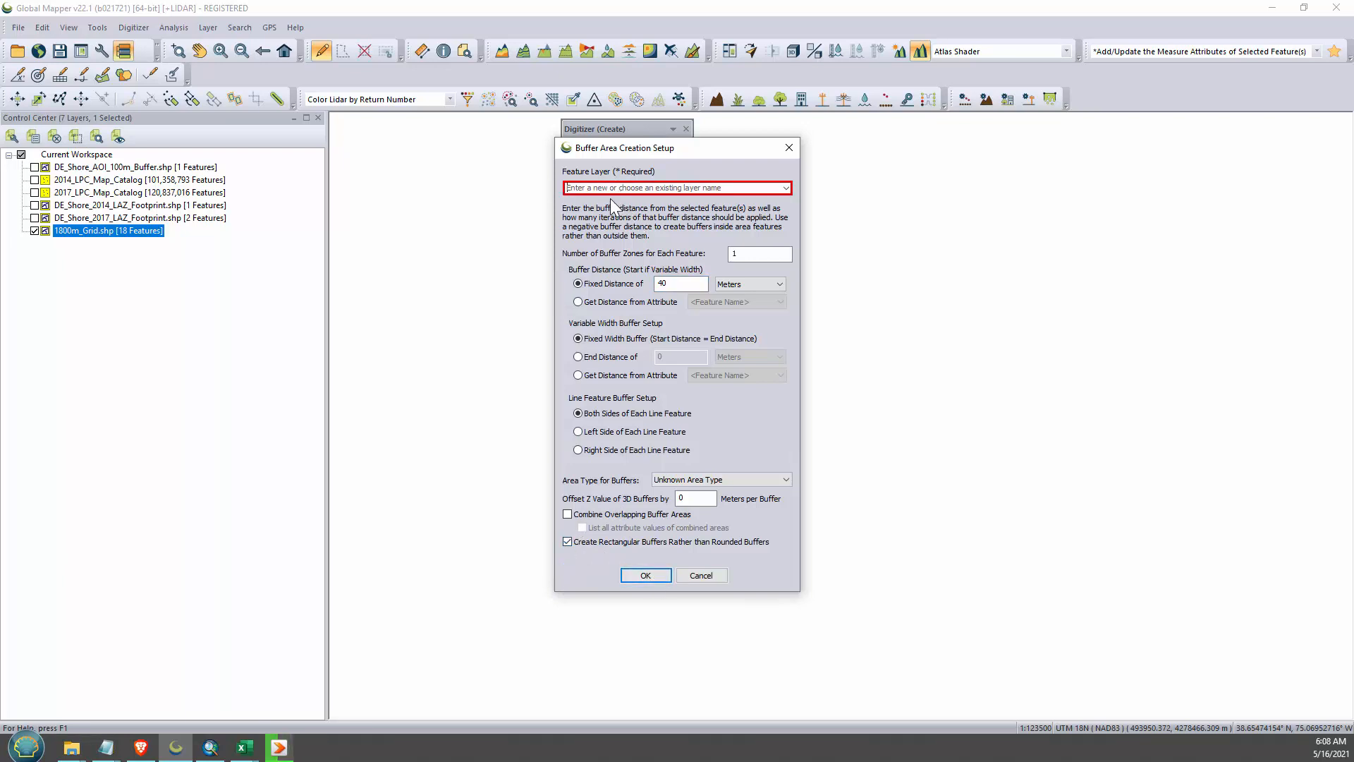
{"action": "type", "text": "Buffers"}
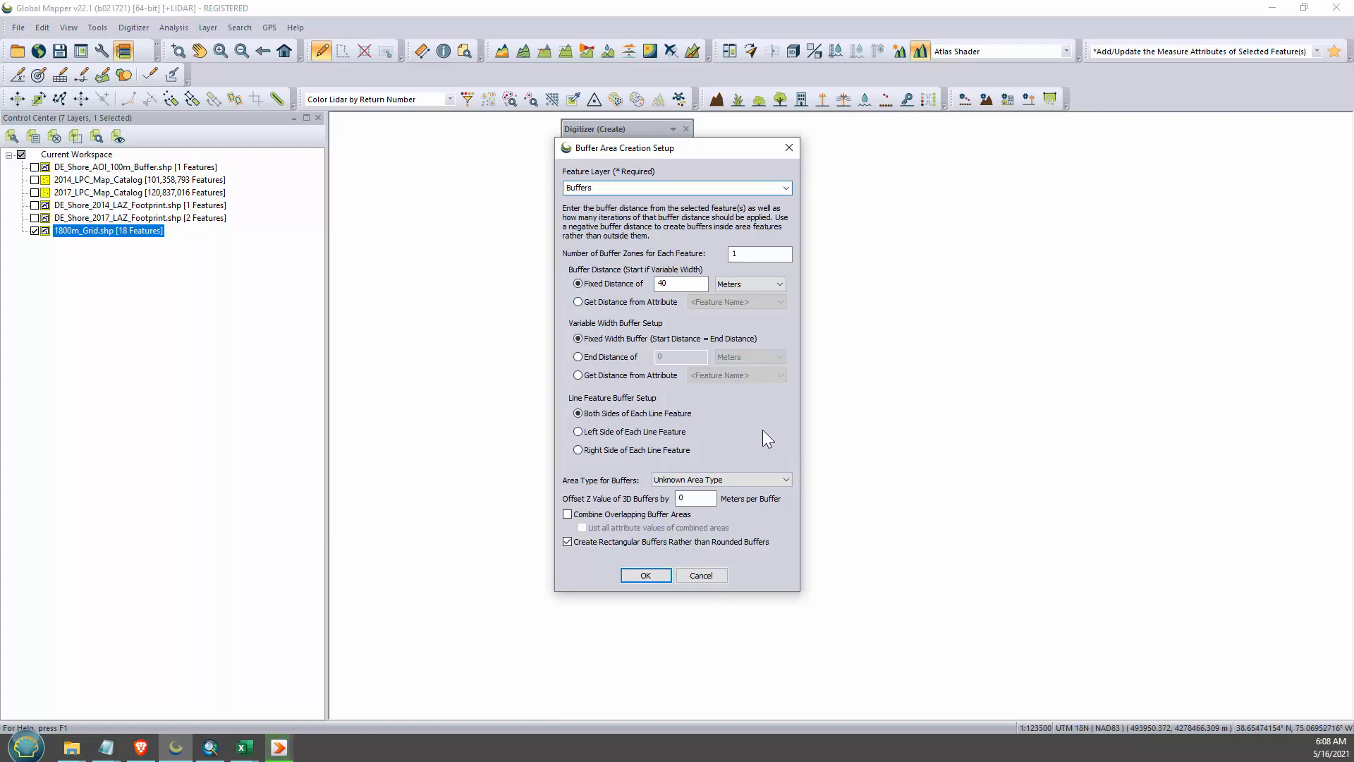
{"action": "key", "text": "Return"}
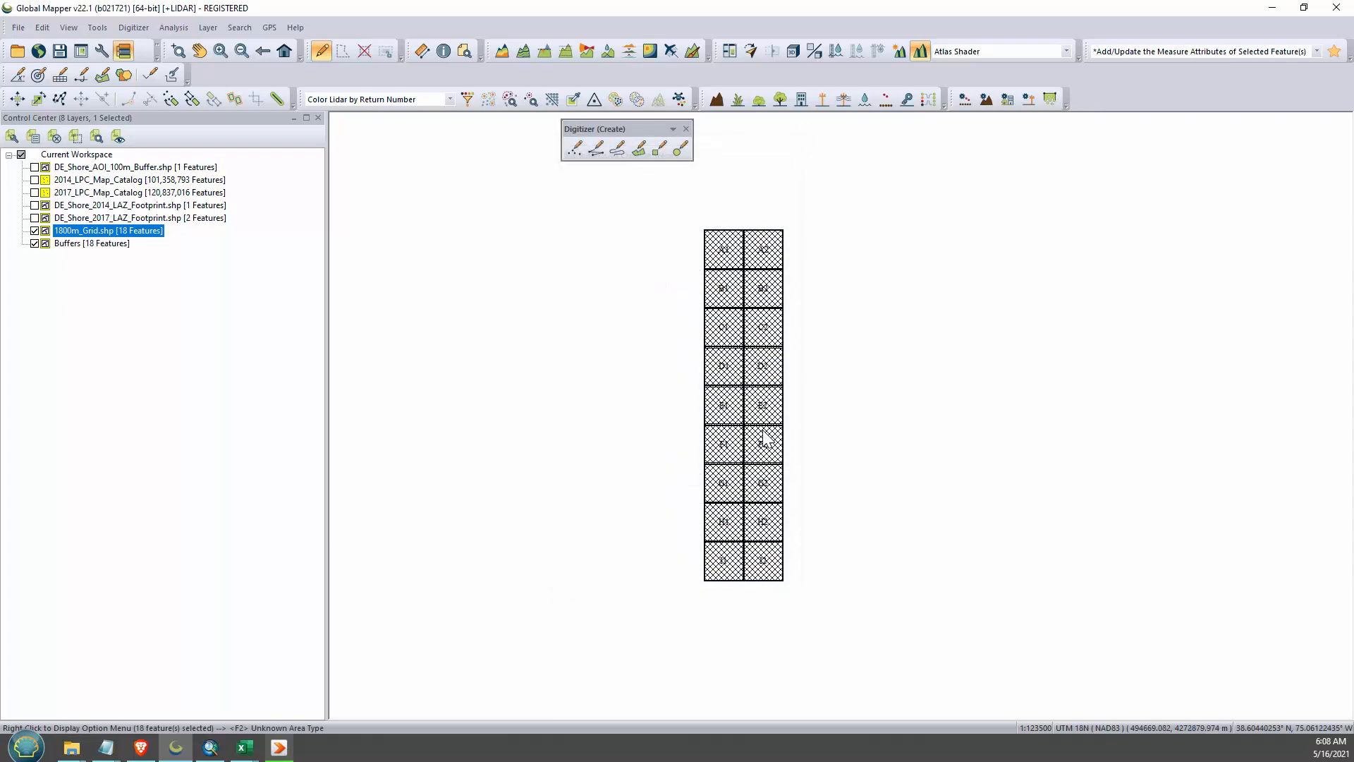
{"action": "left_click", "coordinate": [615, 331]}
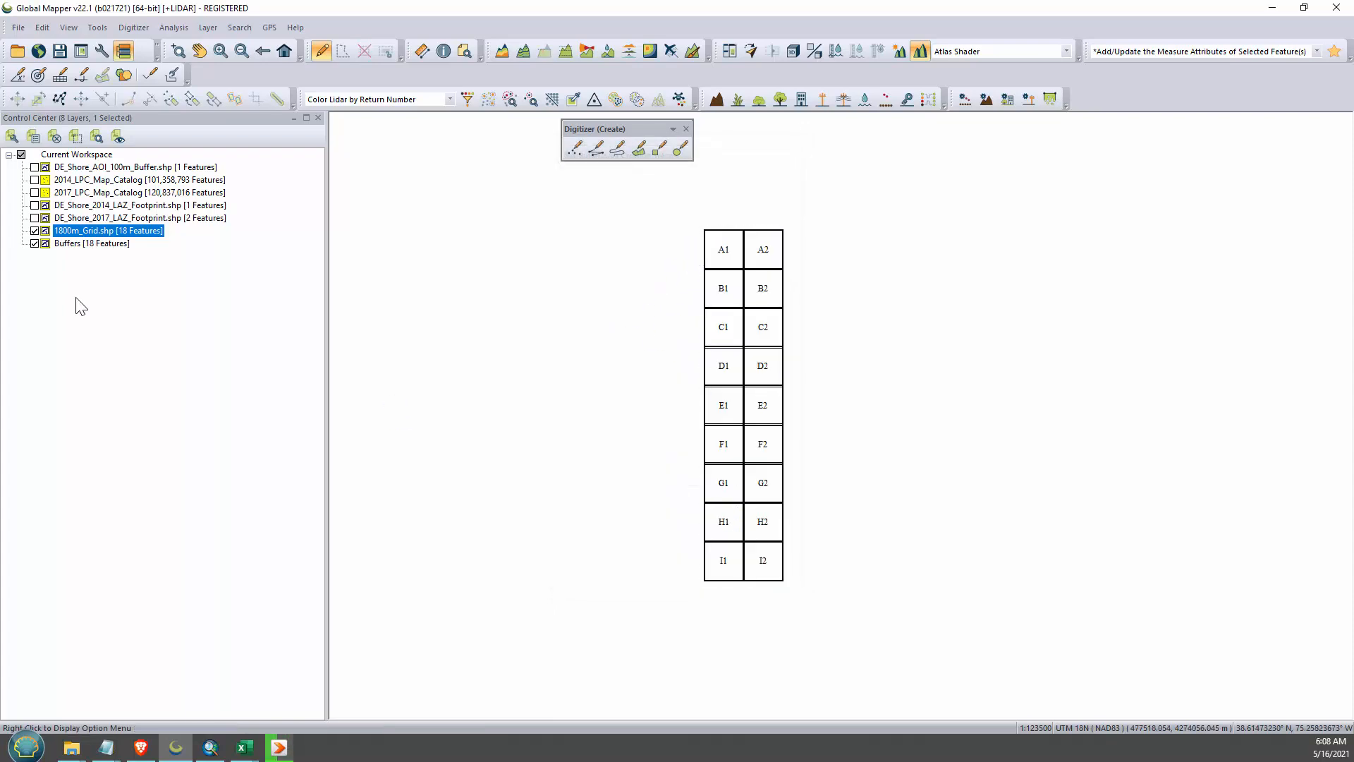
- Hide the 1800m_Grid layer and inspect the overlap between buffered tiles by selecting A1 and A2 in turn
{"action": "left_click", "coordinate": [34, 230]}
{"action": "scroll", "coordinate": [764, 272], "scroll_direction": "up", "scroll_amount": 5}
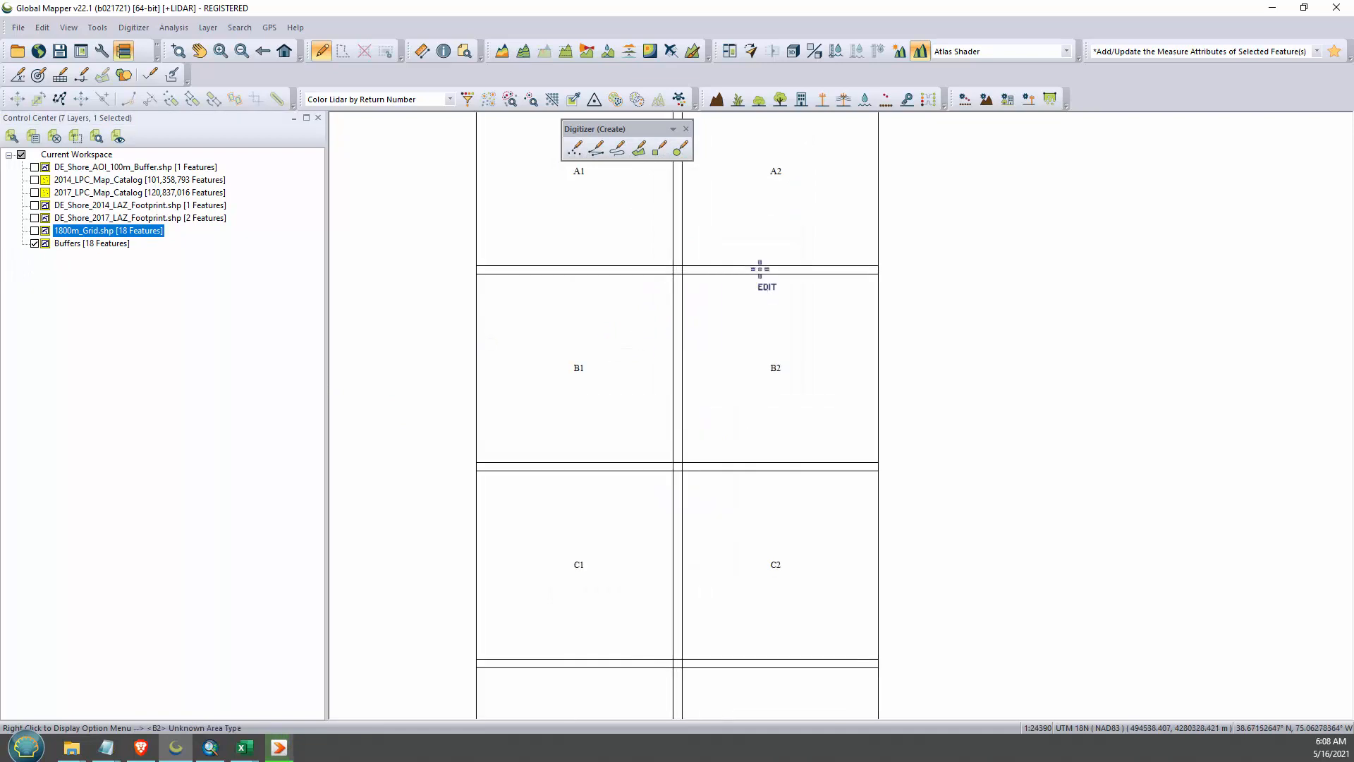
{"action": "scroll", "coordinate": [586, 304], "scroll_direction": "down", "scroll_amount": 4}
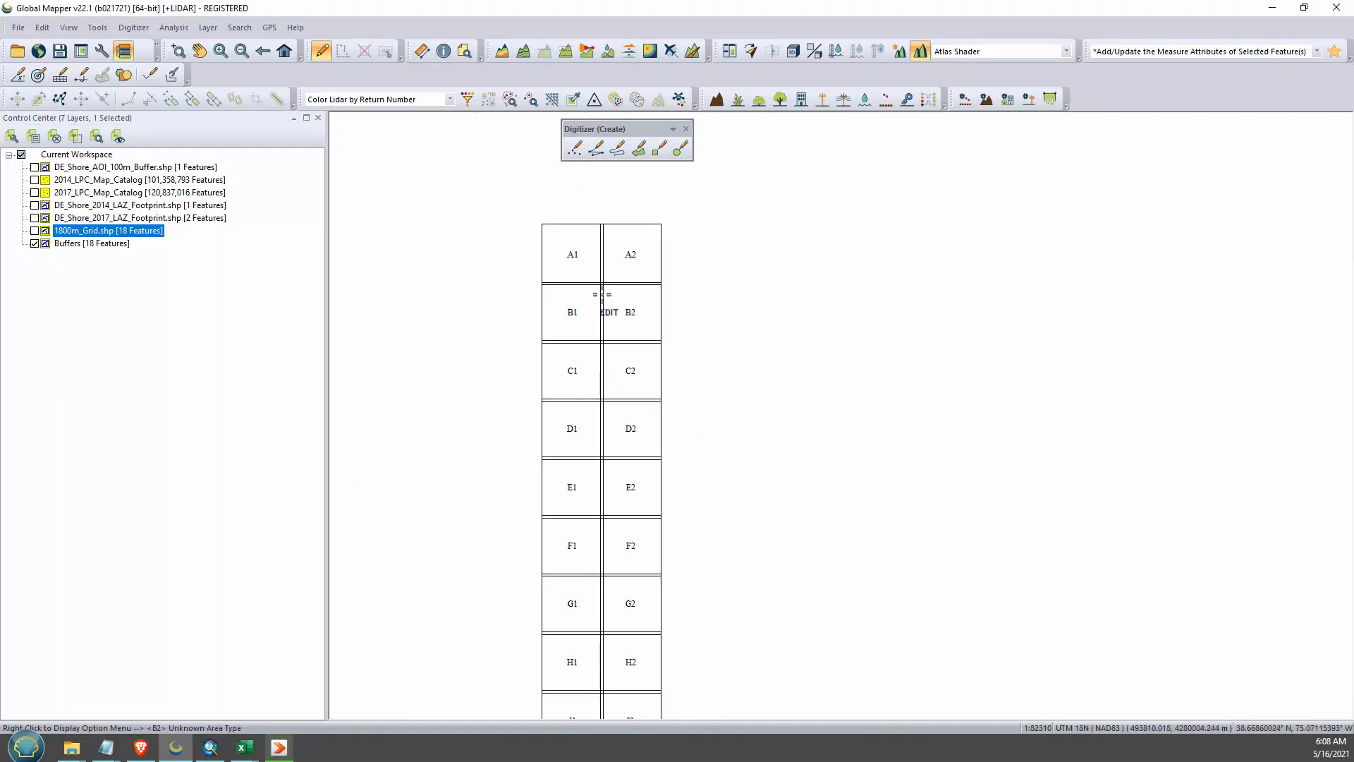
{"action": "scroll", "coordinate": [619, 382], "scroll_direction": "up", "scroll_amount": 1}
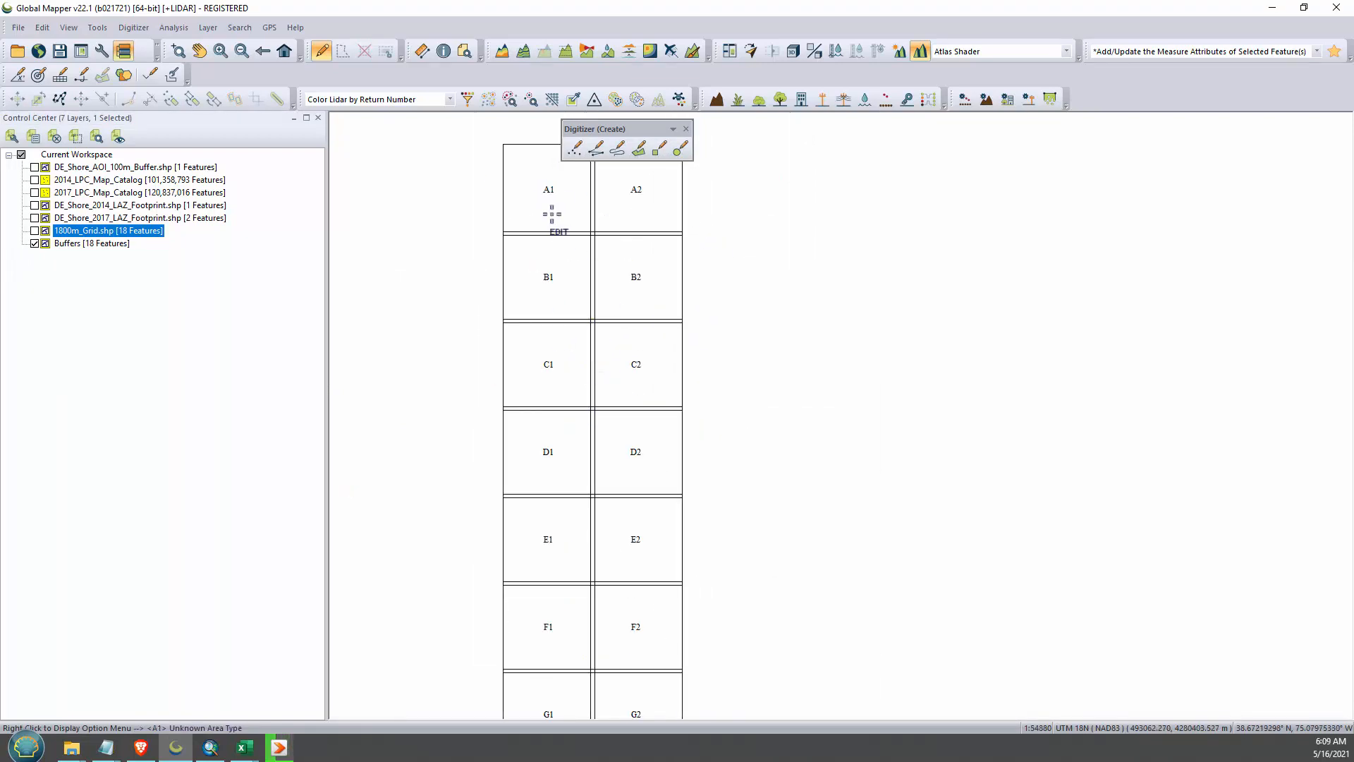
{"action": "left_click", "coordinate": [550, 199]}
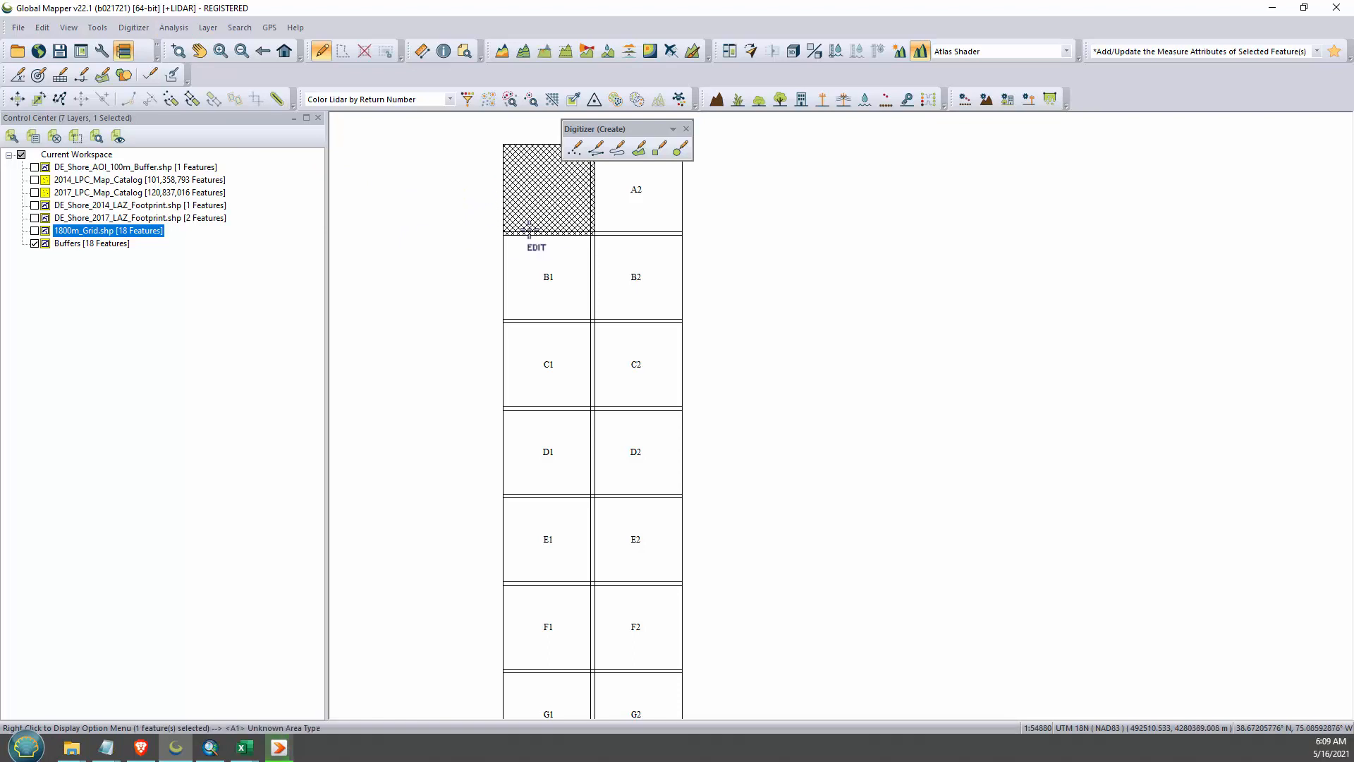
{"action": "scroll", "coordinate": [549, 210], "scroll_direction": "up", "scroll_amount": 3}
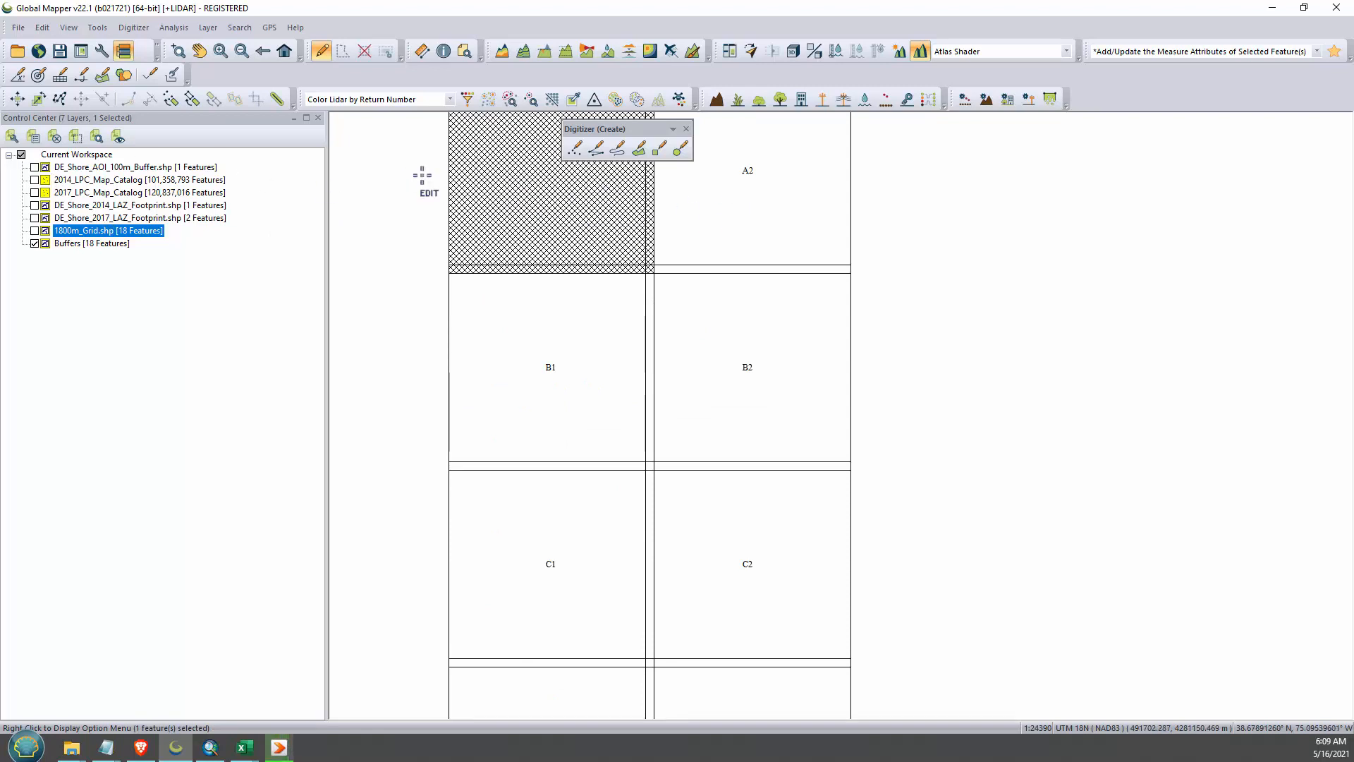
{"action": "left_click", "coordinate": [712, 232]}
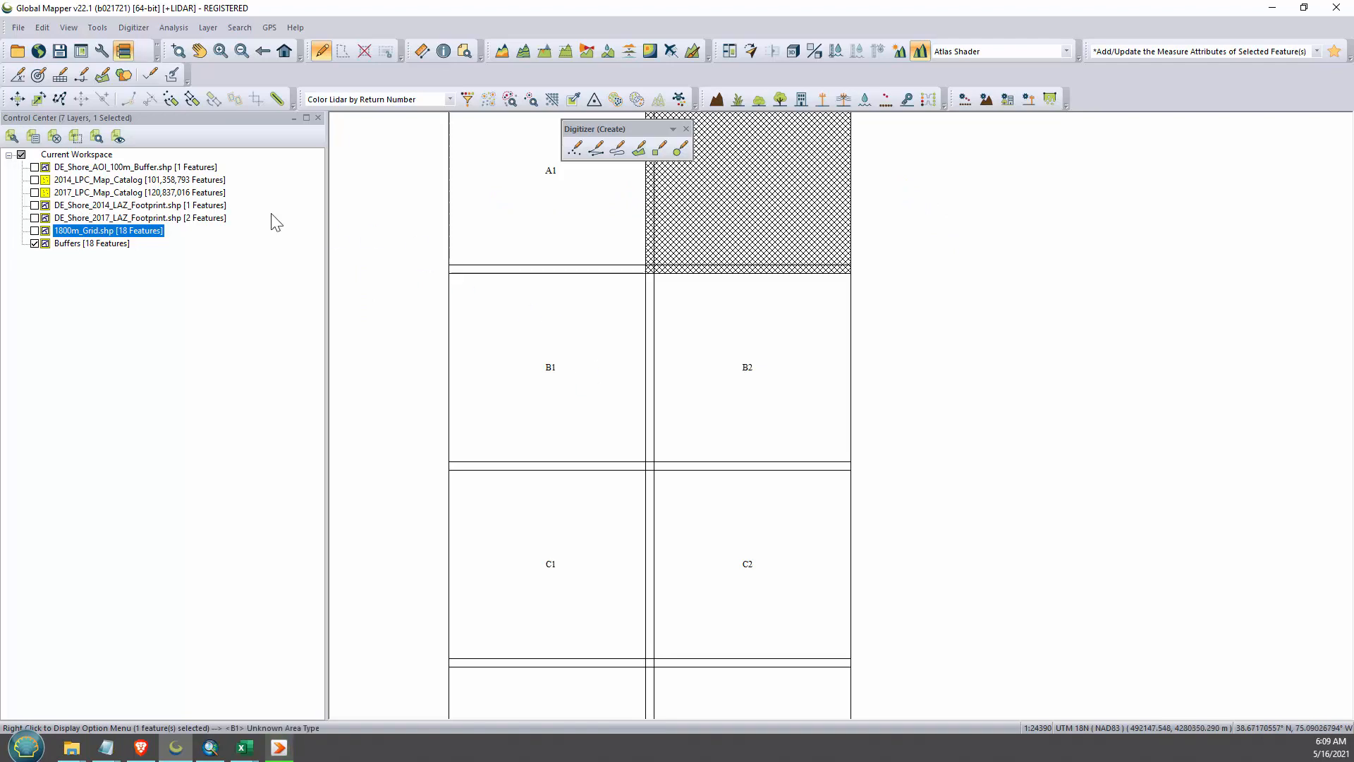
- Review the file list and display settings of 2014_LPC_Map_Catalog without changing them, and clear the tile selection
{"action": "left_click", "coordinate": [159, 182]}
{"action": "double_click", "coordinate": [158, 181]}
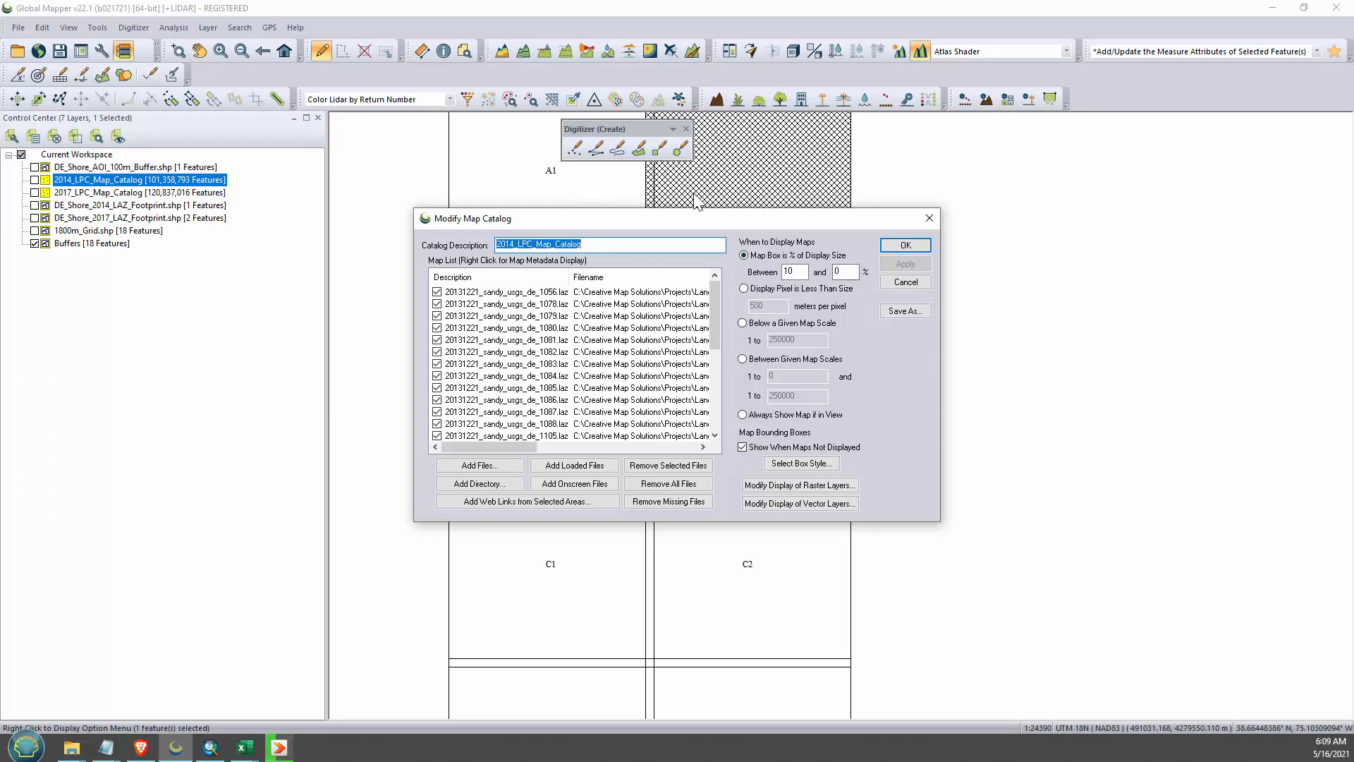
{"action": "left_click", "coordinate": [905, 282]}
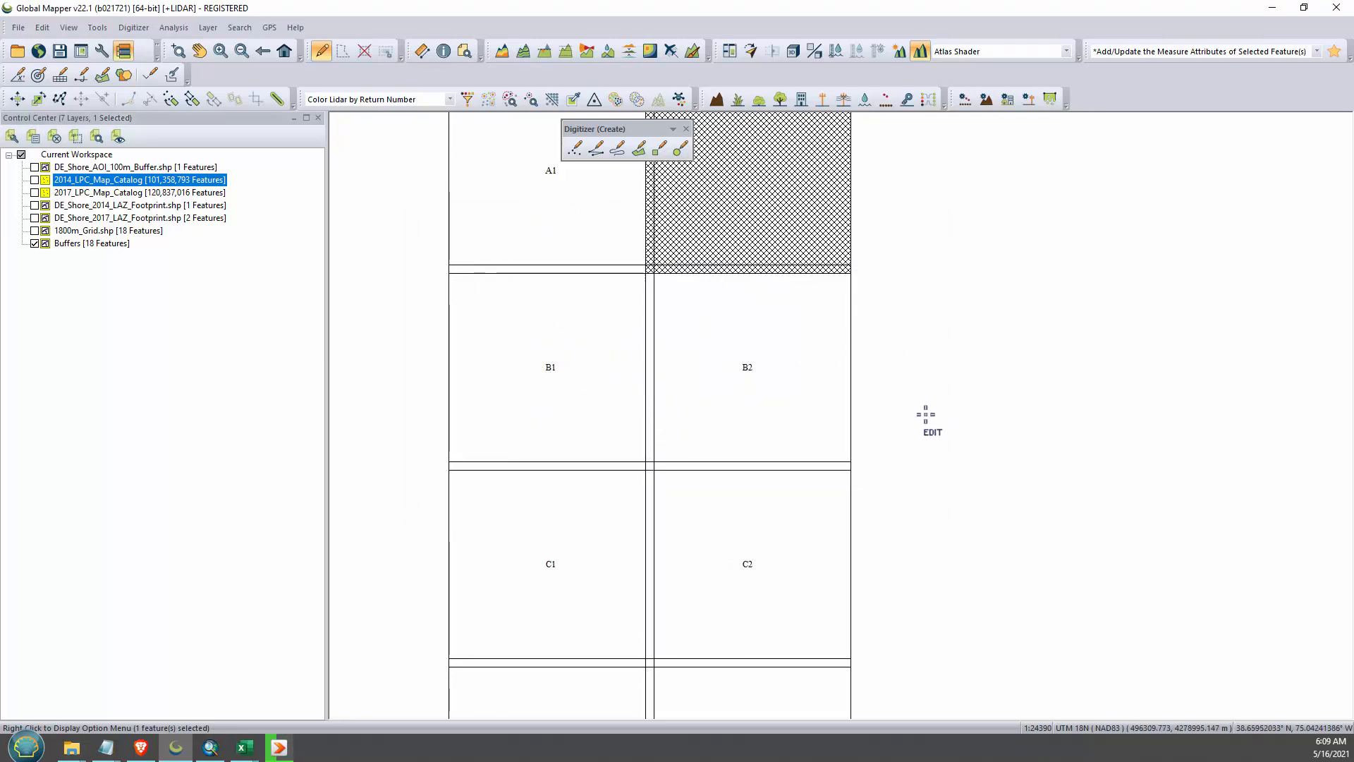
{"action": "left_click", "coordinate": [926, 415]}
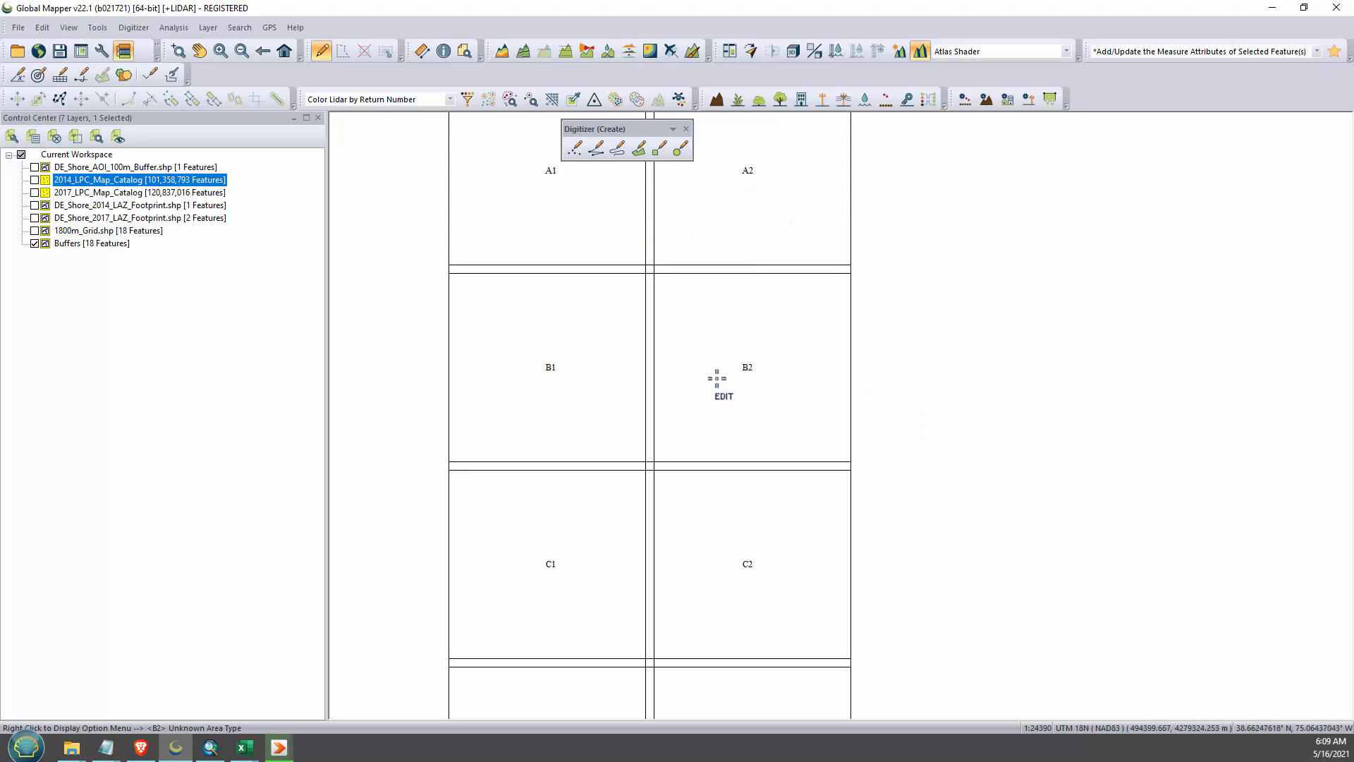
- Inspect how neighbouring buffered tiles overlap by selecting A2, A1, B2 and B1 individually
{"action": "scroll", "coordinate": [954, 444], "scroll_direction": "down", "scroll_amount": 1}
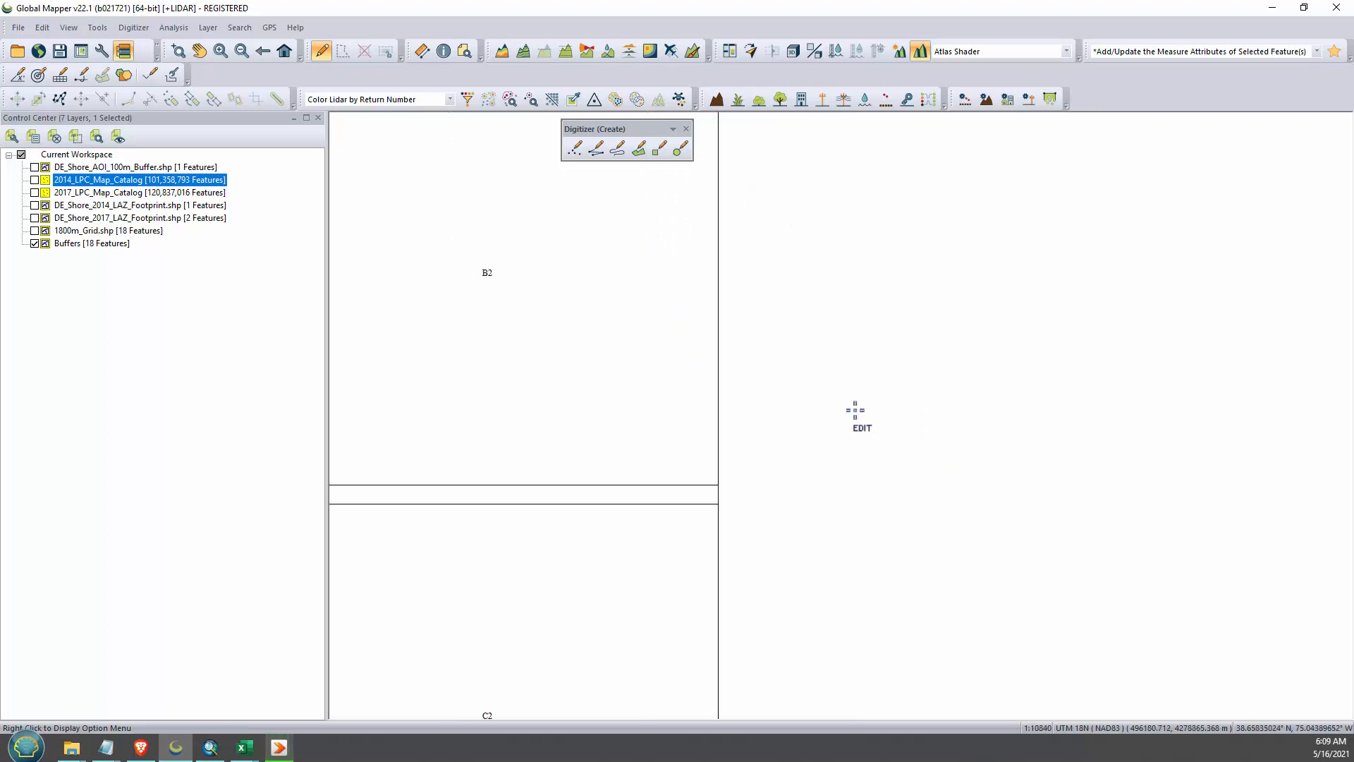
{"action": "left_click", "coordinate": [716, 254]}
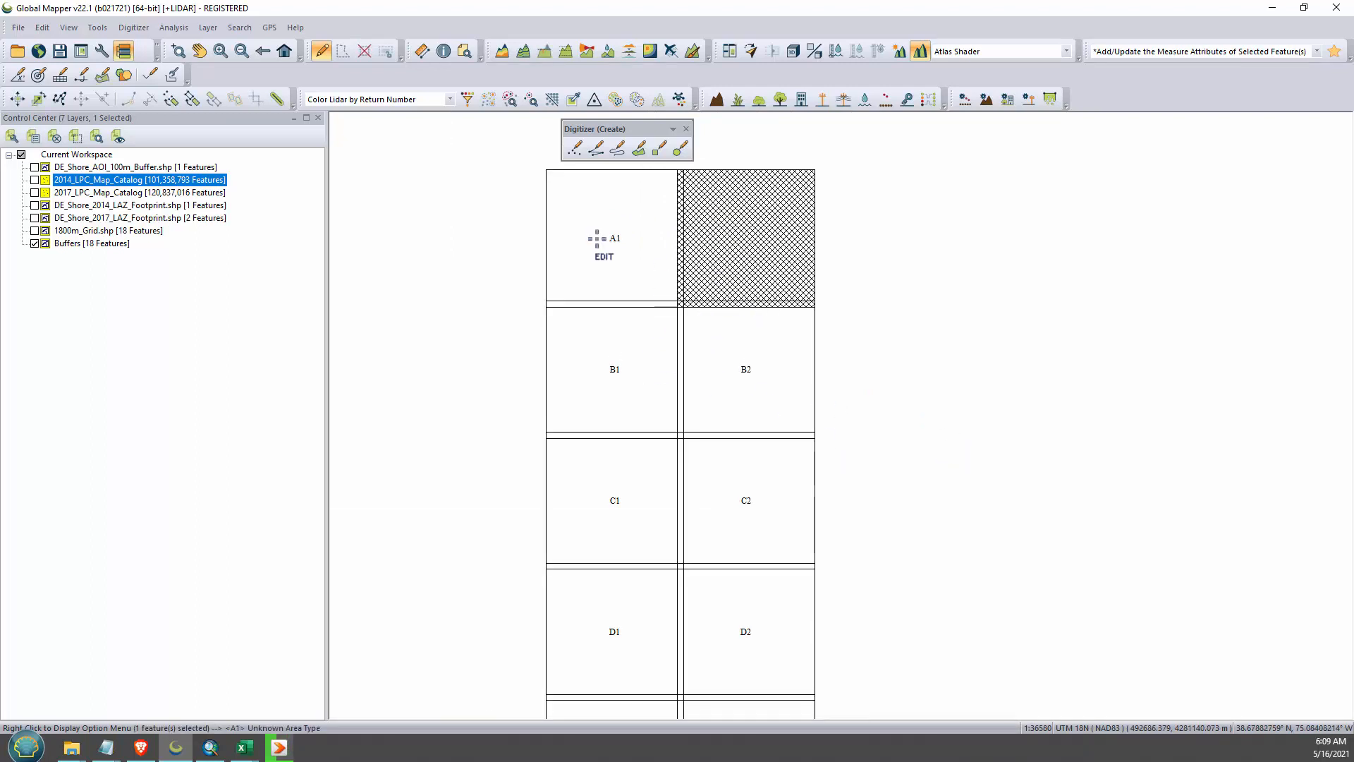
{"action": "left_click", "coordinate": [640, 210]}
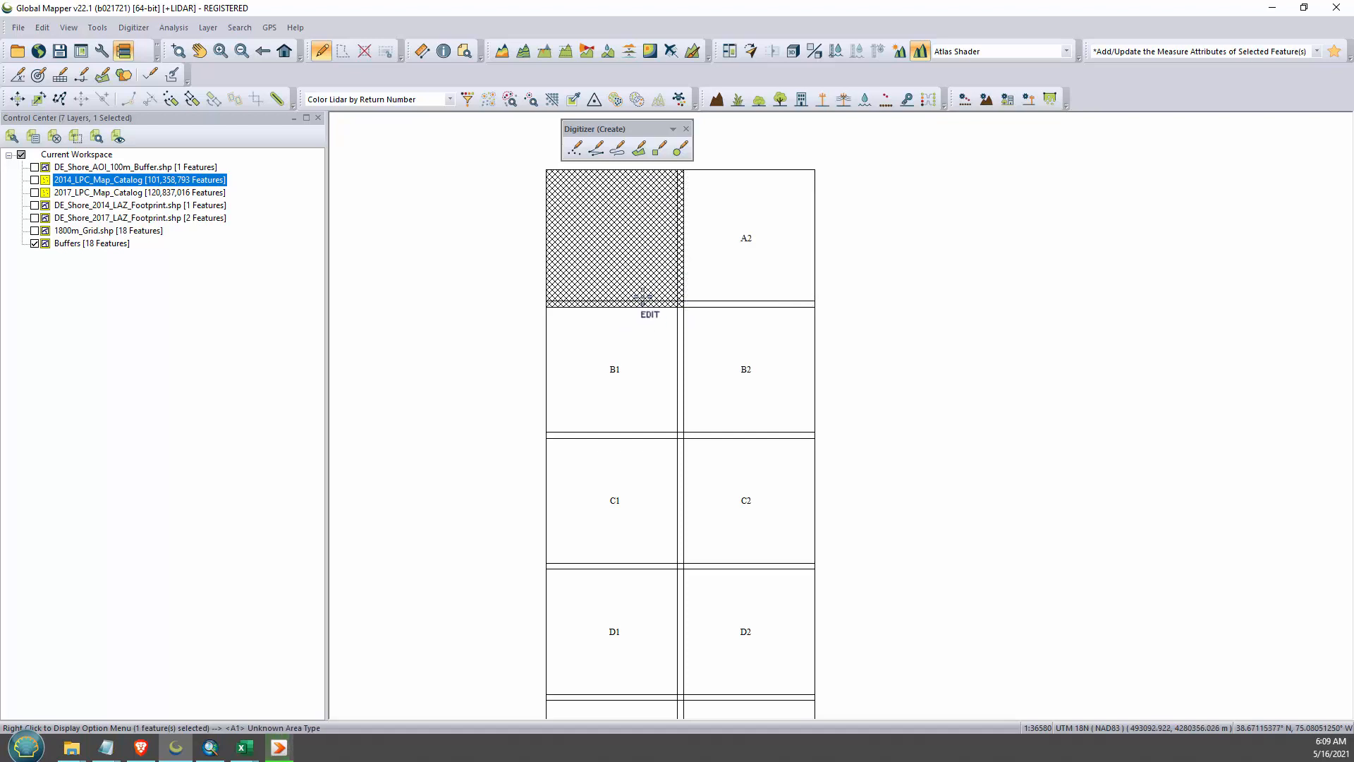
{"action": "left_click", "coordinate": [726, 248]}
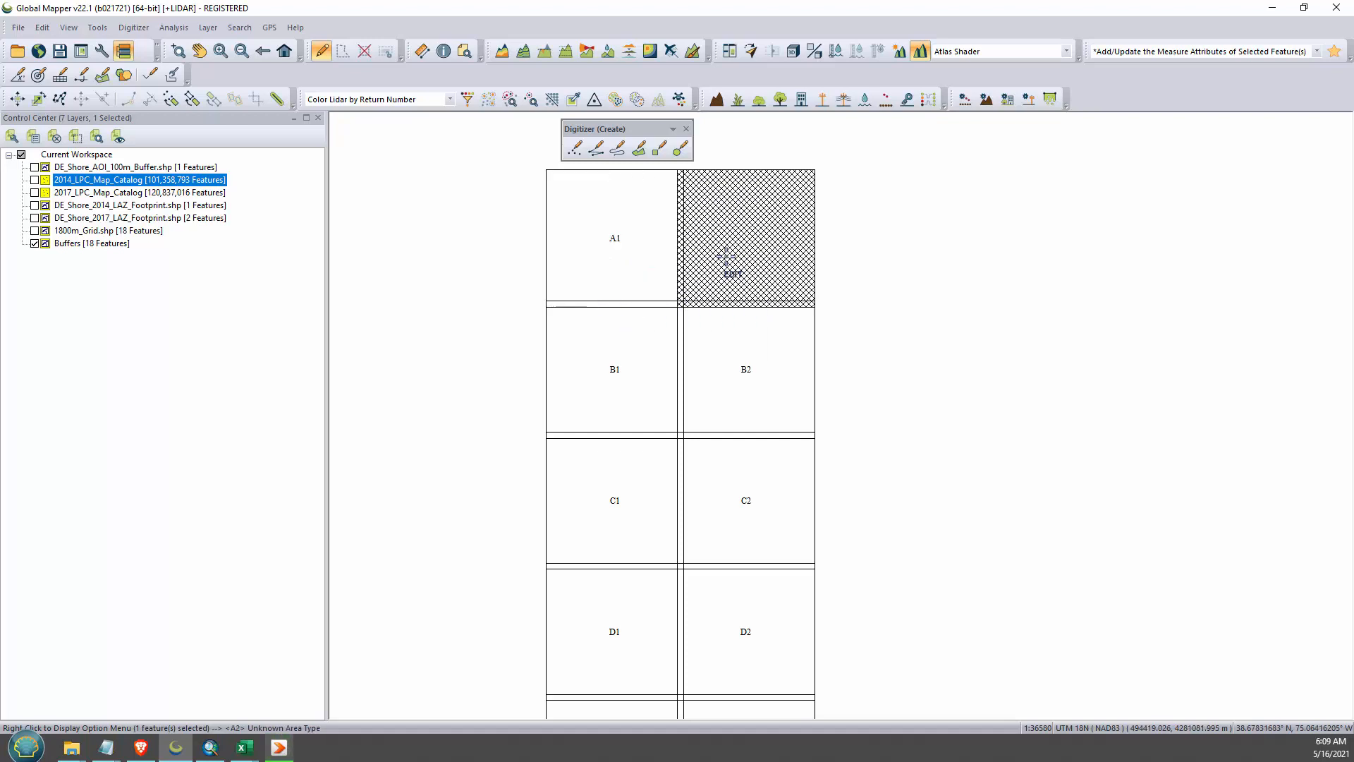
{"action": "left_click", "coordinate": [714, 340]}
{"action": "left_click", "coordinate": [637, 345]}
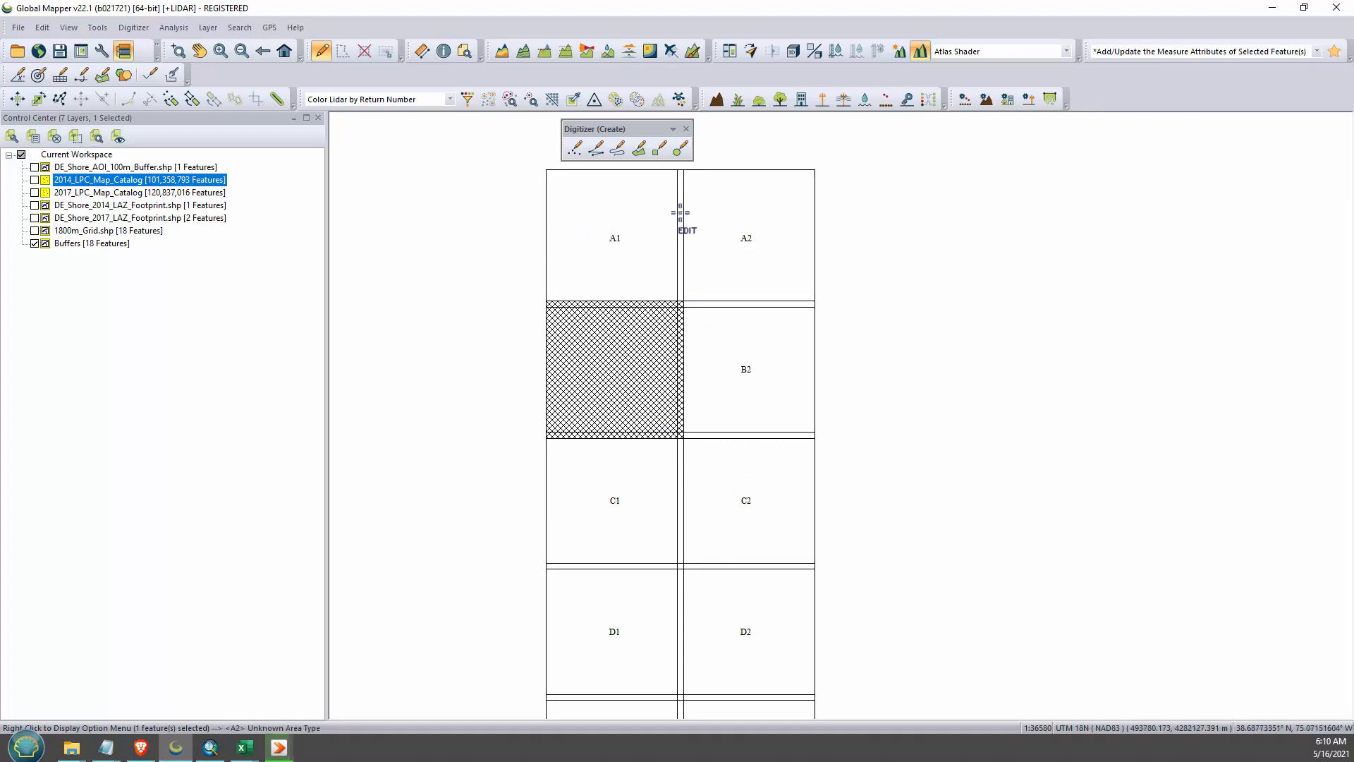
- Examine the overlap strips at the shared corner of B1 and B2 by selecting the two tiles alternately, and clear the selection
{"action": "scroll", "coordinate": [679, 304], "scroll_direction": "up", "scroll_amount": 5}
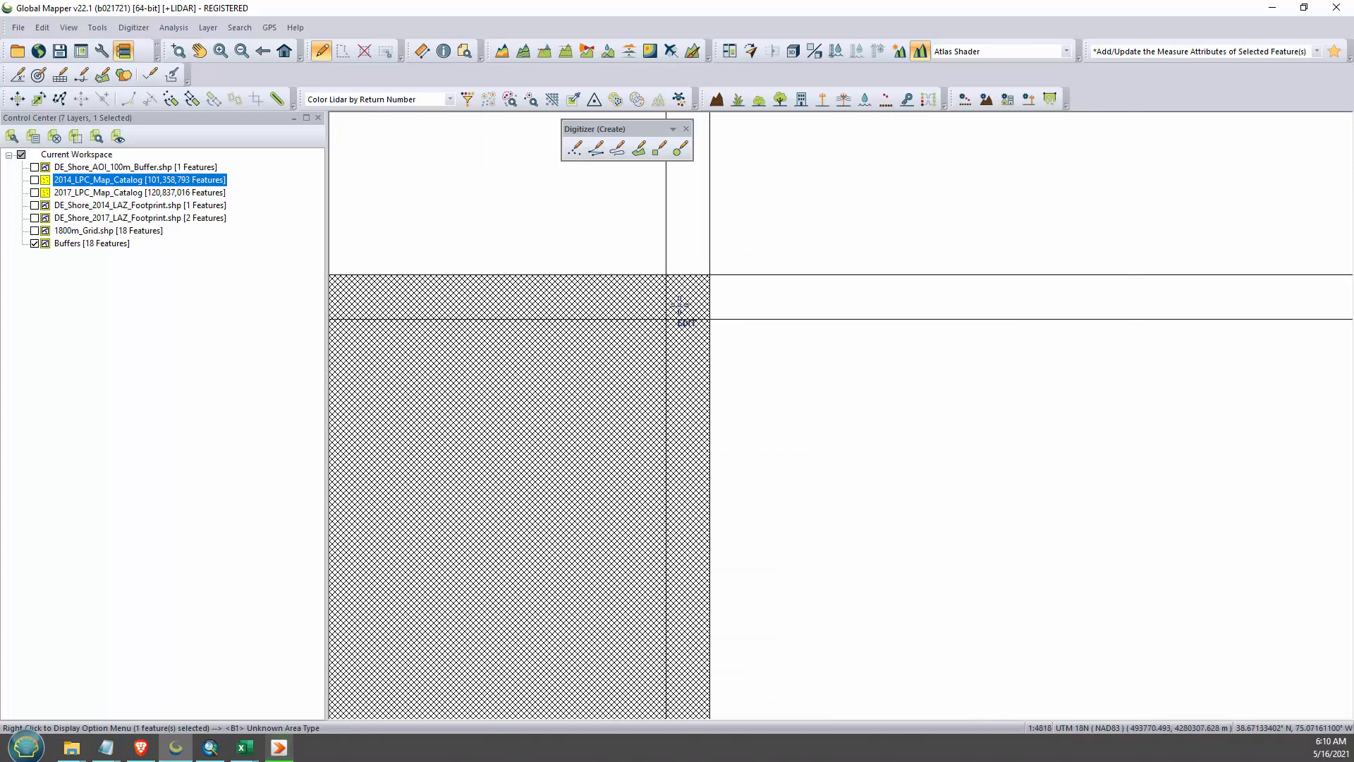
{"action": "left_click", "coordinate": [788, 318]}
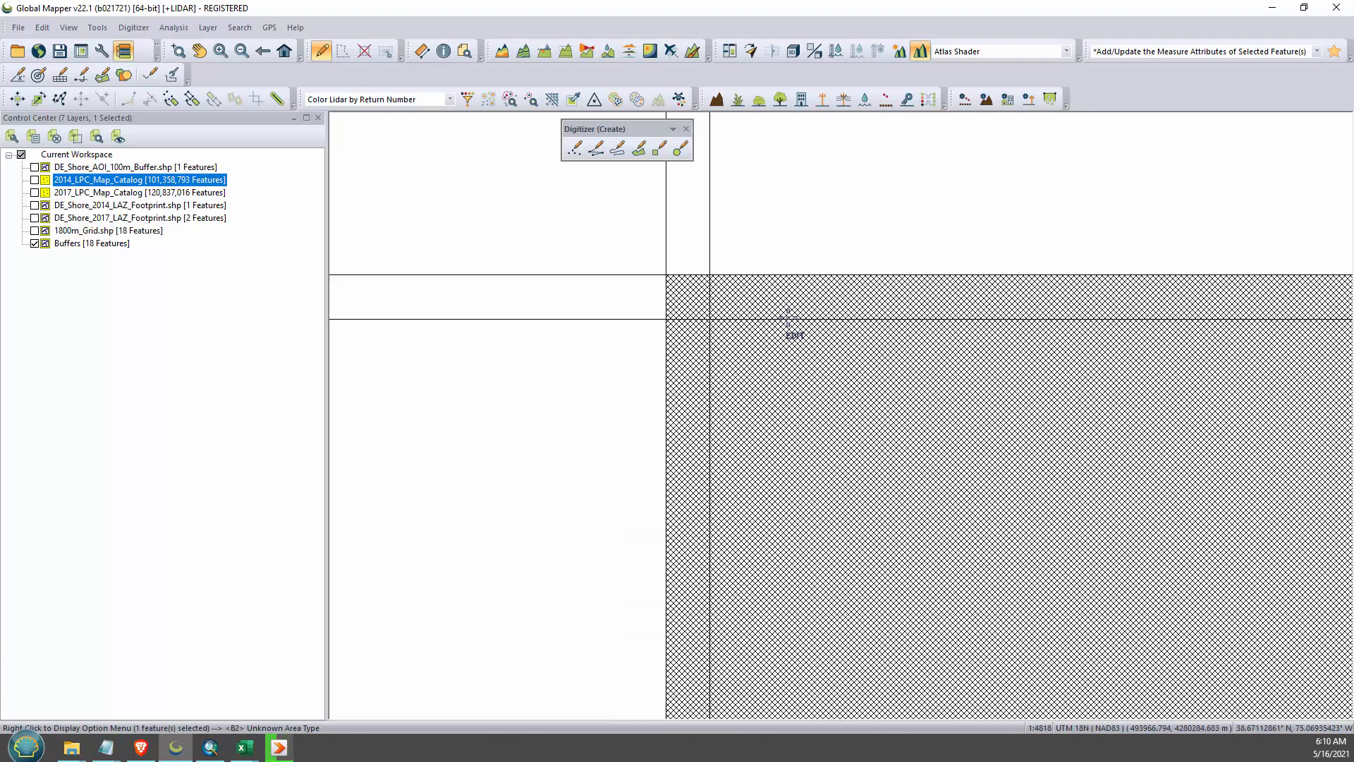
{"action": "left_click", "coordinate": [616, 378]}
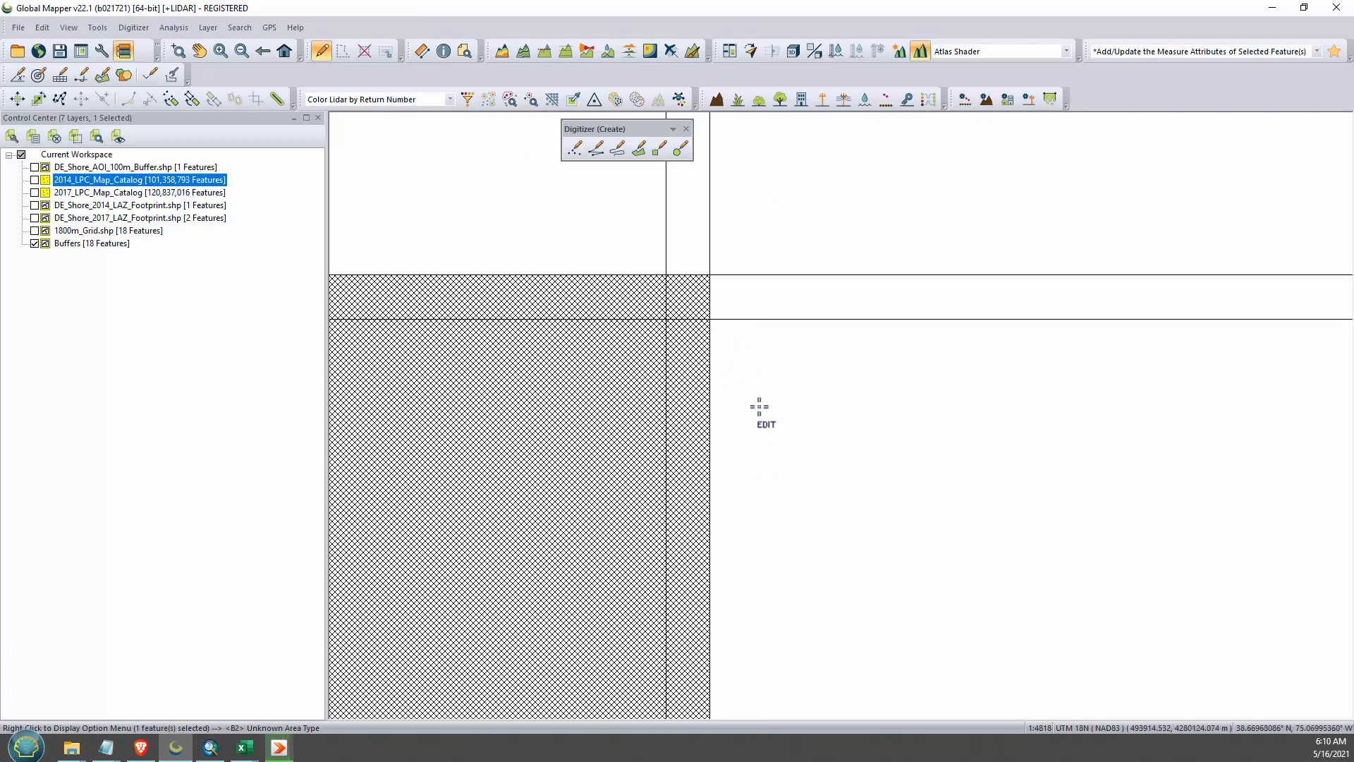
{"action": "left_click", "coordinate": [759, 407]}
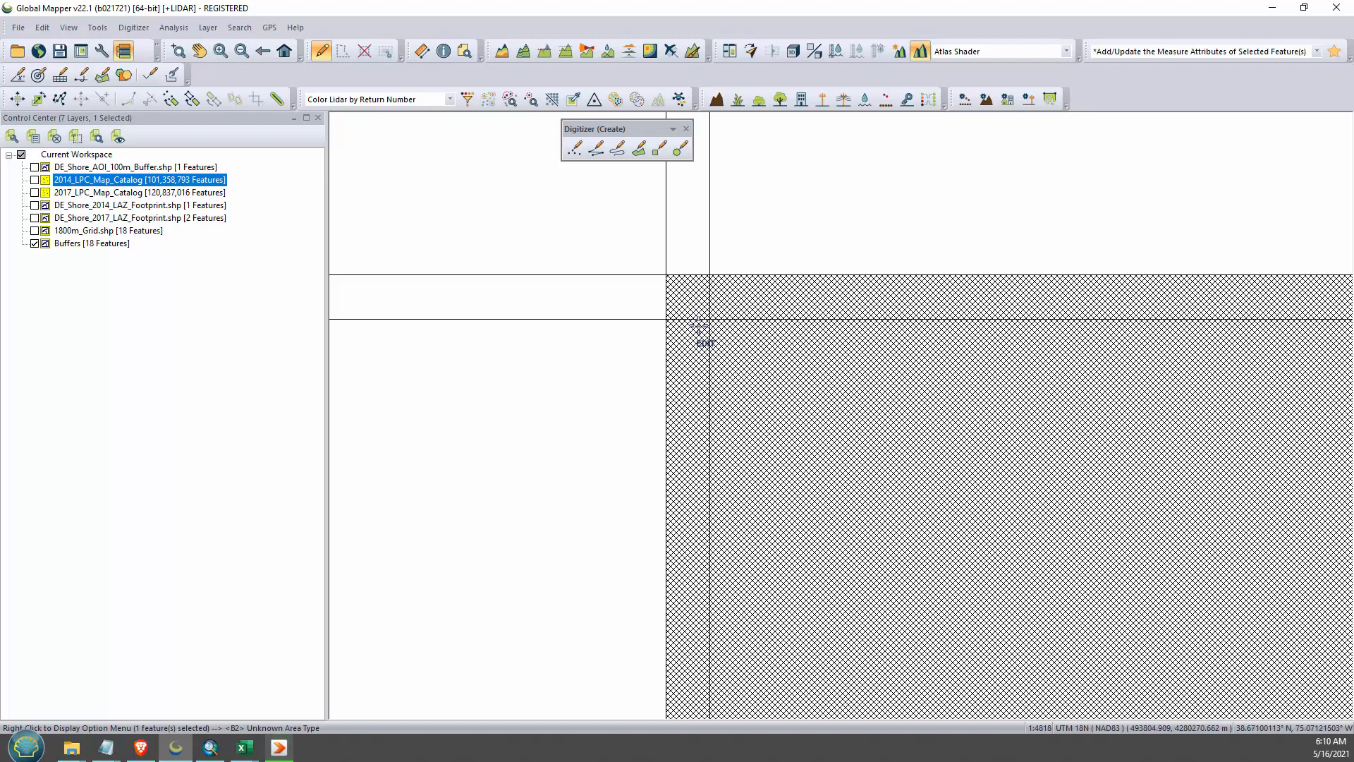
{"action": "left_click", "coordinate": [659, 466]}
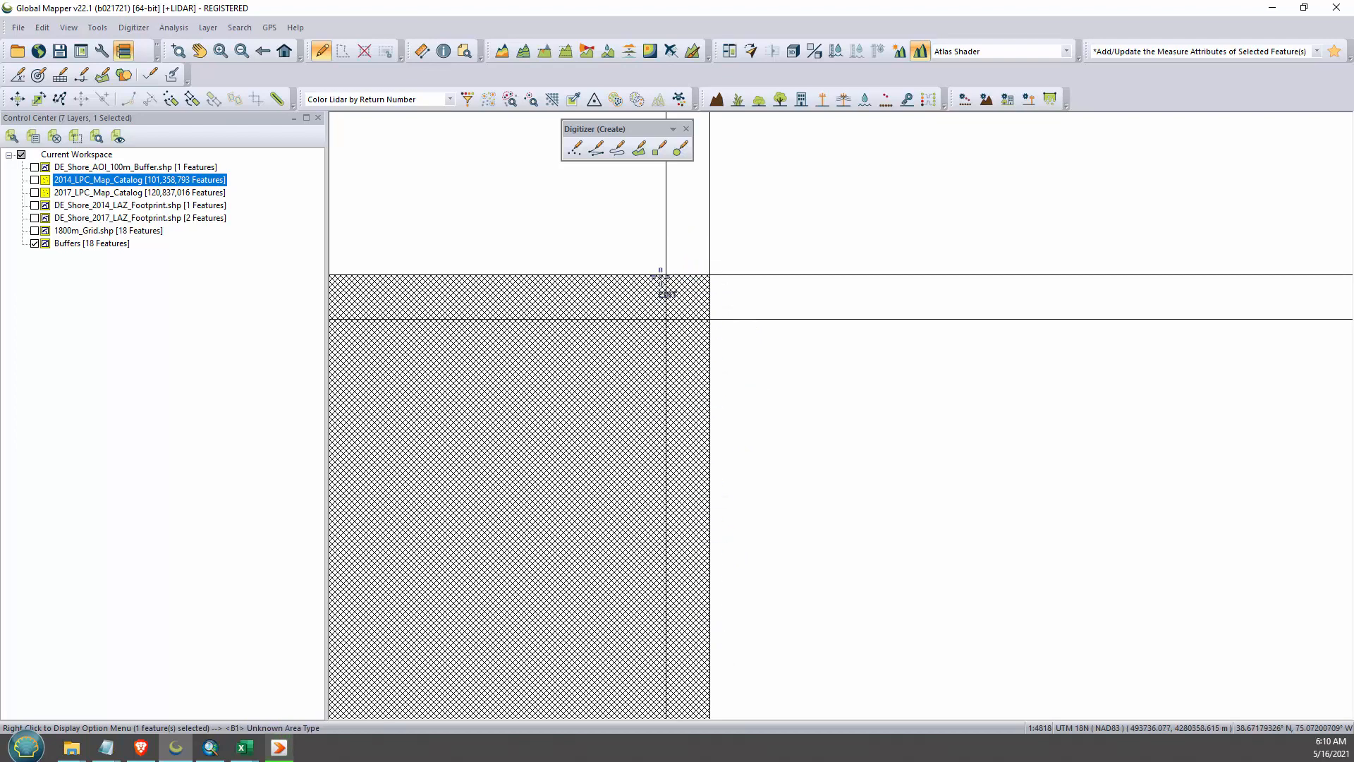
{"action": "scroll", "coordinate": [668, 474], "scroll_direction": "down", "scroll_amount": 3}
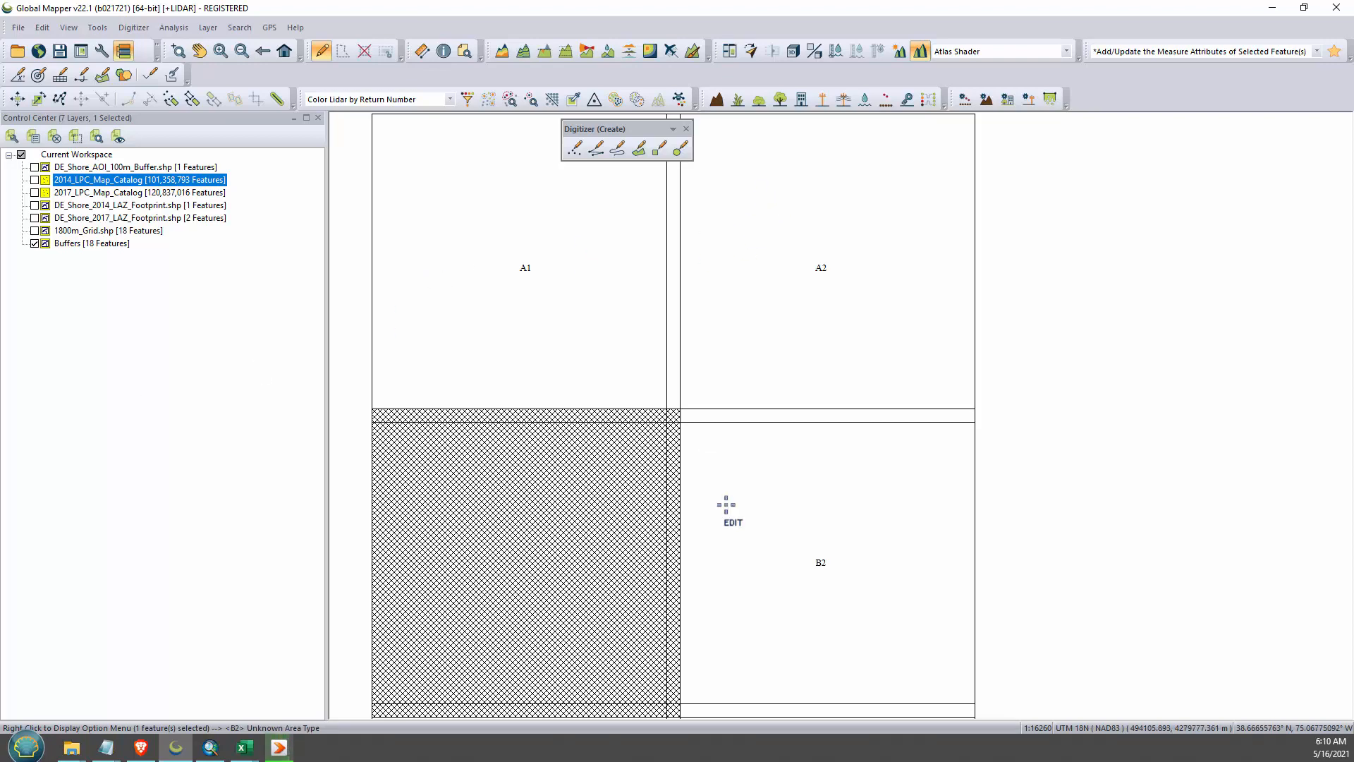
{"action": "scroll", "coordinate": [628, 335], "scroll_direction": "up", "scroll_amount": 3}
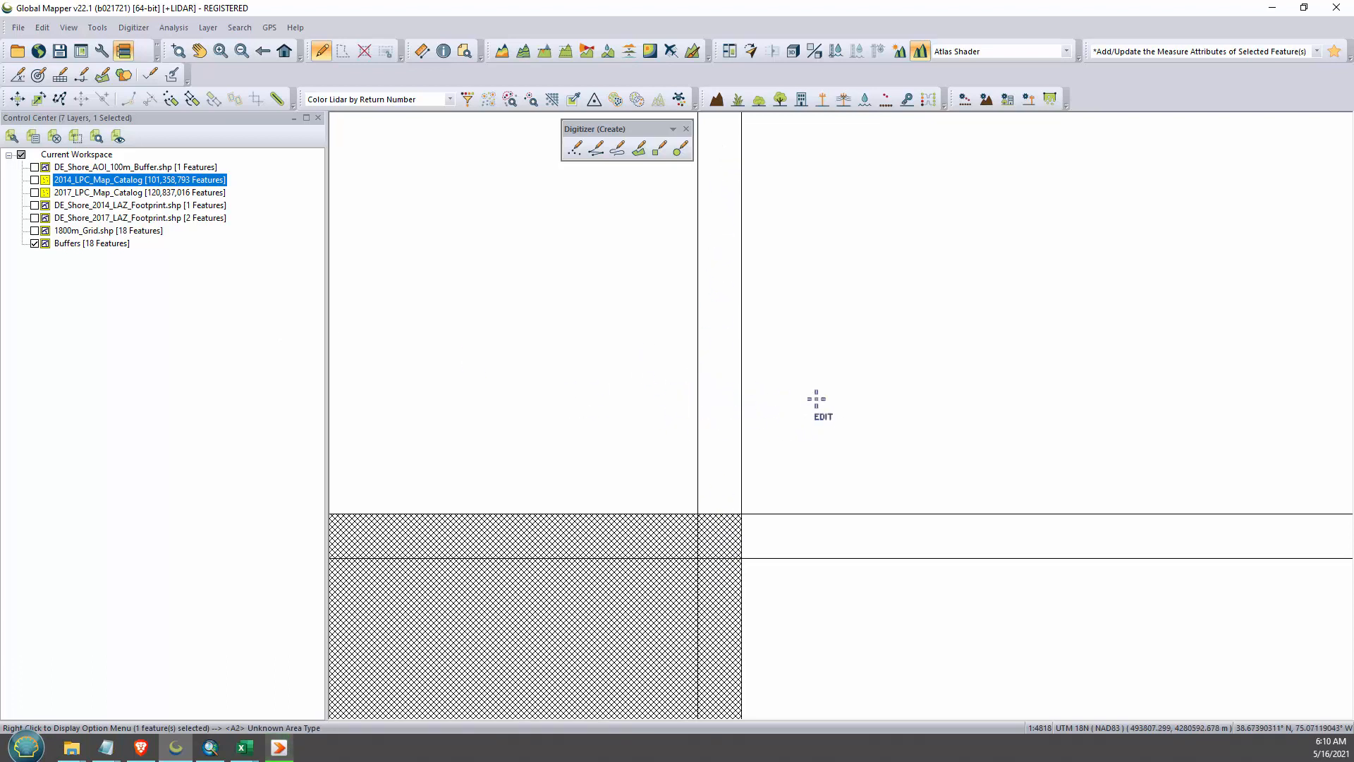
{"action": "scroll", "coordinate": [771, 433], "scroll_direction": "down", "scroll_amount": 5}
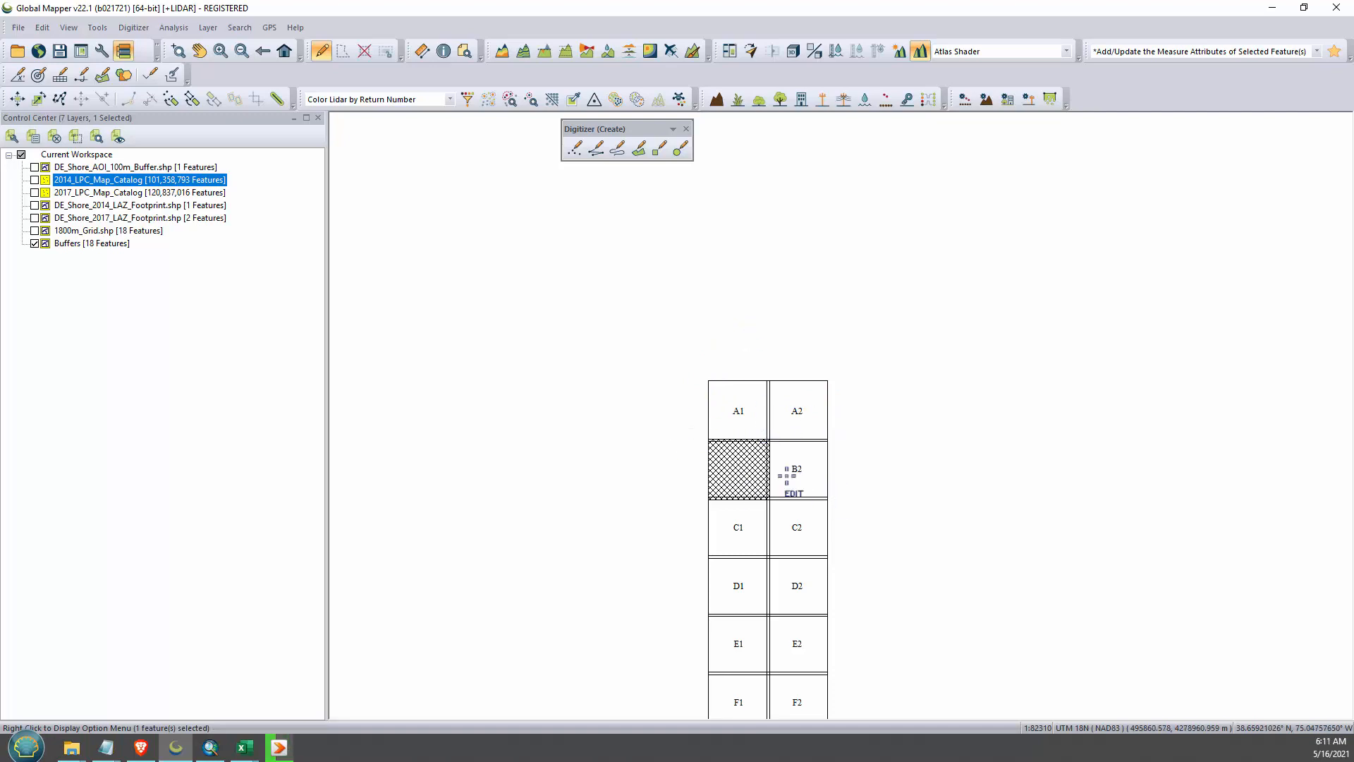
{"action": "left_click", "coordinate": [946, 544]}
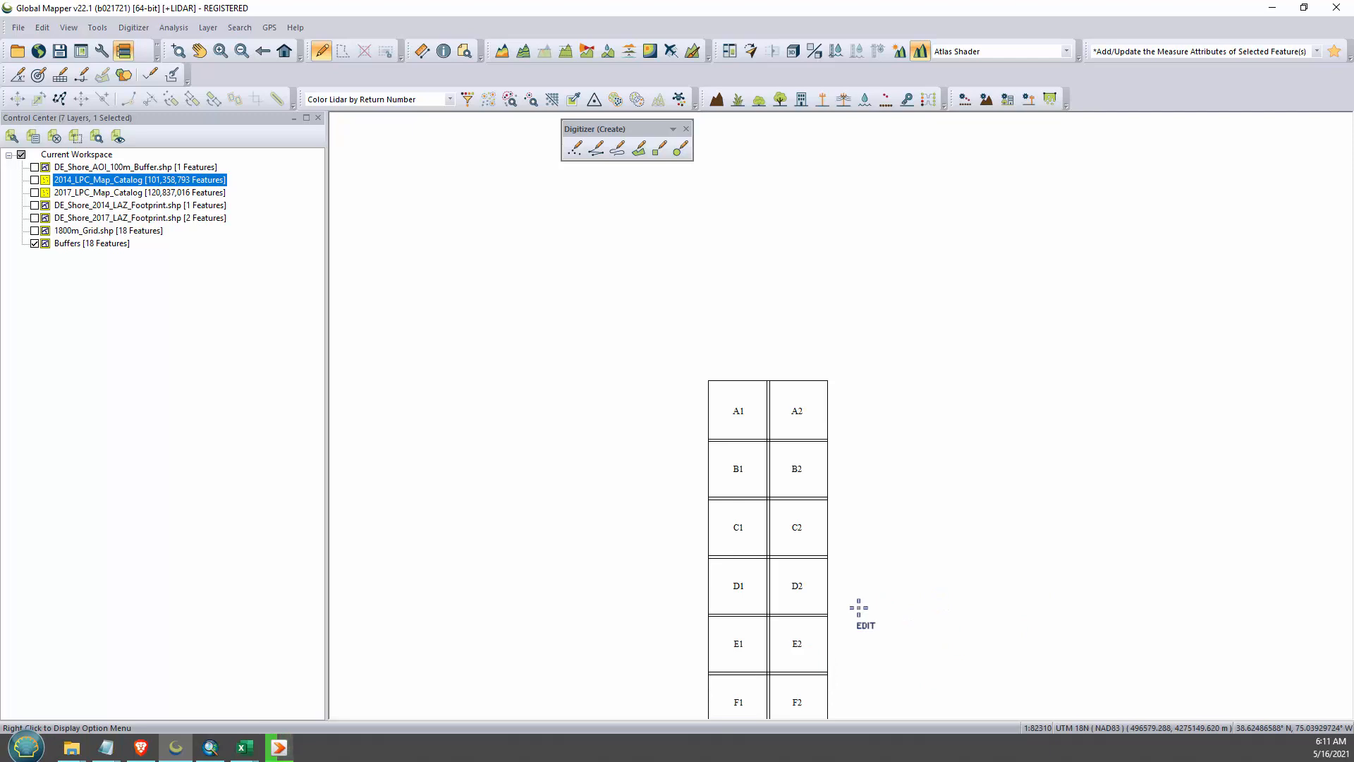
{"action": "scroll", "coordinate": [870, 606], "scroll_direction": "down", "scroll_amount": 1}
{"action": "scroll", "coordinate": [876, 620], "scroll_direction": "up", "scroll_amount": 2}
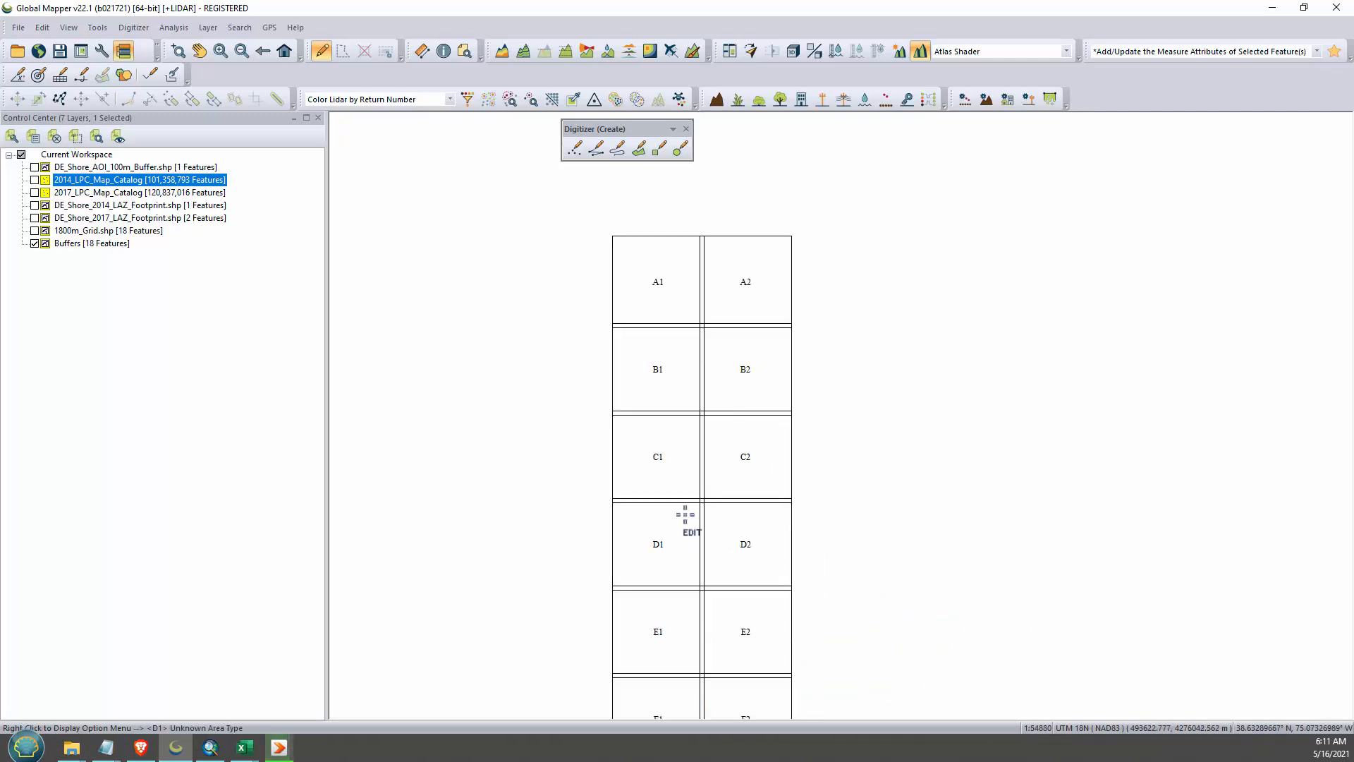
- Export the visible Buffers layer's areas as a shapefile named Buffers in the Temp folder
{"action": "left_click", "coordinate": [19, 28]}
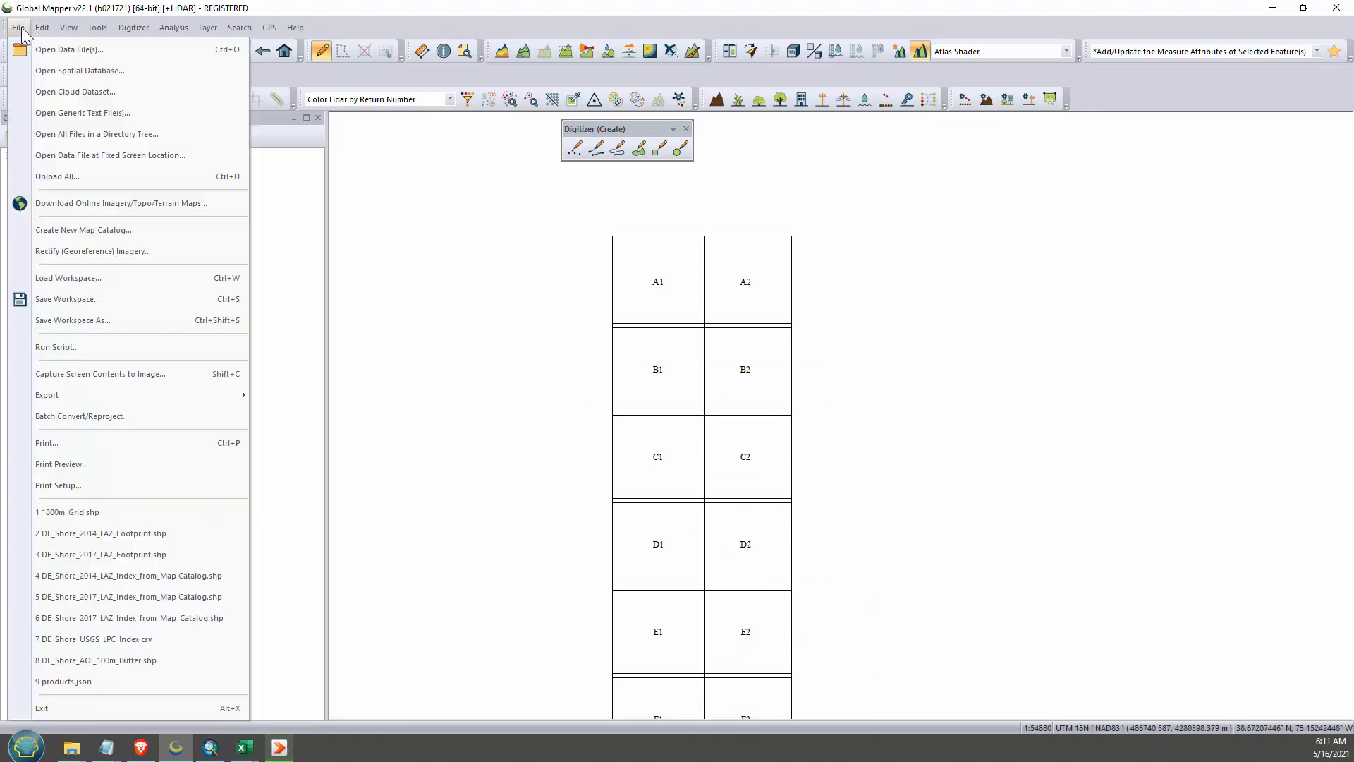
{"action": "mouse_move", "coordinate": [66, 393]}
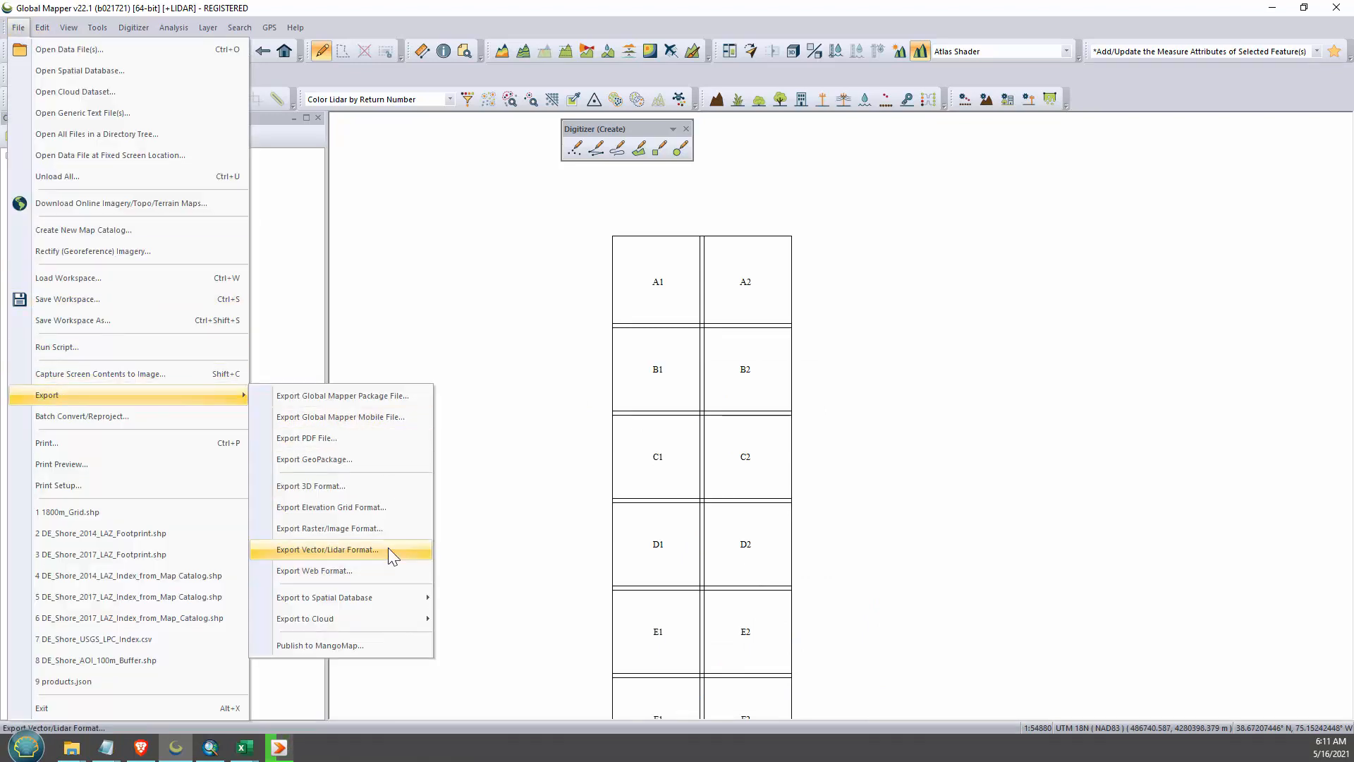
{"action": "left_click", "coordinate": [387, 549]}
{"action": "left_click", "coordinate": [666, 425]}
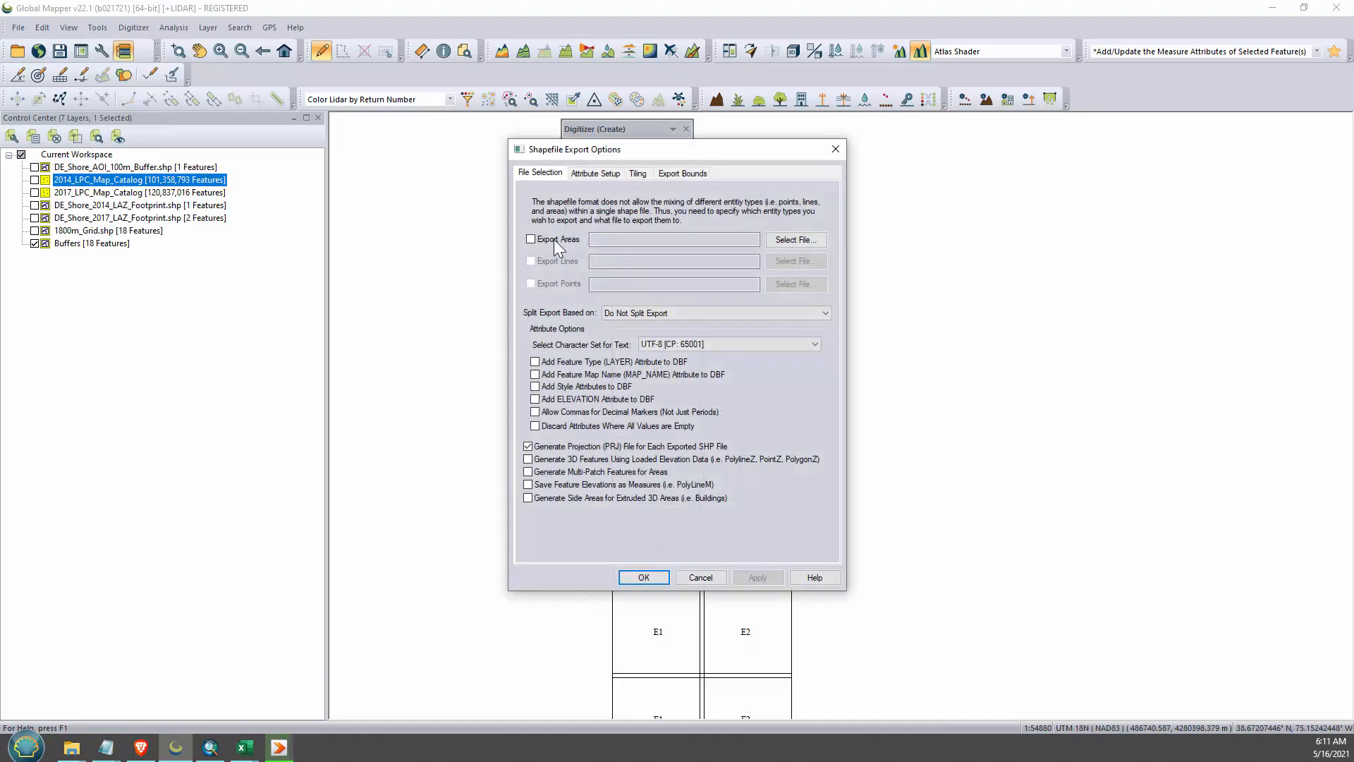
{"action": "left_click", "coordinate": [553, 239]}
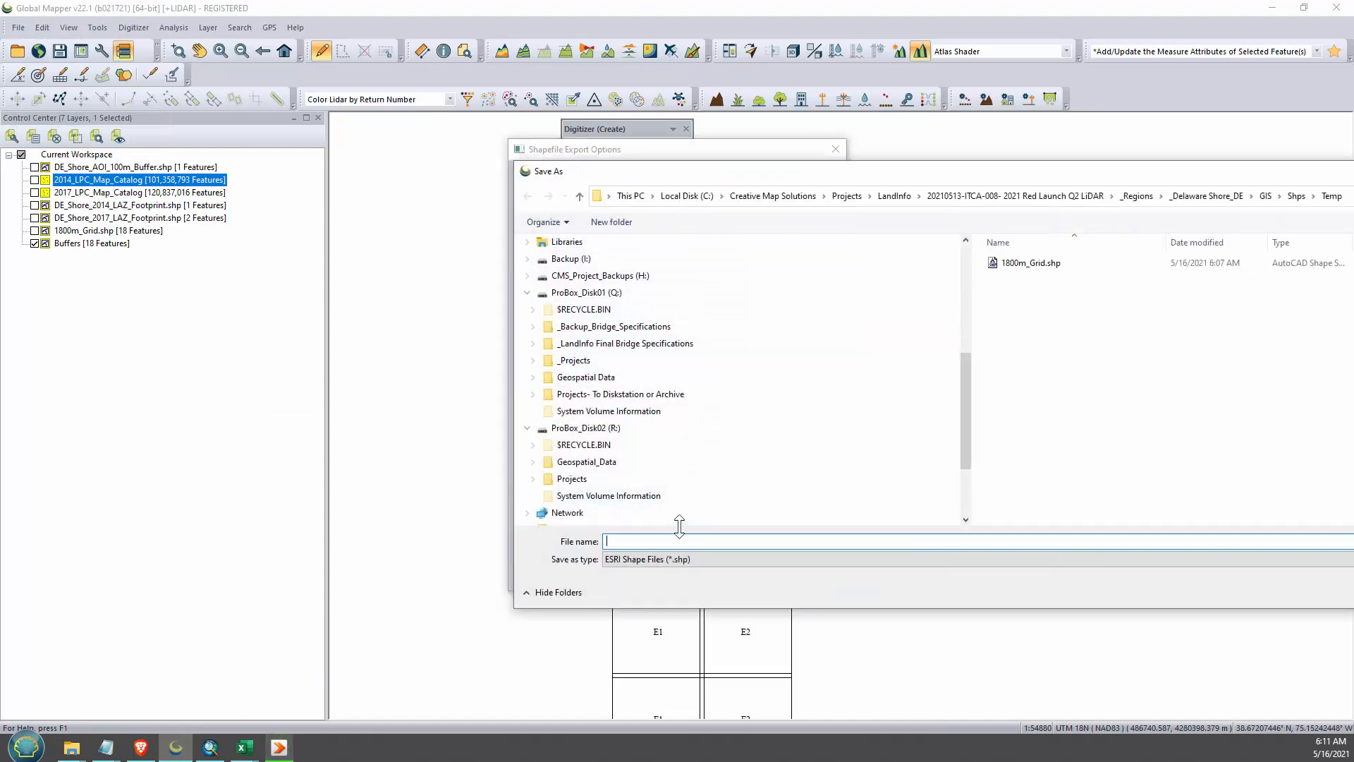
{"action": "type", "text": "Buffers"}
{"action": "left_click_drag", "start_coordinate": [960, 175], "coordinate": [576, 139]}
{"action": "left_click", "coordinate": [1071, 557]}
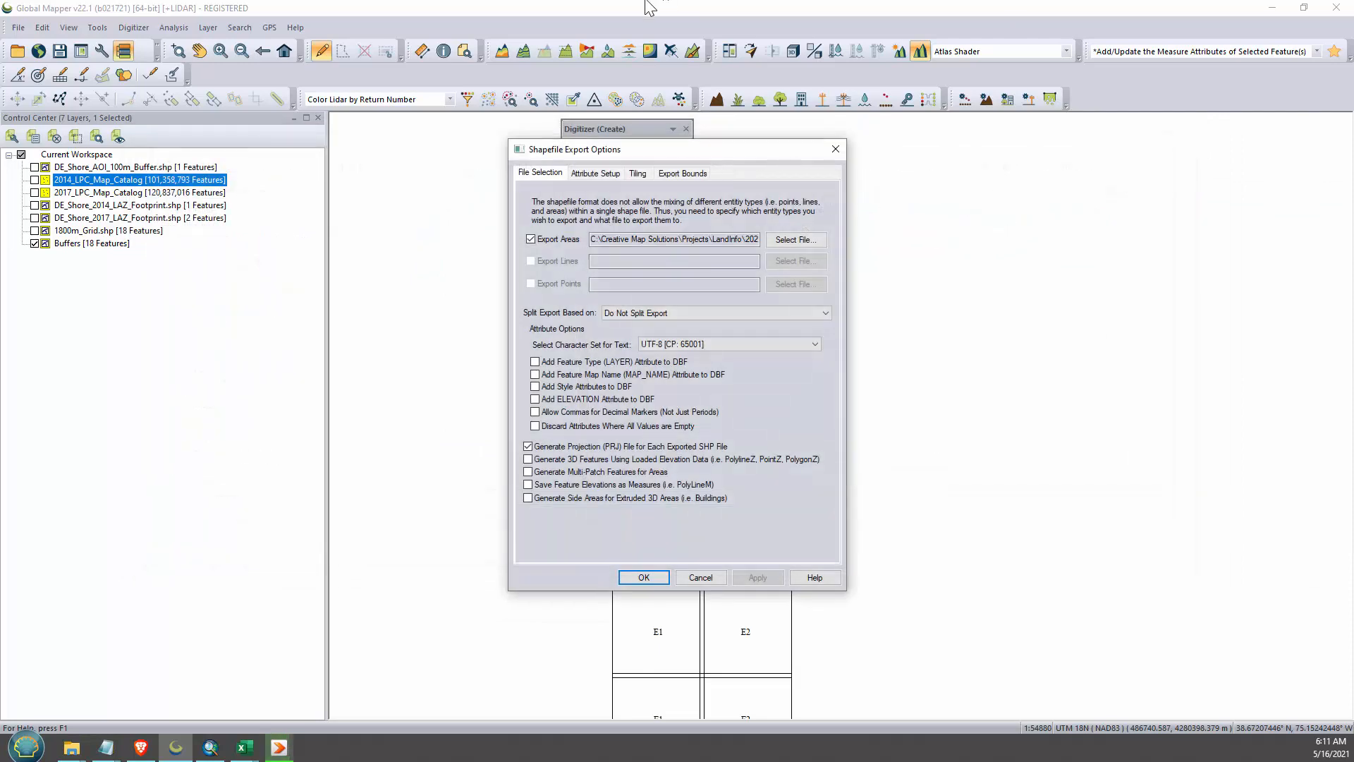
{"action": "left_click", "coordinate": [642, 576]}
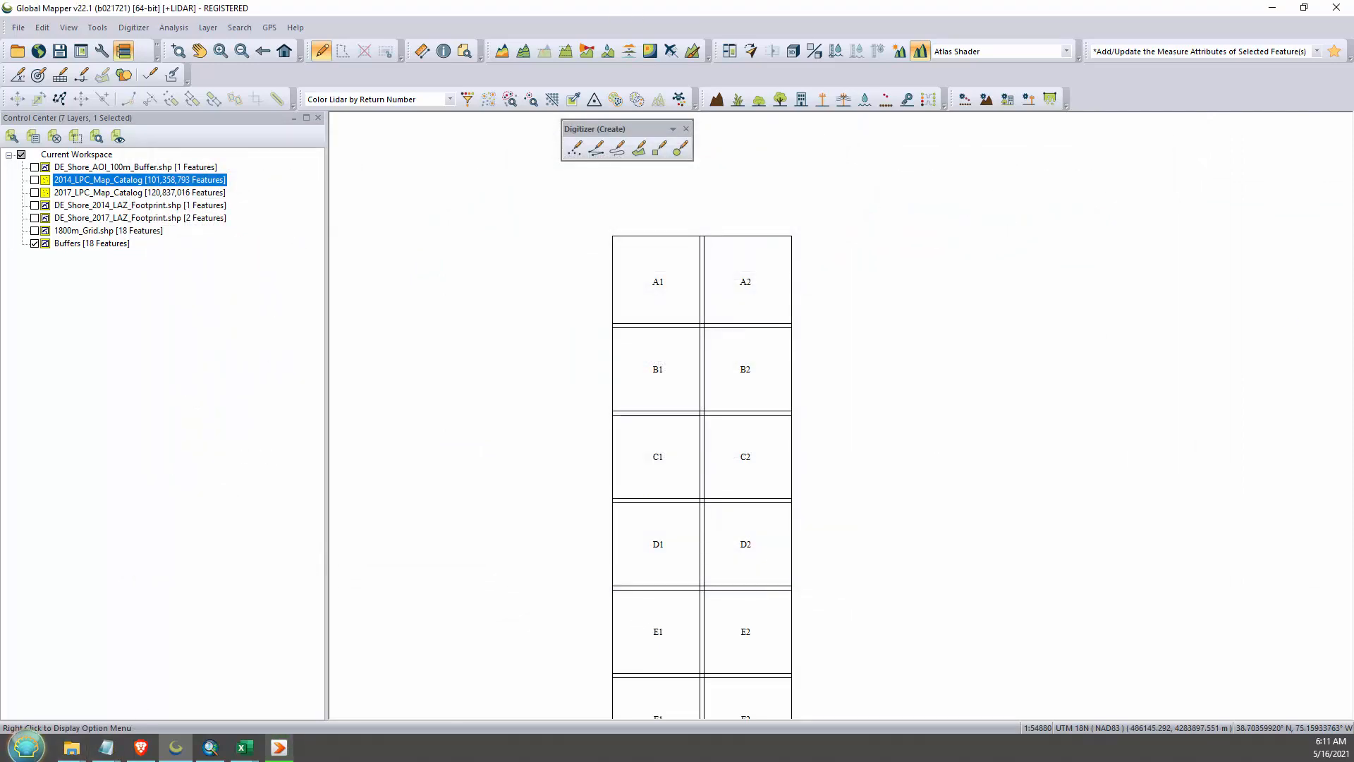
- Switch to ArcMap, hide the DE_Shore_2014_LAZ_Footprint layer and add Buffers.shp from the Temp folder
{"action": "left_click", "coordinate": [210, 746]}
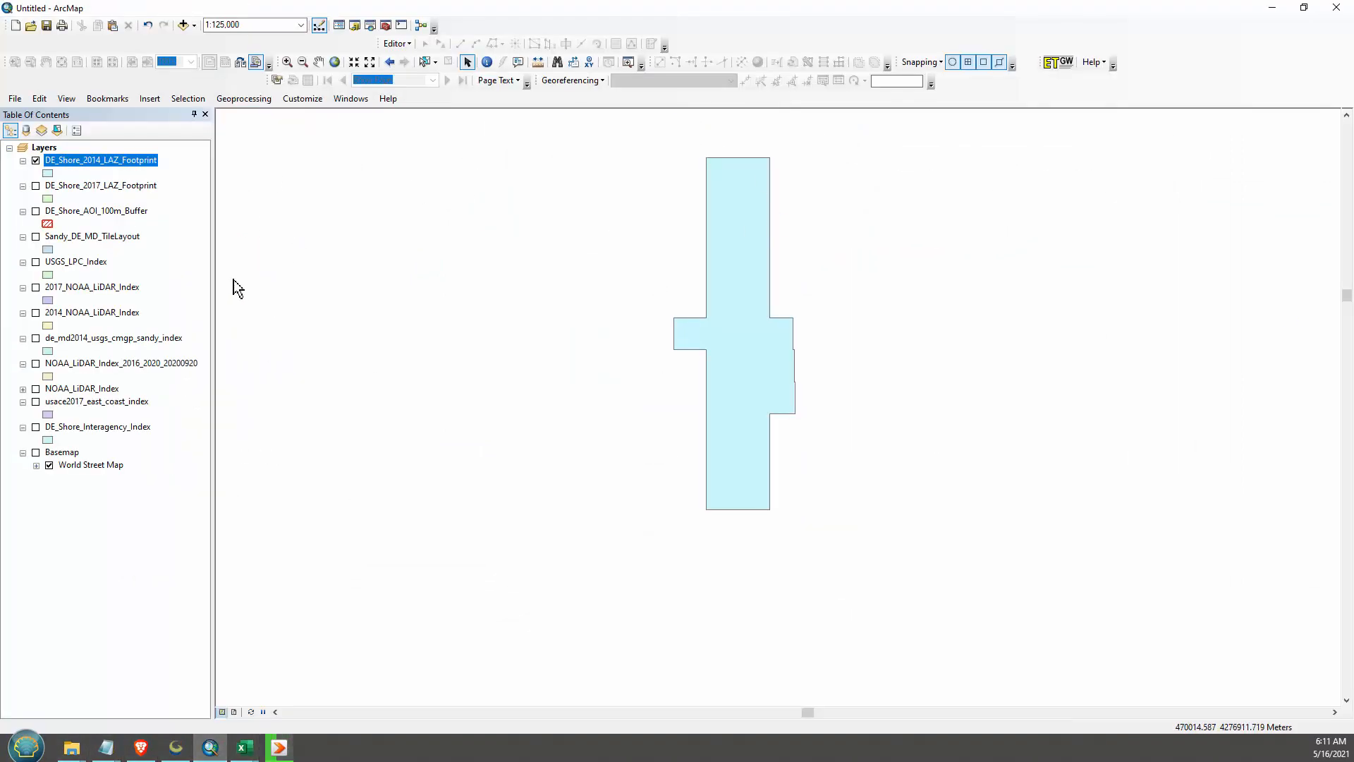
{"action": "left_click", "coordinate": [36, 161]}
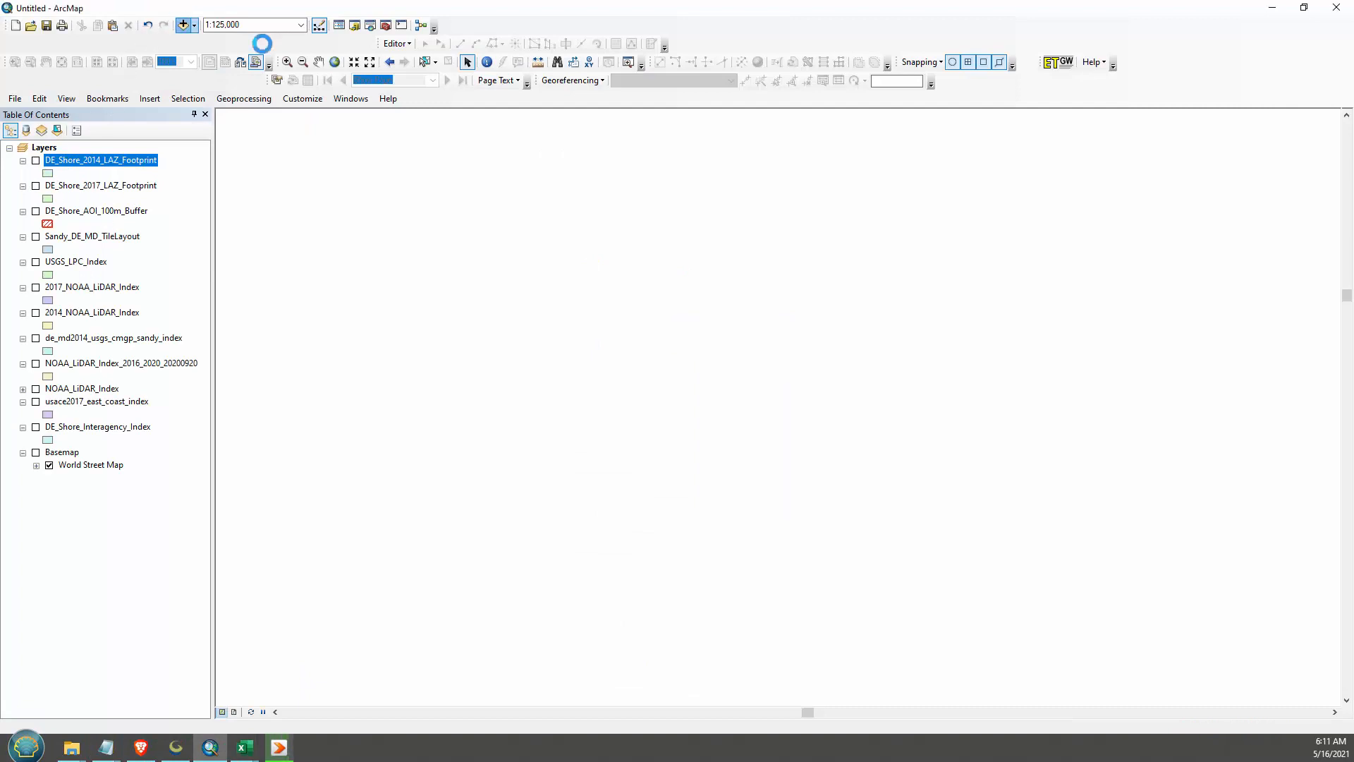
{"action": "left_click", "coordinate": [184, 25]}
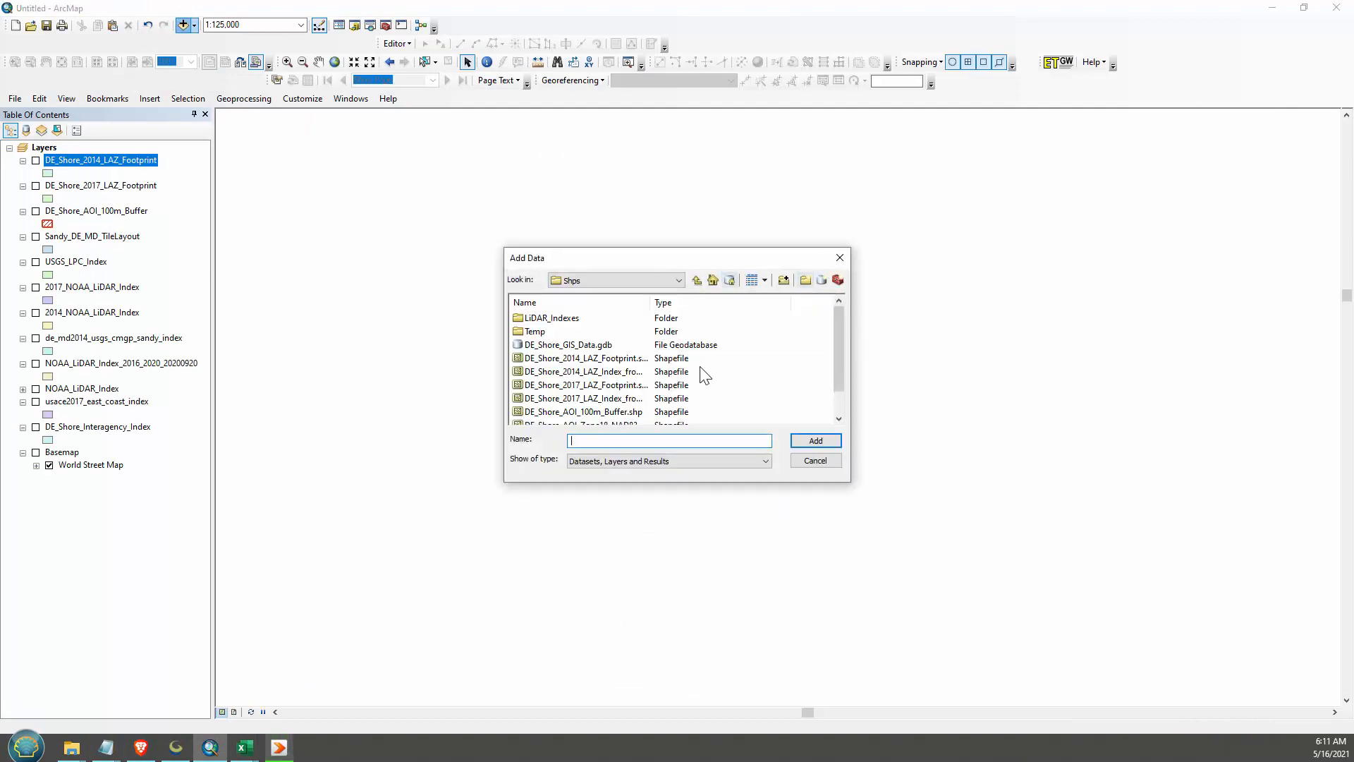
{"action": "double_click", "coordinate": [650, 302]}
{"action": "double_click", "coordinate": [529, 332]}
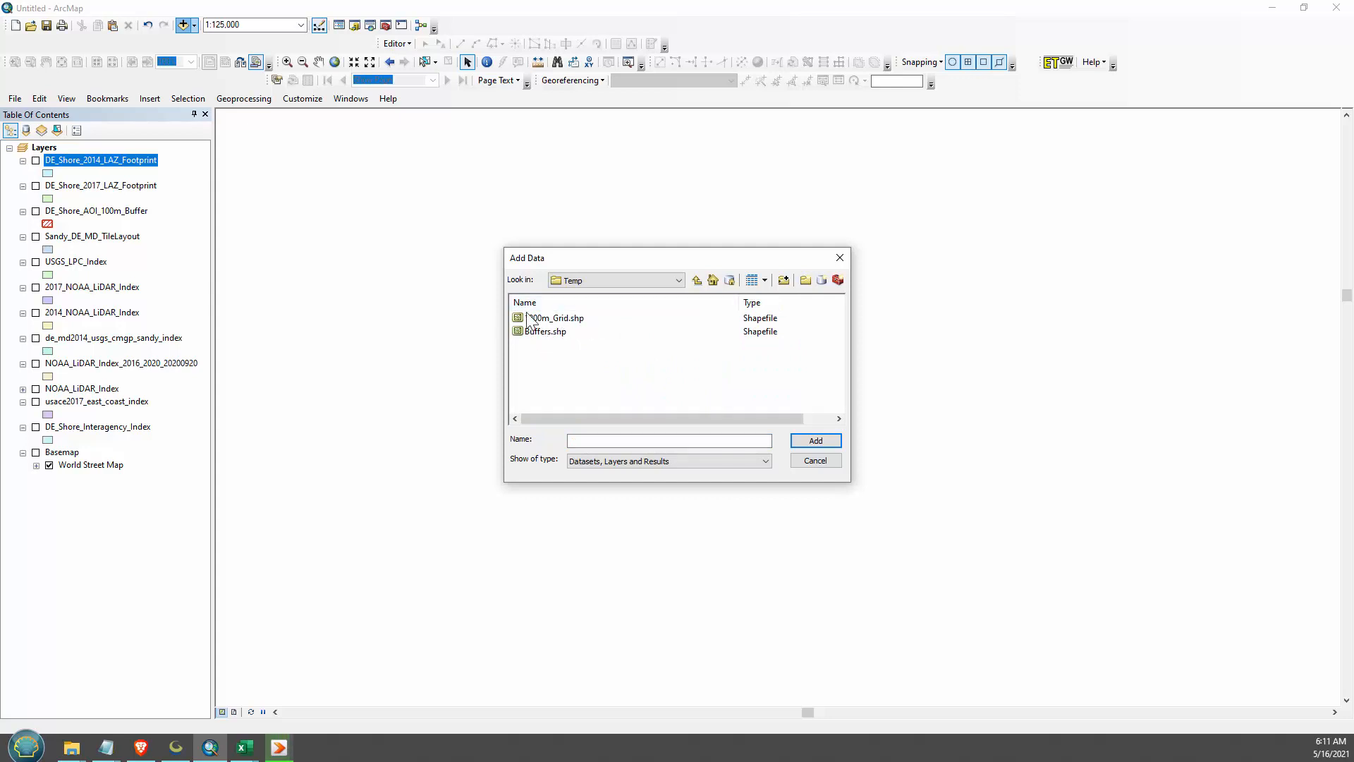
{"action": "left_click", "coordinate": [551, 331]}
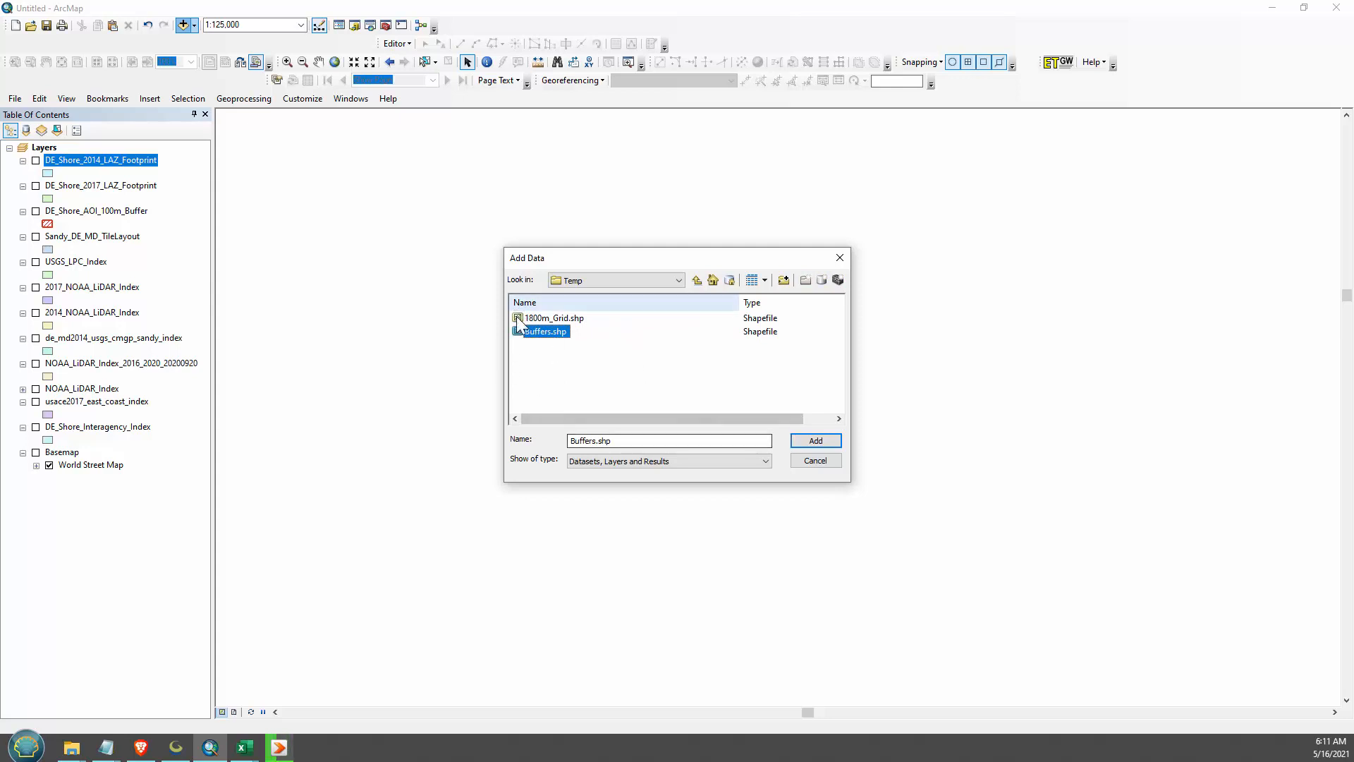
{"action": "left_click", "coordinate": [806, 440]}
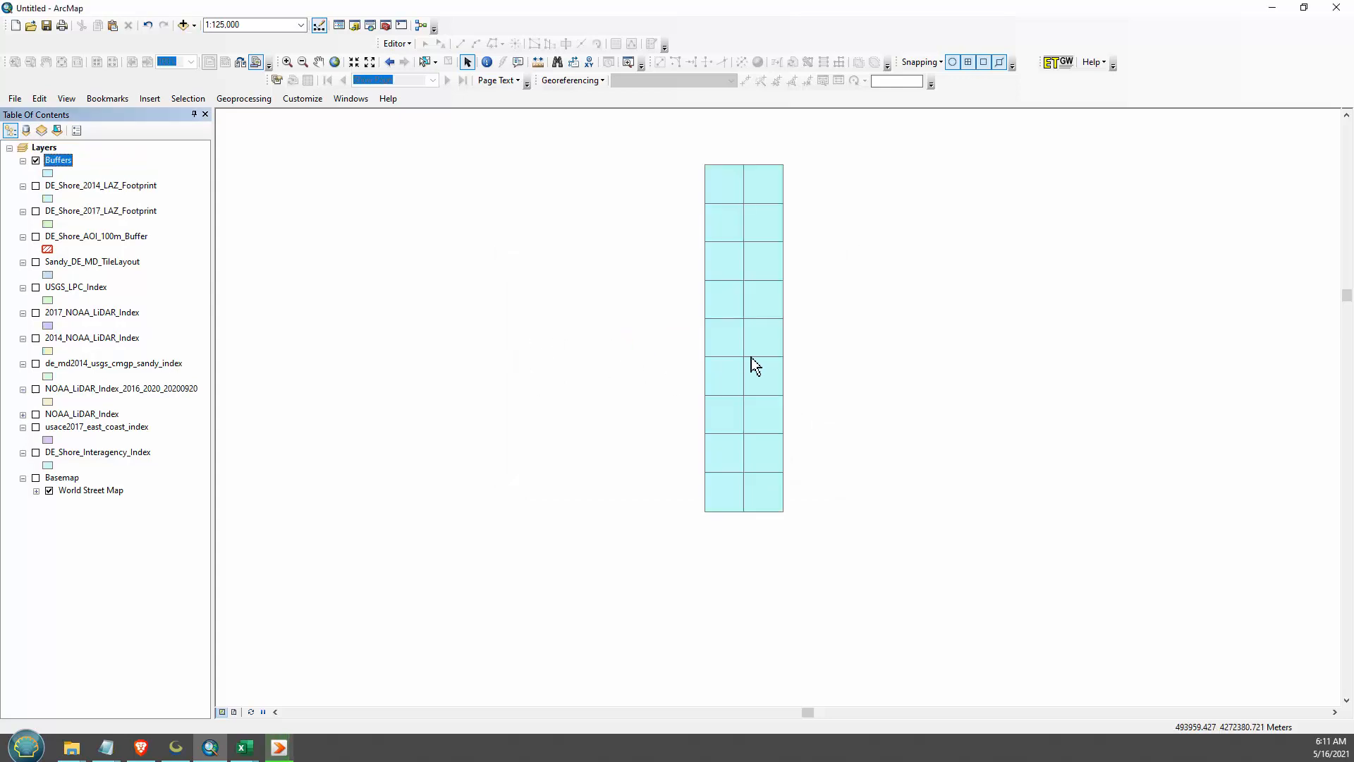
- Remove the fill color from the Buffers layer's symbol and display DE_Shore_AOI_100m_Buffer above it
{"action": "left_click", "coordinate": [50, 173]}
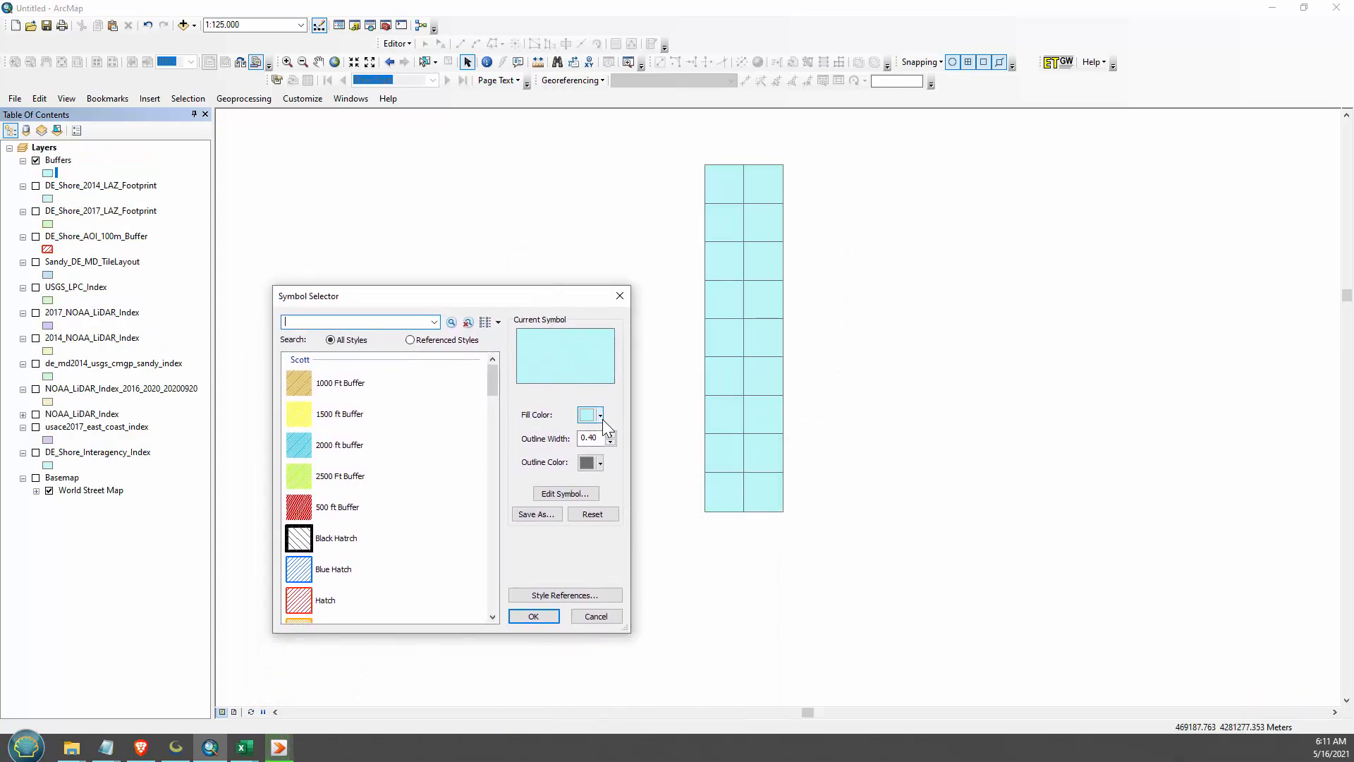
{"action": "left_click", "coordinate": [599, 415]}
{"action": "left_click", "coordinate": [613, 432]}
{"action": "left_click", "coordinate": [534, 618]}
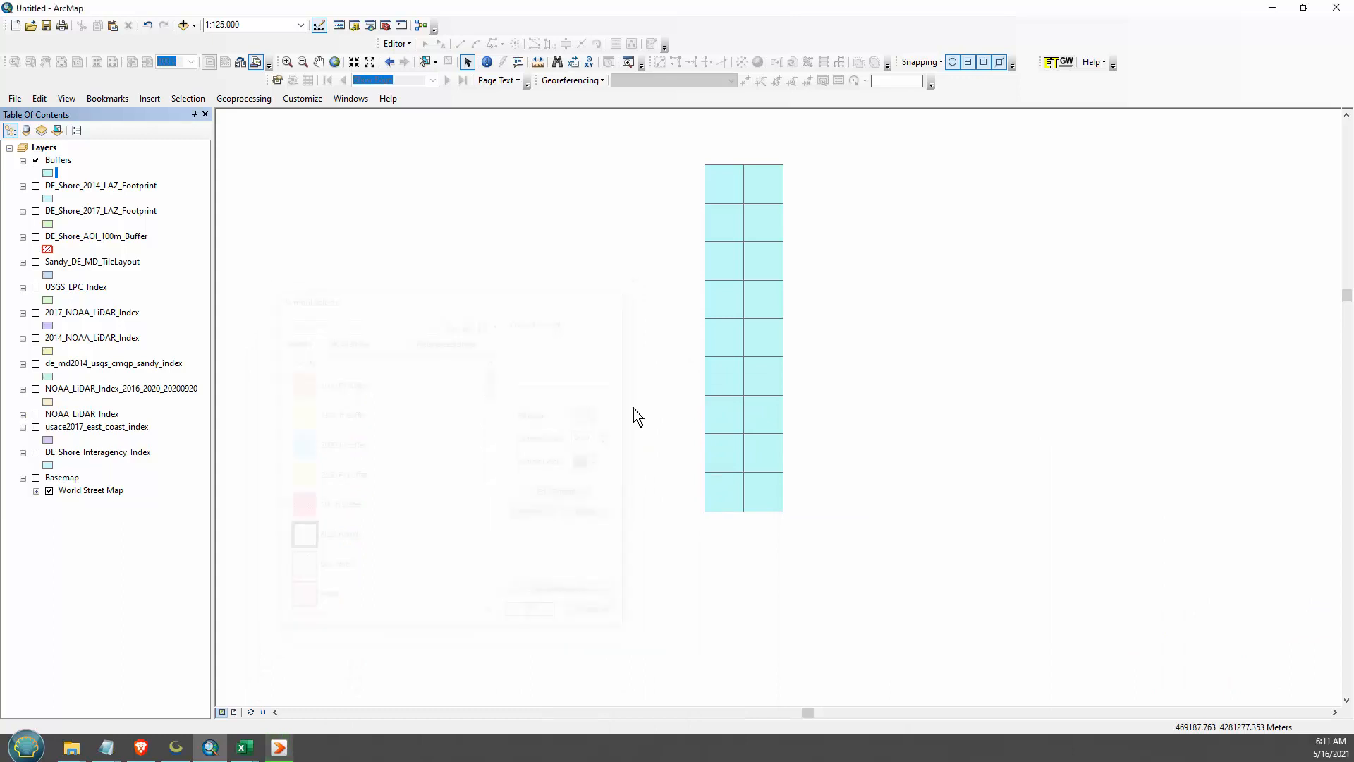
{"action": "left_click", "coordinate": [35, 237]}
{"action": "left_click_drag", "start_coordinate": [77, 236], "coordinate": [78, 152]}
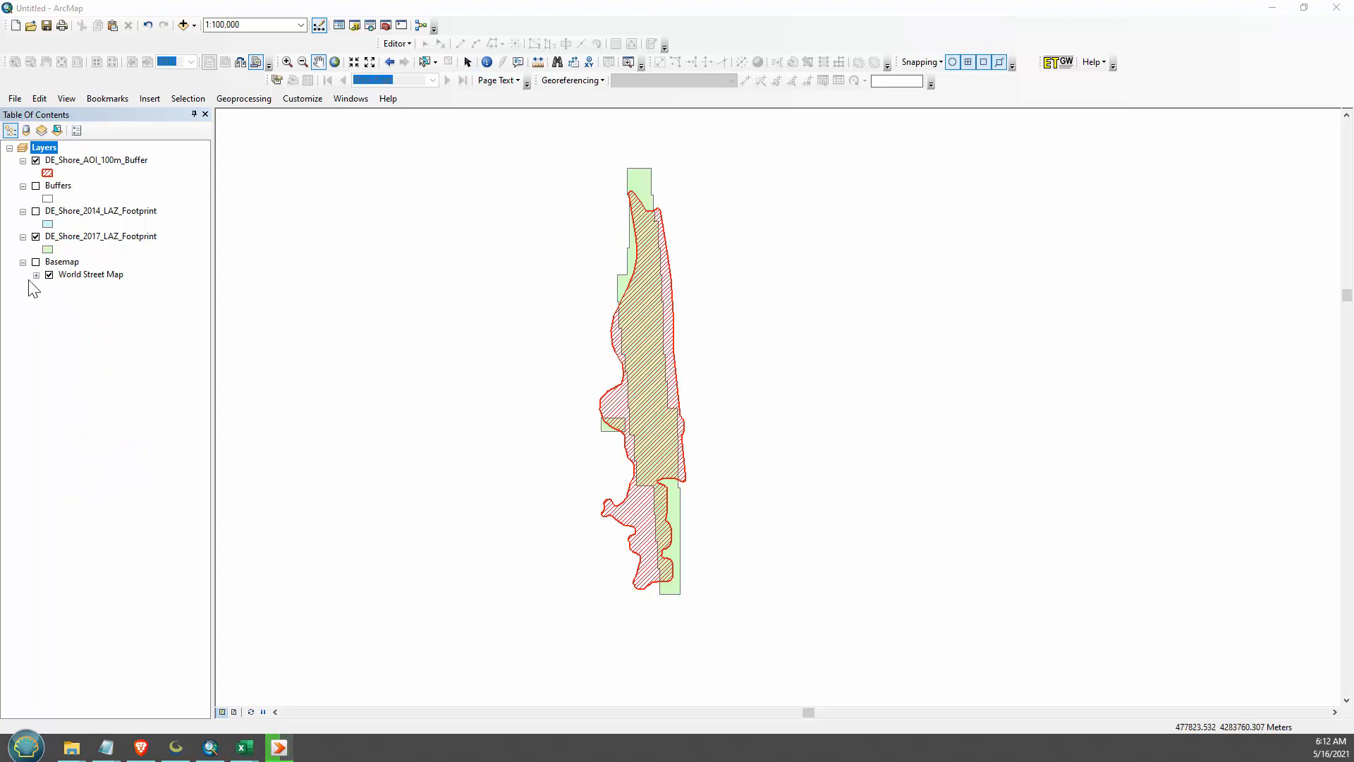
- Compare the DE_Shore_2014 and DE_Shore_2017 LAZ footprints against the AOI buffer by toggling their visibility
{"action": "left_click", "coordinate": [36, 212]}
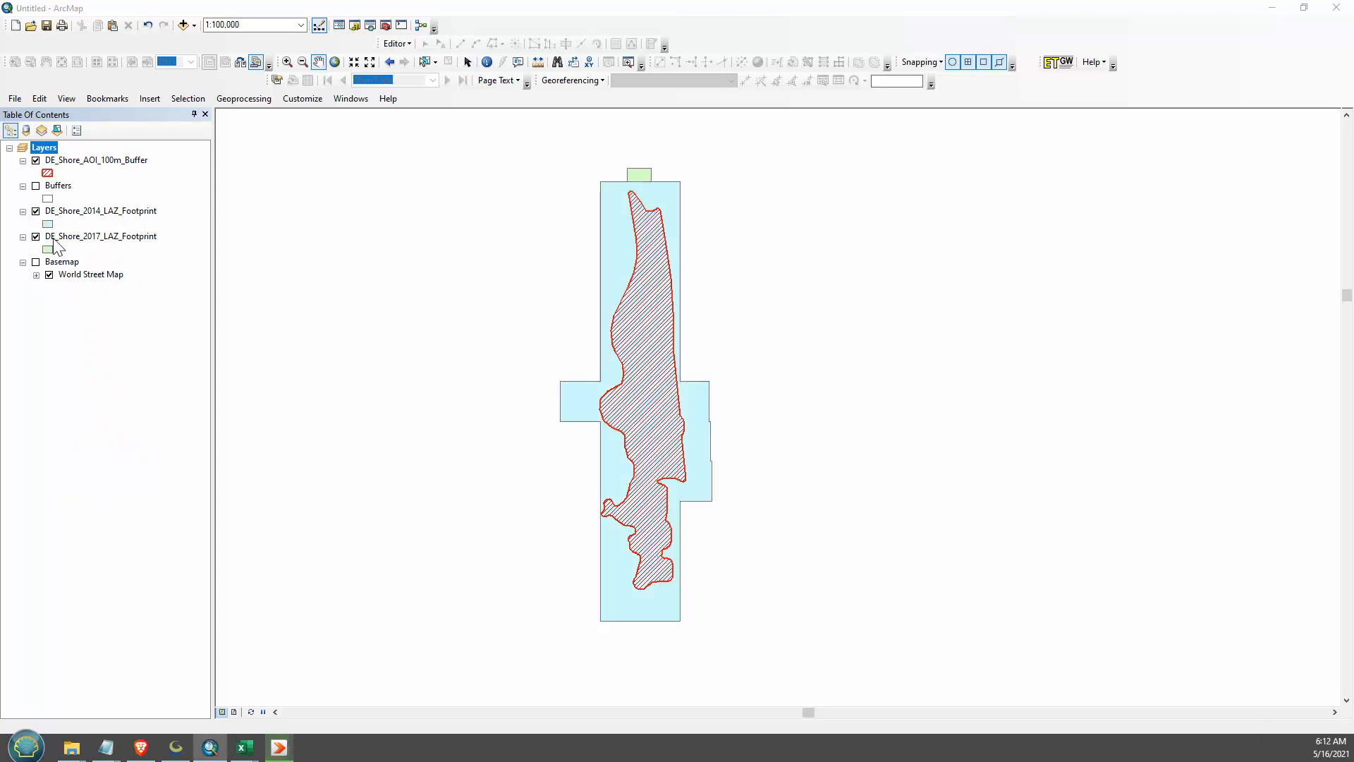
{"action": "left_click", "coordinate": [36, 213]}
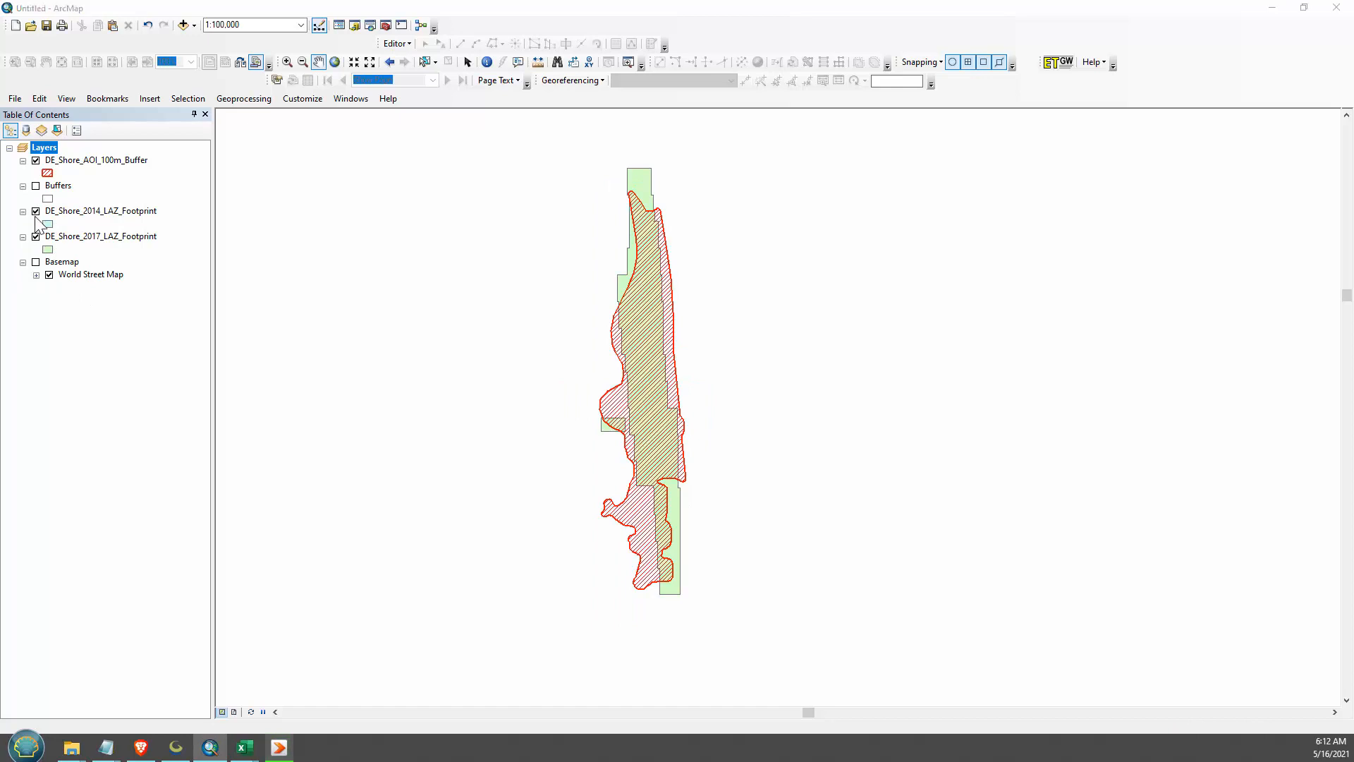
{"action": "left_click", "coordinate": [37, 241]}
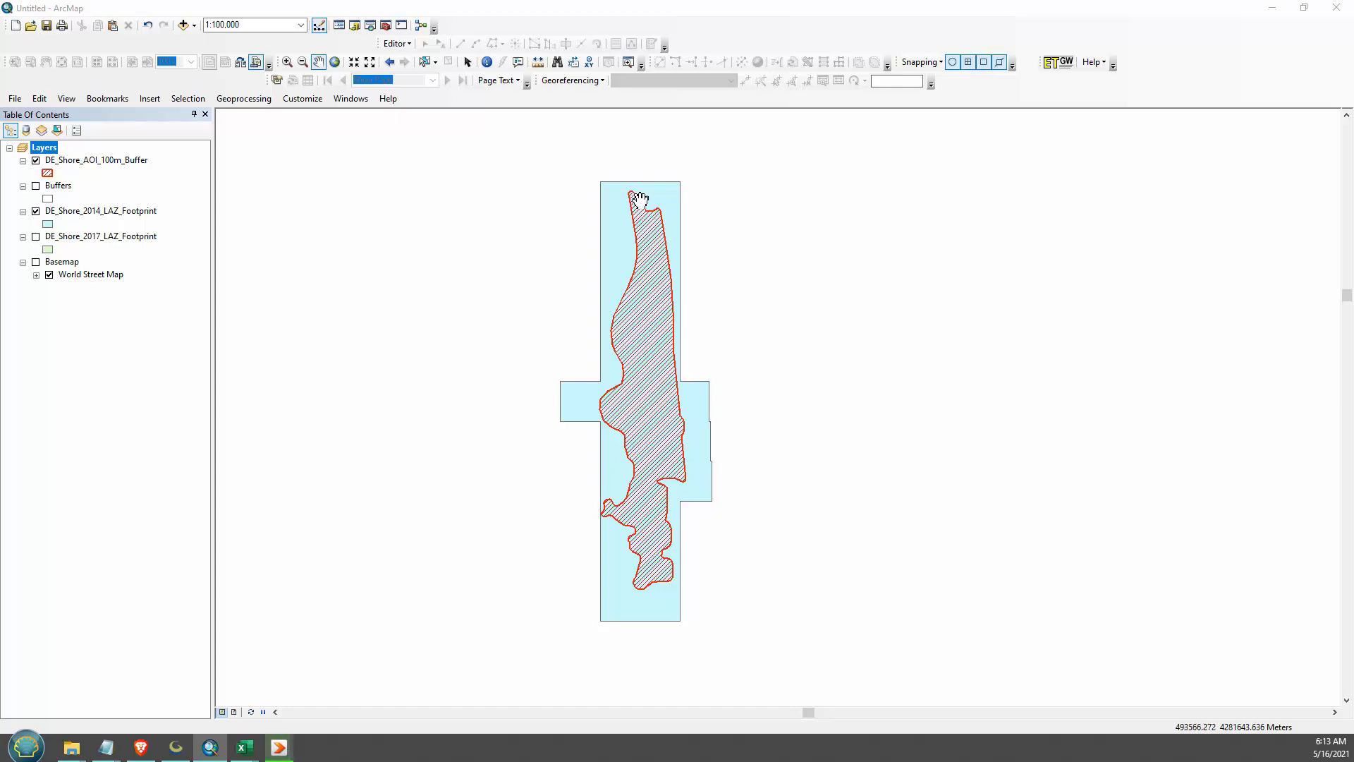
- Hide the DE_Shore_2014_LAZ_Footprint layer and show the Buffers tiles together with the AOI buffer
{"action": "left_click", "coordinate": [103, 159]}
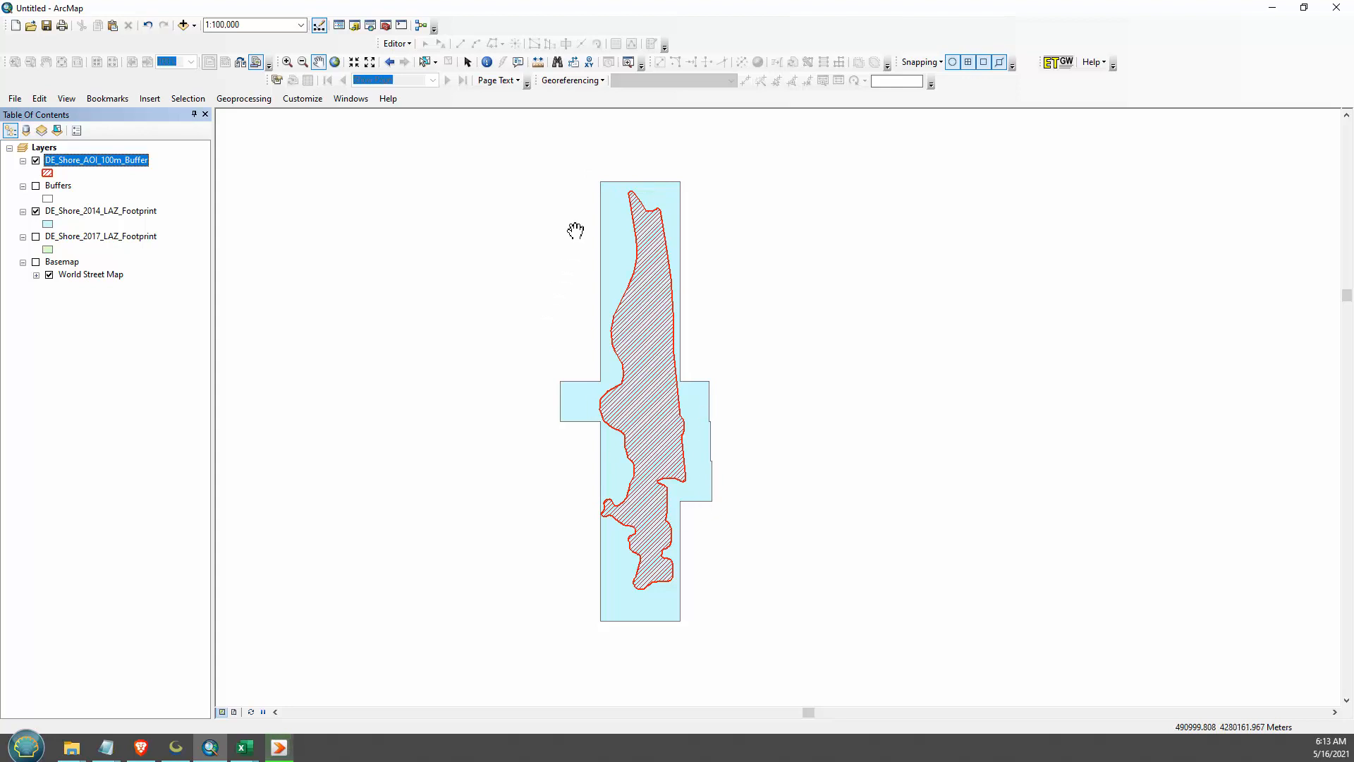
{"action": "left_click", "coordinate": [35, 211]}
{"action": "left_click", "coordinate": [36, 185]}
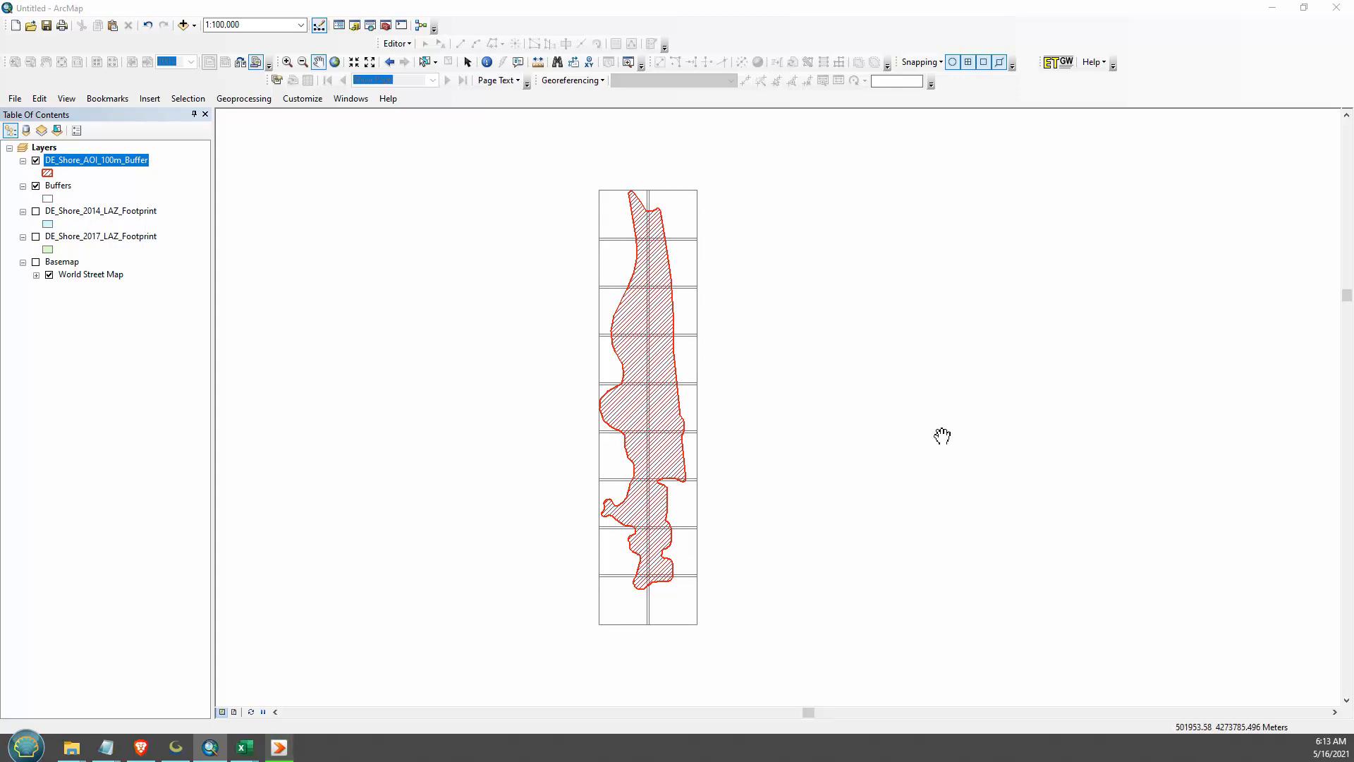
- Search the geoprocessing tools for Clip and open the Clip (Analysis) tool
{"action": "left_click_drag", "start_coordinate": [942, 435], "coordinate": [887, 440]}
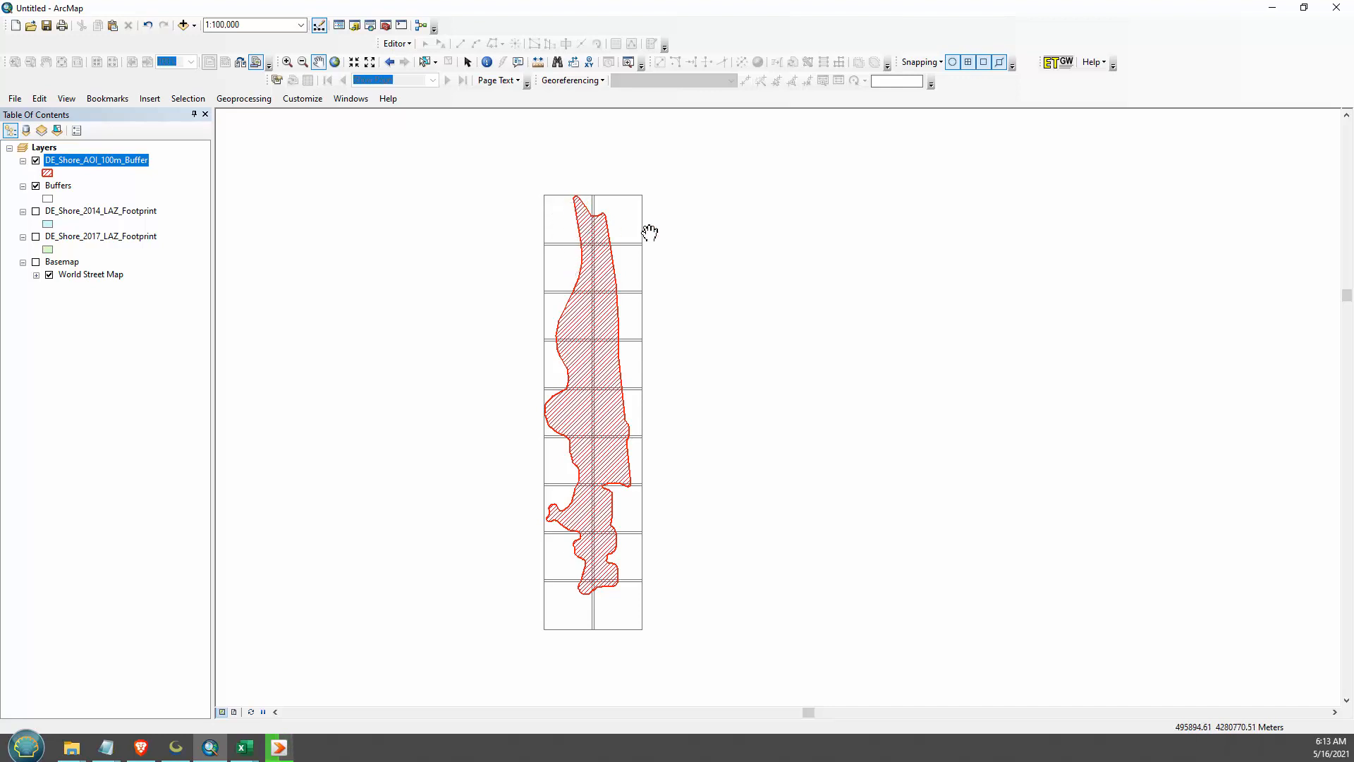
{"action": "left_click", "coordinate": [62, 185]}
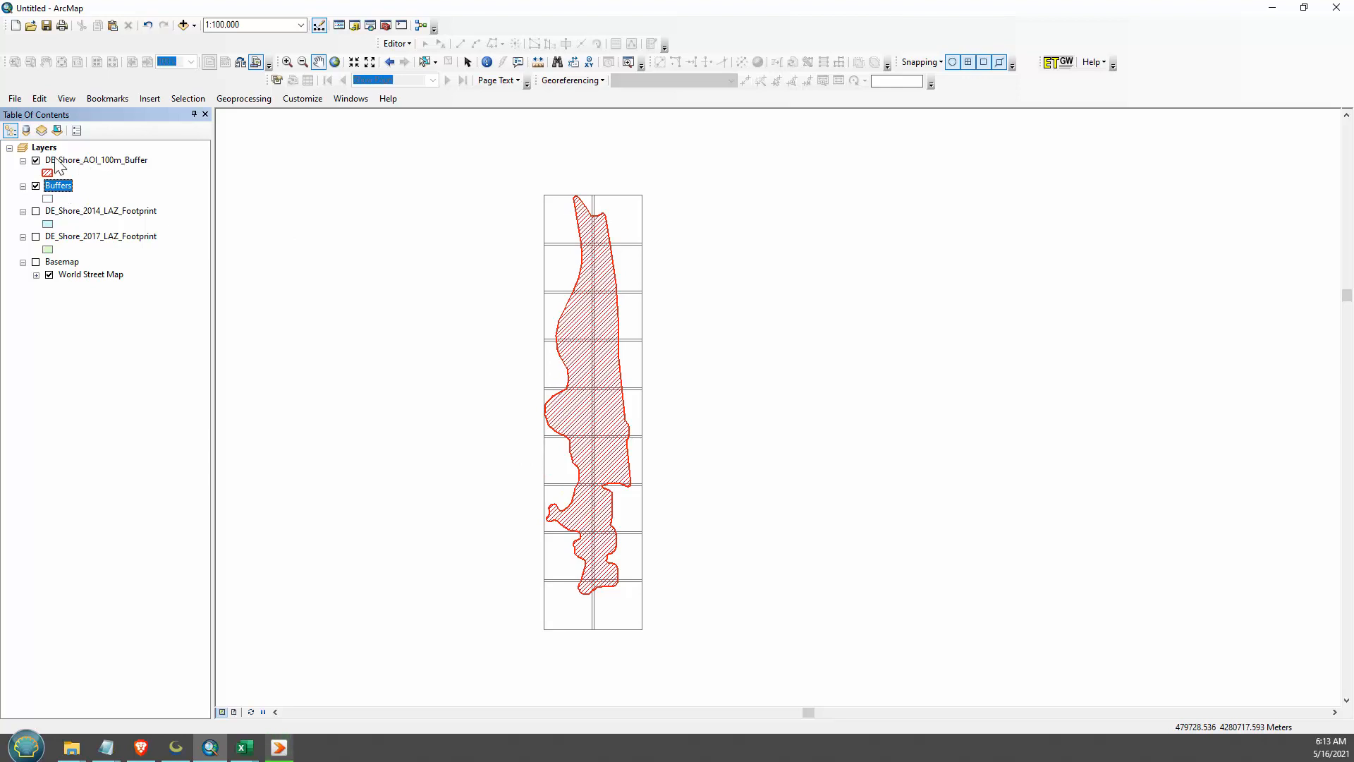
{"action": "left_click", "coordinate": [365, 26]}
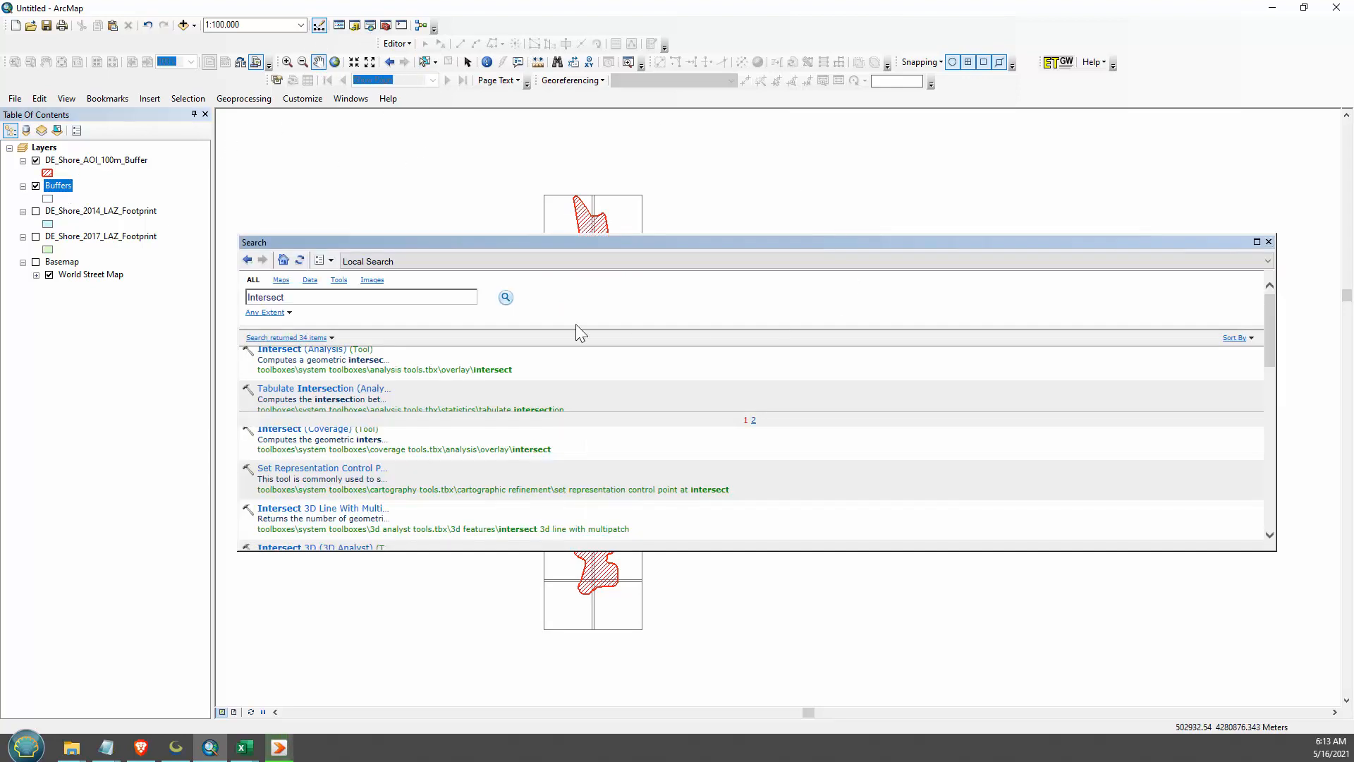
{"action": "left_click", "coordinate": [324, 297]}
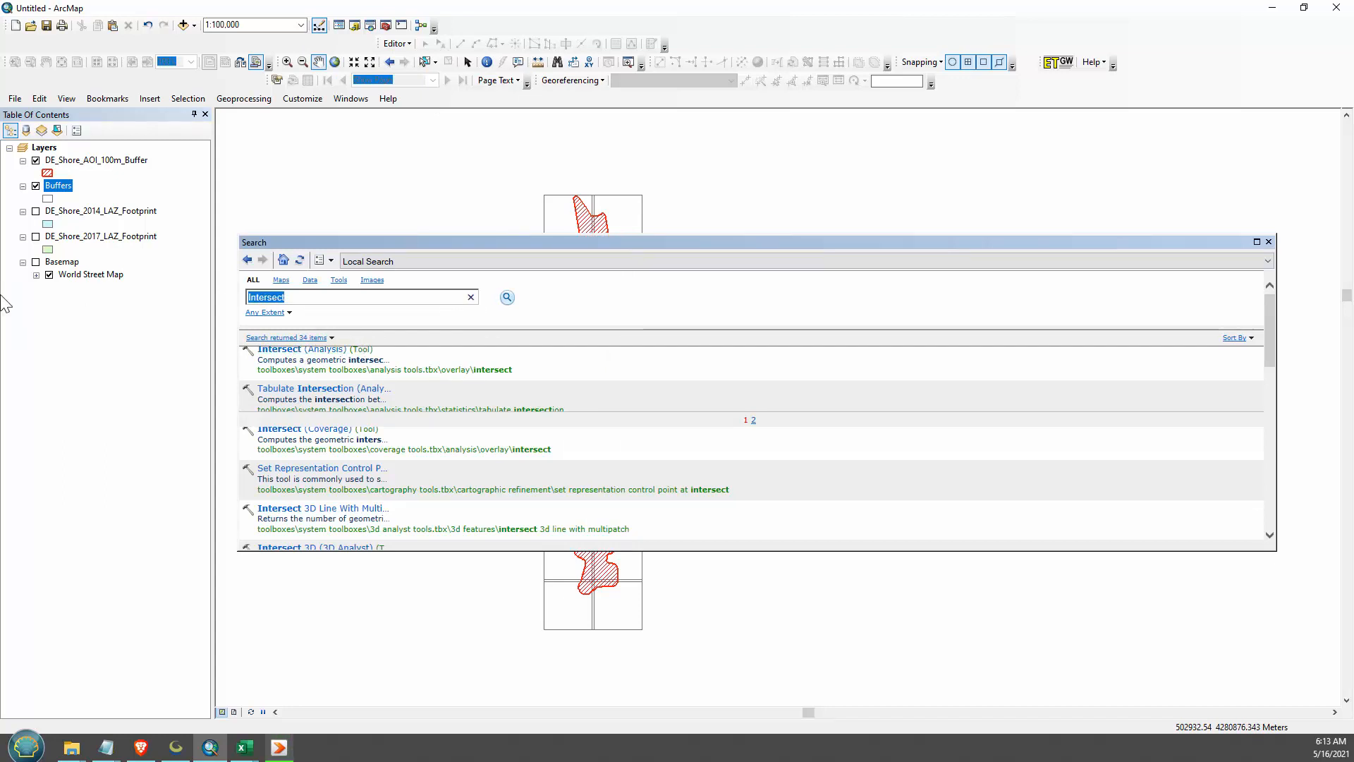
{"action": "type", "text": "Clip"}
{"action": "left_click", "coordinate": [506, 297]}
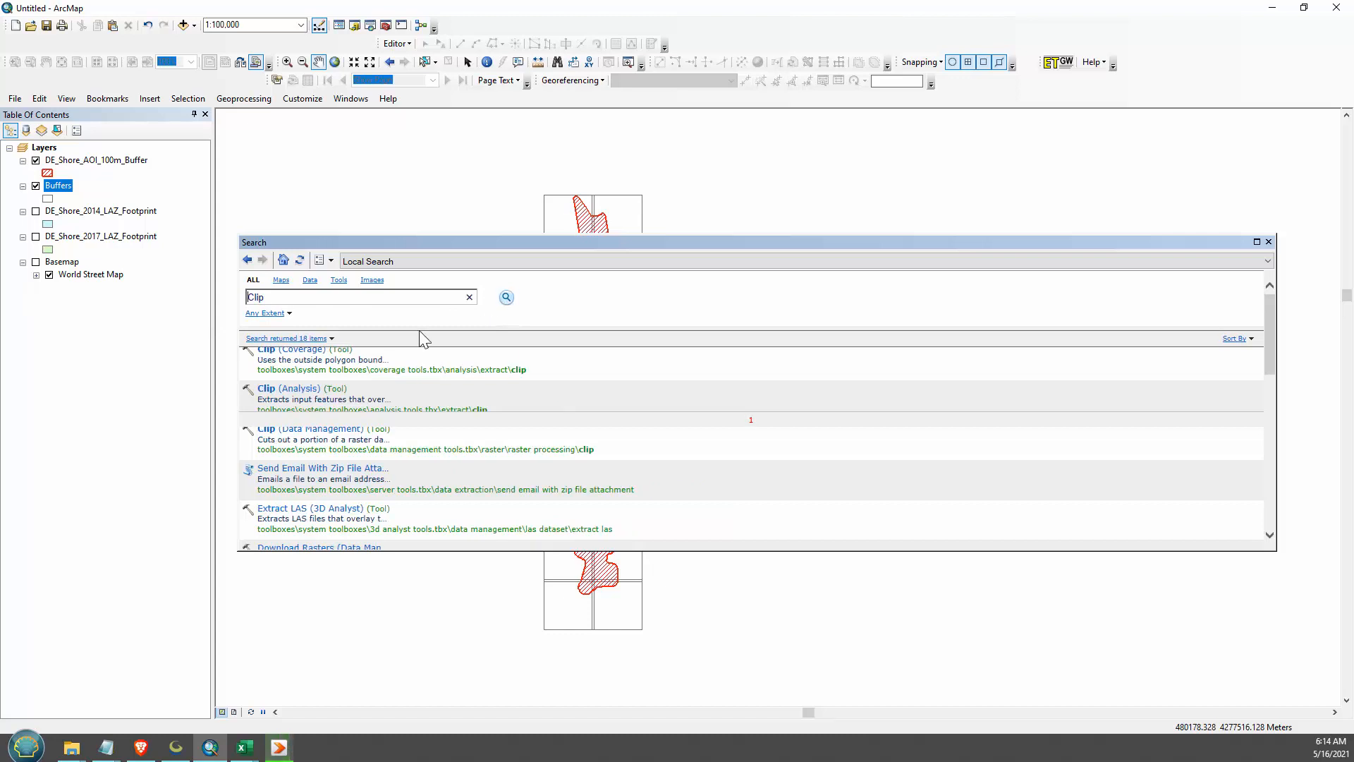
{"action": "double_click", "coordinate": [289, 388]}
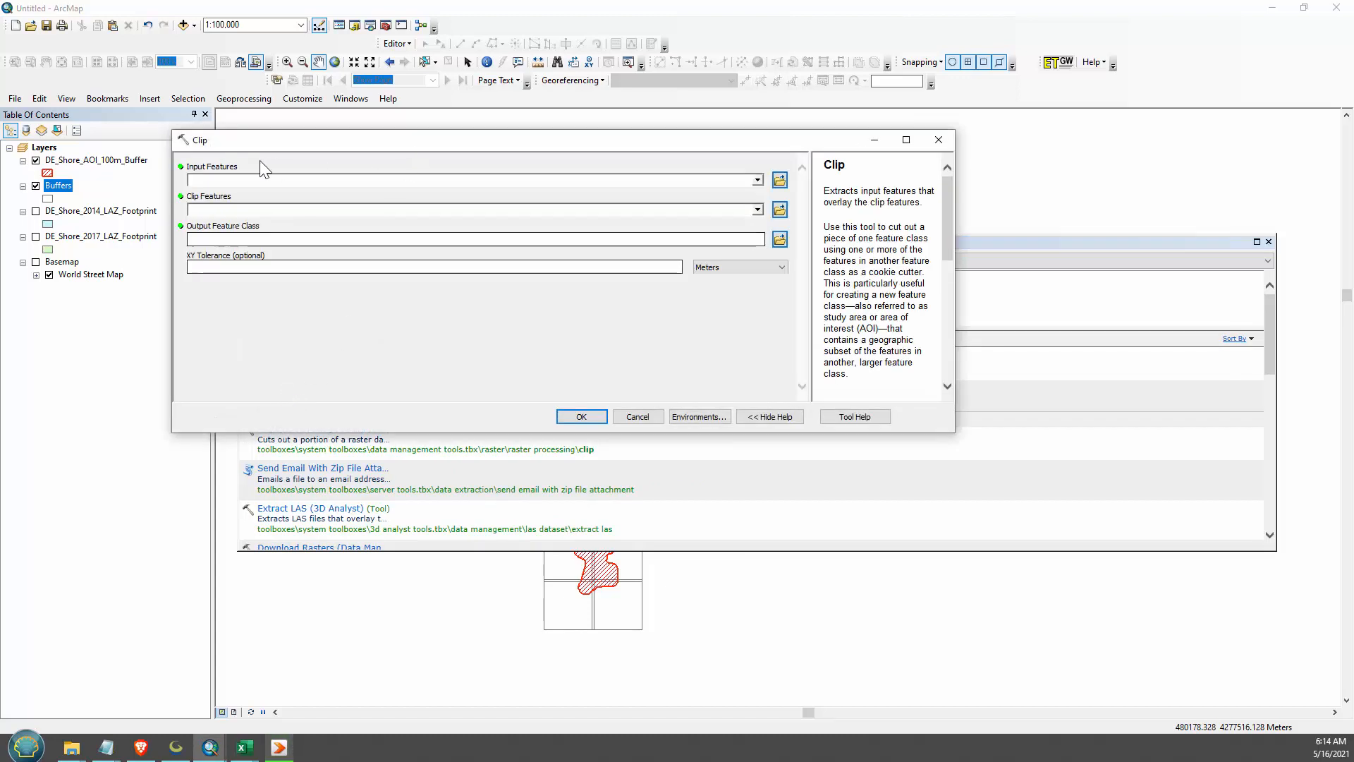
- Clip the Buffers layer with DE_Shore_AOI_100m_Buffer as the clip features, and hide both source layers
{"action": "left_click_drag", "start_coordinate": [64, 186], "coordinate": [211, 180]}
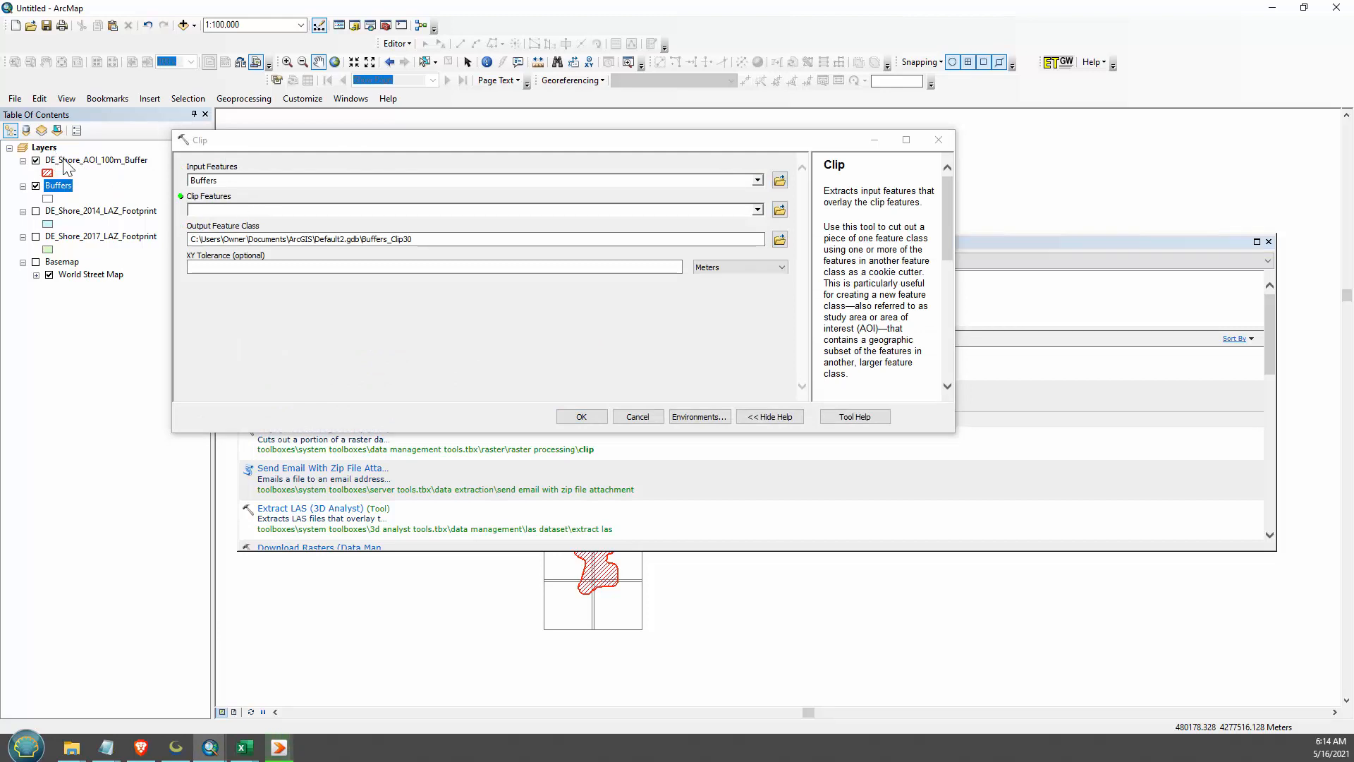
{"action": "left_click_drag", "start_coordinate": [66, 166], "coordinate": [240, 211]}
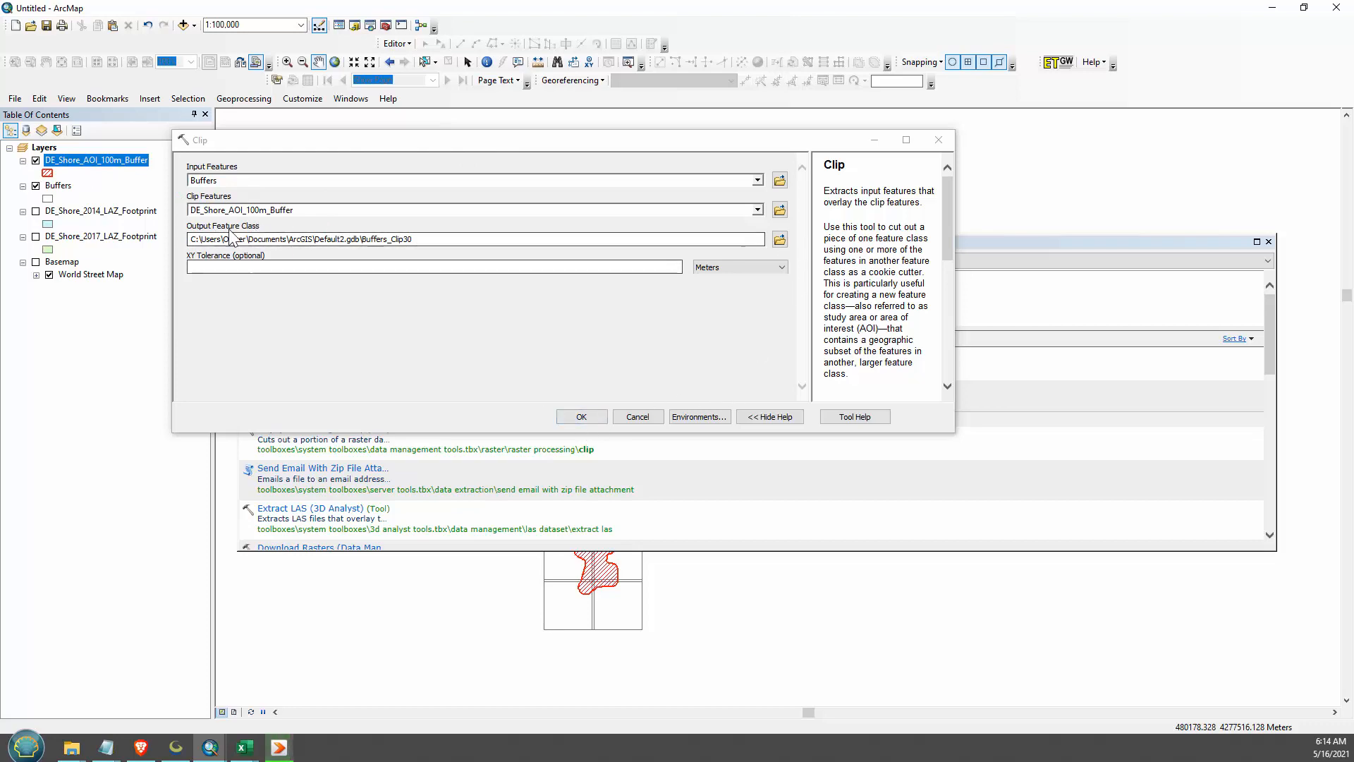
{"action": "left_click", "coordinate": [581, 417]}
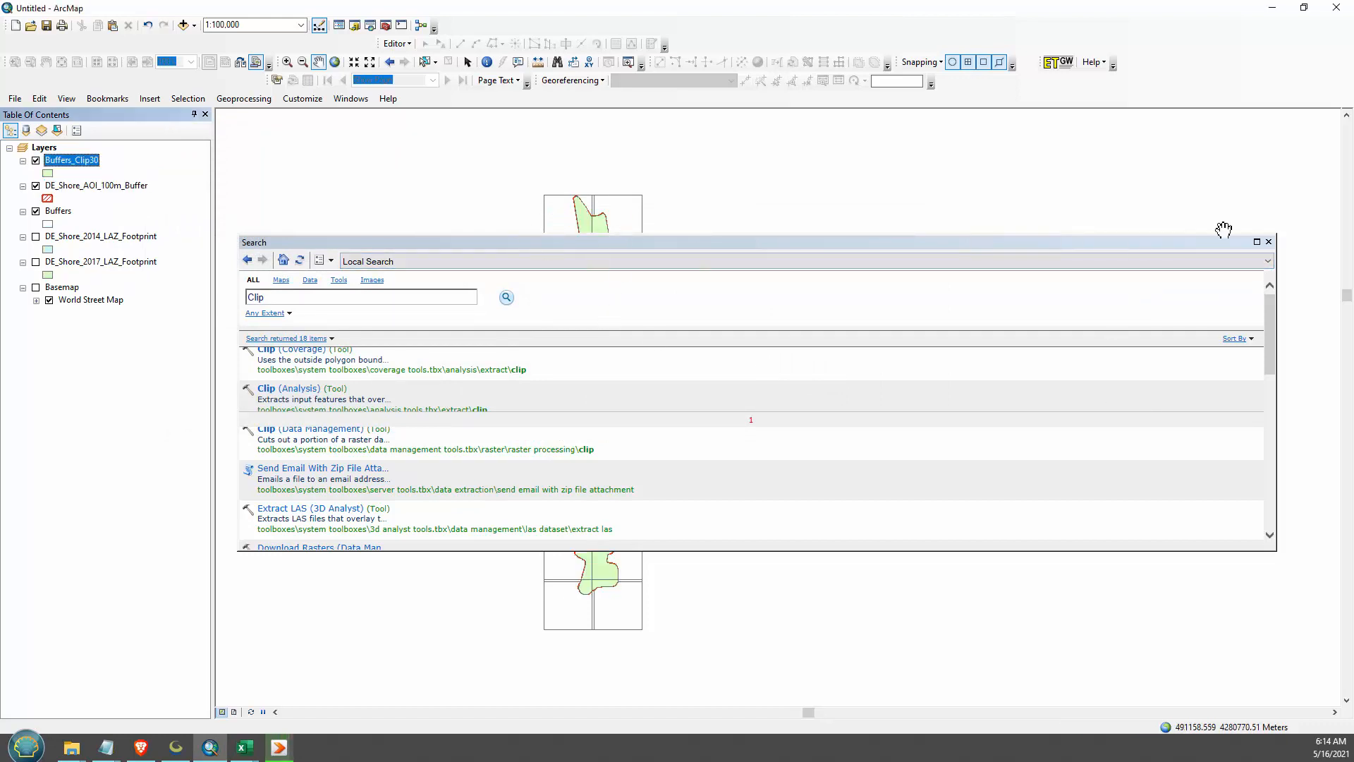
{"action": "left_click", "coordinate": [1268, 241]}
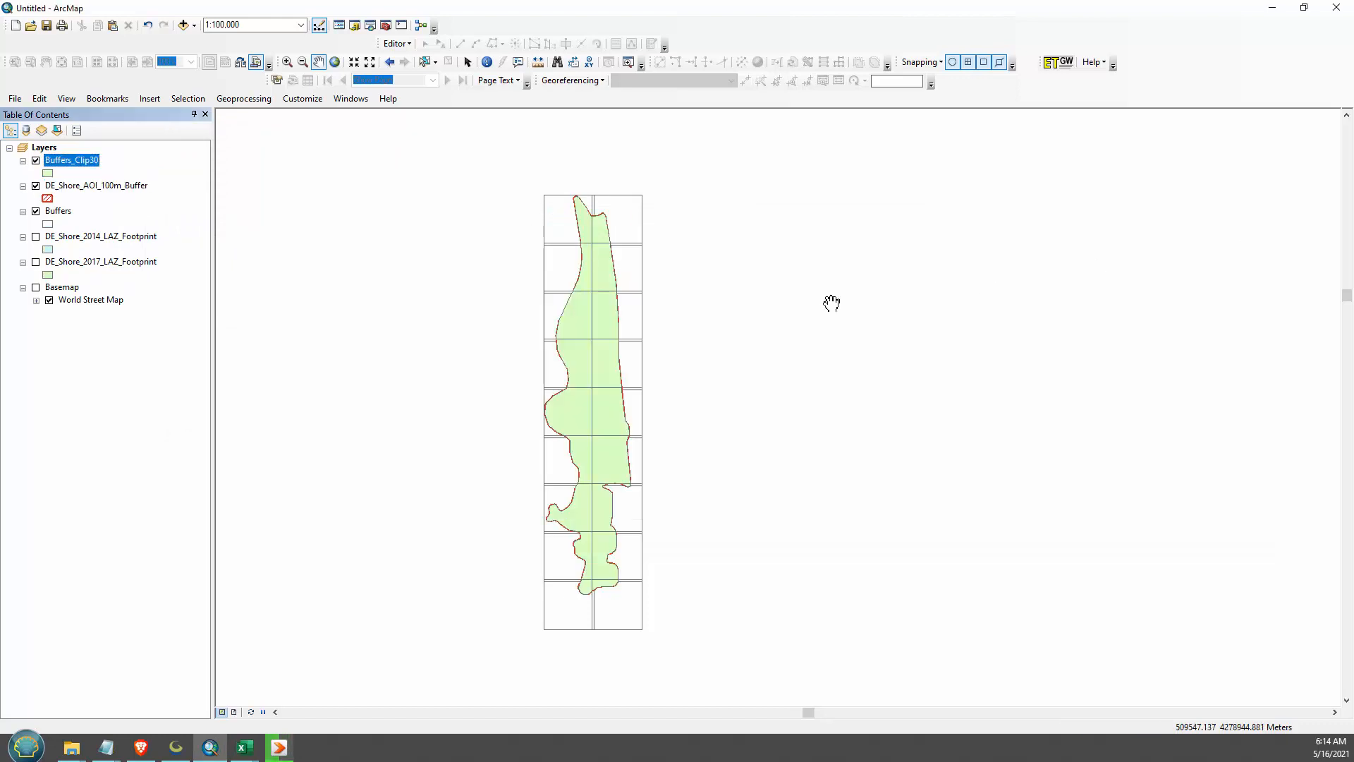
{"action": "left_click", "coordinate": [36, 186]}
{"action": "left_click", "coordinate": [36, 211]}
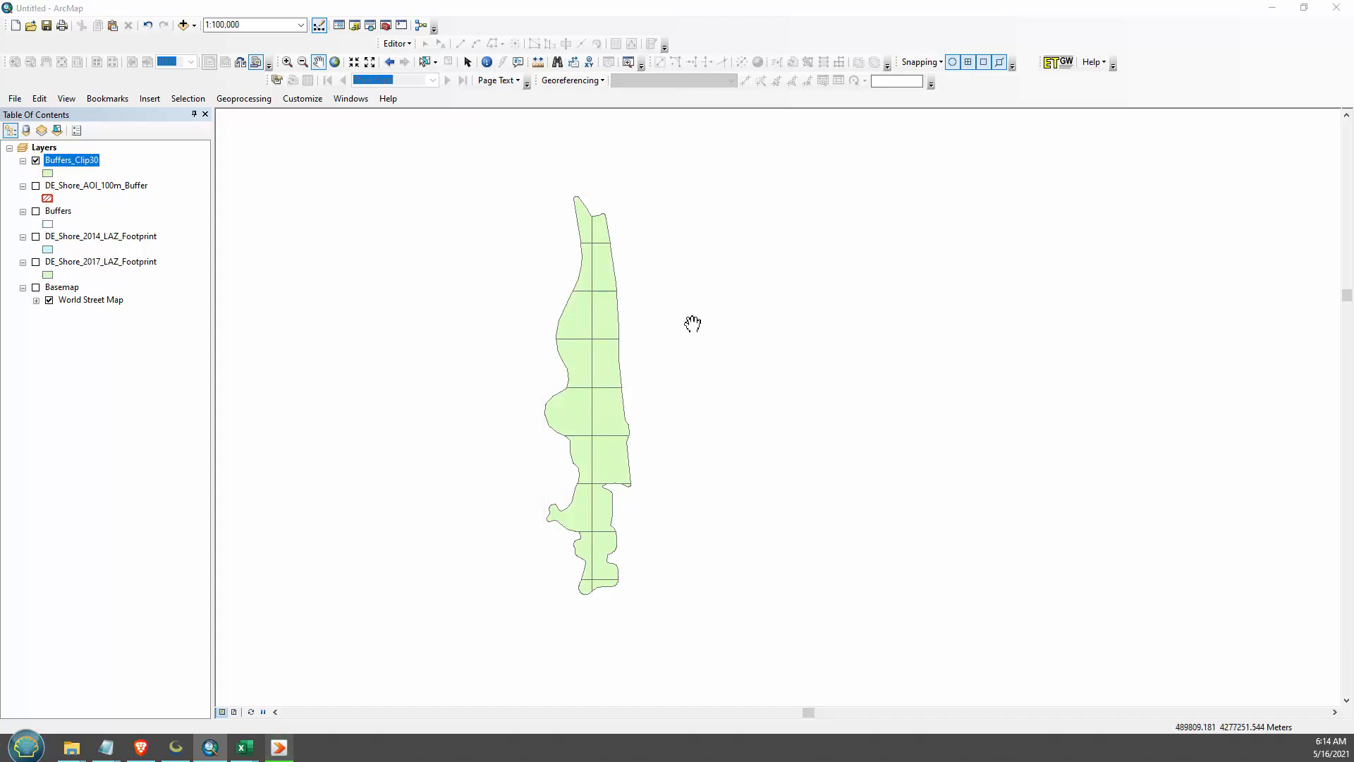
- Remove the fill color from the clipped buffers layer's symbol so only the tile outlines are drawn
{"action": "left_click", "coordinate": [45, 174]}
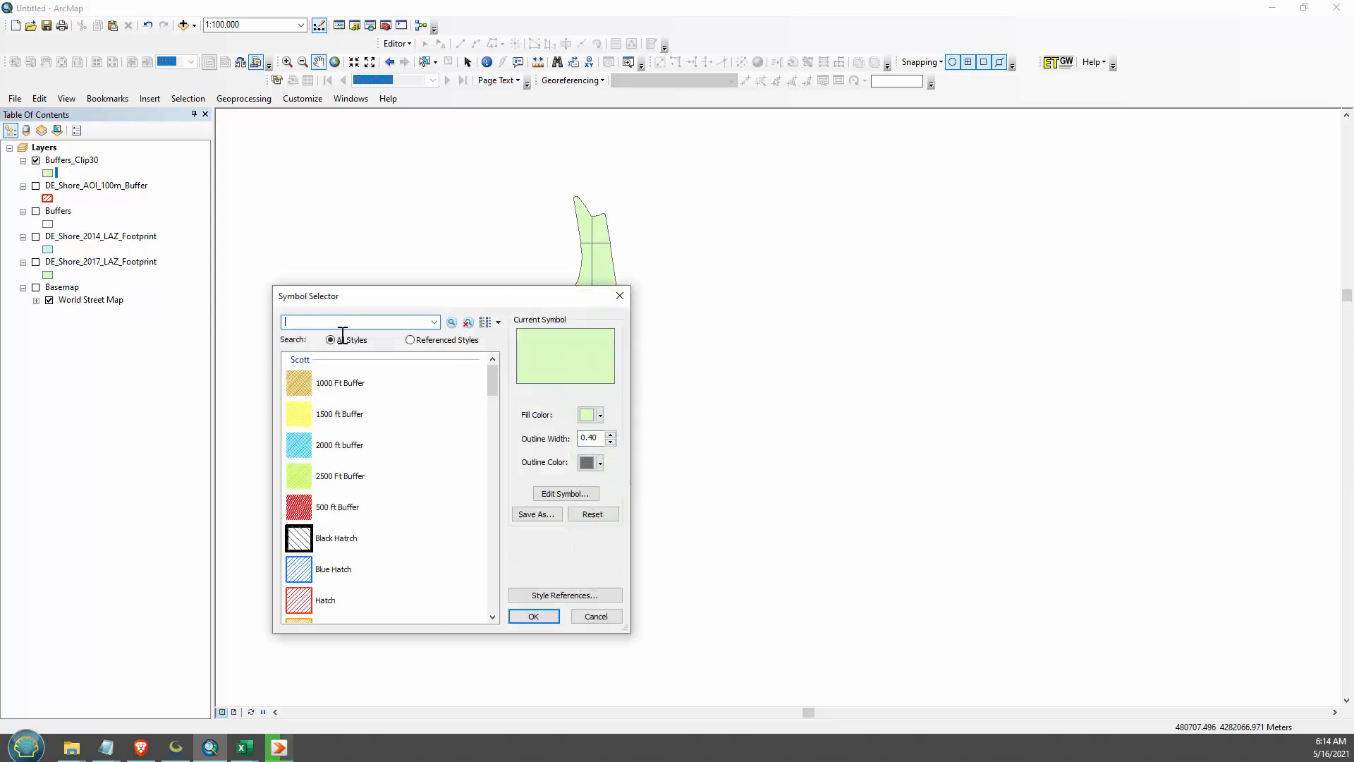
{"action": "left_click_drag", "start_coordinate": [546, 295], "coordinate": [941, 234]}
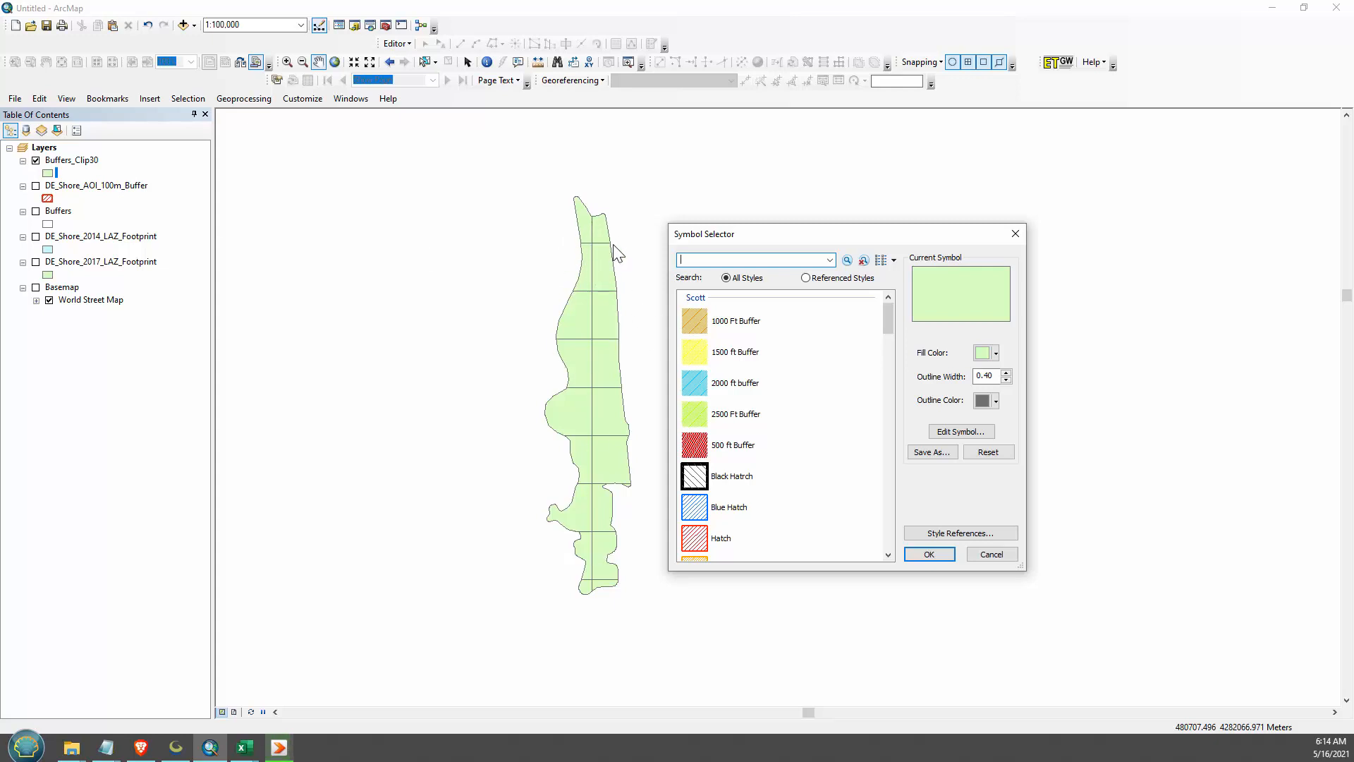
{"action": "left_click", "coordinate": [995, 353]}
{"action": "left_click", "coordinate": [993, 391]}
{"action": "left_click", "coordinate": [995, 399]}
{"action": "left_click", "coordinate": [992, 384]}
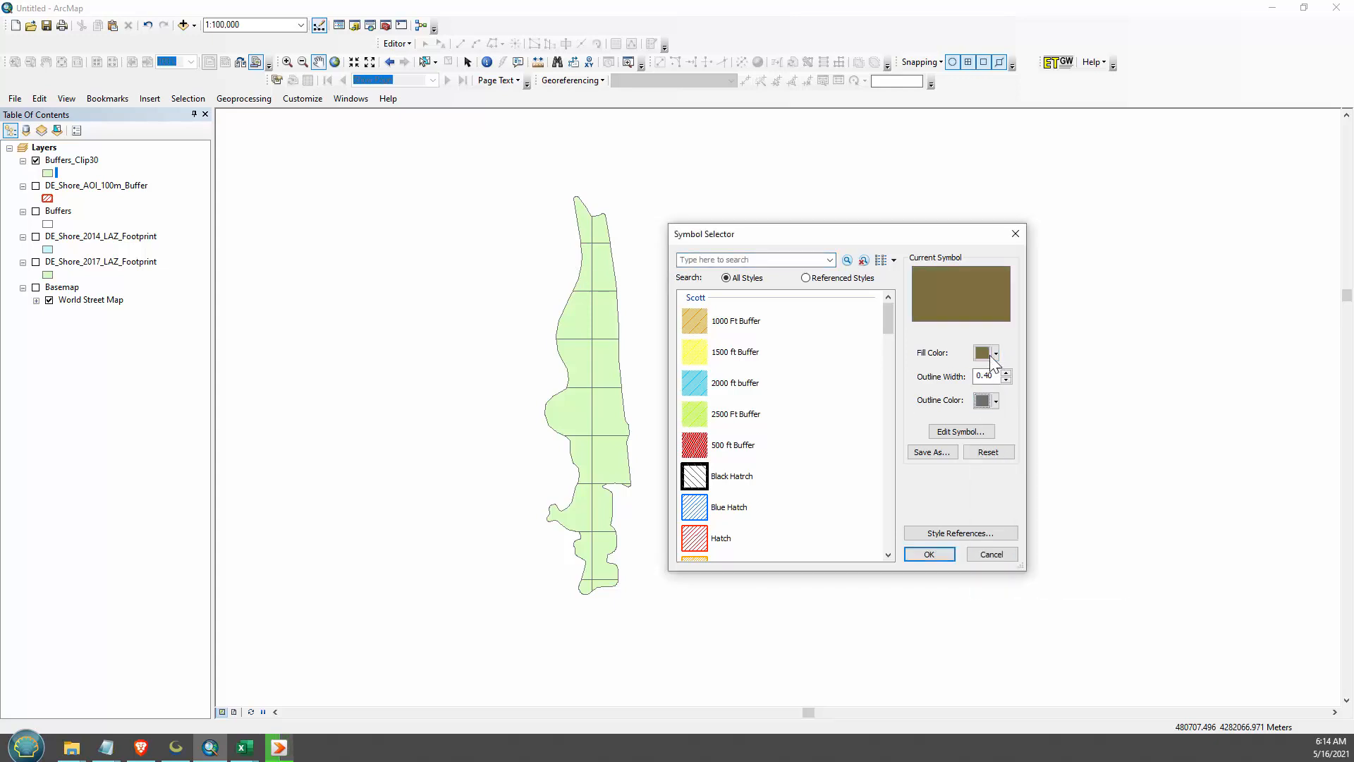
{"action": "left_click", "coordinate": [995, 352]}
{"action": "left_click", "coordinate": [1009, 371]}
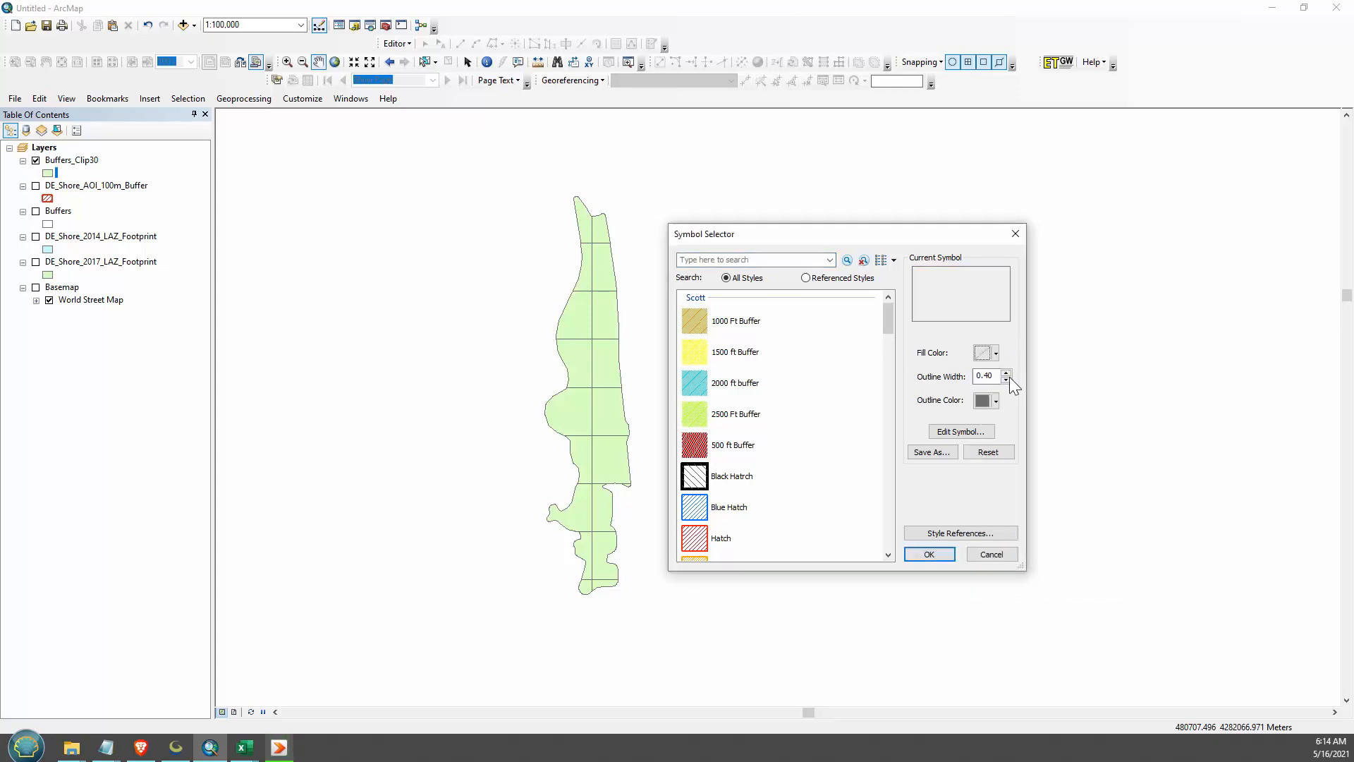
{"action": "left_click", "coordinate": [927, 556]}
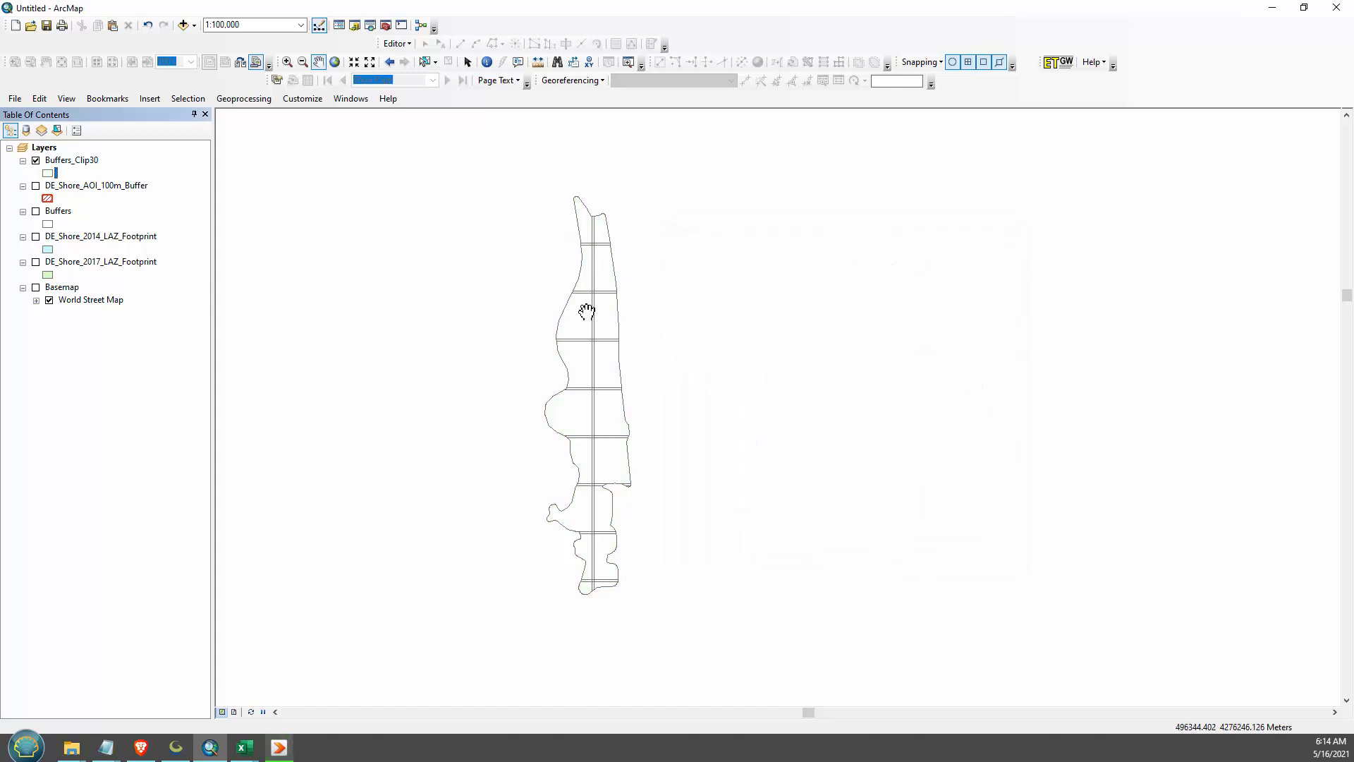
- Switch to Global Mapper, show 2014_LPC_Map_Catalog with the Buffers tiles and inspect tiles A1, I2 and G1 against it
{"action": "left_click", "coordinate": [176, 747]}
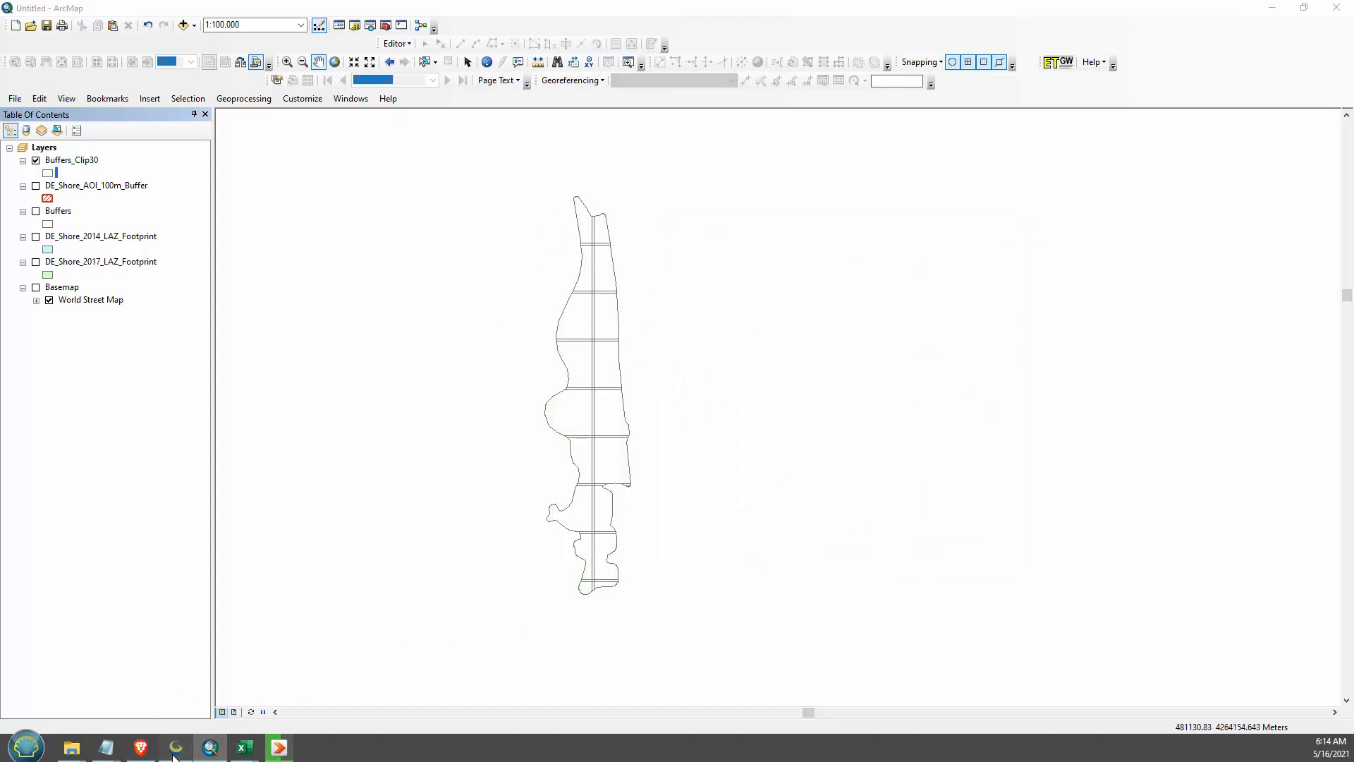
{"action": "scroll", "coordinate": [744, 356], "scroll_direction": "down", "scroll_amount": 4}
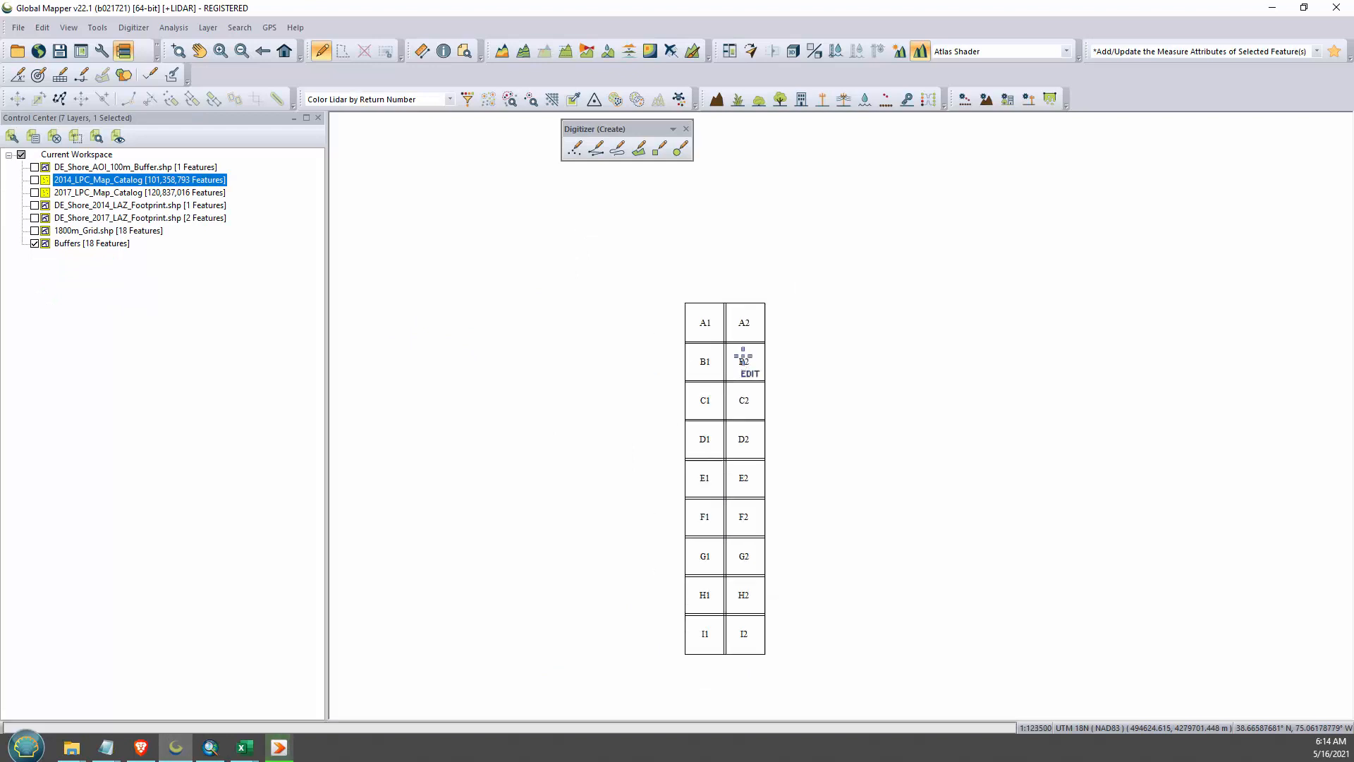
{"action": "scroll", "coordinate": [767, 402], "scroll_direction": "up", "scroll_amount": 3}
{"action": "scroll", "coordinate": [767, 402], "scroll_direction": "down", "scroll_amount": 3}
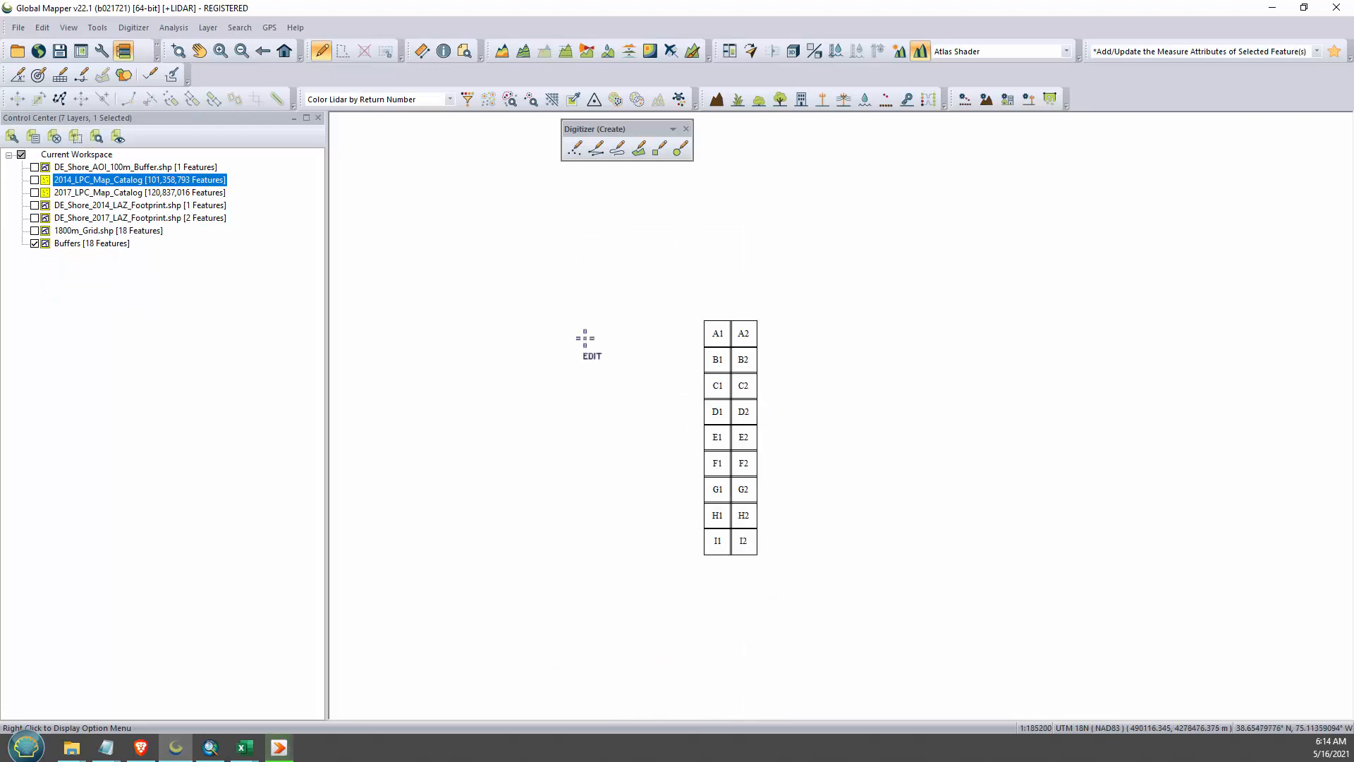
{"action": "left_click", "coordinate": [34, 180]}
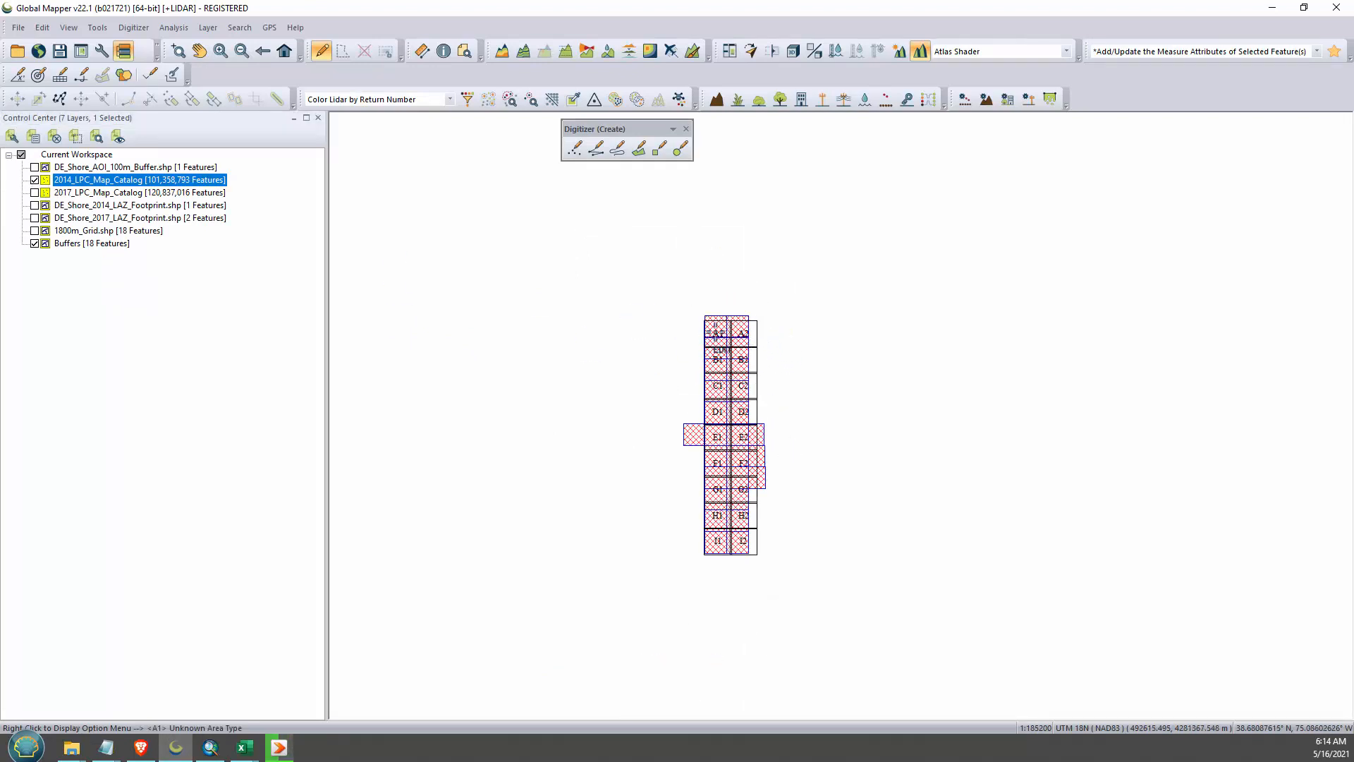
{"action": "left_click", "coordinate": [718, 329]}
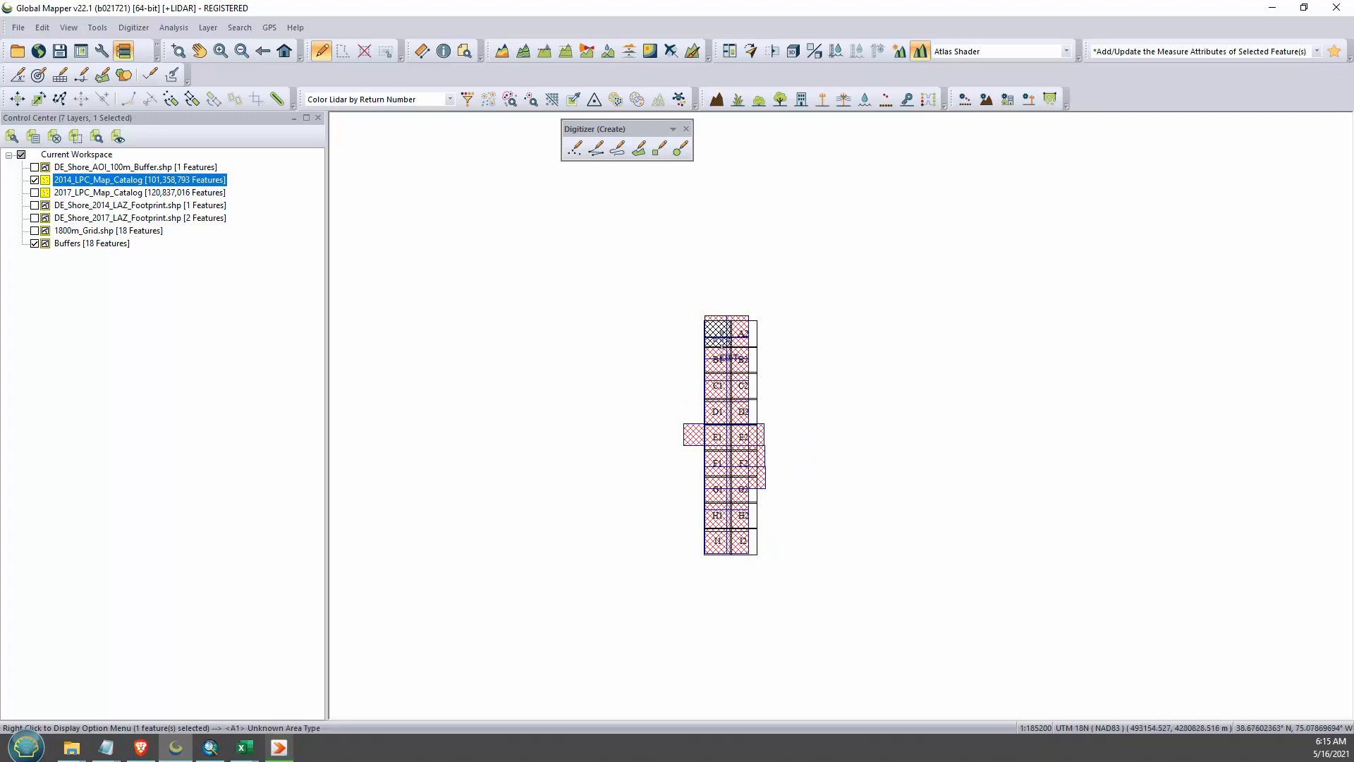
{"action": "left_click", "coordinate": [752, 547]}
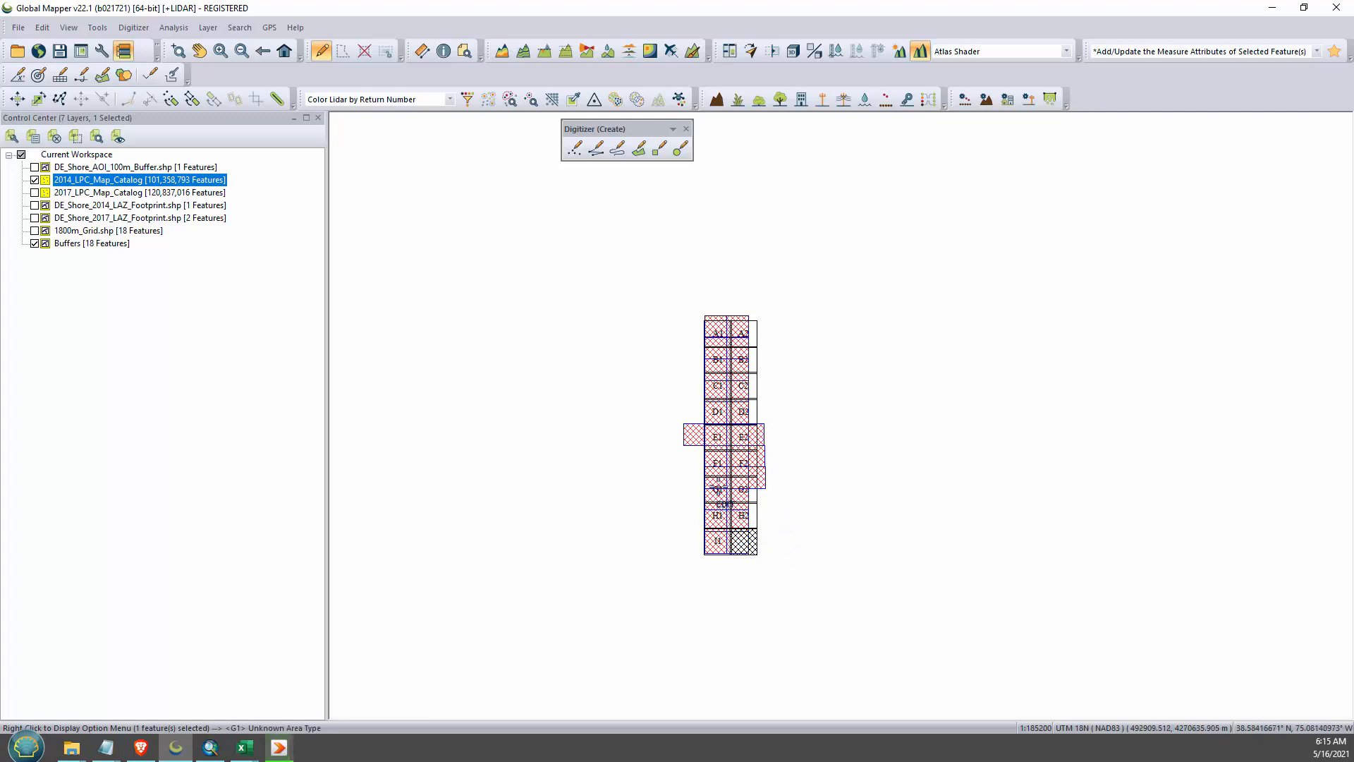
{"action": "left_click", "coordinate": [718, 490]}
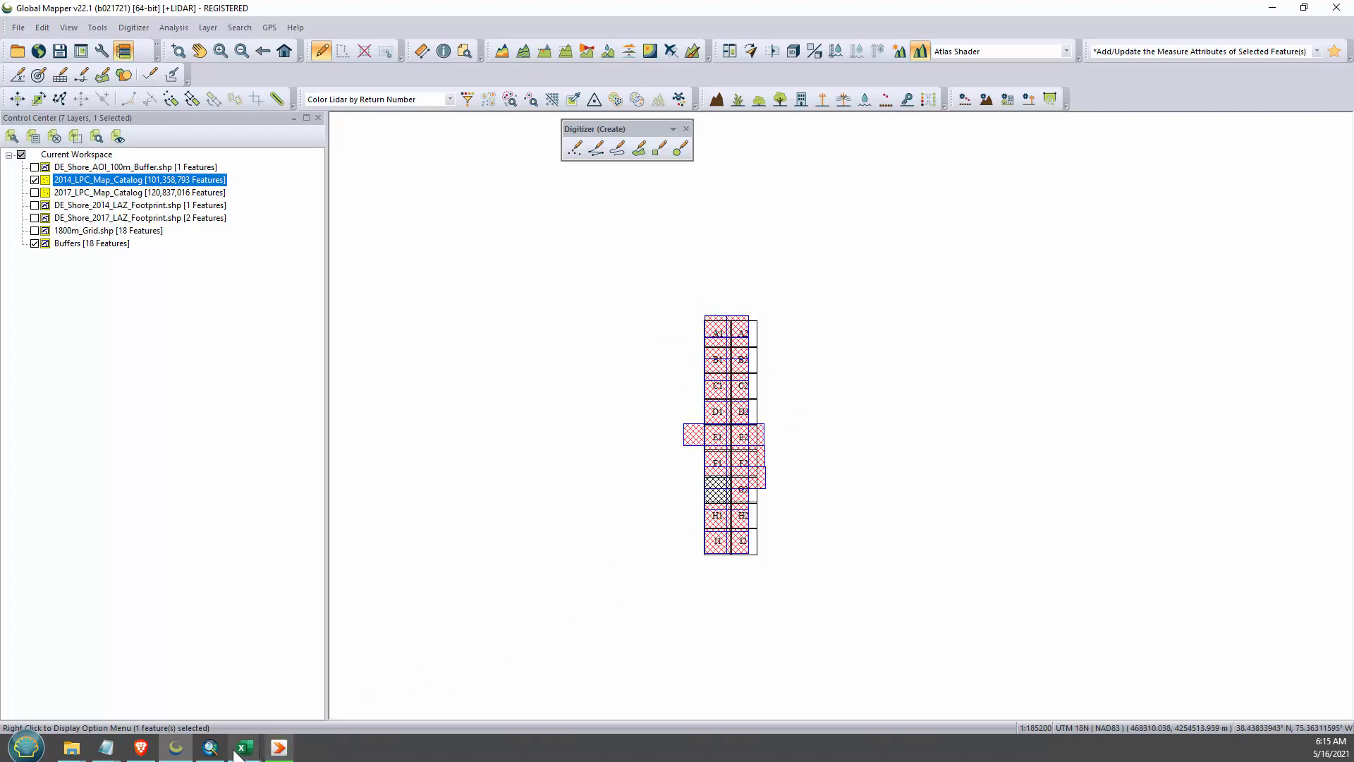
- Switch to ArcMap and examine the FID and NAME fields in the clipped buffers layer's attribute table
{"action": "left_click", "coordinate": [210, 747]}
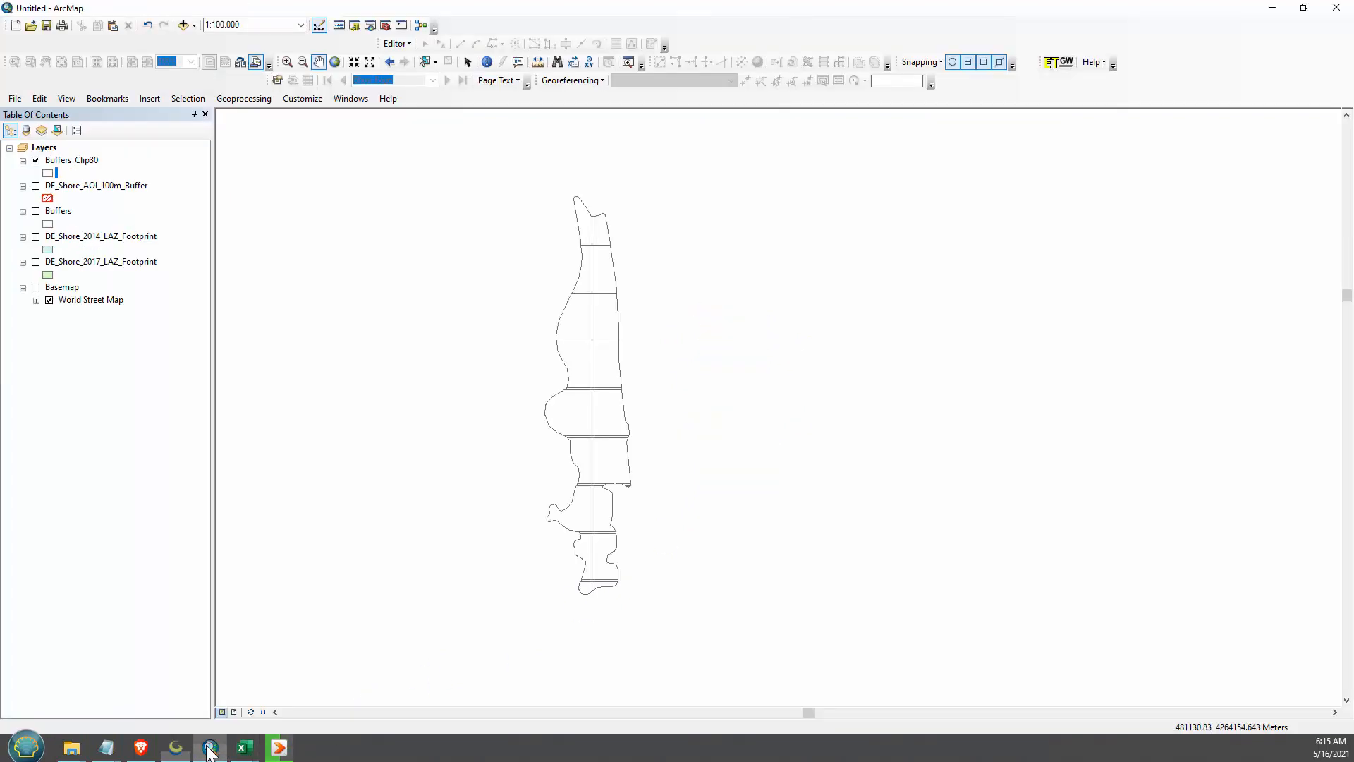
{"action": "right_click", "coordinate": [83, 162]}
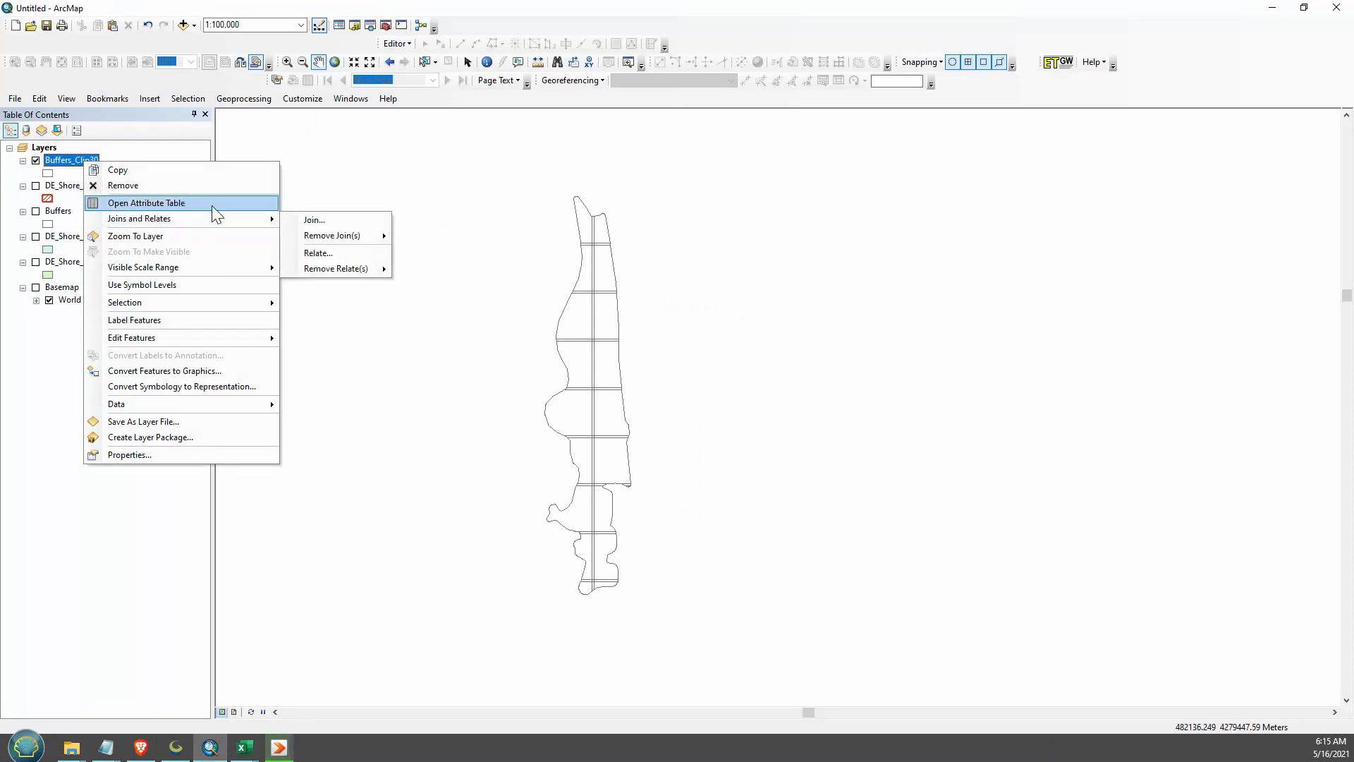
{"action": "left_click", "coordinate": [212, 204]}
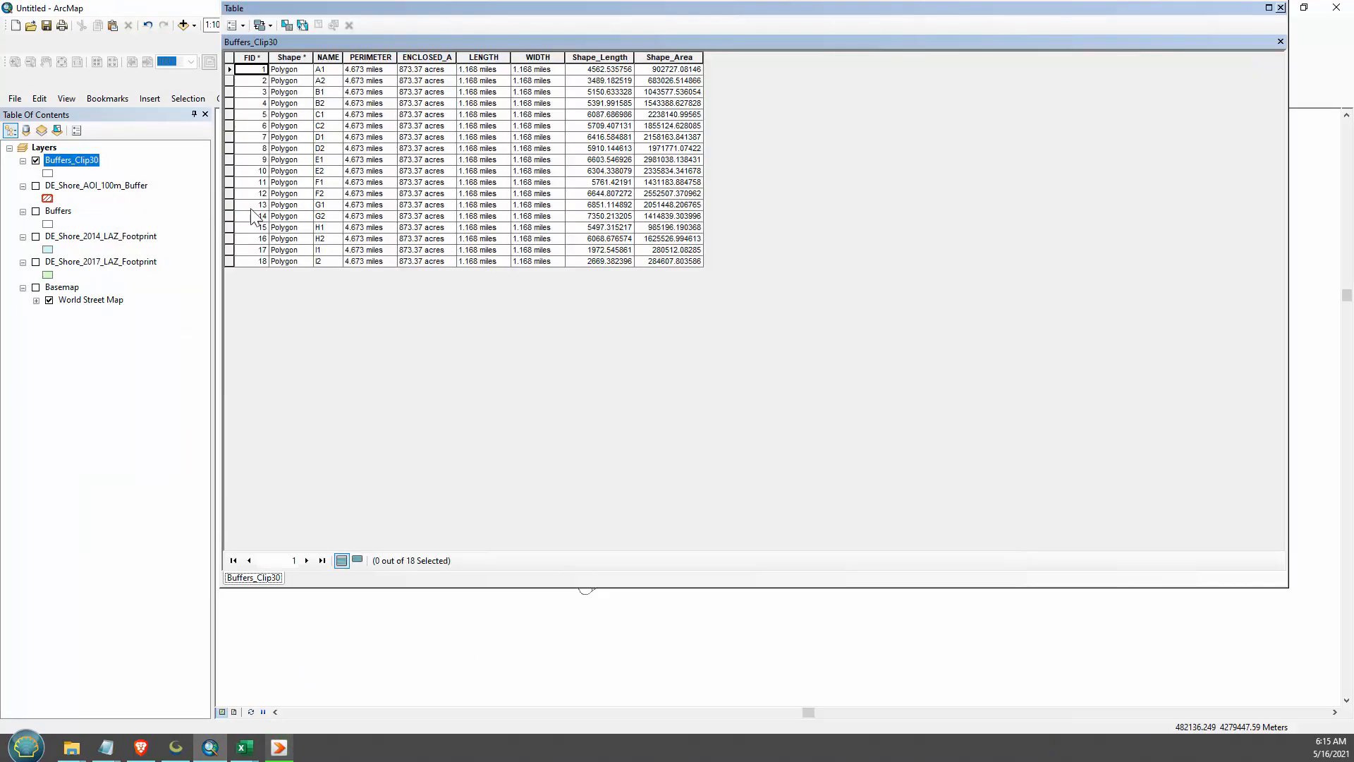
{"action": "left_click", "coordinate": [261, 59]}
{"action": "right_click", "coordinate": [261, 59]}
{"action": "left_click", "coordinate": [257, 71]}
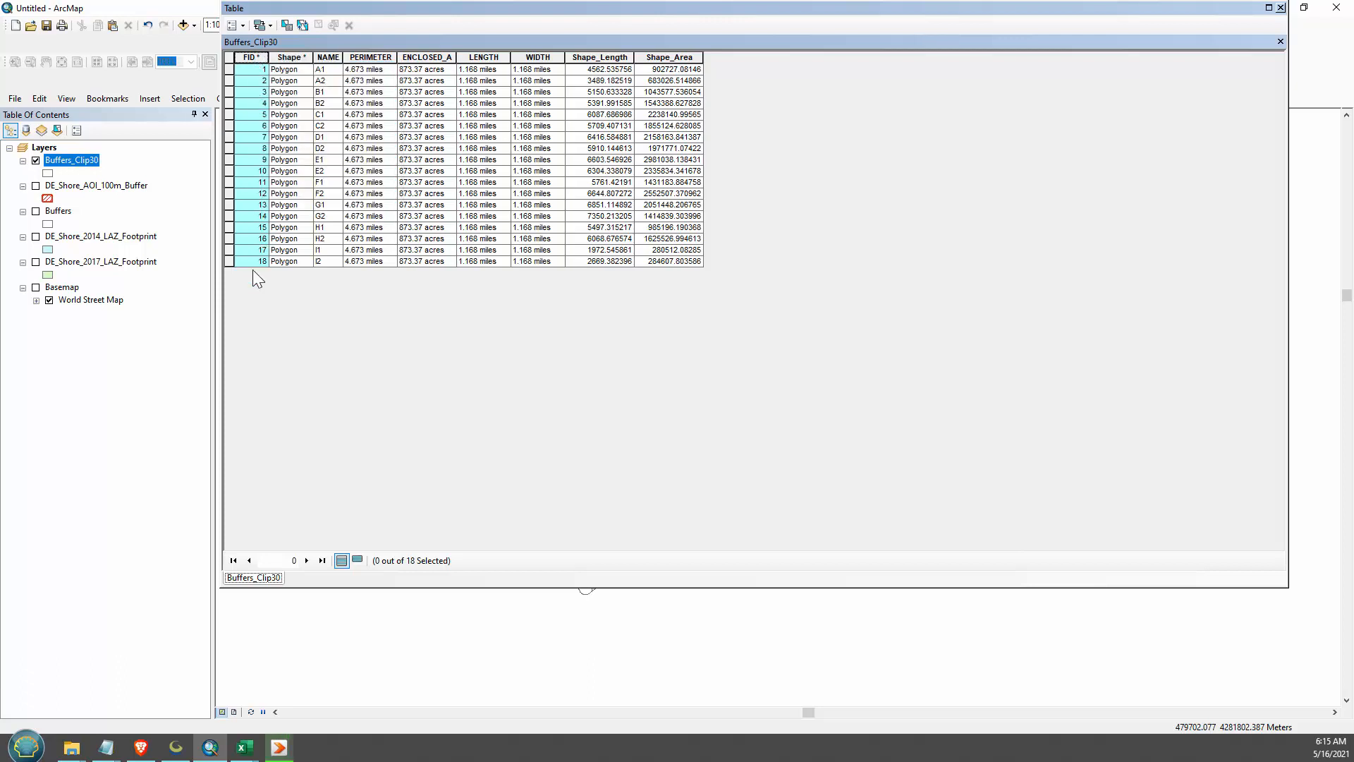
{"action": "left_click", "coordinate": [328, 57]}
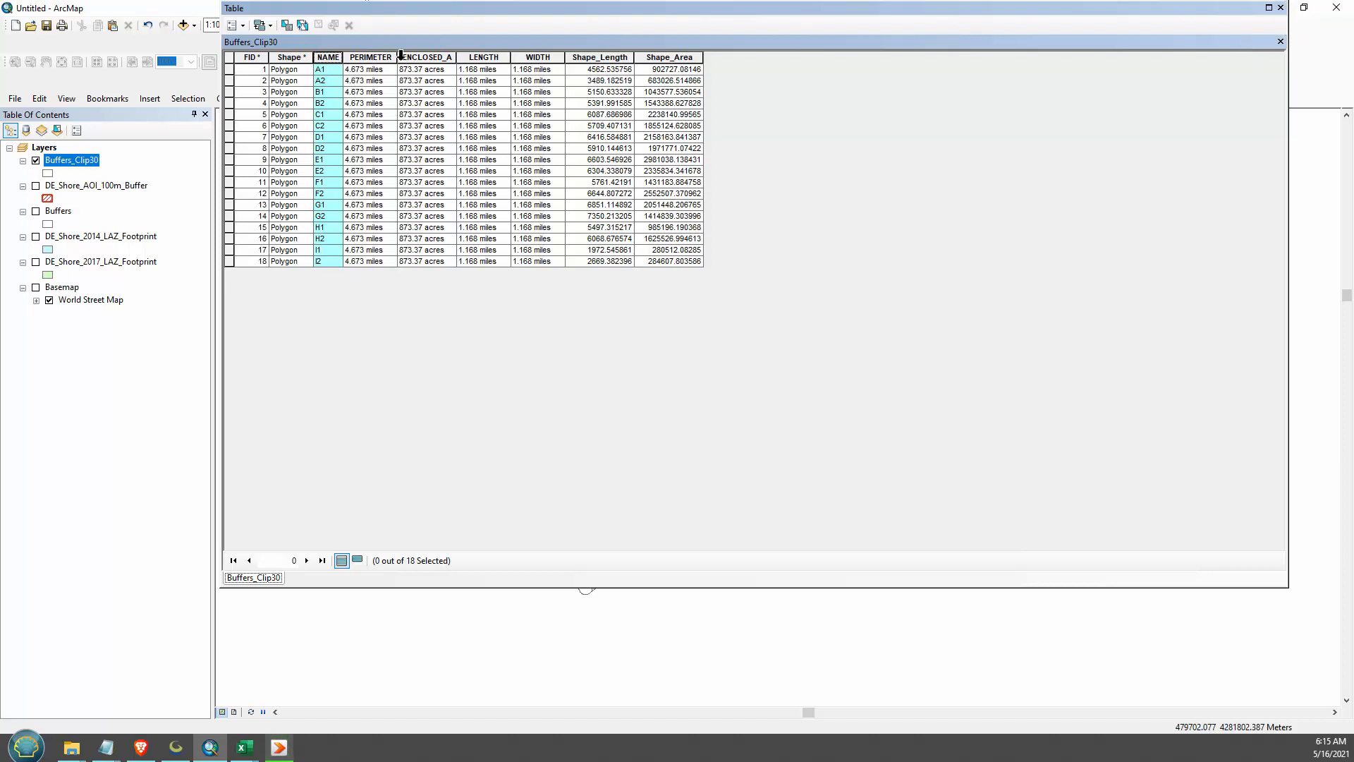
{"action": "left_click", "coordinate": [1281, 7]}
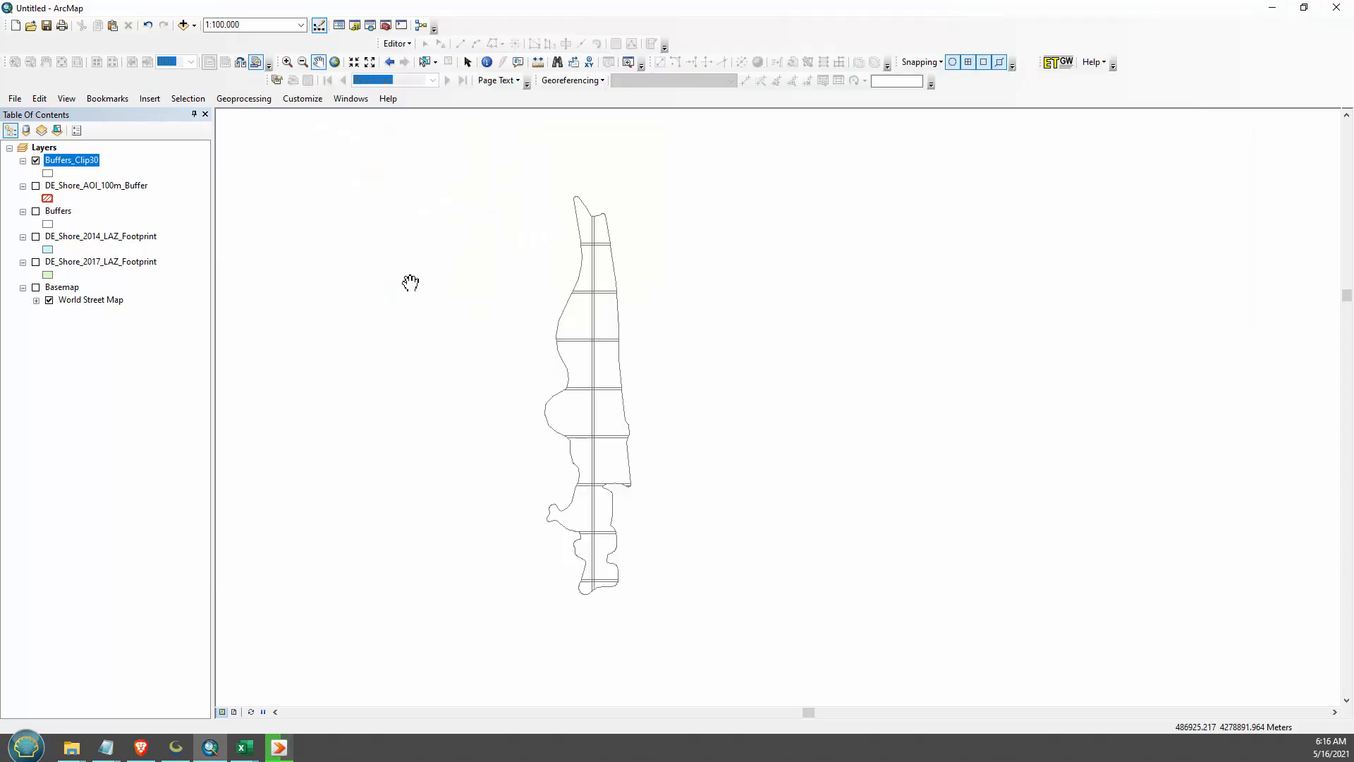
- Hide the clipped buffers layer, switch to Global Mapper and hide 2014_LPC_Map_Catalog, 1800m_Grid.shp and Buffers
{"action": "left_click", "coordinate": [36, 161]}
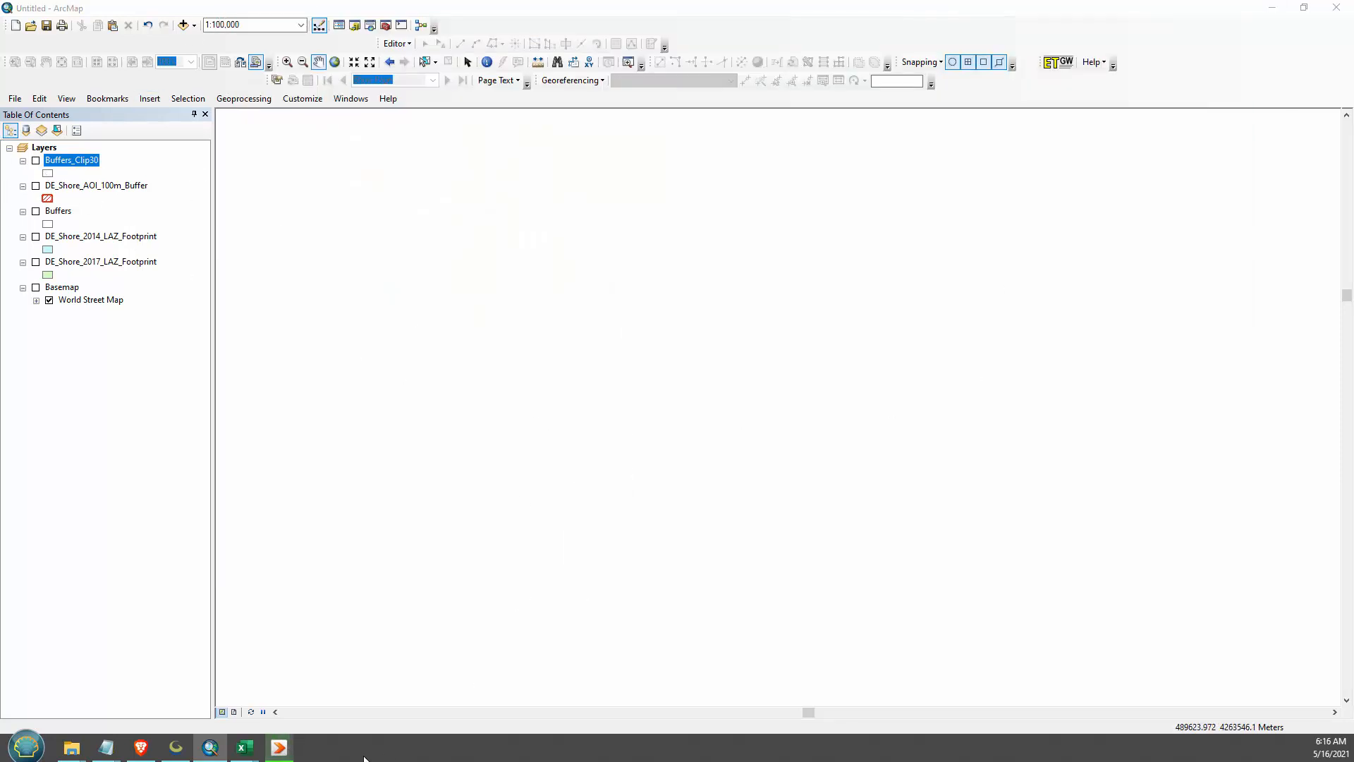
{"action": "left_click", "coordinate": [176, 747]}
{"action": "left_click", "coordinate": [497, 336]}
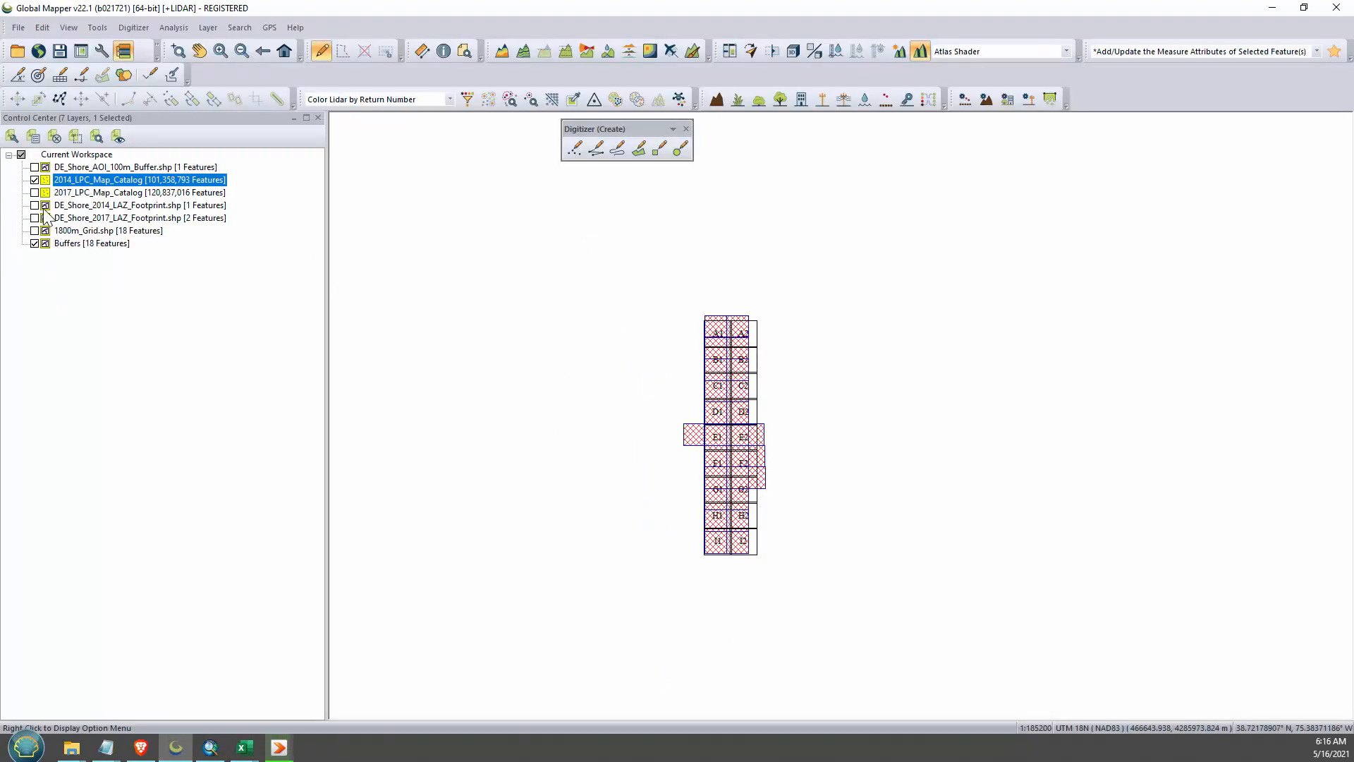
{"action": "left_click", "coordinate": [34, 180]}
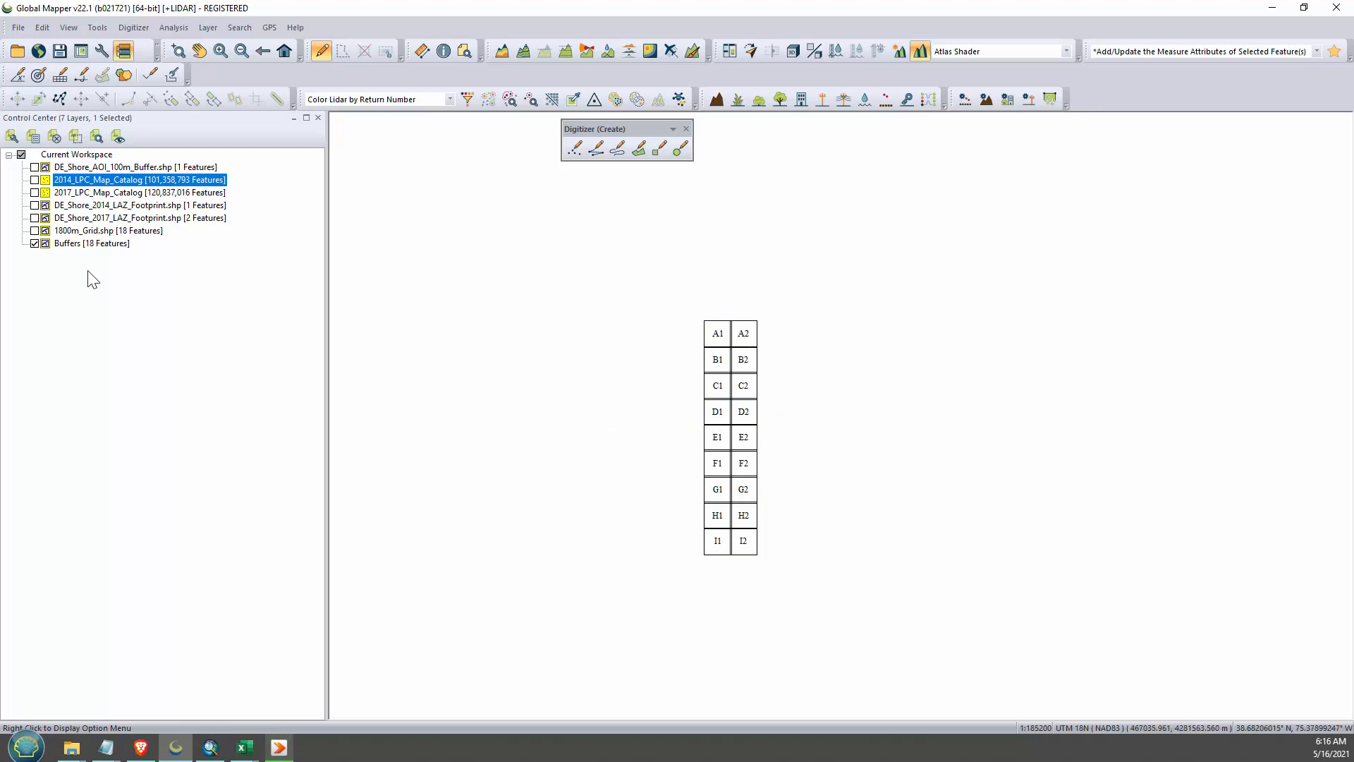
{"action": "left_click", "coordinate": [35, 230]}
{"action": "left_click", "coordinate": [35, 243]}
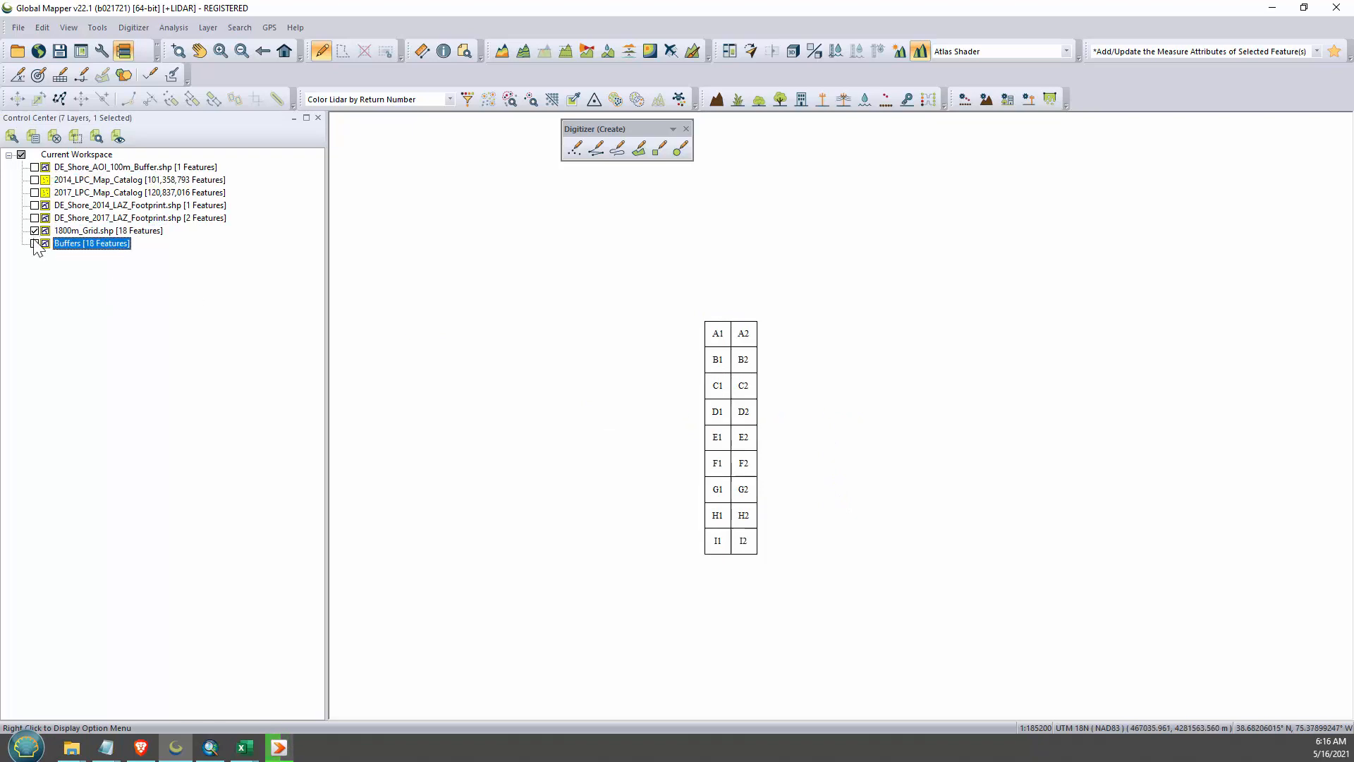
{"action": "left_click", "coordinate": [35, 231]}
- Unload the 1800m_Grid.shp and Buffers layers from the Global Mapper workspace
{"action": "right_click", "coordinate": [82, 232]}
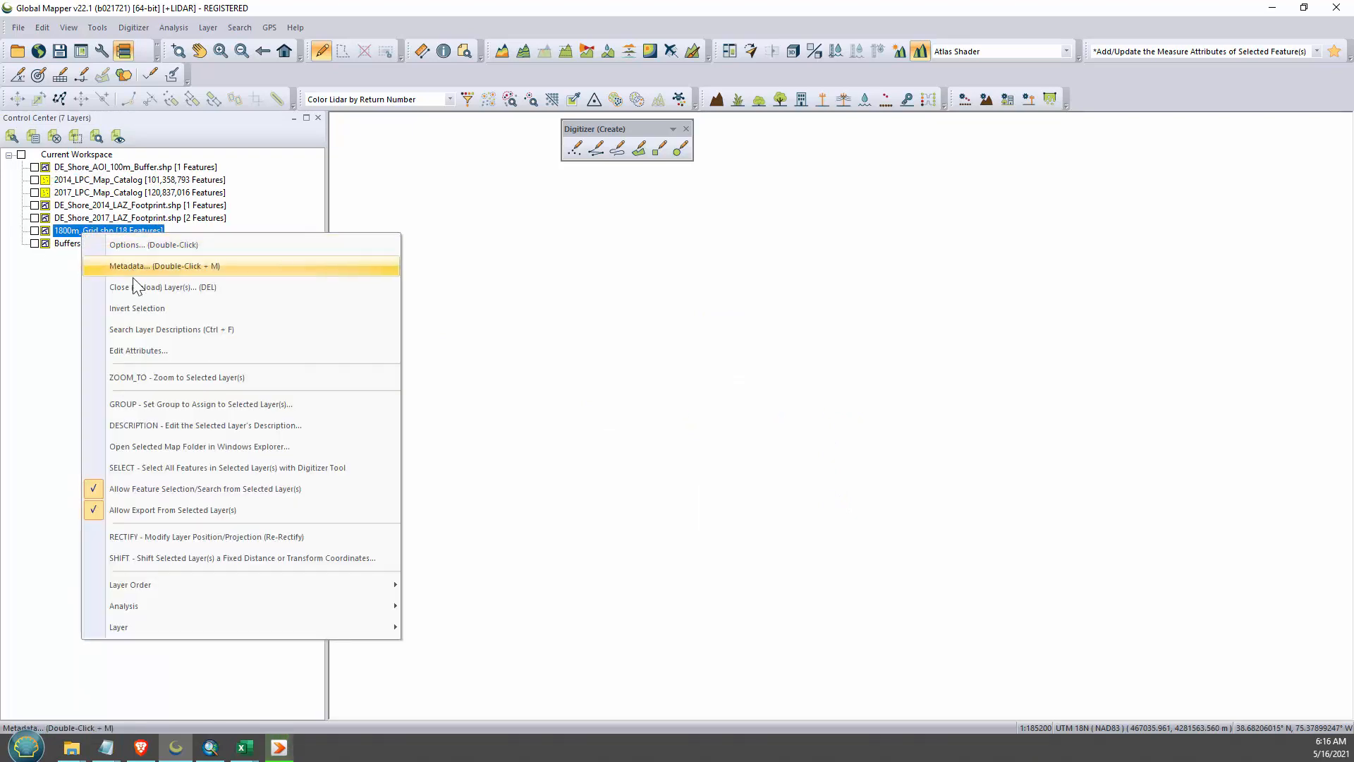
{"action": "left_click", "coordinate": [136, 285]}
{"action": "right_click", "coordinate": [85, 232]}
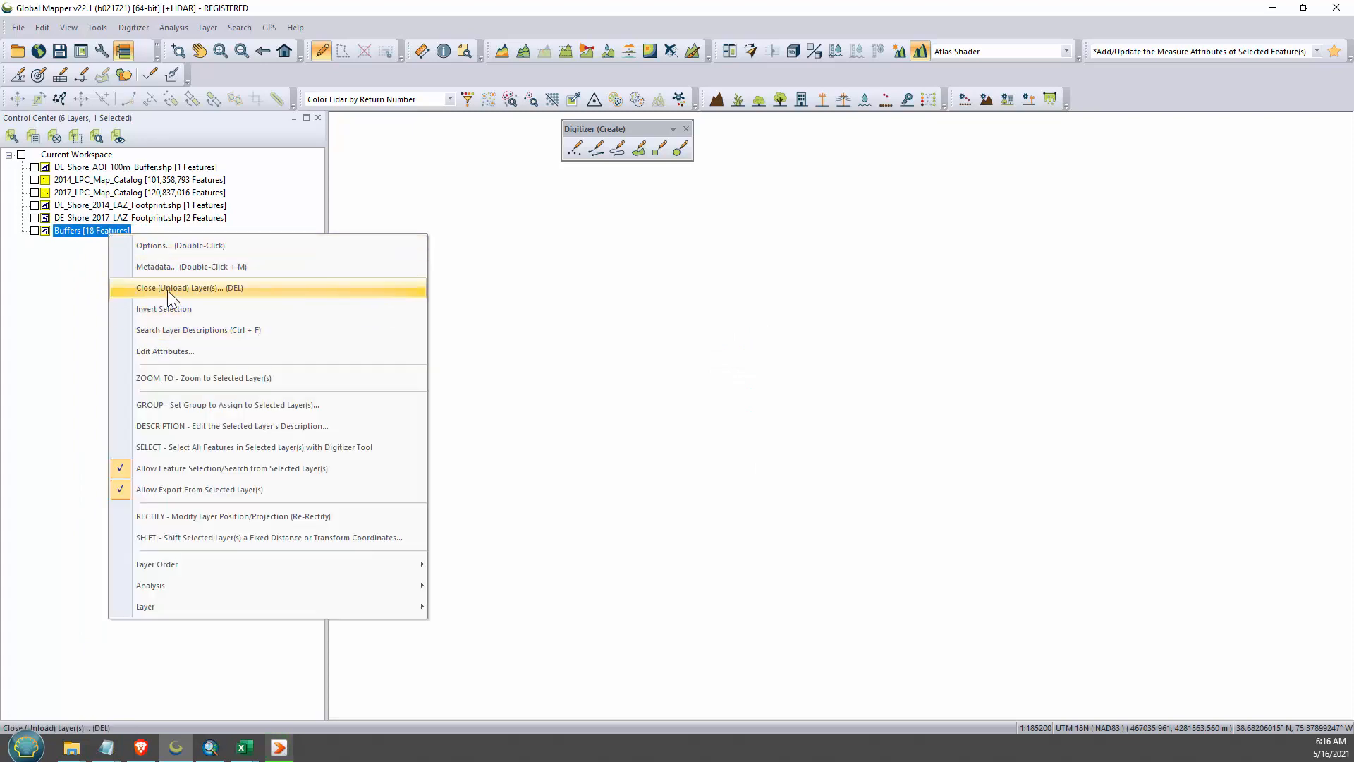
{"action": "left_click", "coordinate": [167, 290]}
{"action": "left_click", "coordinate": [727, 423]}
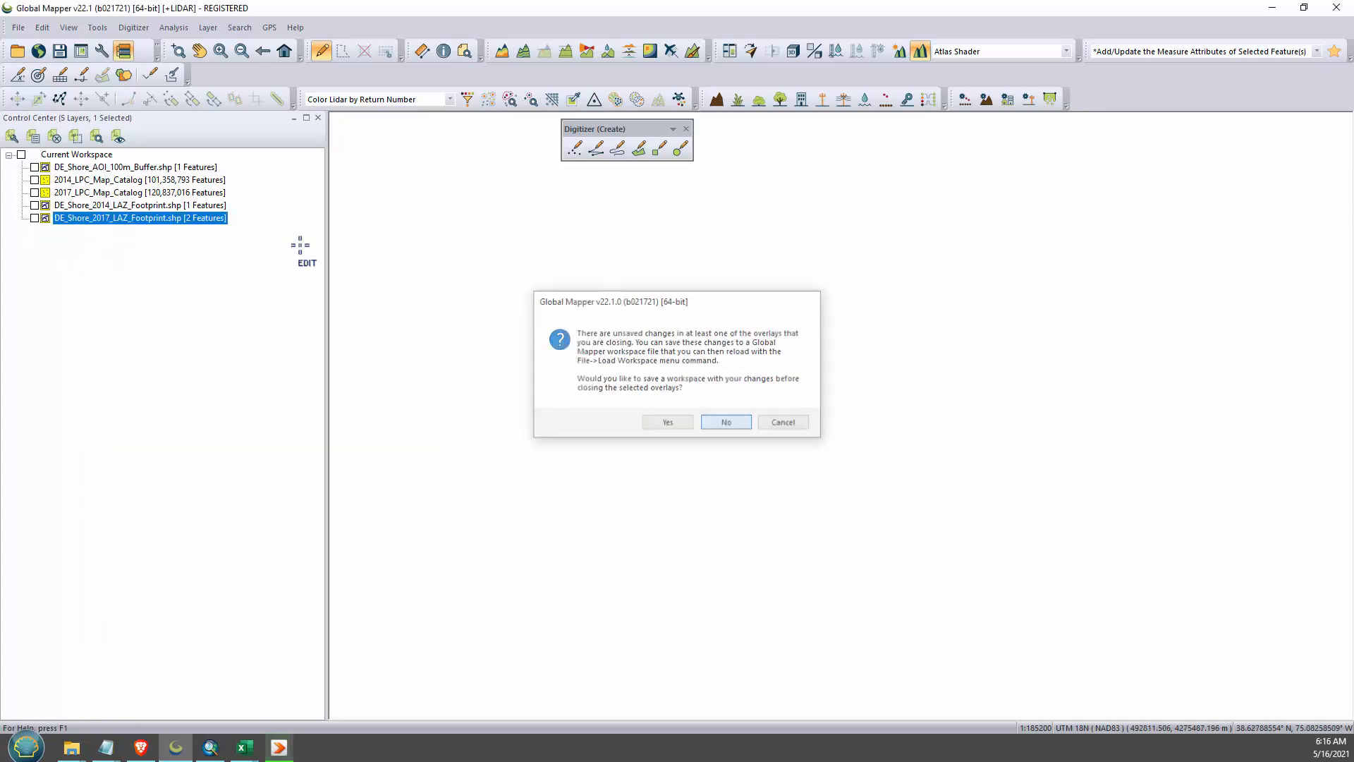
- Show DE_Shore_AOI_100m_Buffer.shp and create an 1800 by 1800 meter grid, calculating the cell counts to fill the AOI's bounding rectangle
{"action": "left_click", "coordinate": [34, 167]}
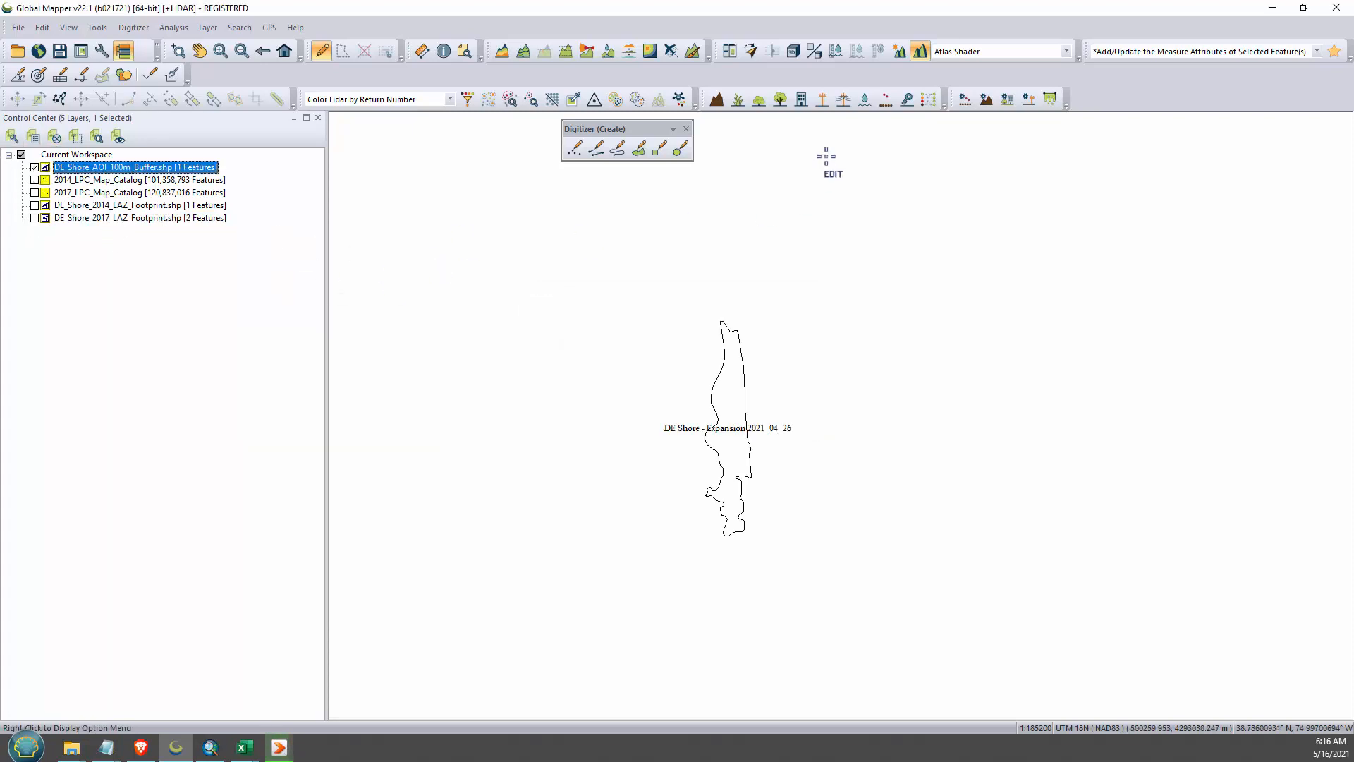
{"action": "left_click", "coordinate": [60, 75]}
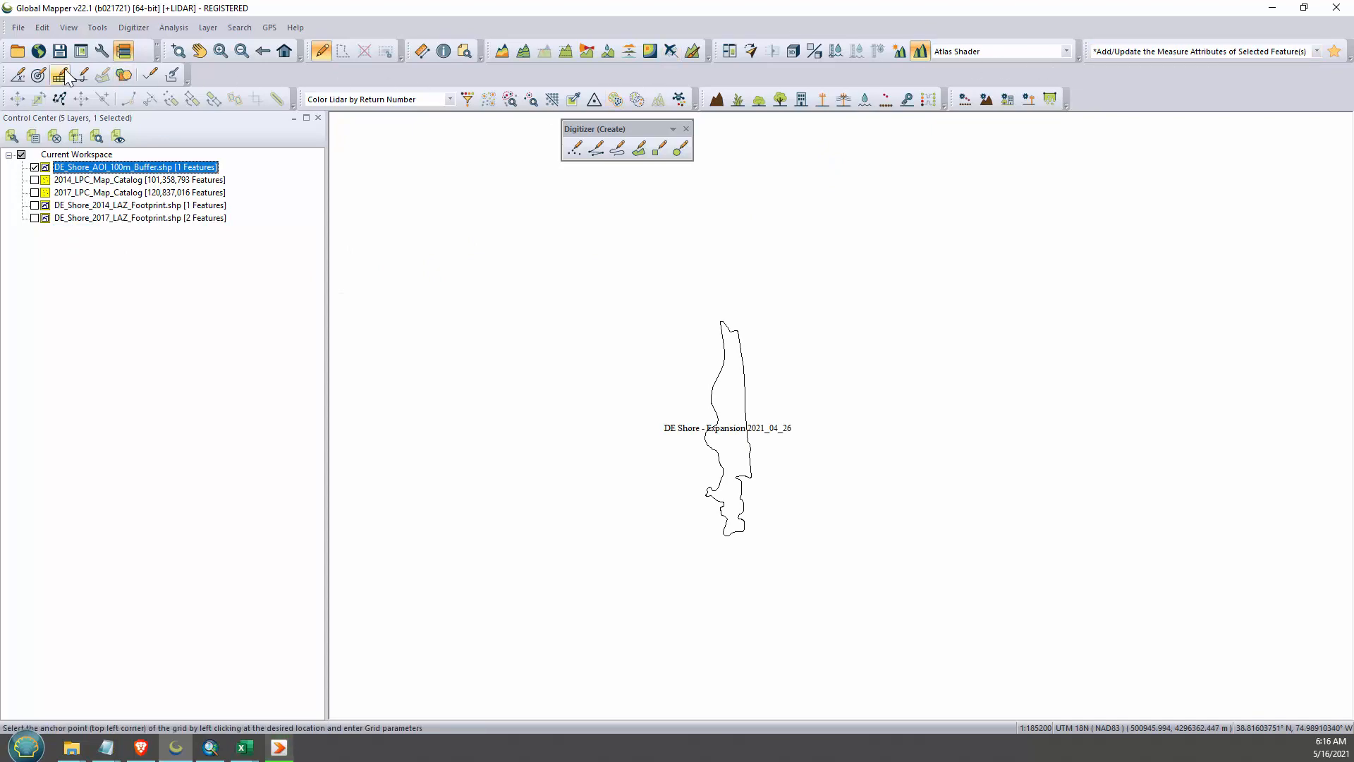
{"action": "left_click", "coordinate": [670, 310]}
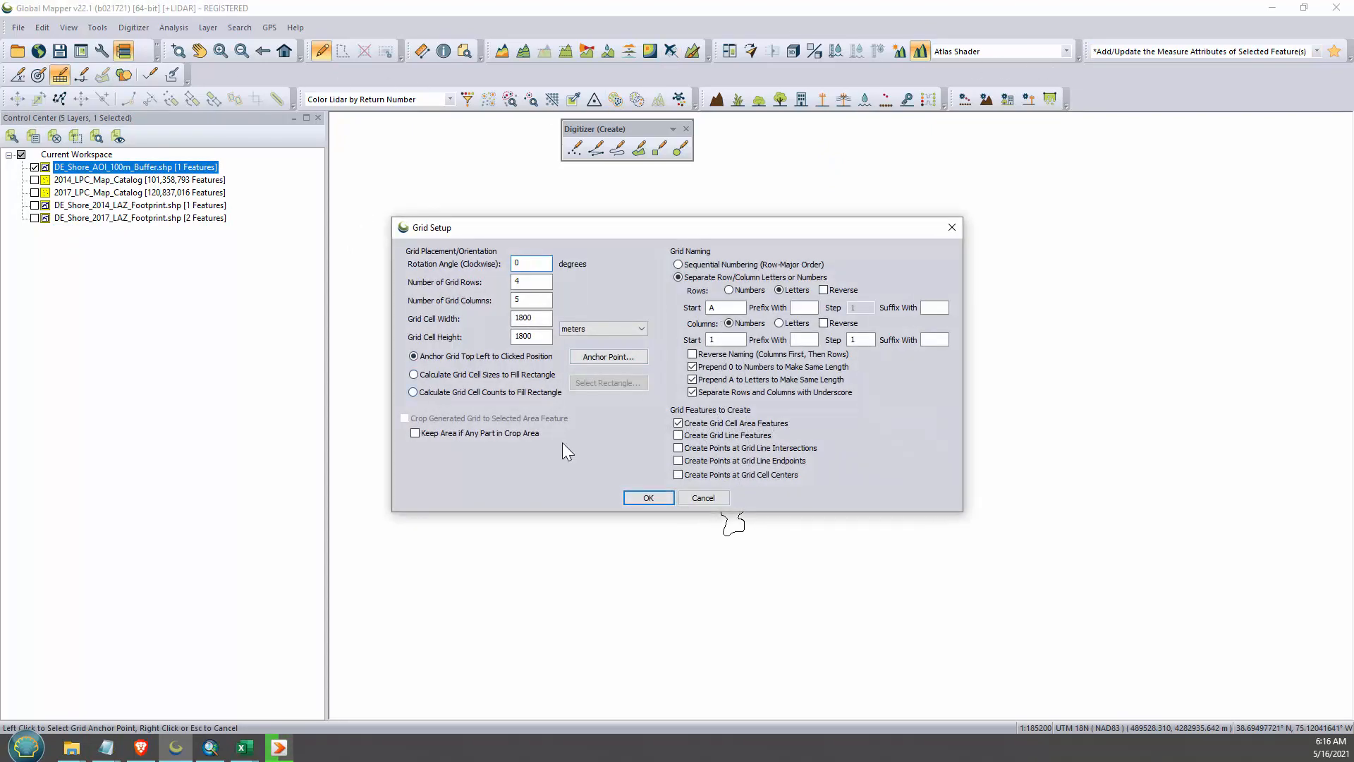
{"action": "left_click", "coordinate": [490, 392]}
{"action": "left_click", "coordinate": [592, 559]}
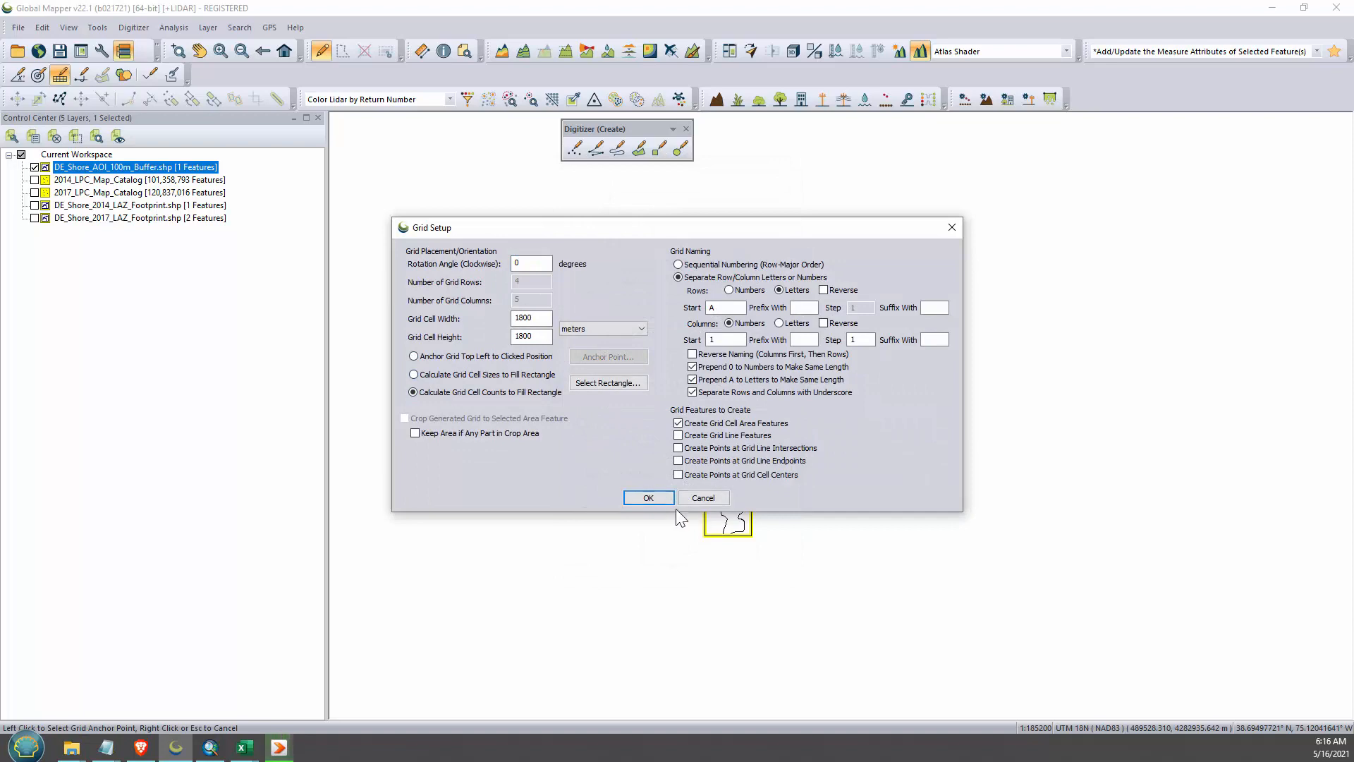
{"action": "left_click", "coordinate": [667, 500]}
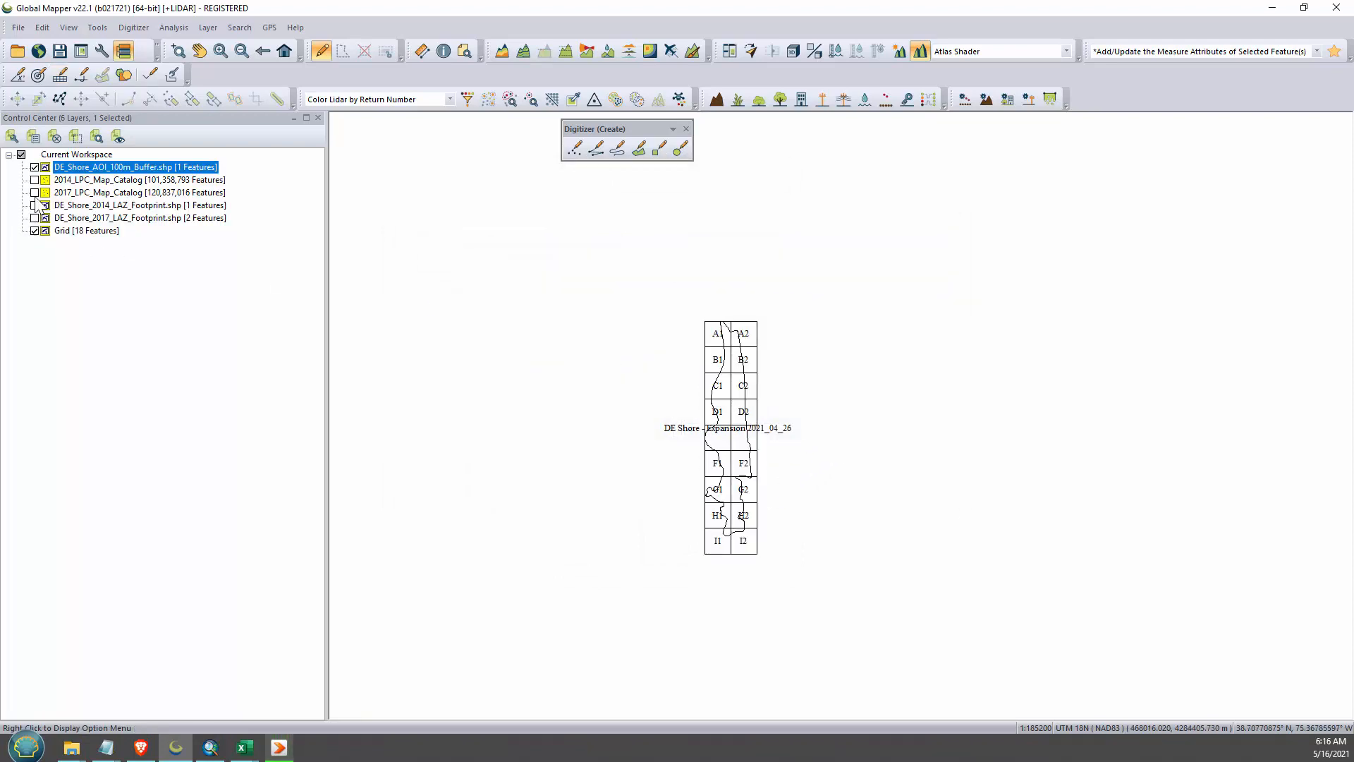
- Hide the AOI layer, select all grid cells and create 40 meter rectangular, uncombined buffers around them in a new layer named Buffers
{"action": "left_click", "coordinate": [34, 168]}
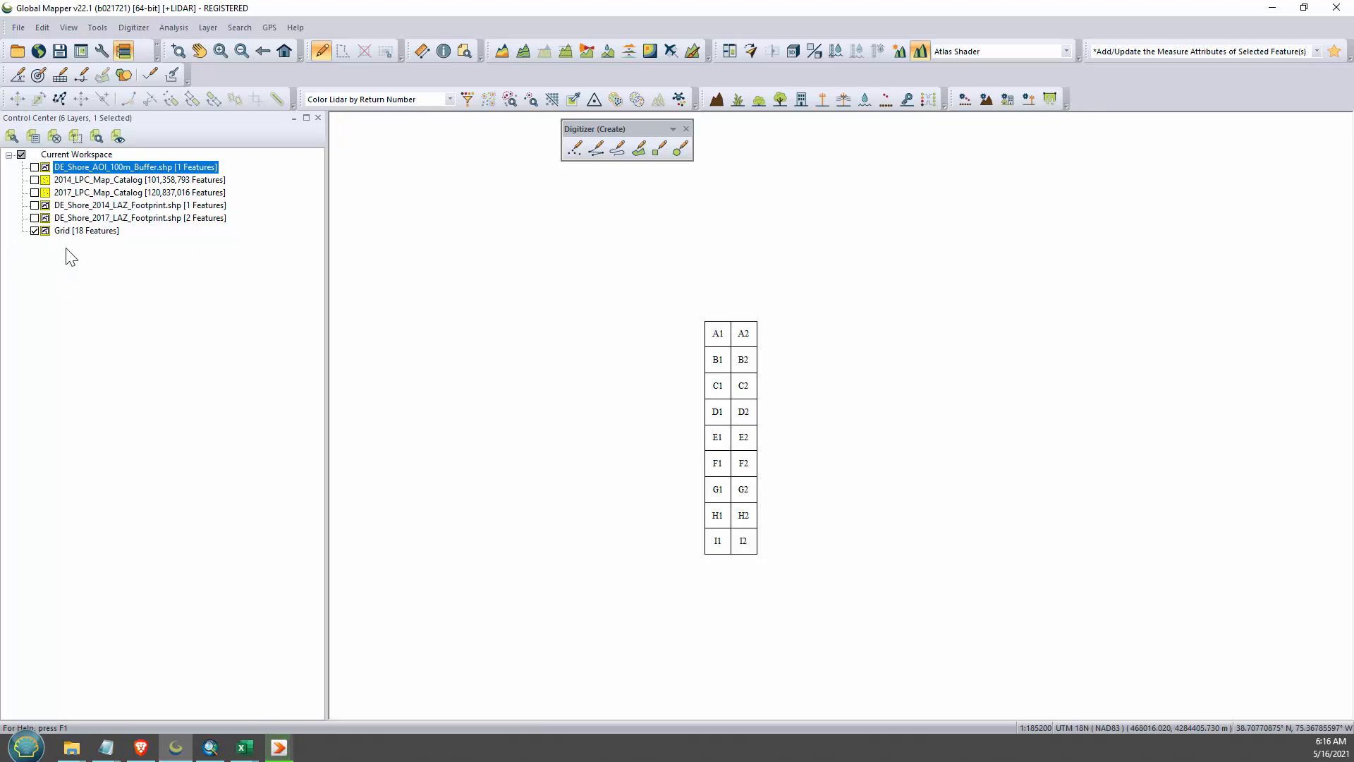
{"action": "left_click_drag", "start_coordinate": [657, 265], "coordinate": [844, 577]}
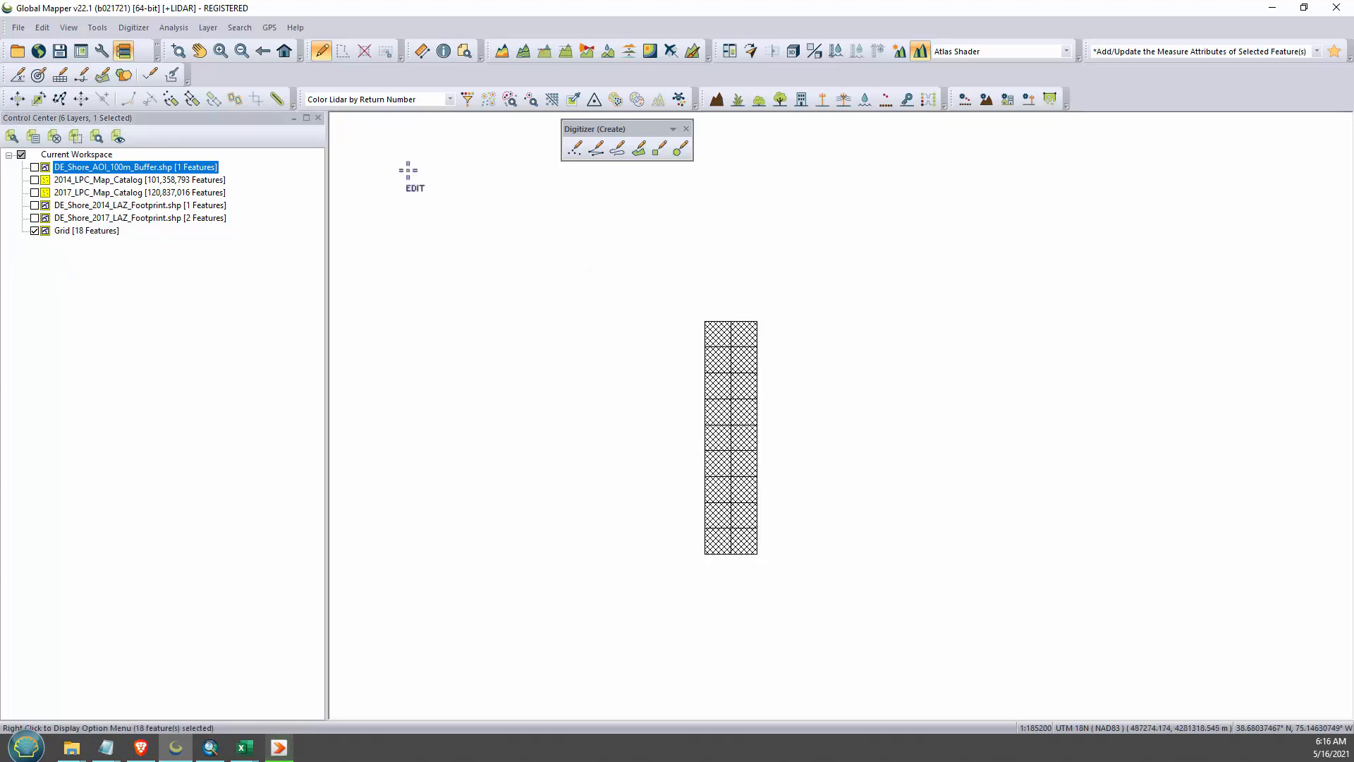
{"action": "right_click", "coordinate": [730, 349]}
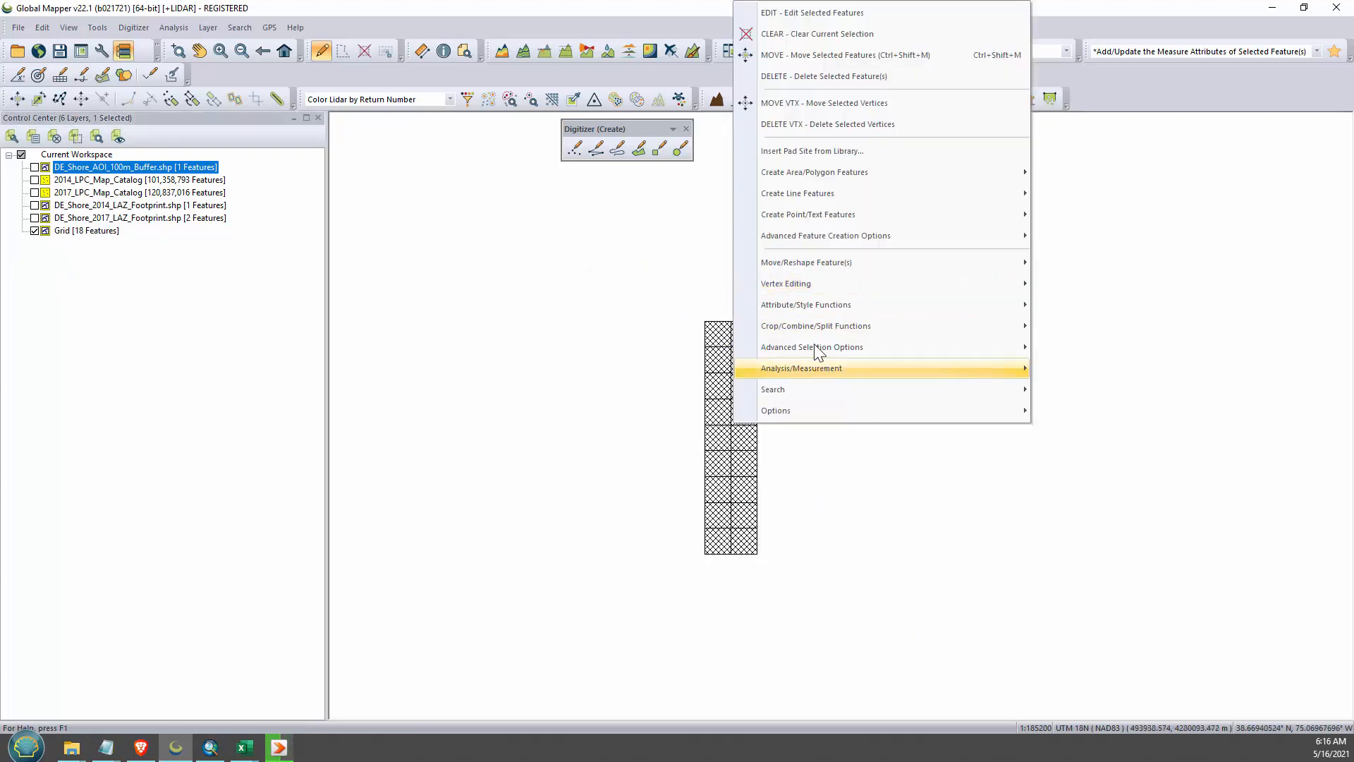
{"action": "mouse_move", "coordinate": [817, 238]}
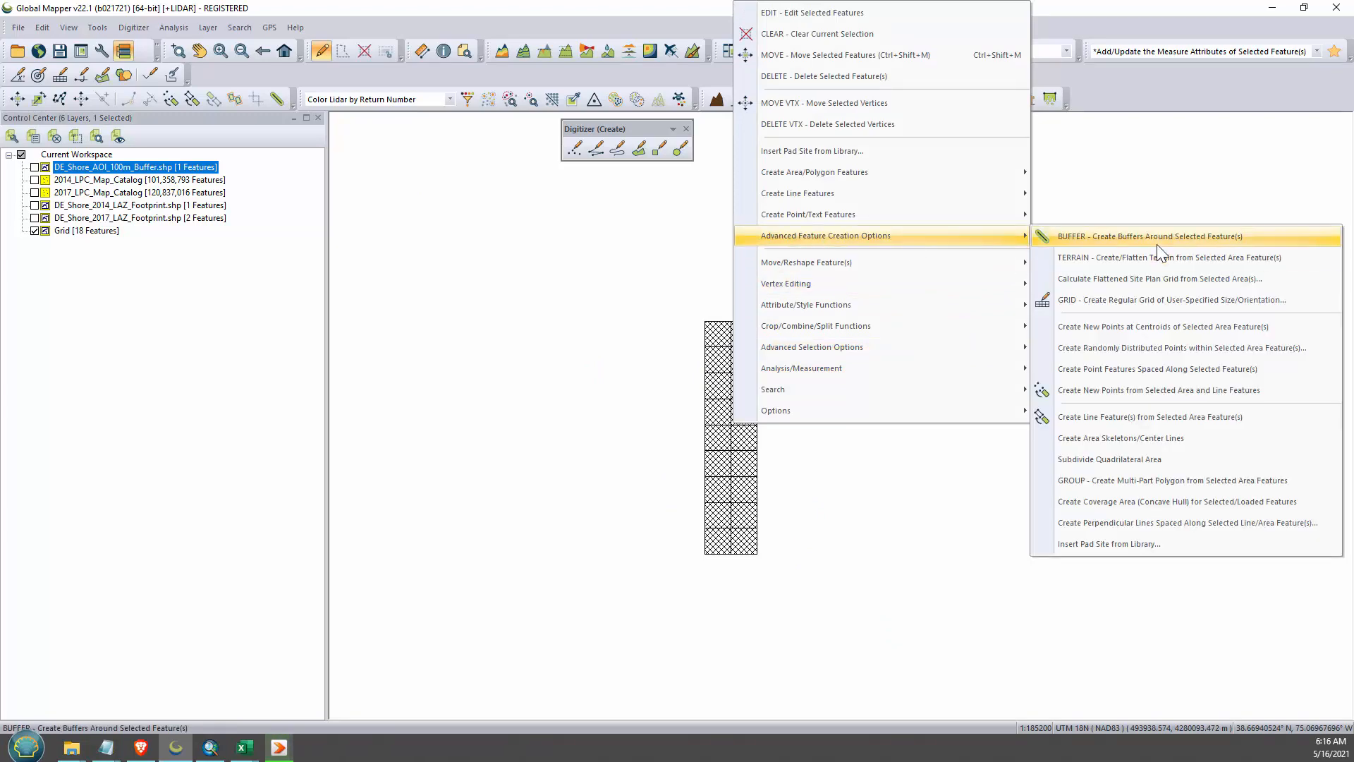
{"action": "left_click", "coordinate": [1100, 236]}
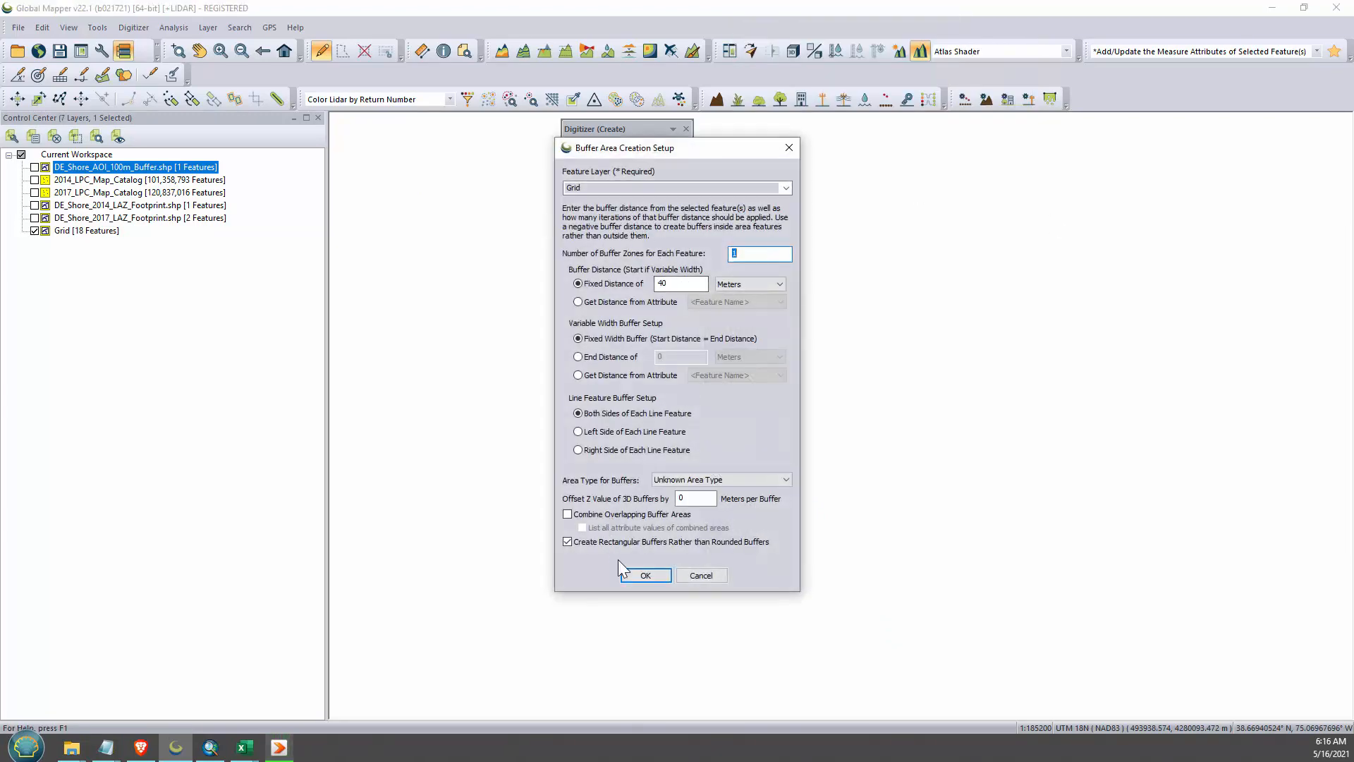
{"action": "left_click", "coordinate": [786, 187]}
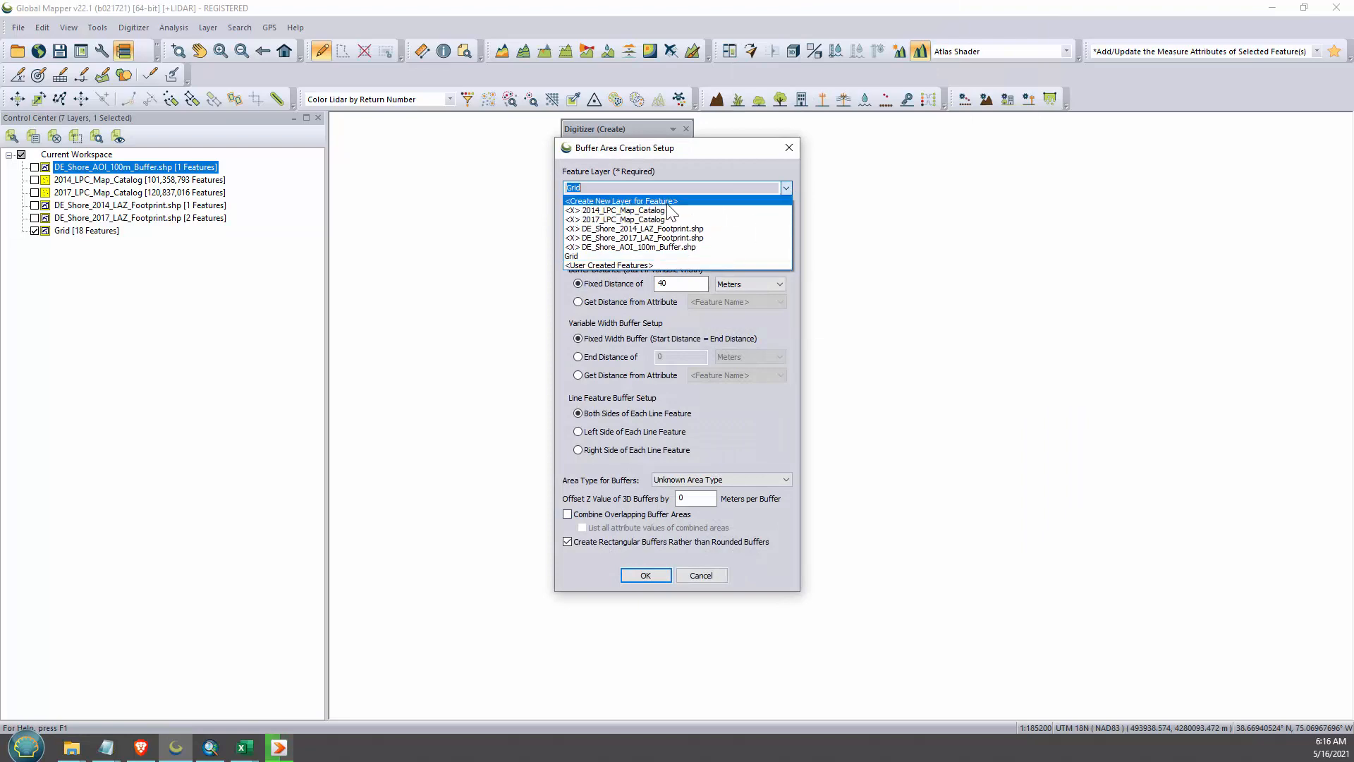
{"action": "left_click", "coordinate": [633, 213]}
{"action": "type", "text": "Buffers"}
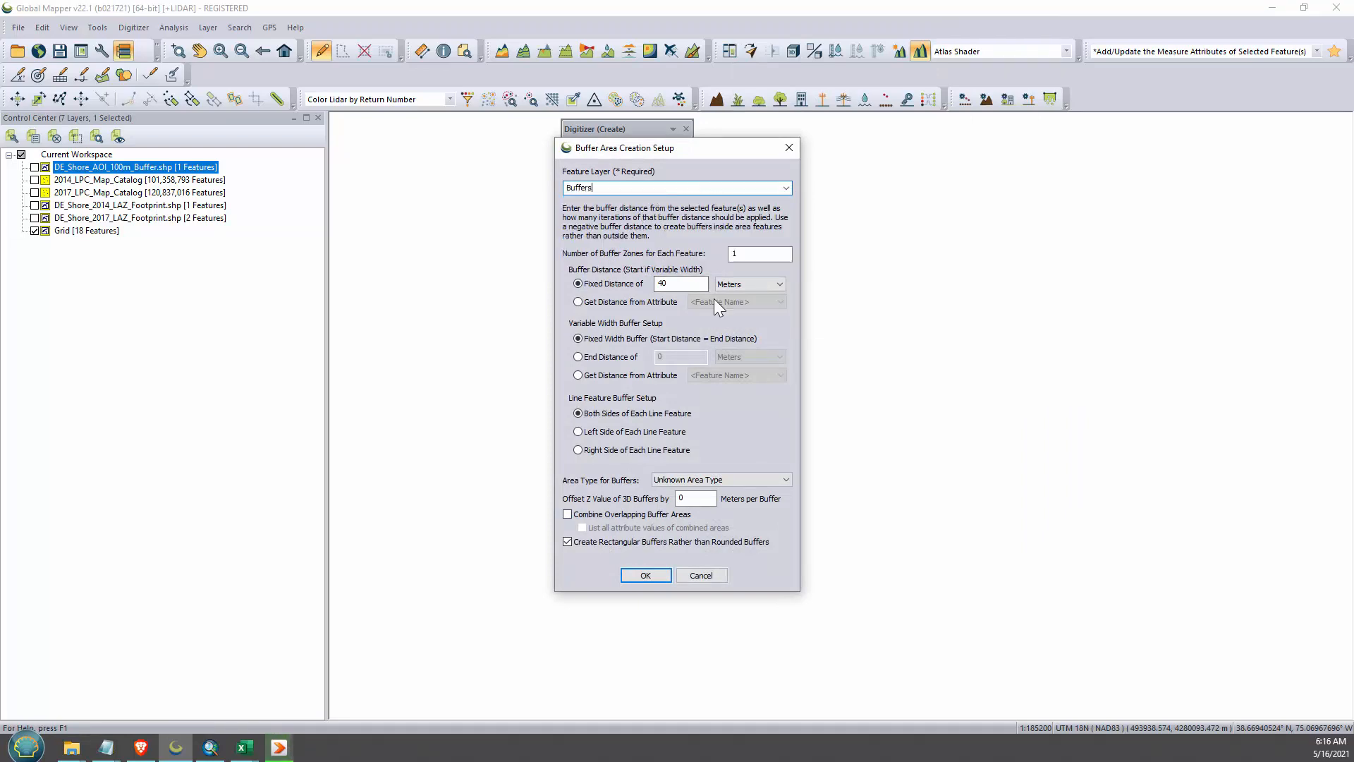
{"action": "key", "text": "Return"}
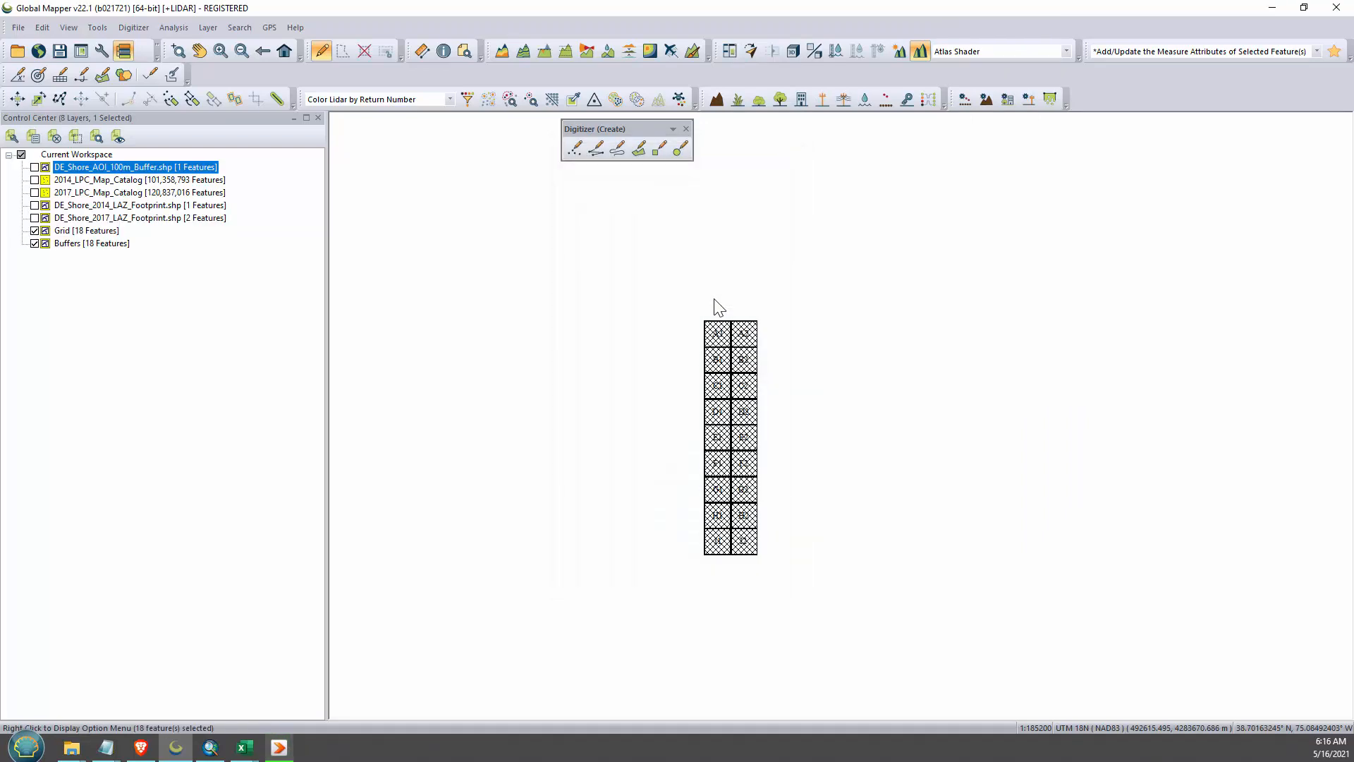
- Hide the Grid layer and export the Buffers areas as the shapefile Buffers2.shp in the Temp folder
{"action": "left_click", "coordinate": [35, 231]}
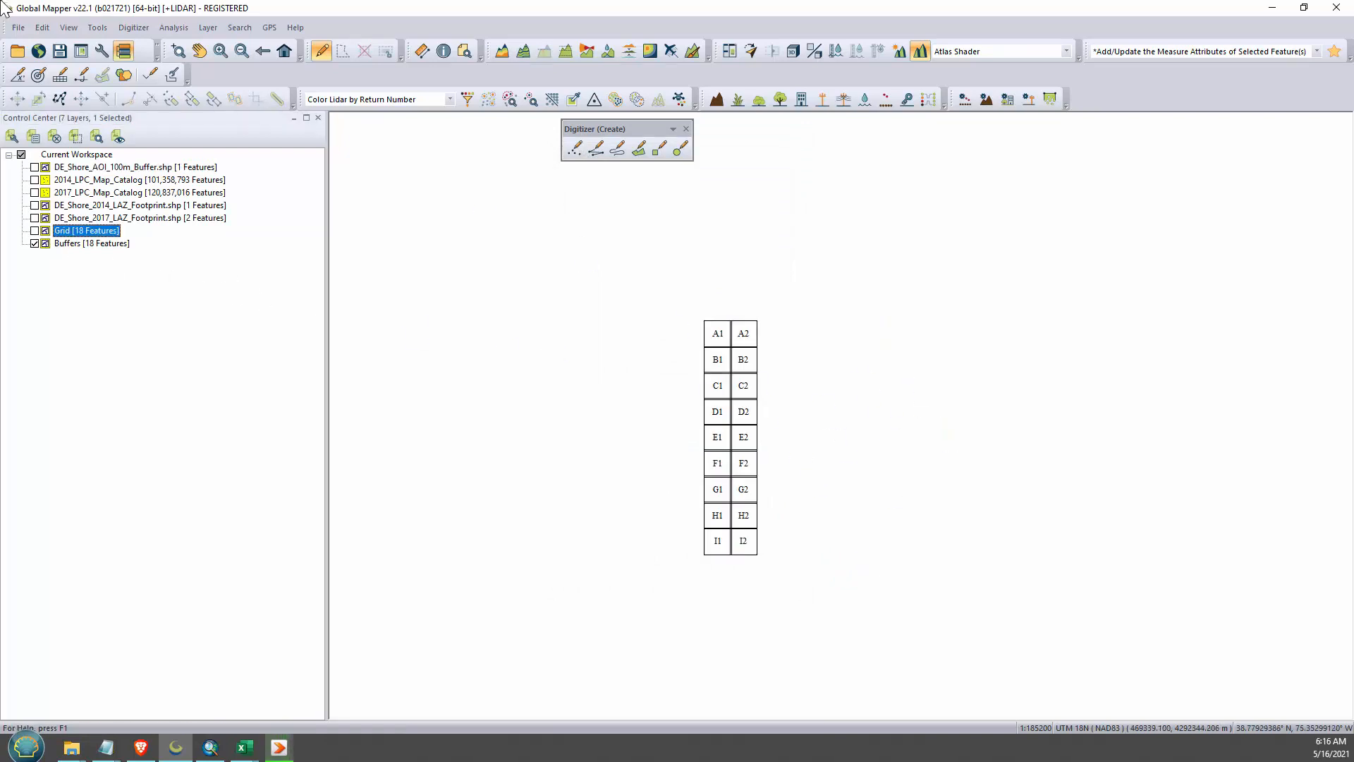
{"action": "left_click", "coordinate": [18, 27]}
{"action": "mouse_move", "coordinate": [198, 386]}
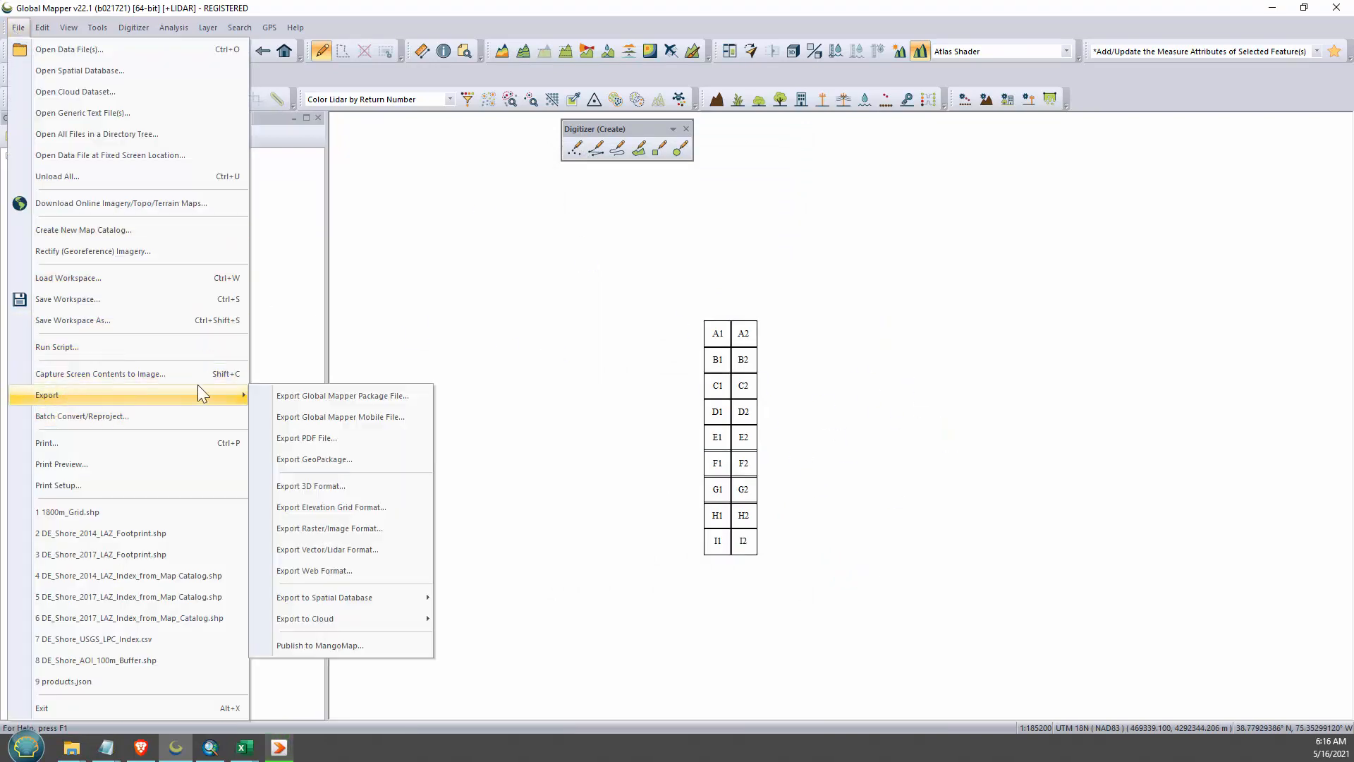
{"action": "left_click", "coordinate": [353, 549]}
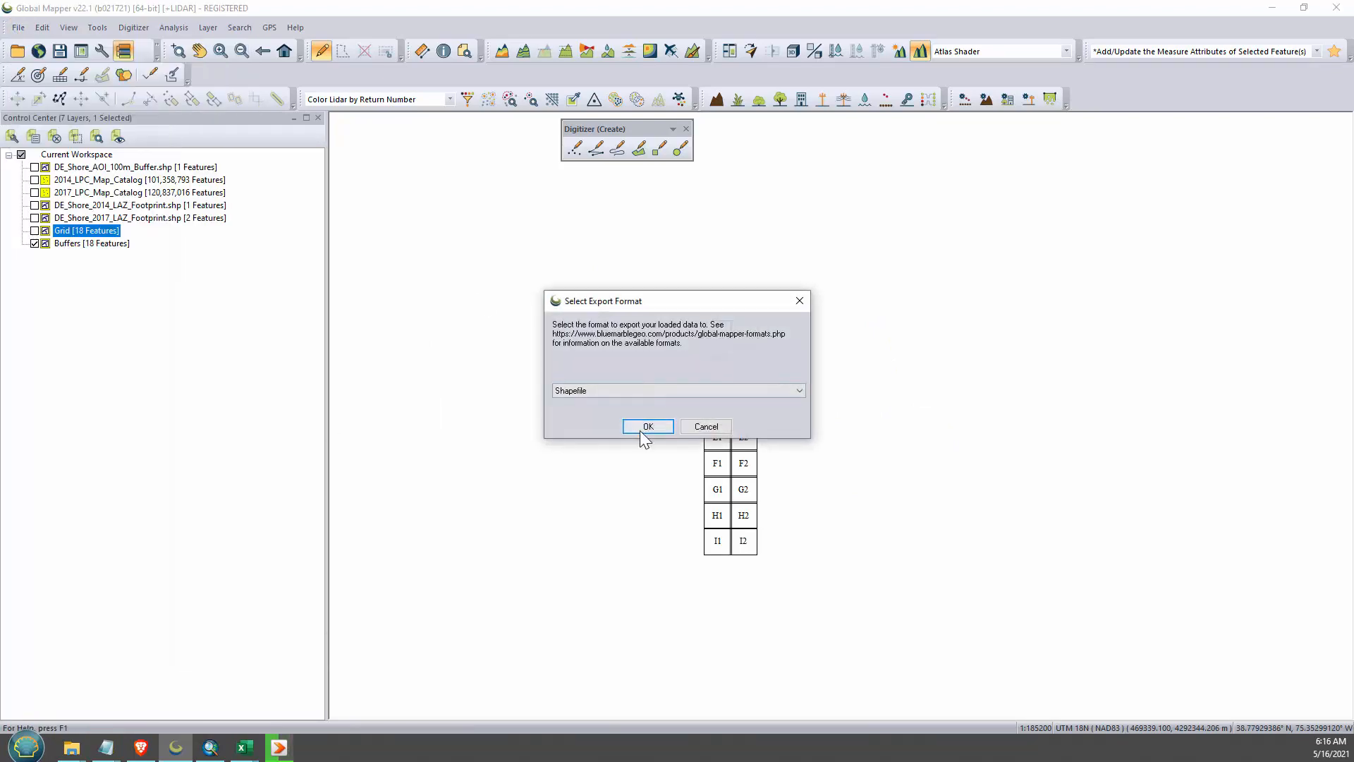
{"action": "left_click", "coordinate": [648, 426]}
{"action": "left_click", "coordinate": [545, 231]}
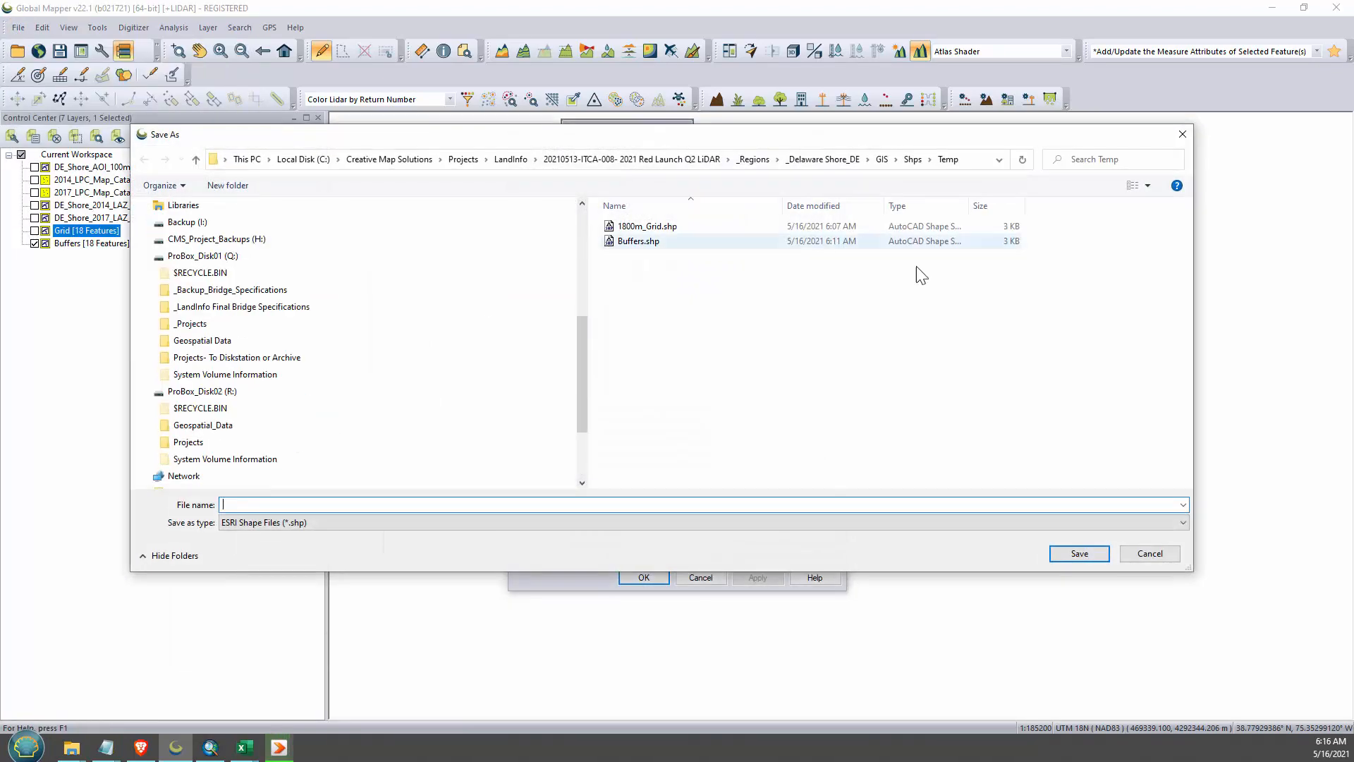
{"action": "left_click", "coordinate": [645, 241]}
{"action": "double_click", "coordinate": [253, 505]}
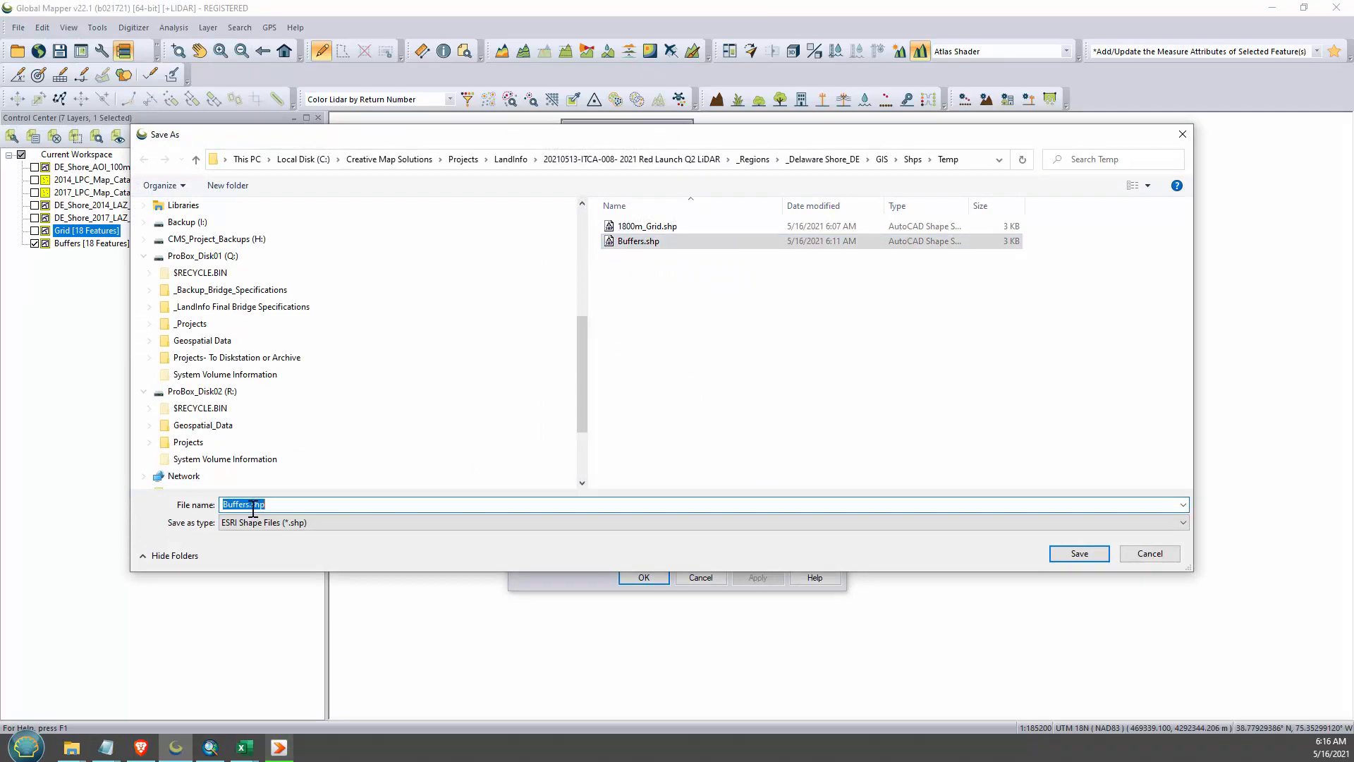
{"action": "left_click", "coordinate": [252, 505]}
{"action": "type", "text": "2"}
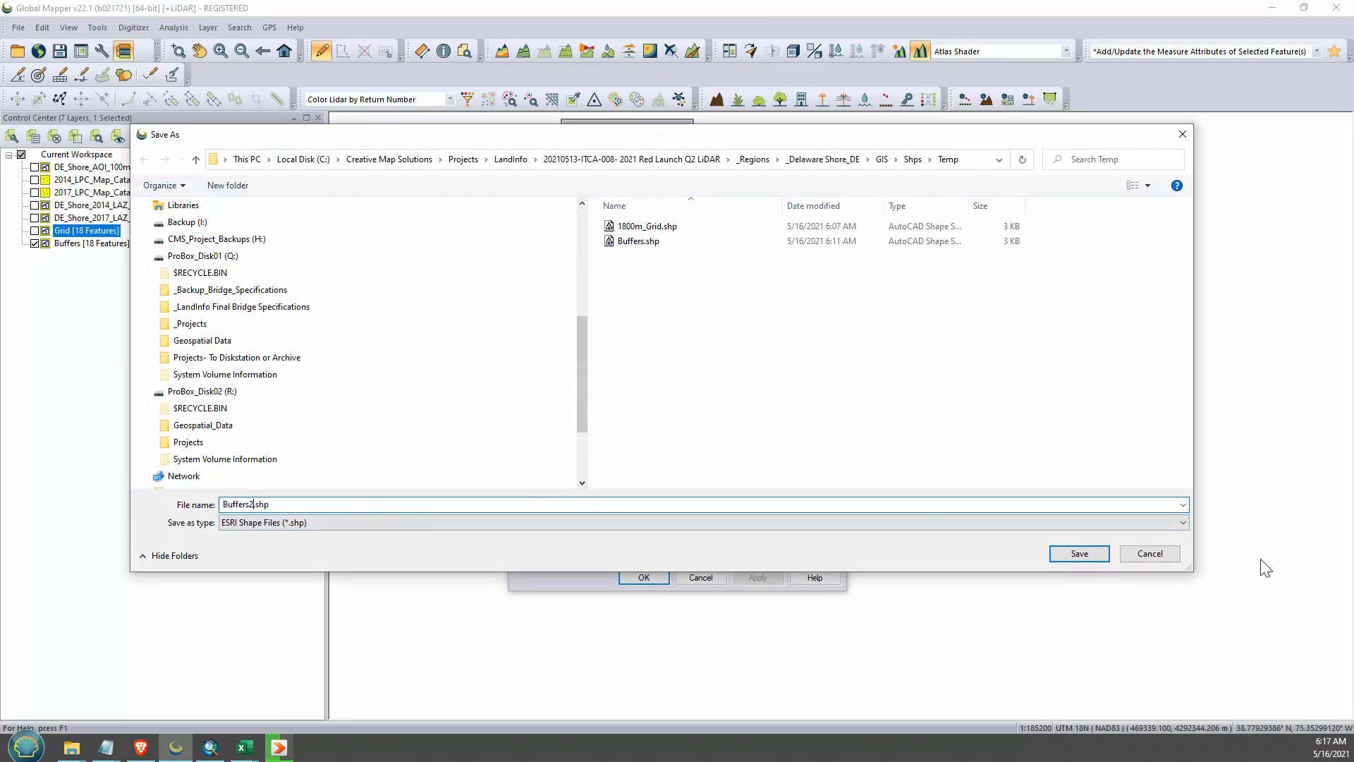
{"action": "left_click", "coordinate": [1062, 558]}
{"action": "left_click", "coordinate": [642, 577]}
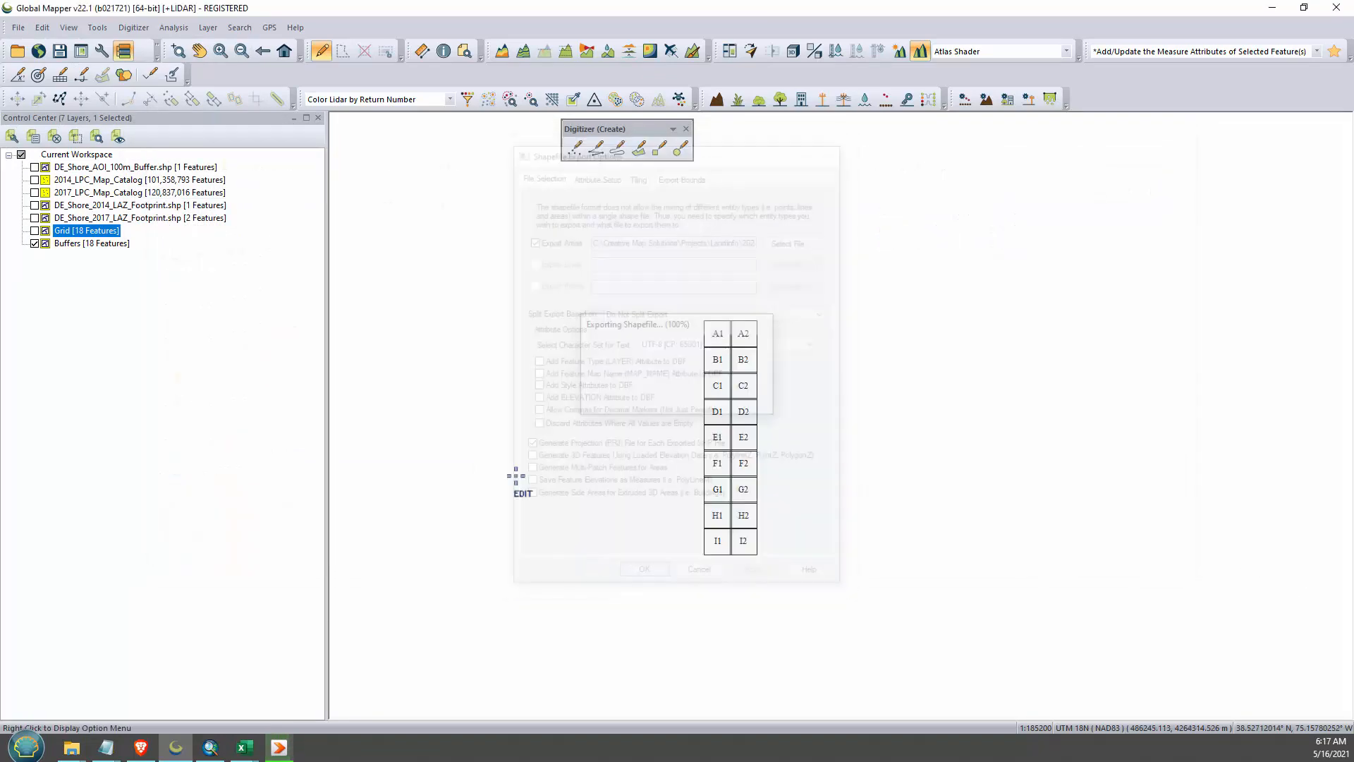
- Switch to ArcMap and add the Buffers2 shapefile to the map
{"action": "key", "text": "alt+Tab"}
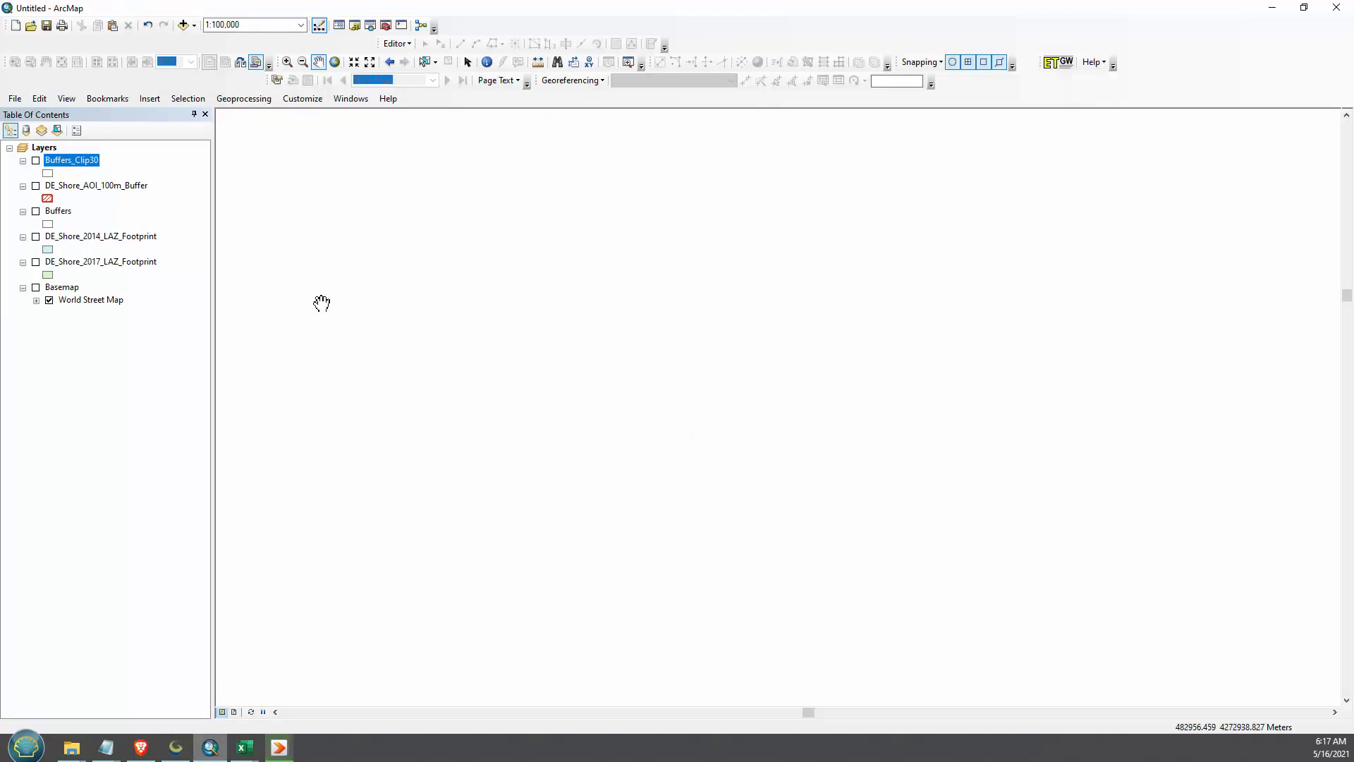
{"action": "left_click", "coordinate": [184, 25]}
{"action": "left_click", "coordinate": [554, 346]}
{"action": "left_click", "coordinate": [816, 440]}
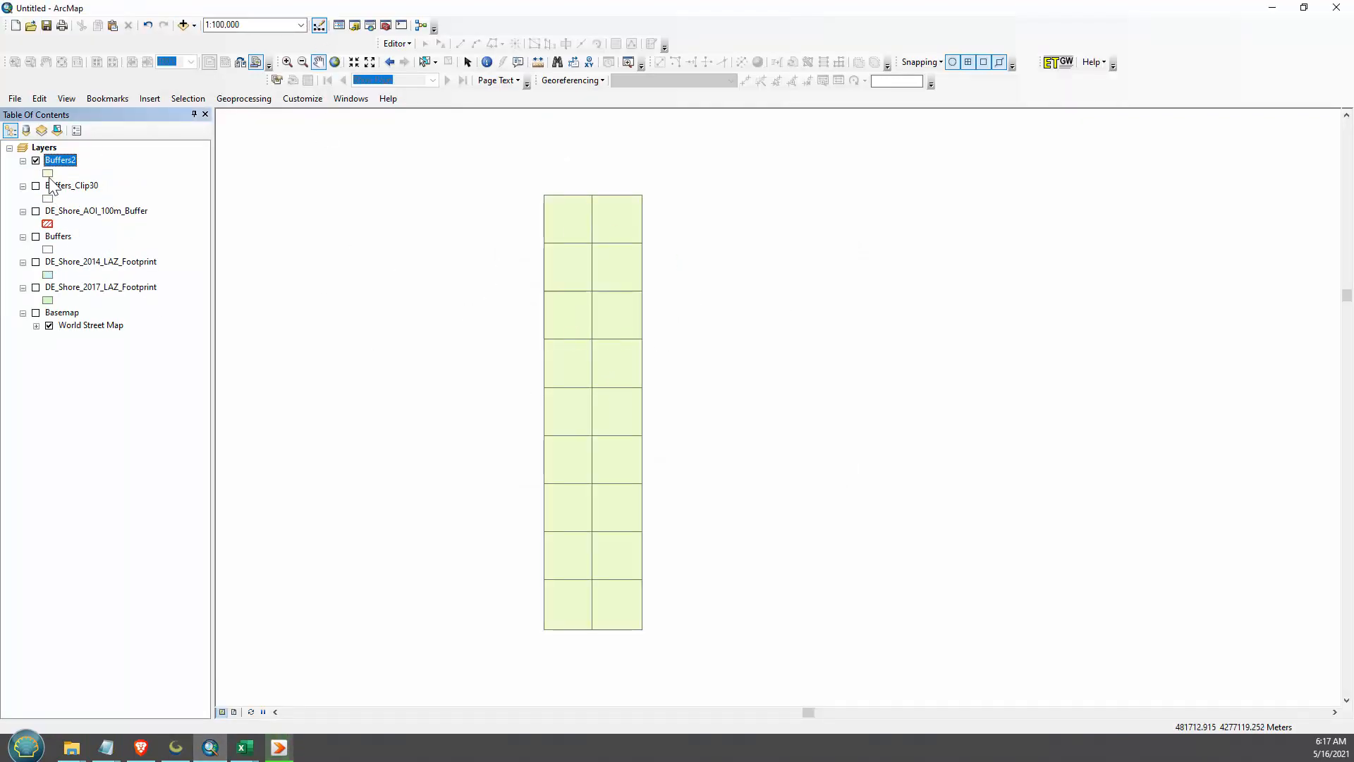
- Set the Buffers2 layer's symbol to no fill color with an orange outline
{"action": "left_click", "coordinate": [47, 173]}
{"action": "left_click", "coordinate": [986, 355]}
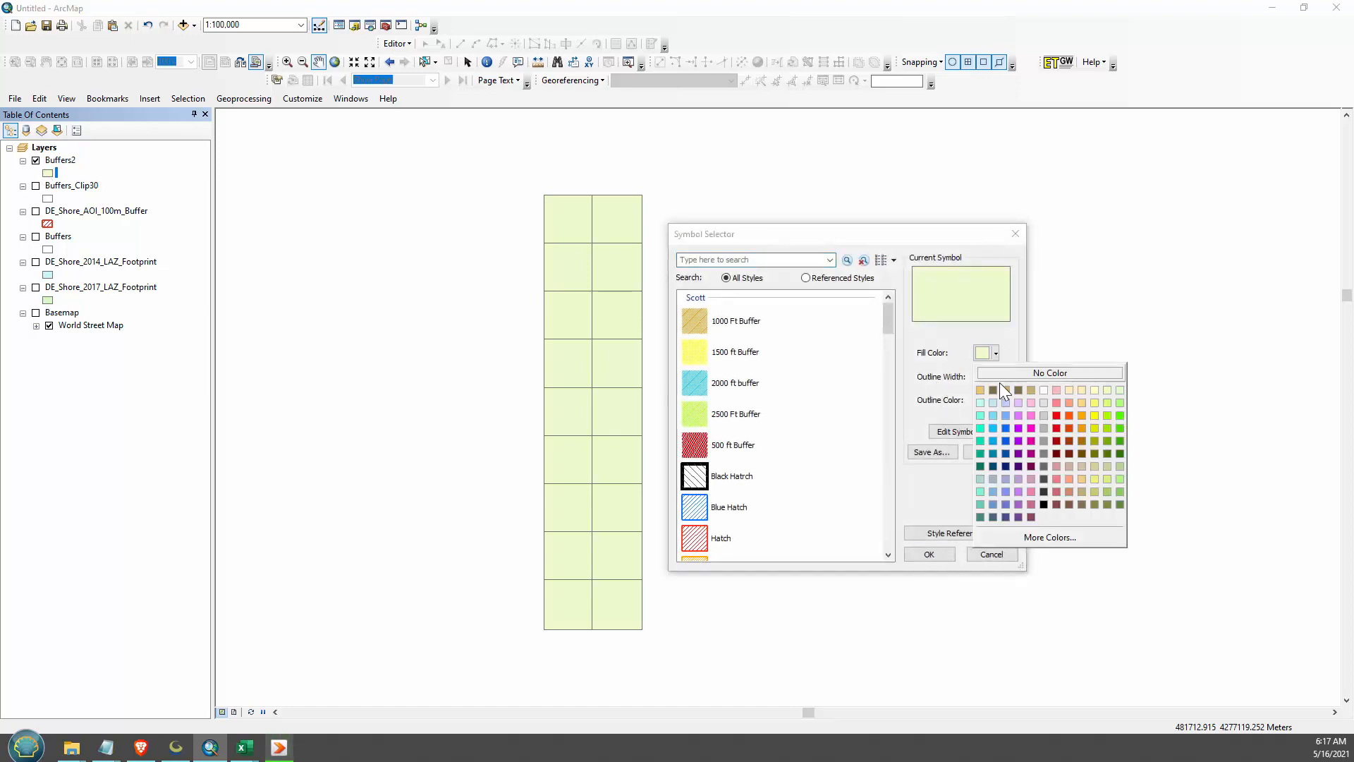
{"action": "left_click", "coordinate": [1000, 382]}
{"action": "left_click", "coordinate": [982, 400]}
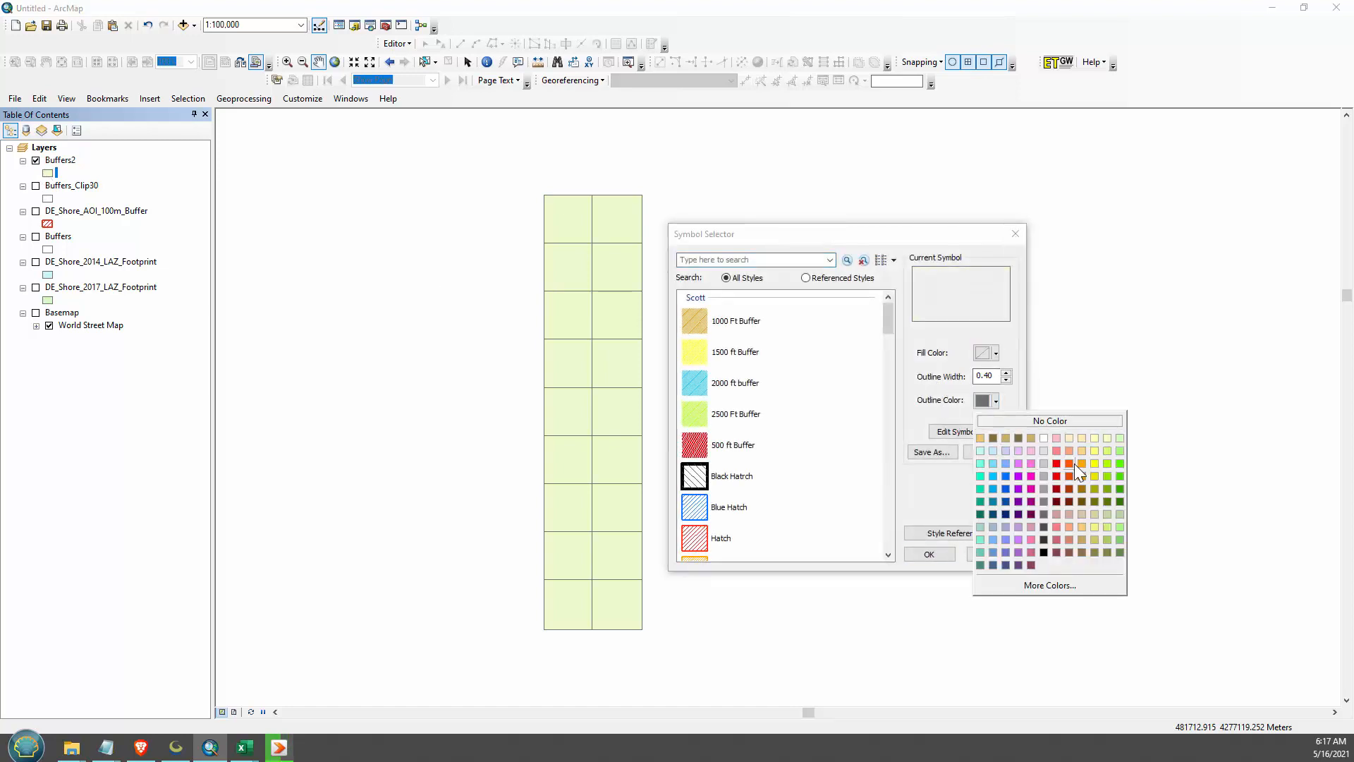
{"action": "left_click", "coordinate": [1070, 465]}
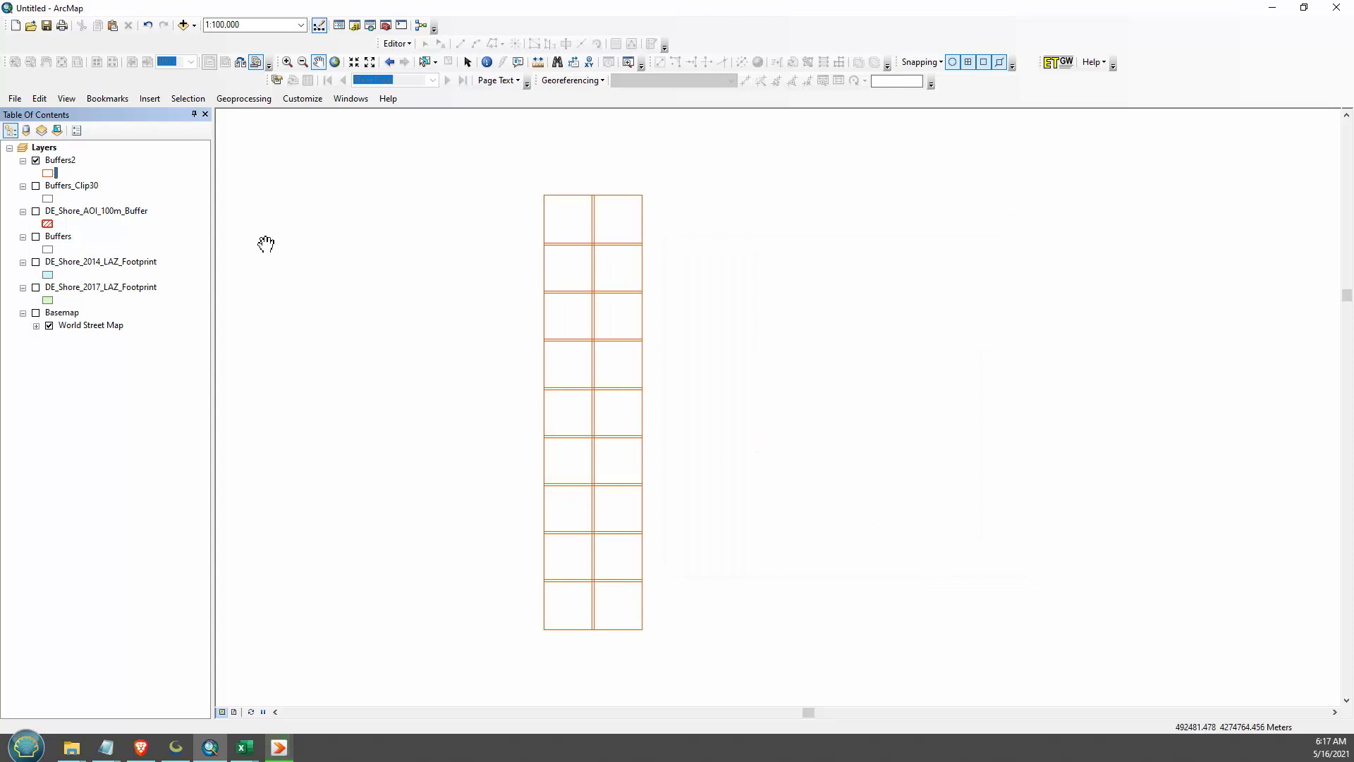
- Examine the NAME field in the Buffers2 attribute table and compare it with the tile labels in Global Mapper
{"action": "right_click", "coordinate": [70, 162]}
{"action": "left_click", "coordinate": [134, 206]}
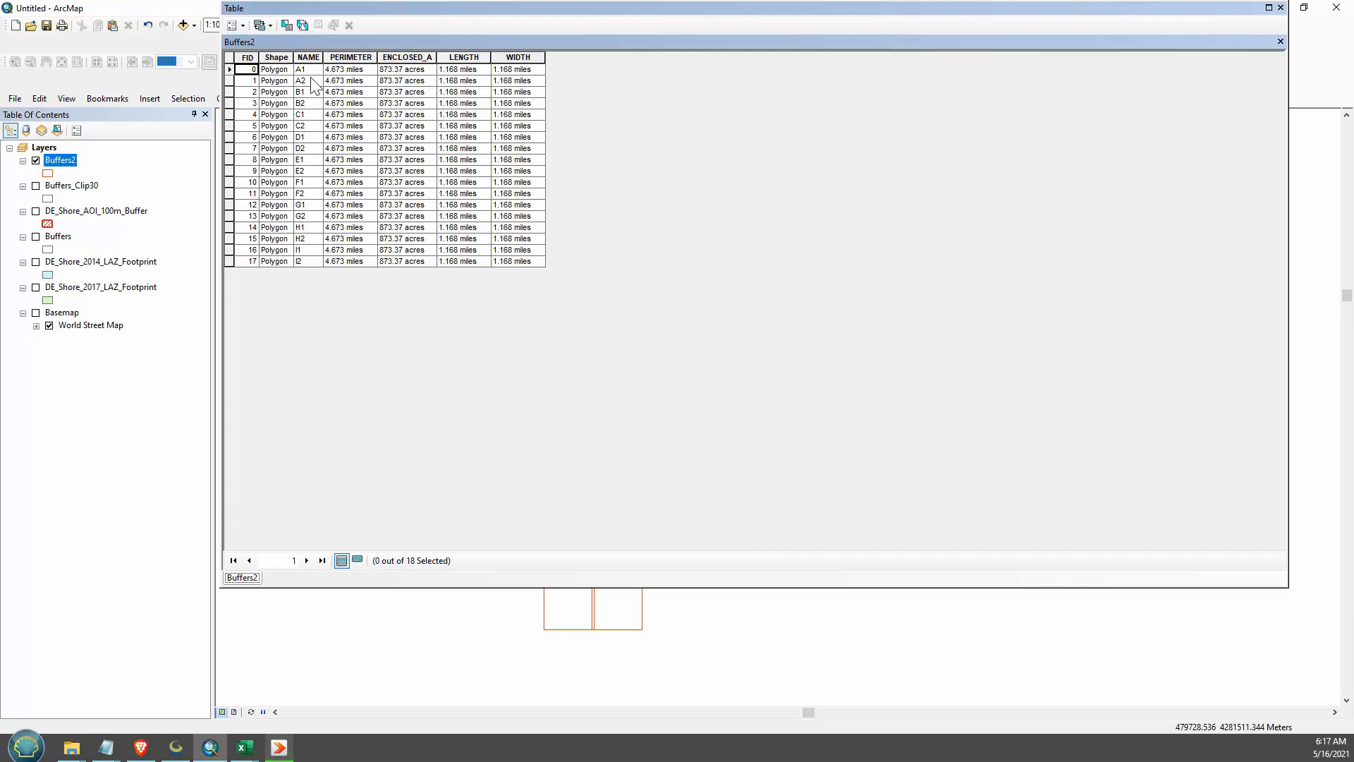
{"action": "left_click", "coordinate": [307, 56]}
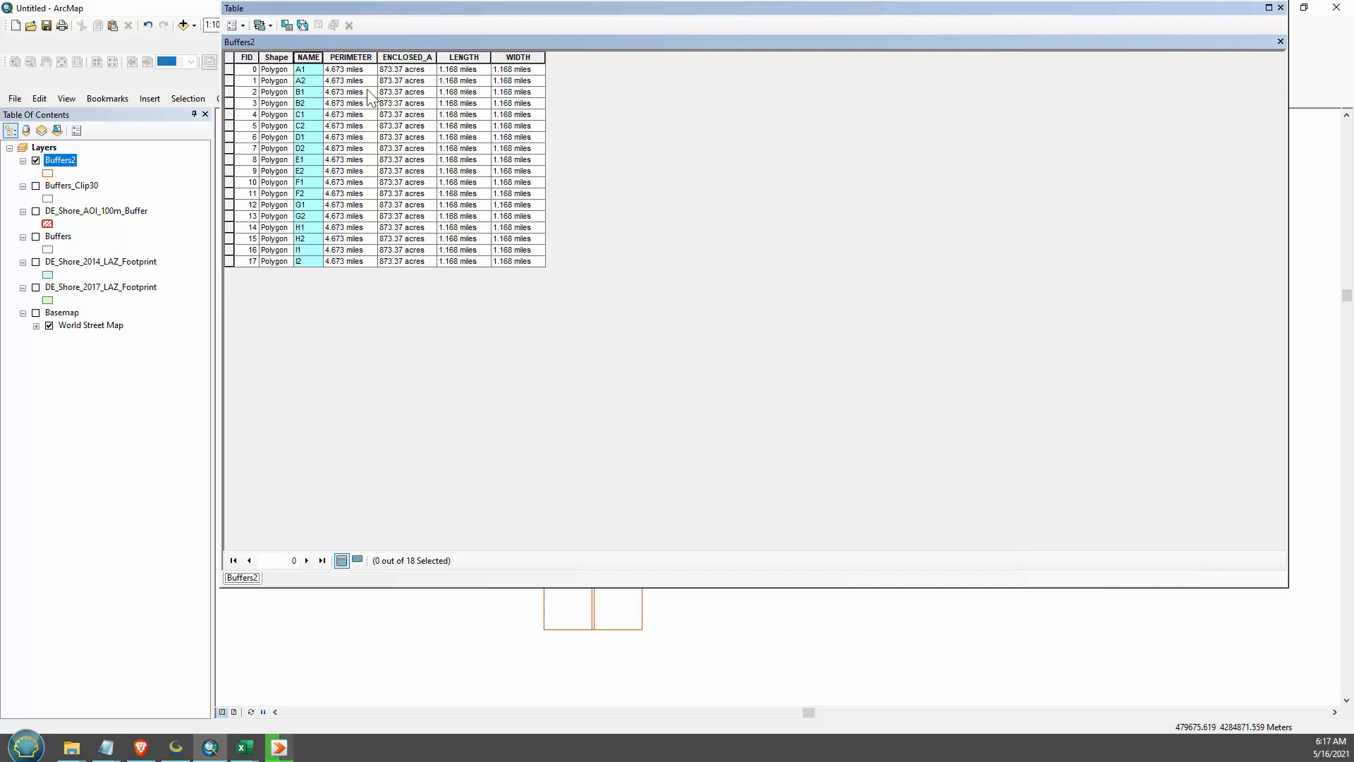
{"action": "left_click", "coordinate": [176, 747]}
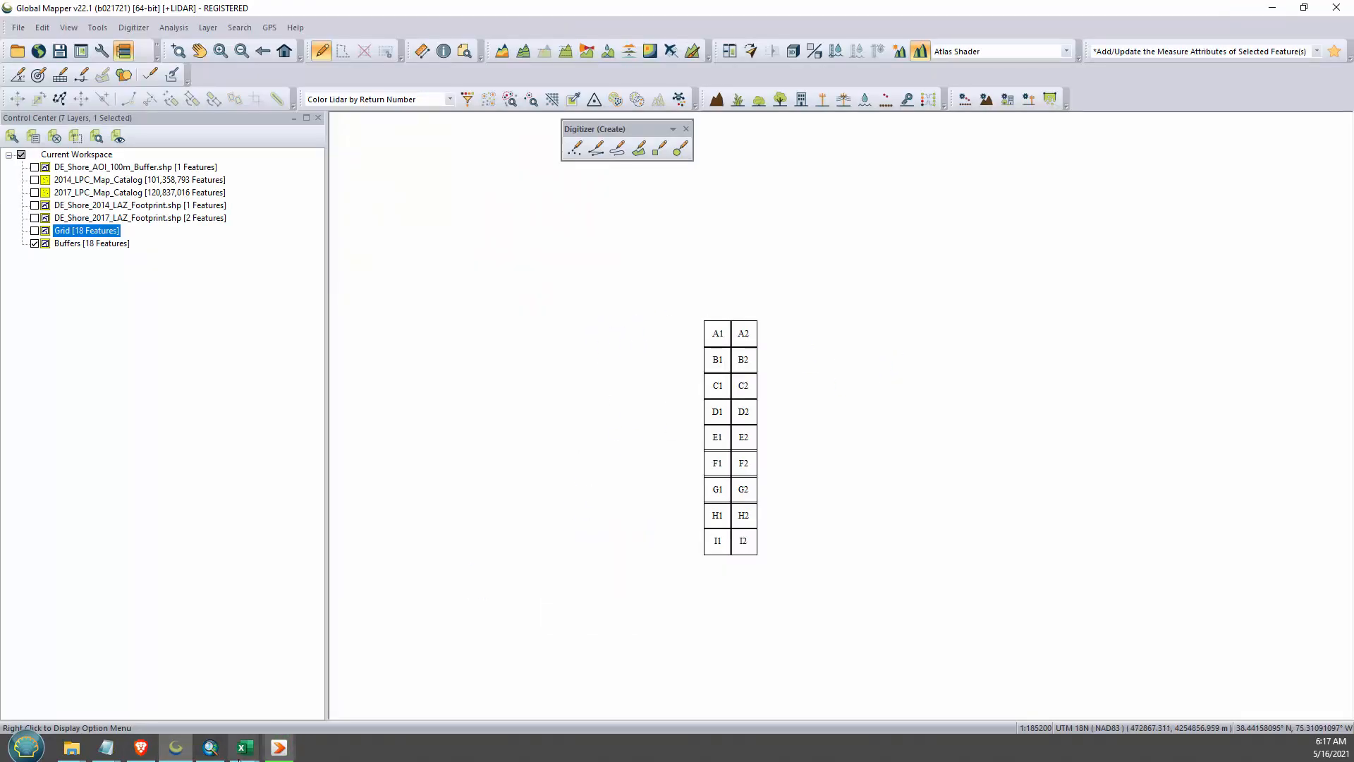
{"action": "left_click", "coordinate": [210, 748]}
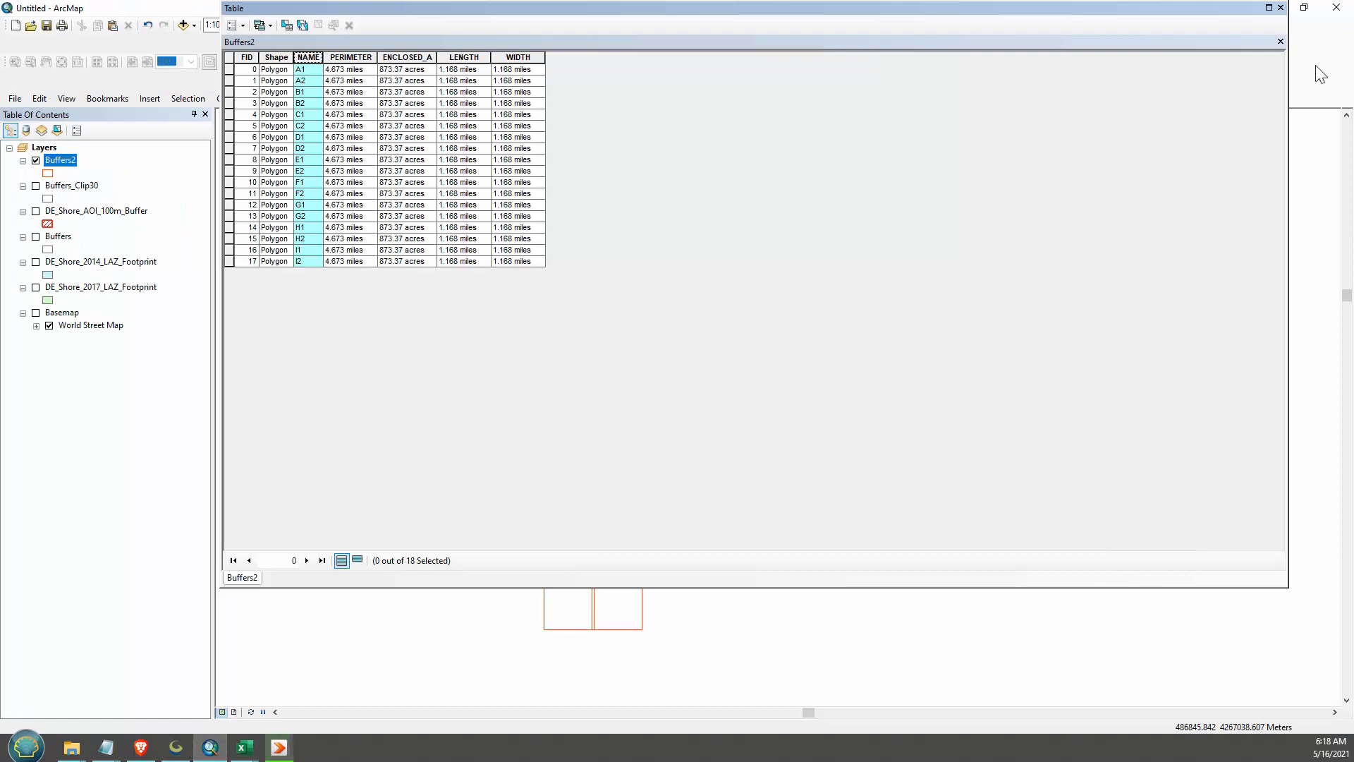
- Close the attribute table and remove the Buffers2 layer from the ArcMap map
{"action": "left_click", "coordinate": [1281, 7]}
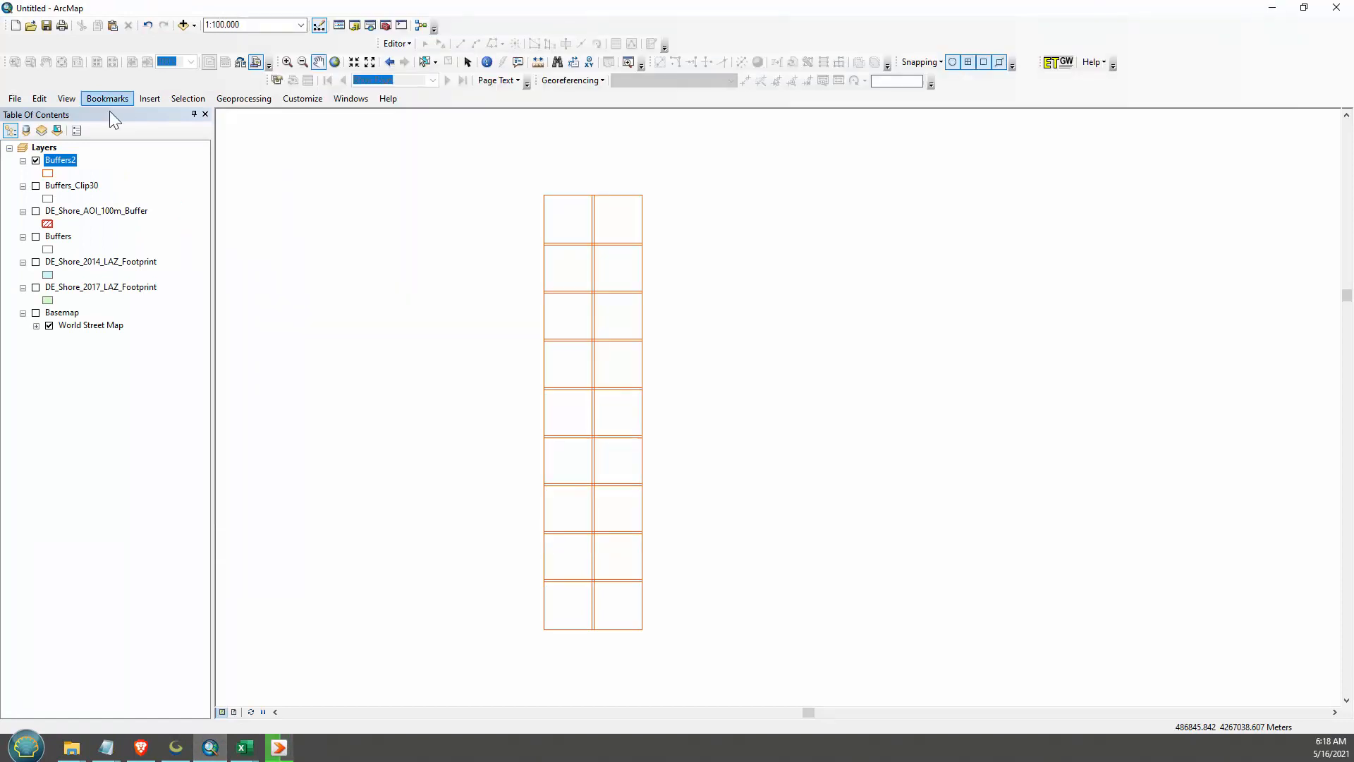
{"action": "right_click", "coordinate": [60, 166]}
{"action": "left_click", "coordinate": [111, 189]}
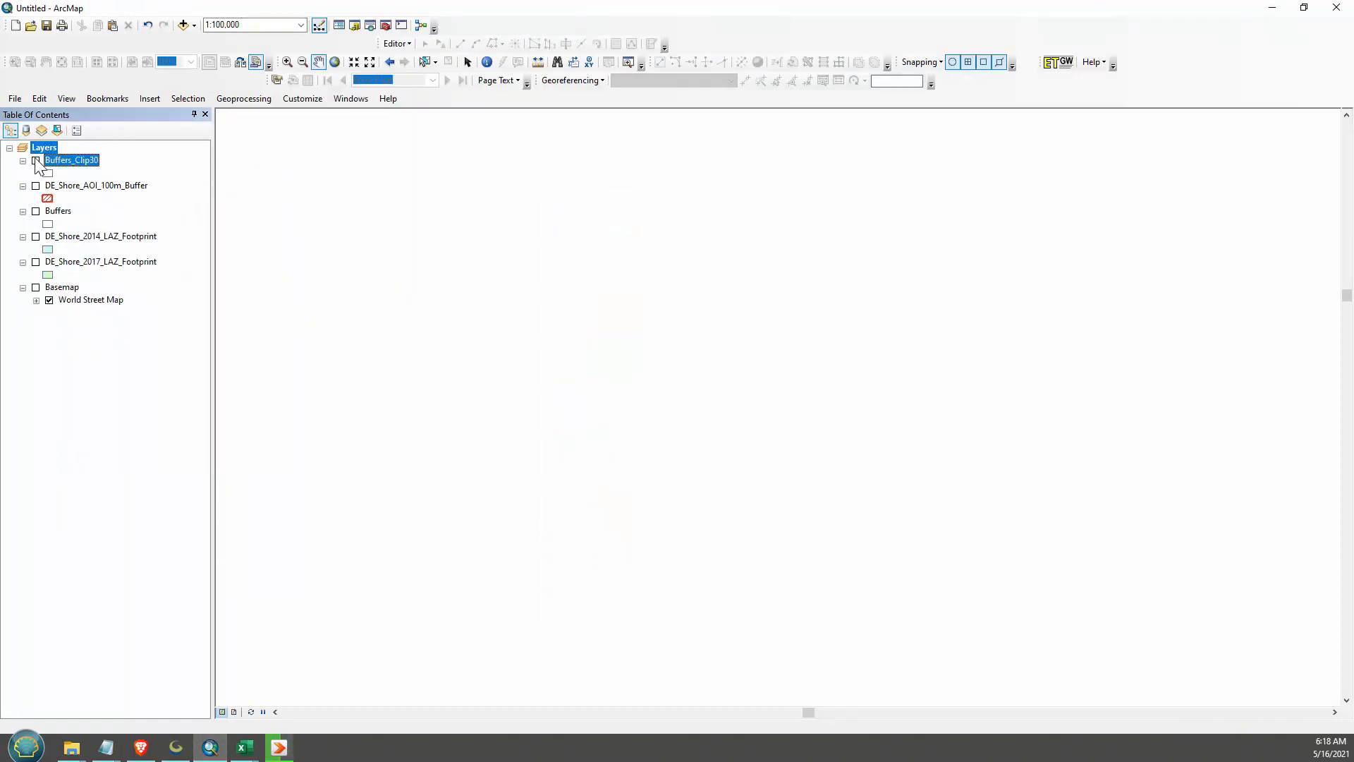
- Display Buffers_Clip30 and start exporting all its features, choosing the Delaware Shore project's GIS\Shps folder as the destination
{"action": "left_click", "coordinate": [36, 161]}
{"action": "right_click", "coordinate": [73, 163]}
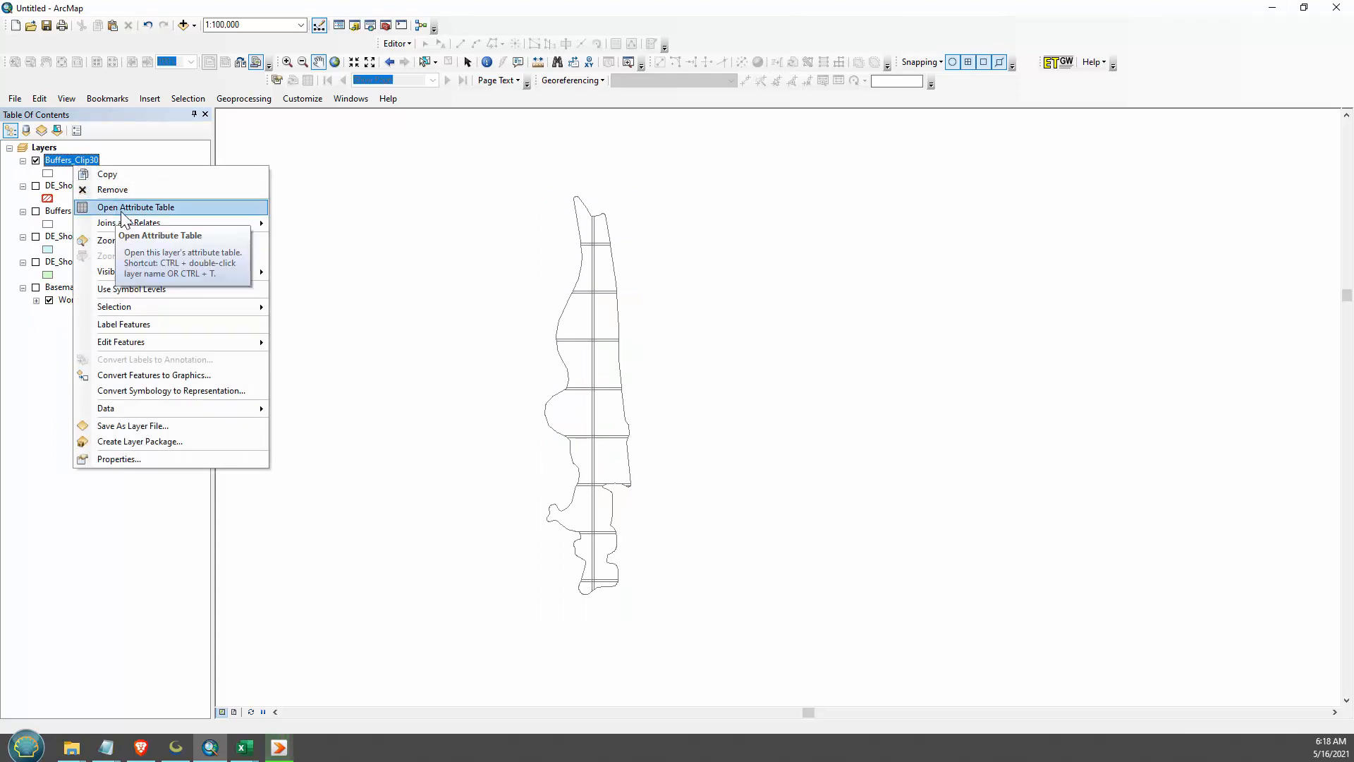
{"action": "mouse_move", "coordinate": [148, 409]}
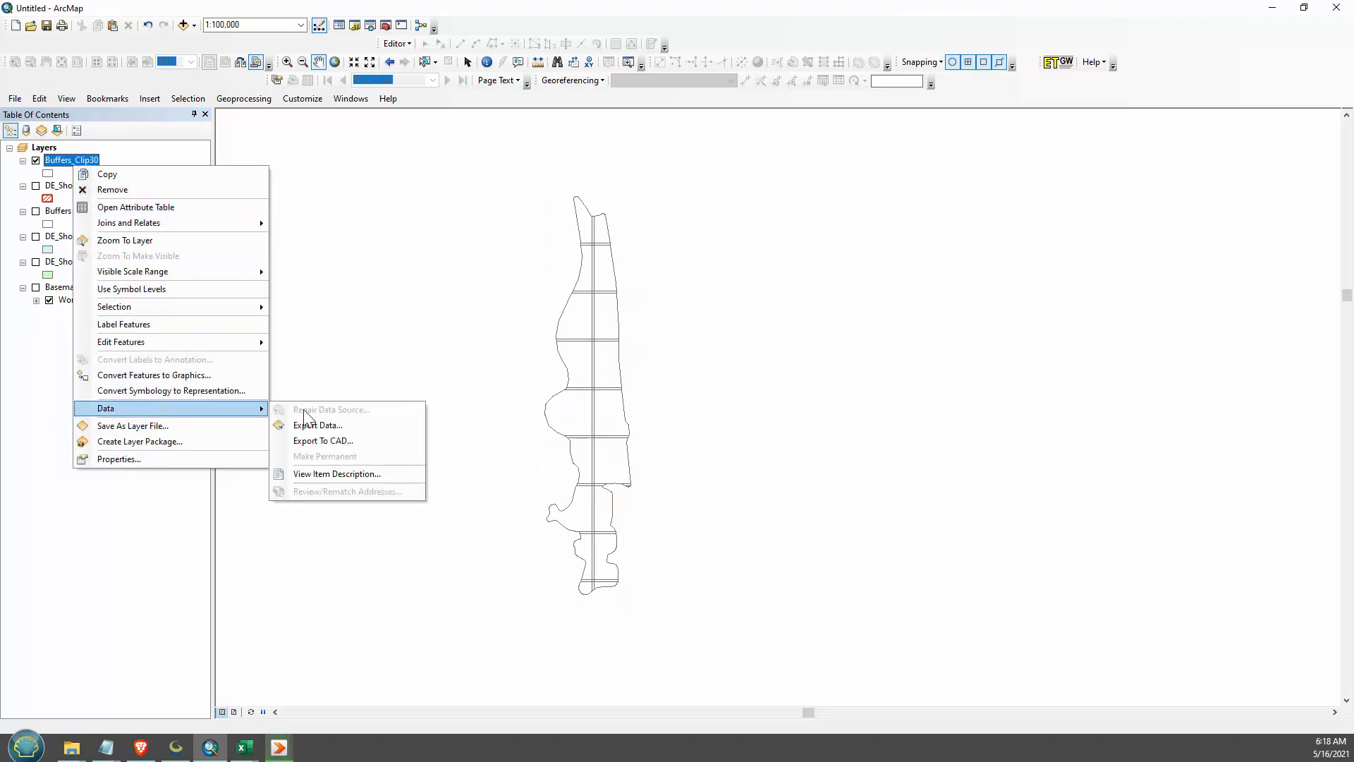
{"action": "left_click", "coordinate": [338, 425]}
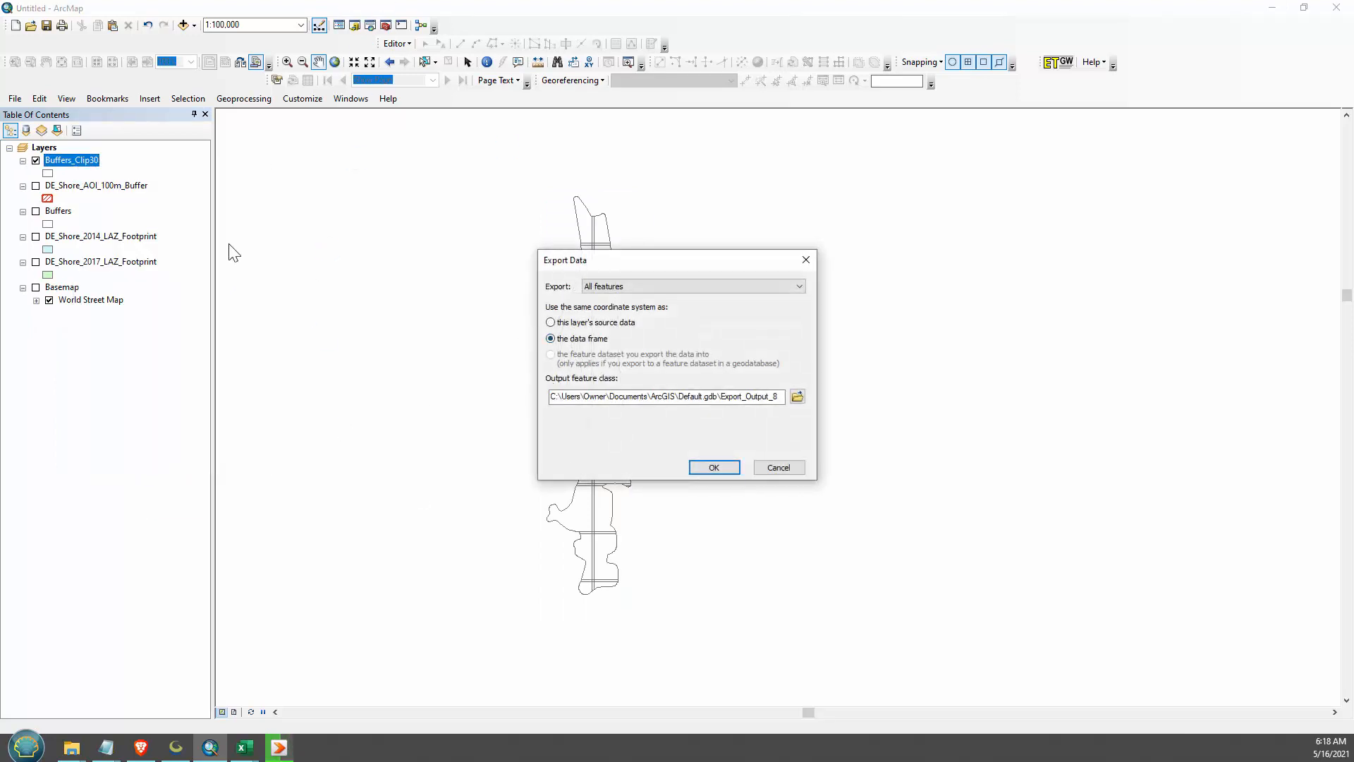
{"action": "left_click", "coordinate": [798, 396]}
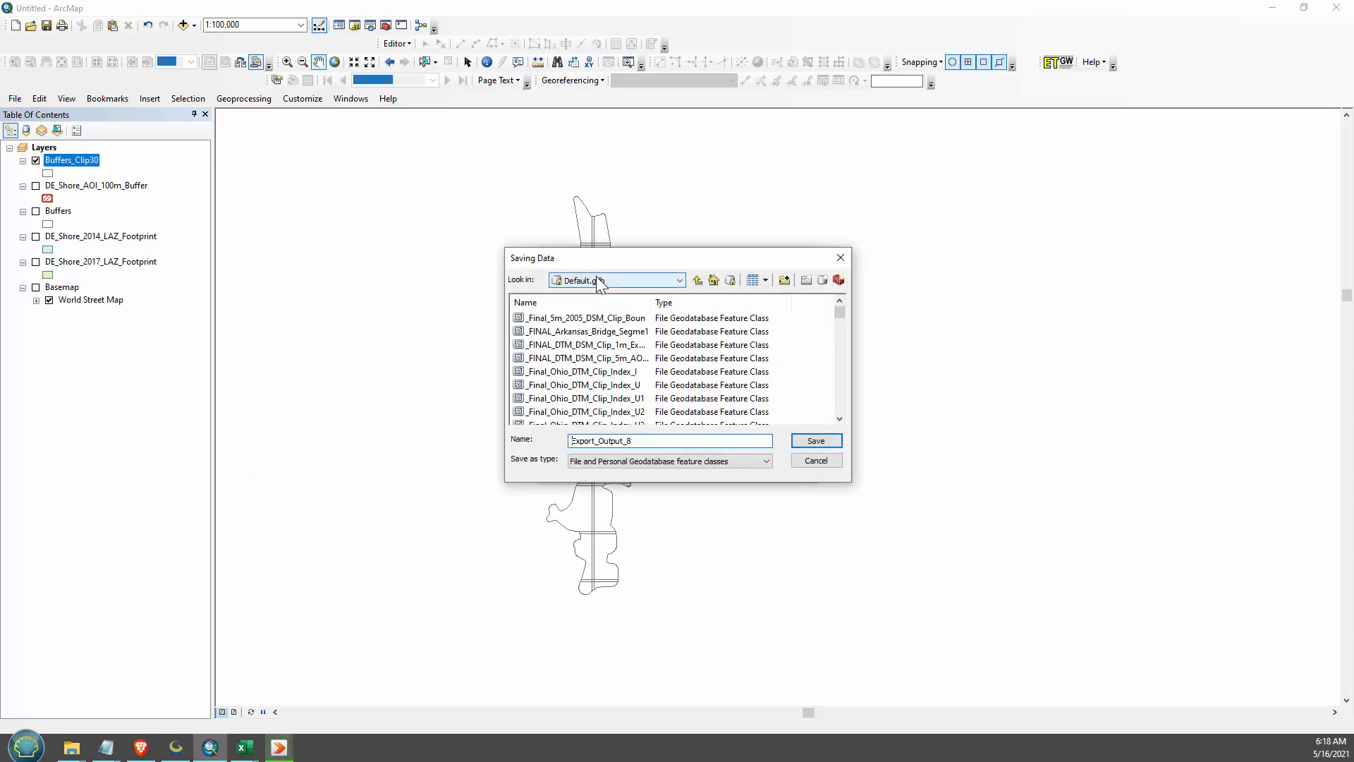
{"action": "left_click", "coordinate": [595, 280]}
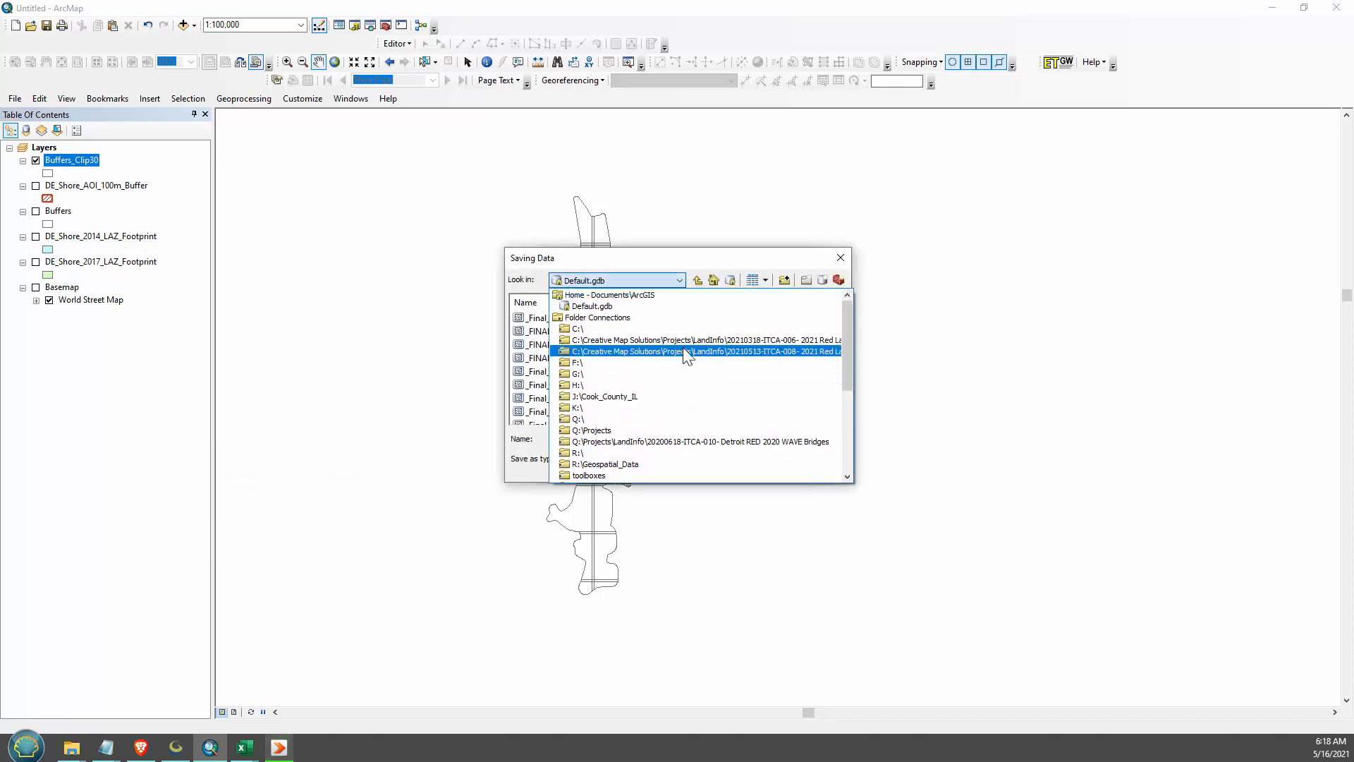
{"action": "left_click", "coordinate": [683, 350]}
{"action": "double_click", "coordinate": [567, 331]}
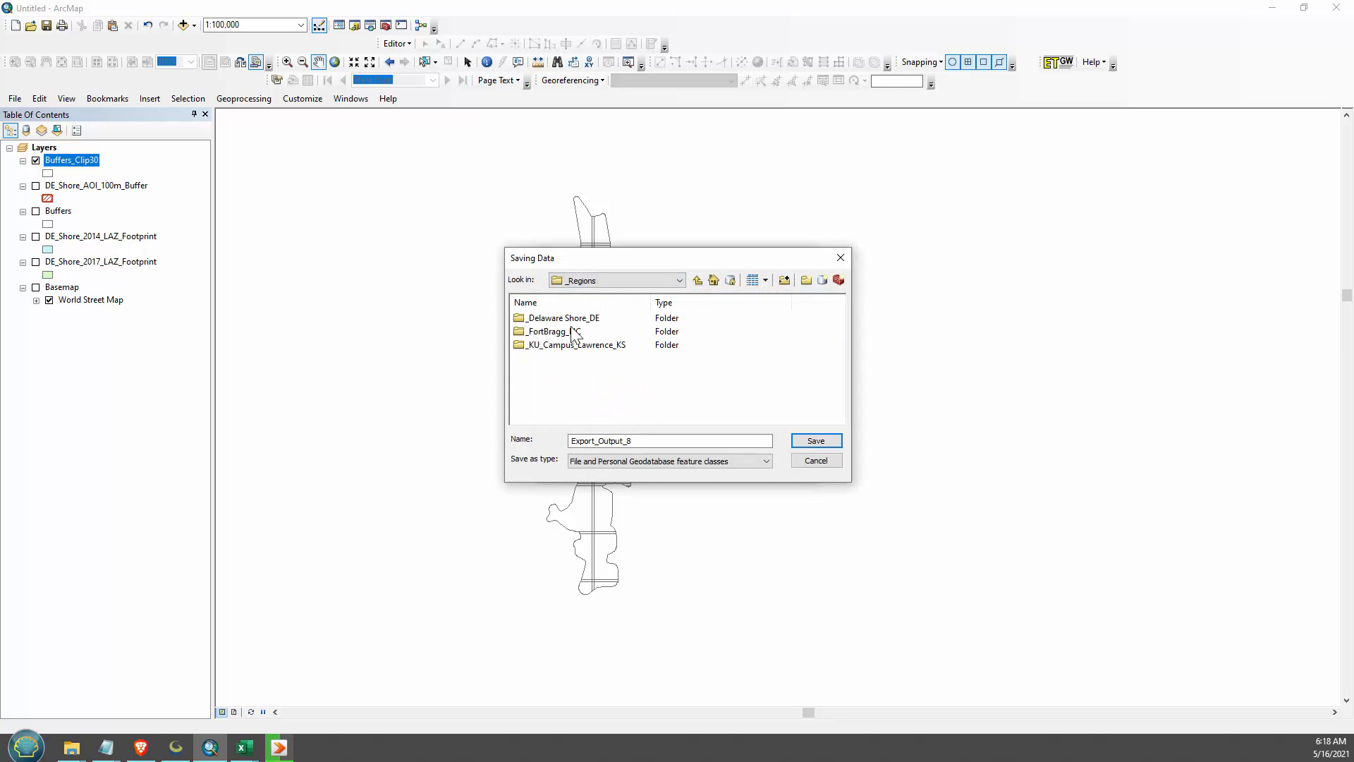
{"action": "double_click", "coordinate": [561, 318]}
{"action": "double_click", "coordinate": [529, 399]}
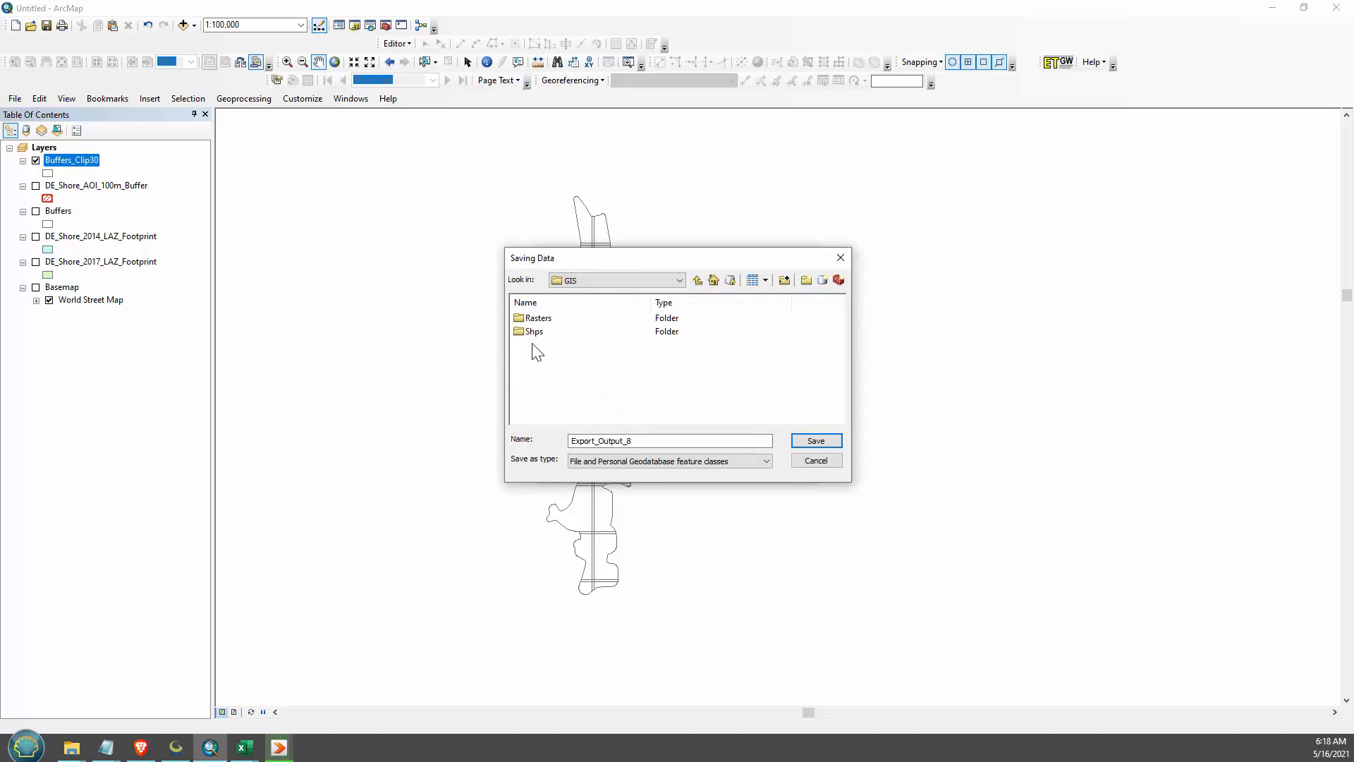
{"action": "double_click", "coordinate": [534, 331]}
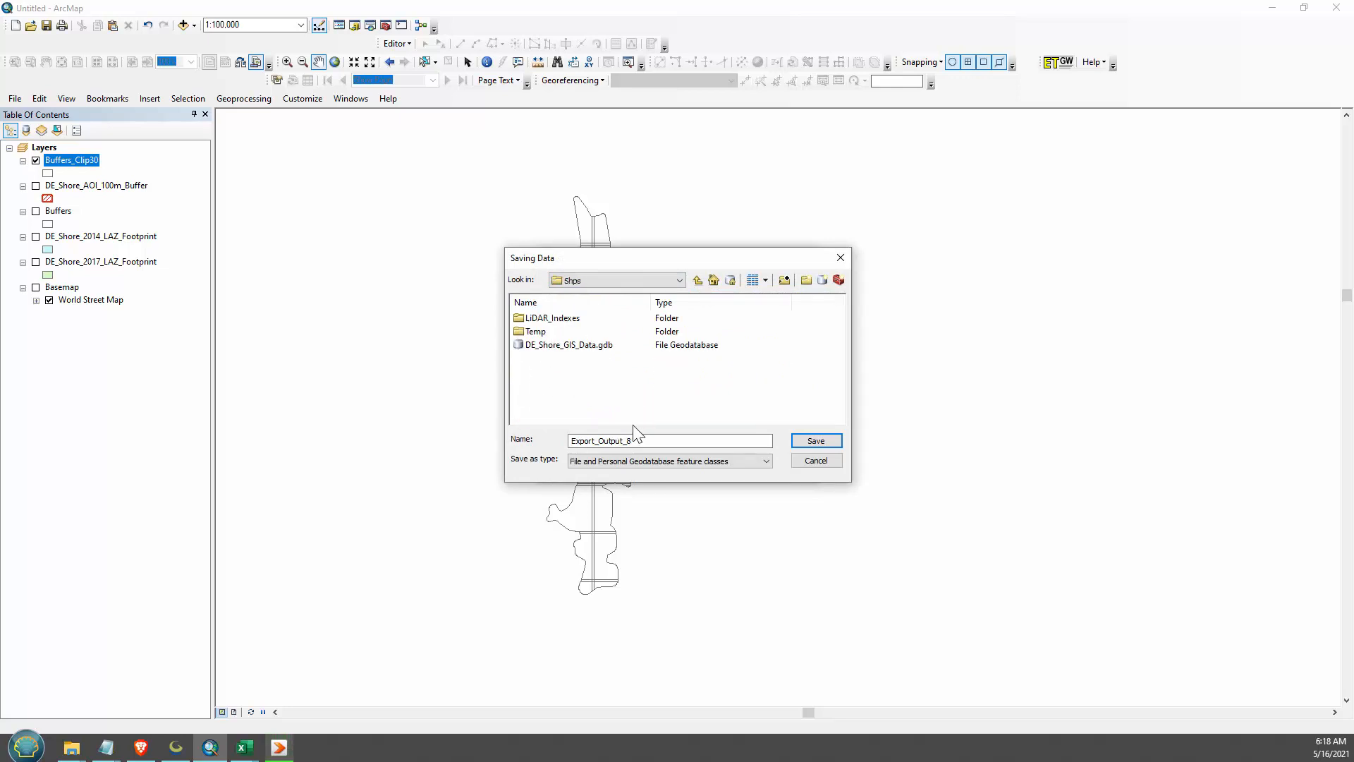
- Save the export as a shapefile named Step01_Generate_2014_DTM_DSM_Grid in the Shps folder, without adding it to the map
{"action": "left_click", "coordinate": [670, 460]}
{"action": "left_click", "coordinate": [579, 476]}
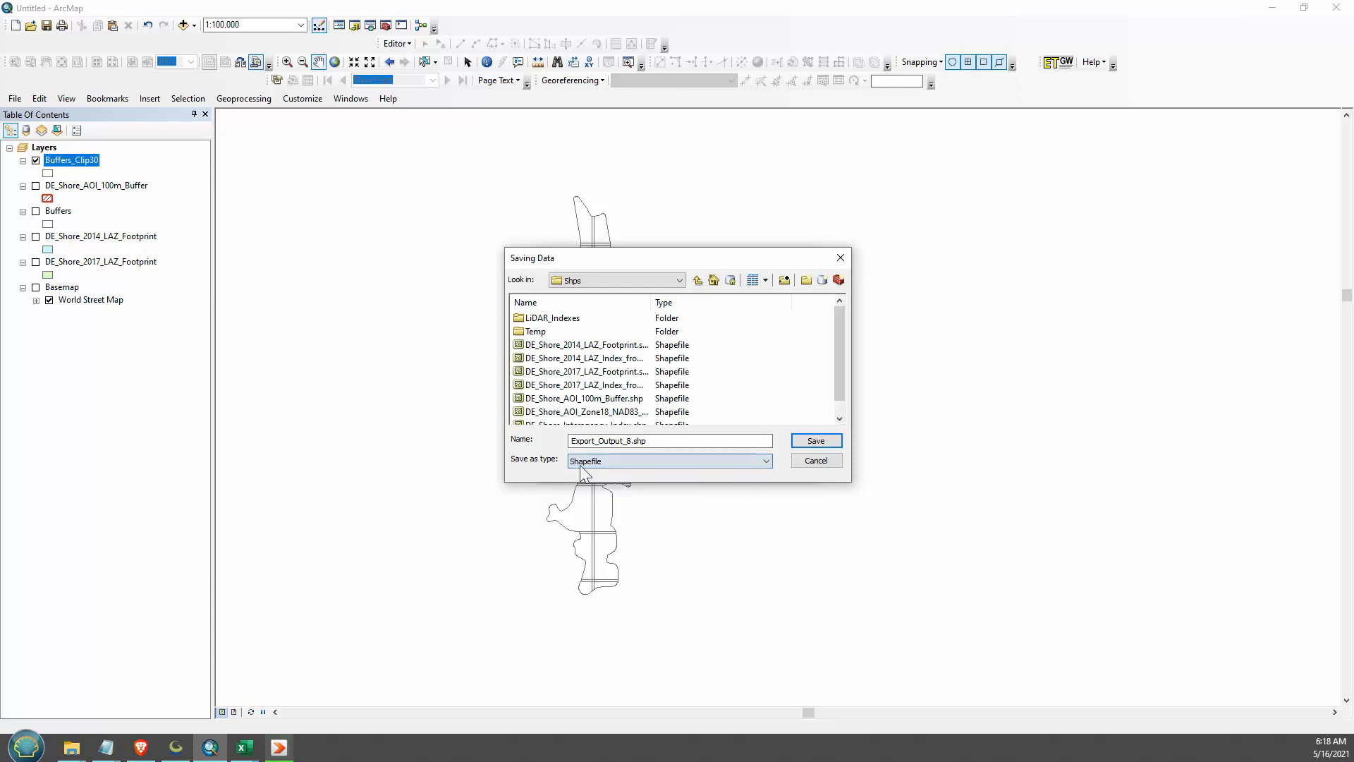
{"action": "double_click", "coordinate": [534, 332]}
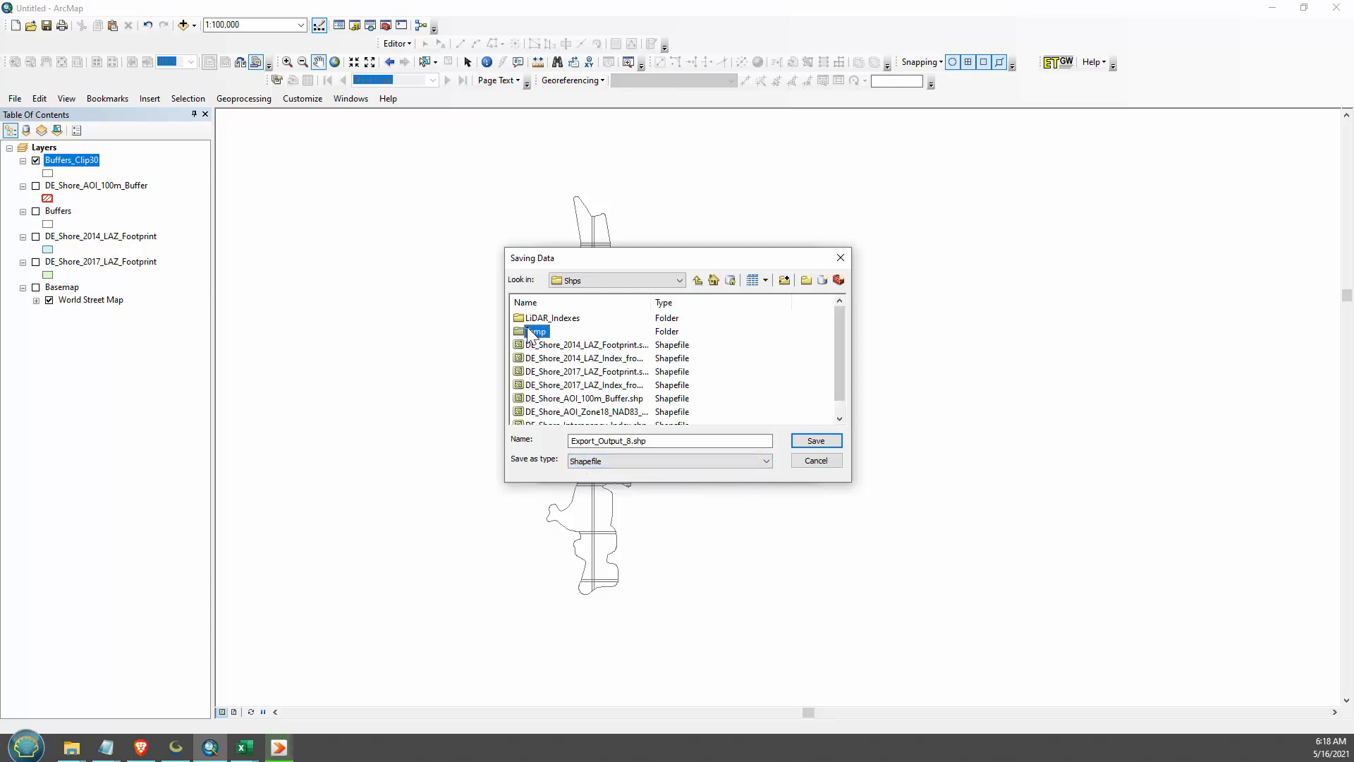
{"action": "left_click", "coordinate": [696, 281]}
{"action": "double_click", "coordinate": [662, 441]}
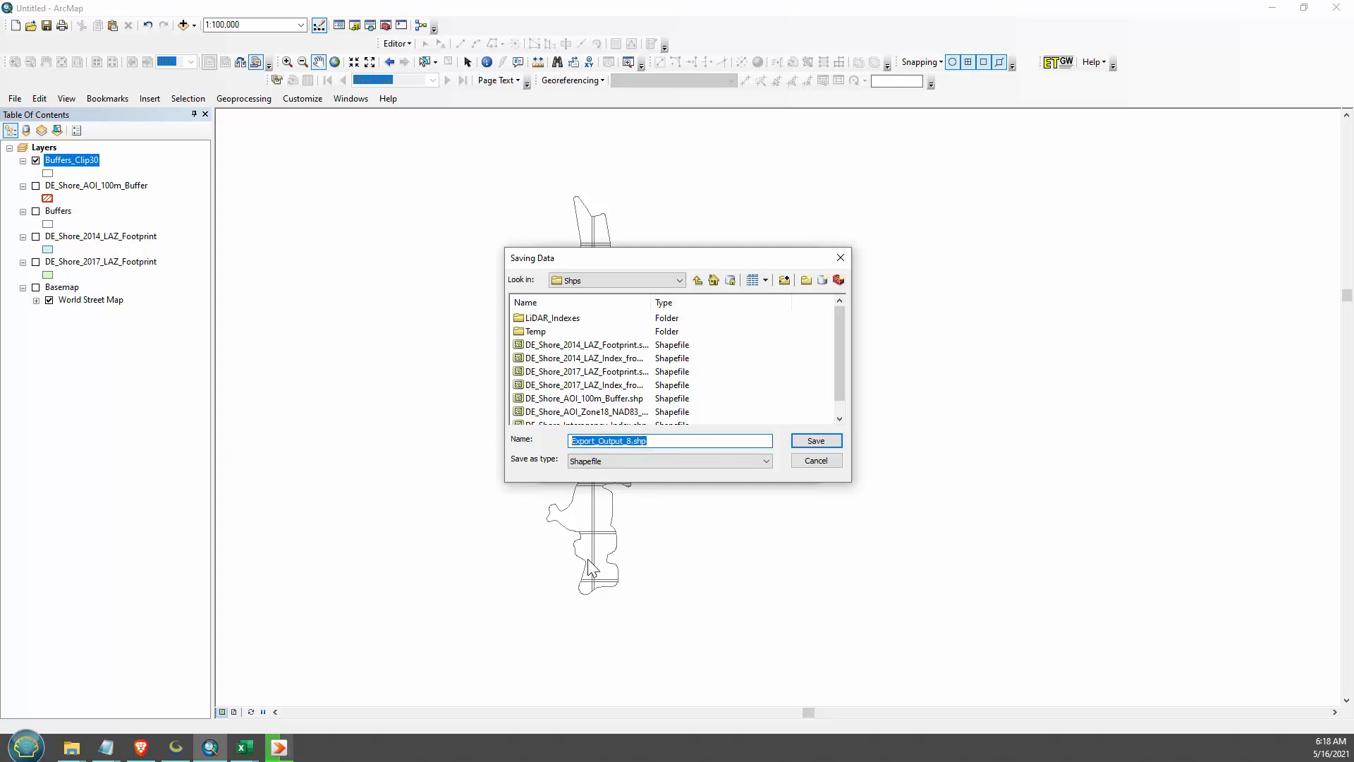
{"action": "type", "text": "Step01_Generate_DTM_DSM_Grid"}
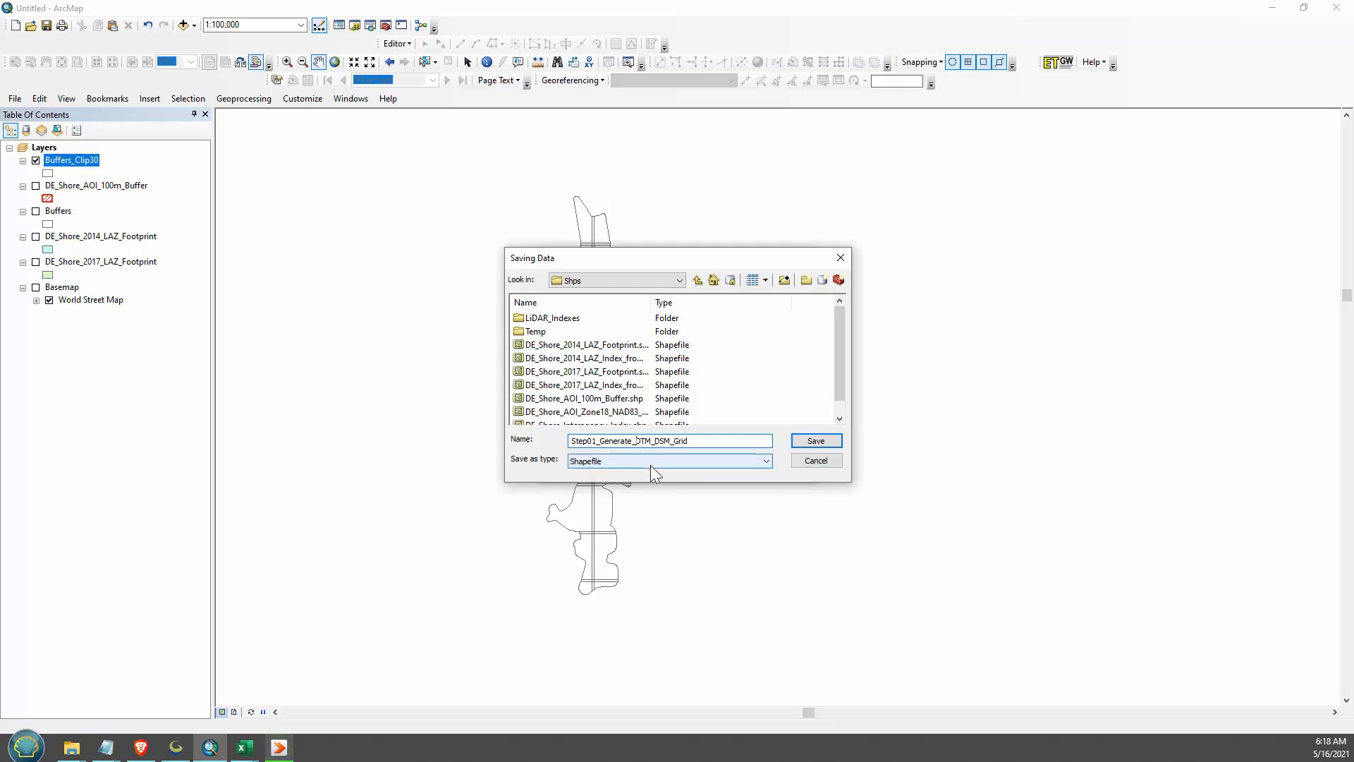
{"action": "type", "text": "014_"}
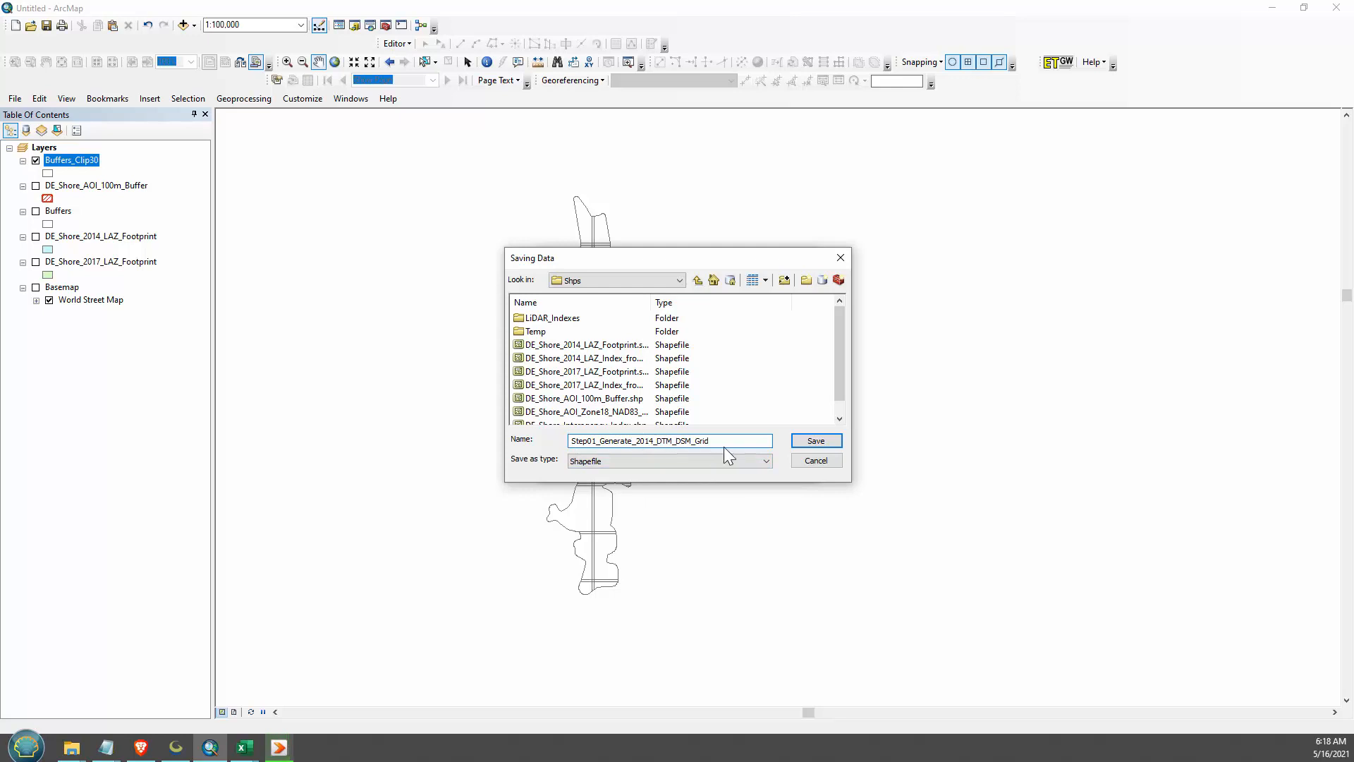
{"action": "left_click", "coordinate": [795, 440]}
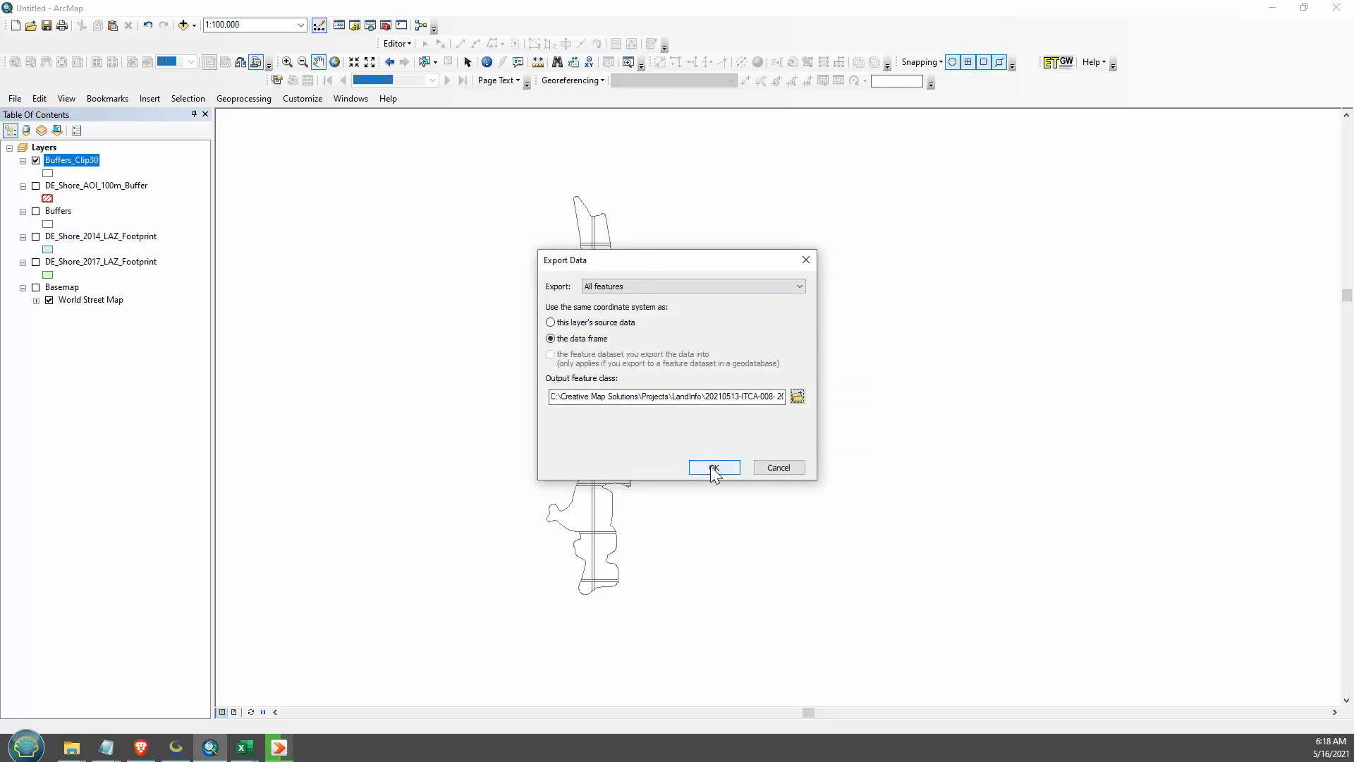
{"action": "left_click", "coordinate": [714, 468]}
{"action": "left_click", "coordinate": [777, 427]}
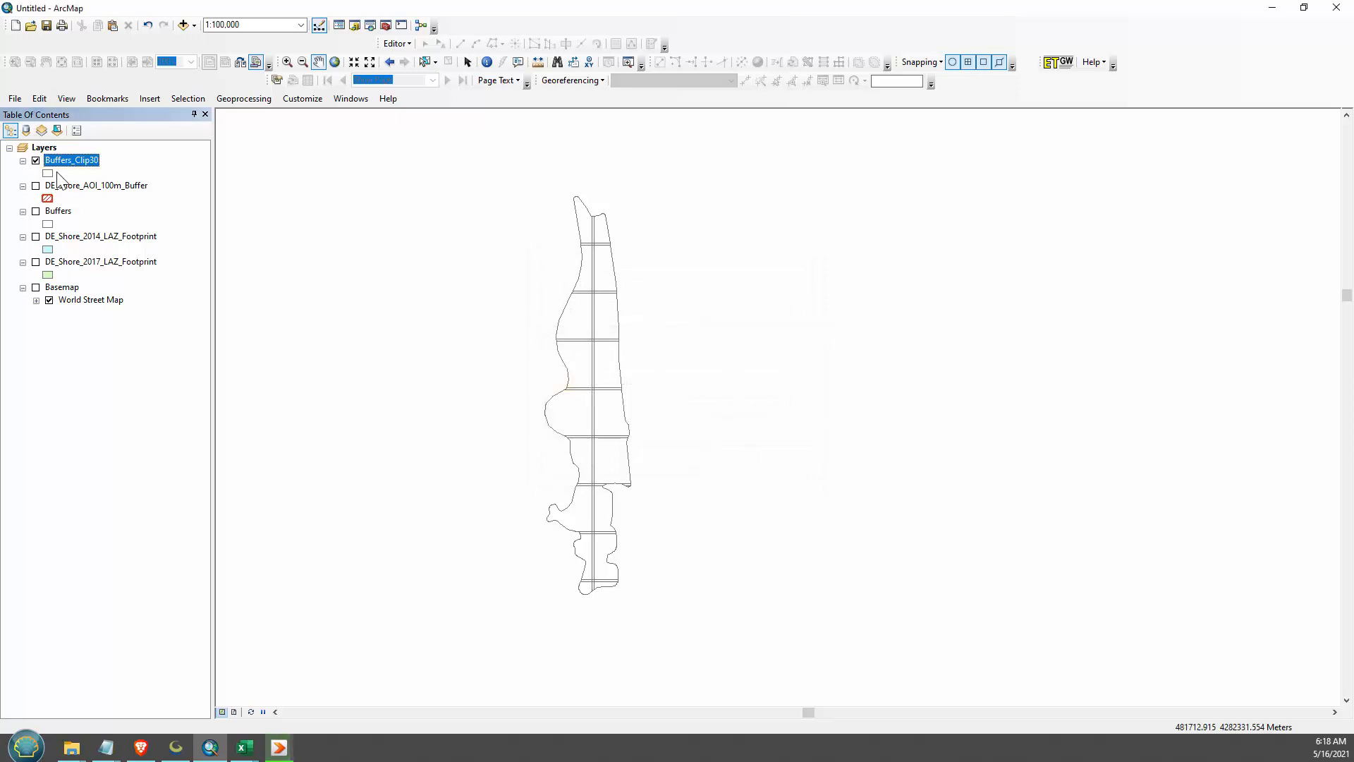
- Remove the Buffers_Clip30 and Buffers layers from the map and display the DE_Shore_2017_LAZ_Footprint layer
{"action": "right_click", "coordinate": [57, 168]}
{"action": "left_click", "coordinate": [95, 186]}
{"action": "left_click", "coordinate": [36, 236]}
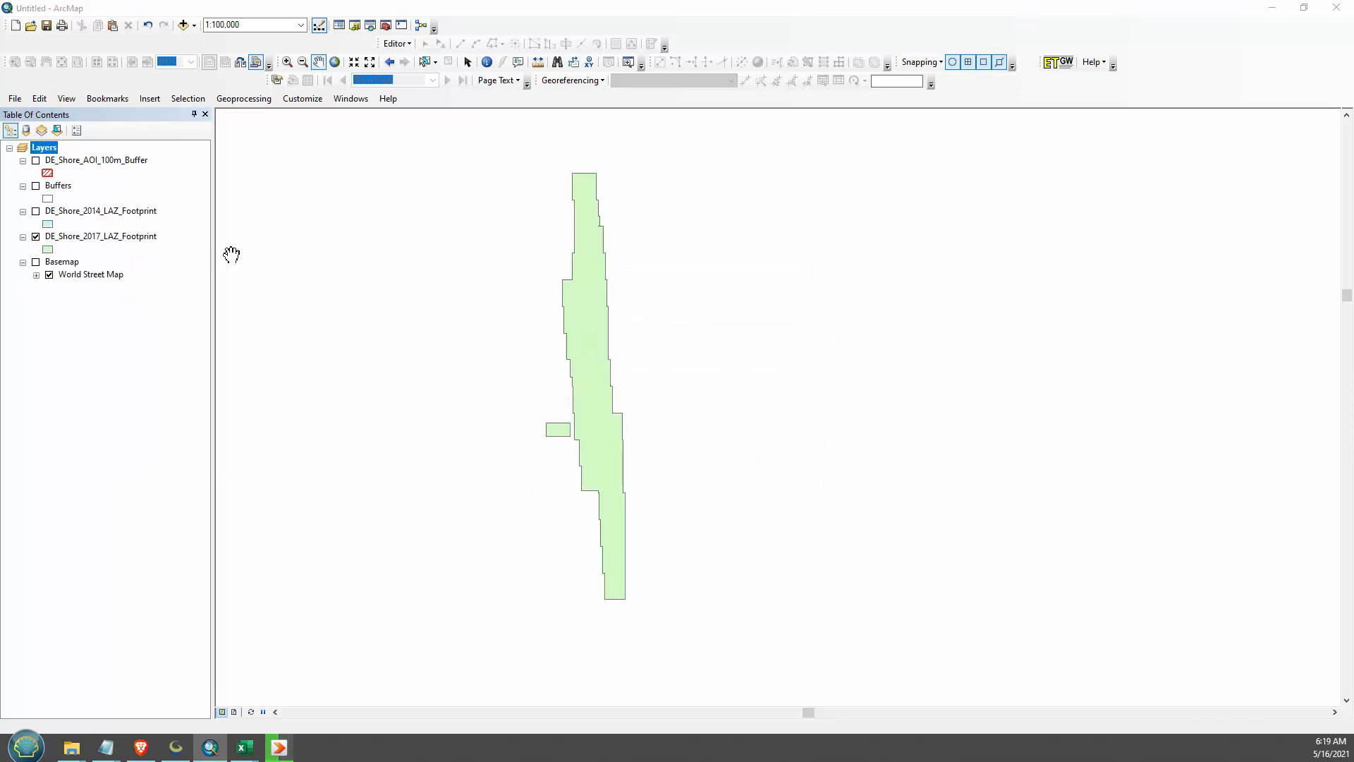
{"action": "right_click", "coordinate": [53, 187]}
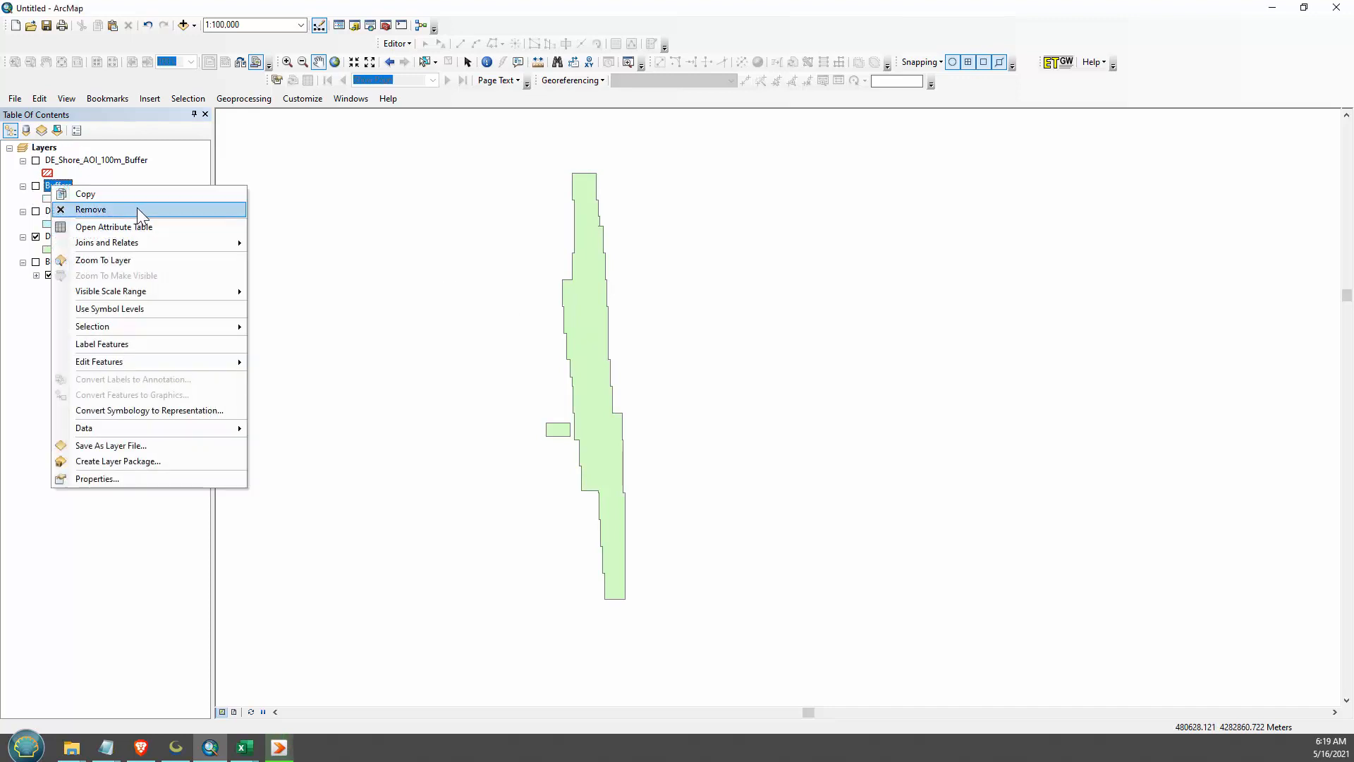
{"action": "left_click", "coordinate": [137, 208]}
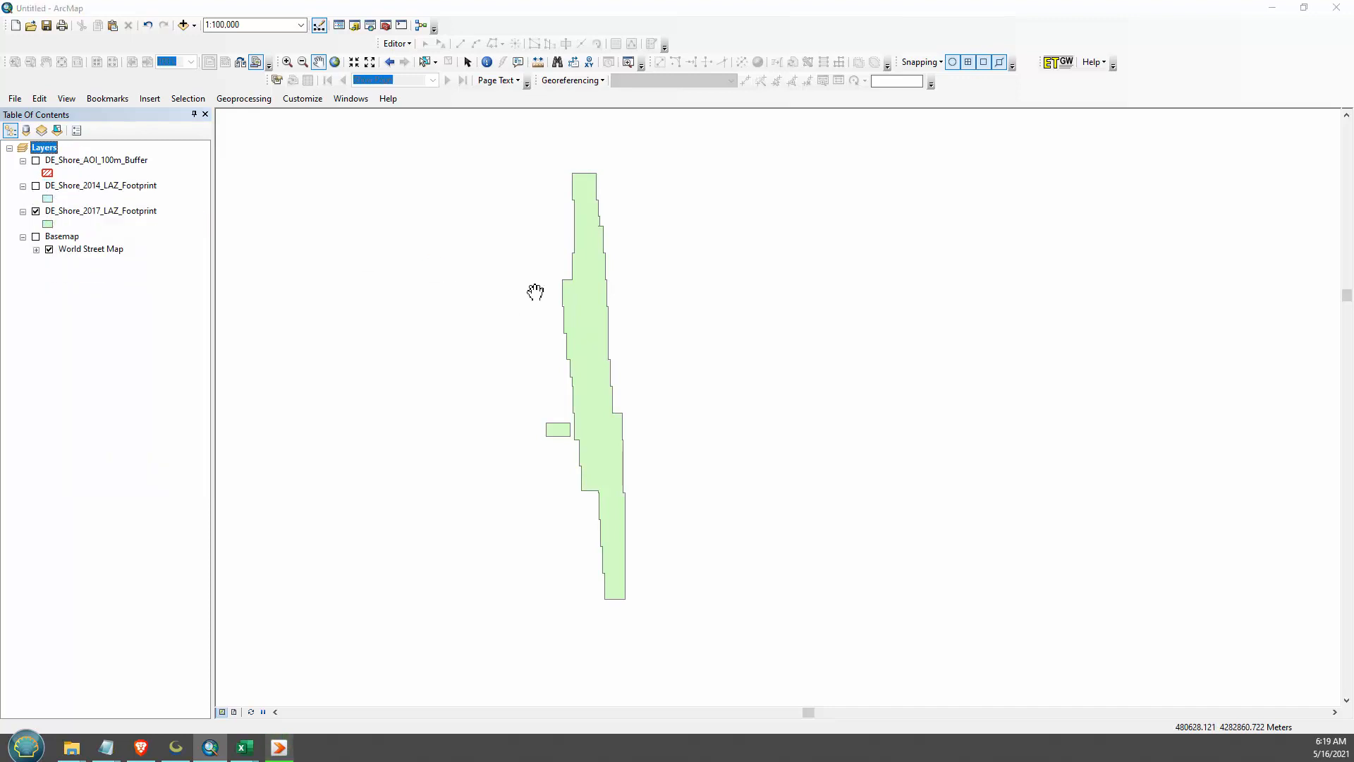
- Display the DE_Shore_AOI_100m_Buffer layer and compare its coverage by the 2017 and 2014 LAZ footprints, leaving the 2014 footprint hidden
{"action": "left_click", "coordinate": [35, 161]}
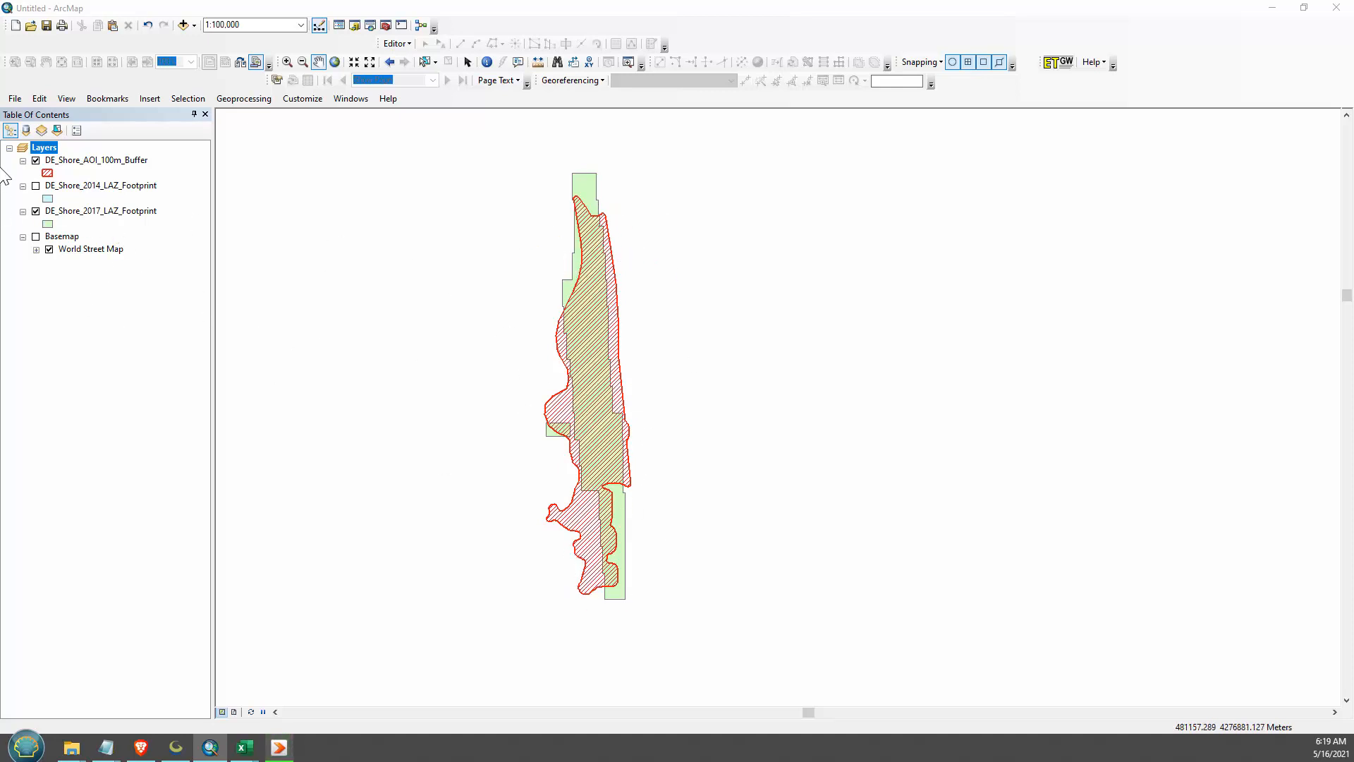
{"action": "left_click", "coordinate": [39, 189]}
{"action": "left_click", "coordinate": [36, 186]}
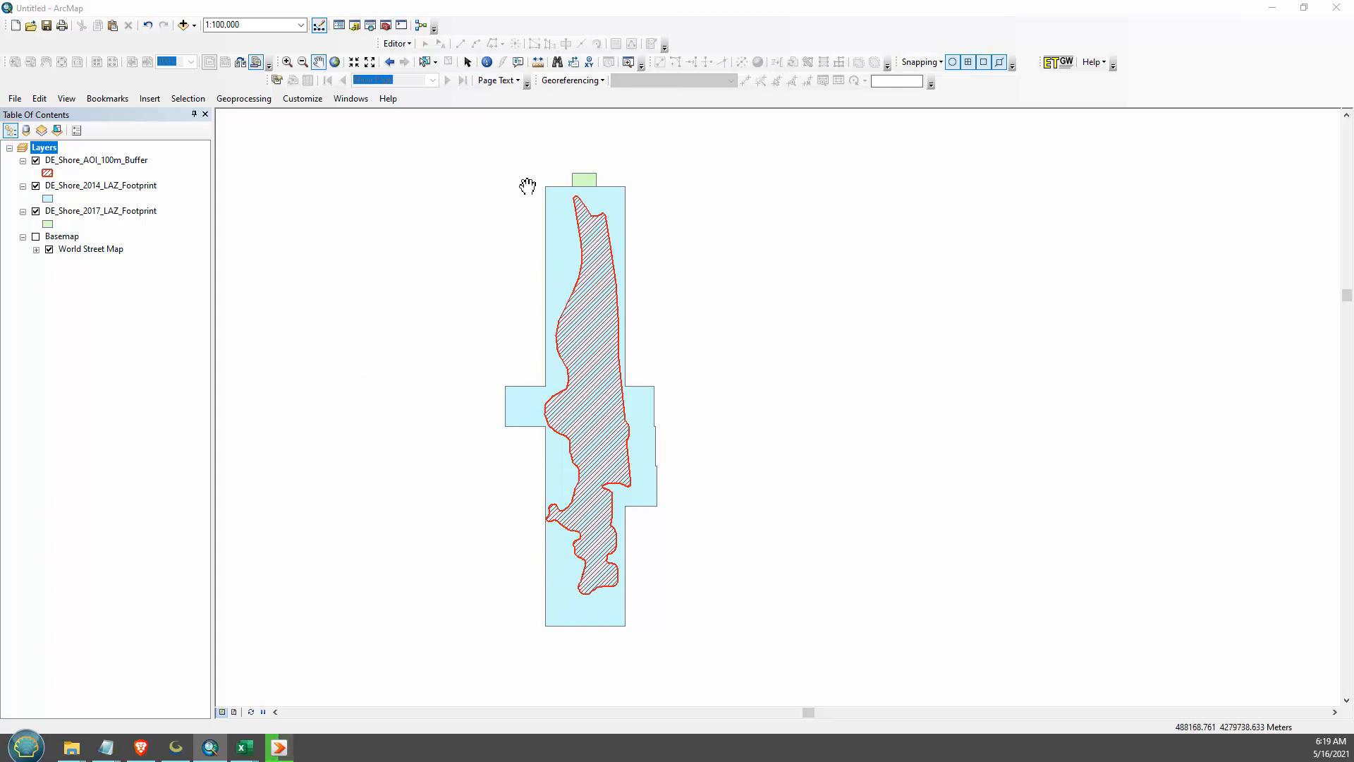
{"action": "left_click", "coordinate": [36, 186]}
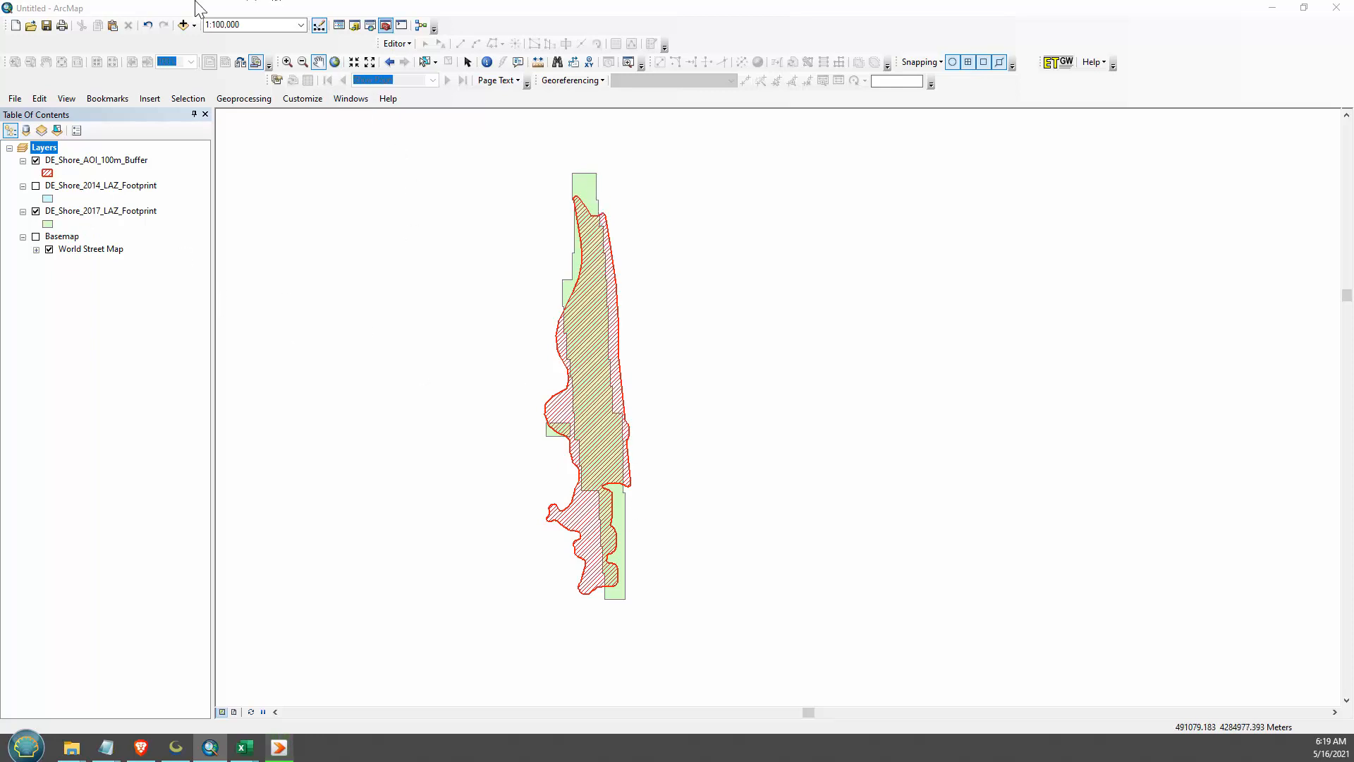
- Set up the Clip (Analysis) tool with DE_Shore_2017_LAZ_Footprint as input features and DE_Shore_AOI_100m_Buffer as clip features
{"action": "left_click", "coordinate": [369, 26]}
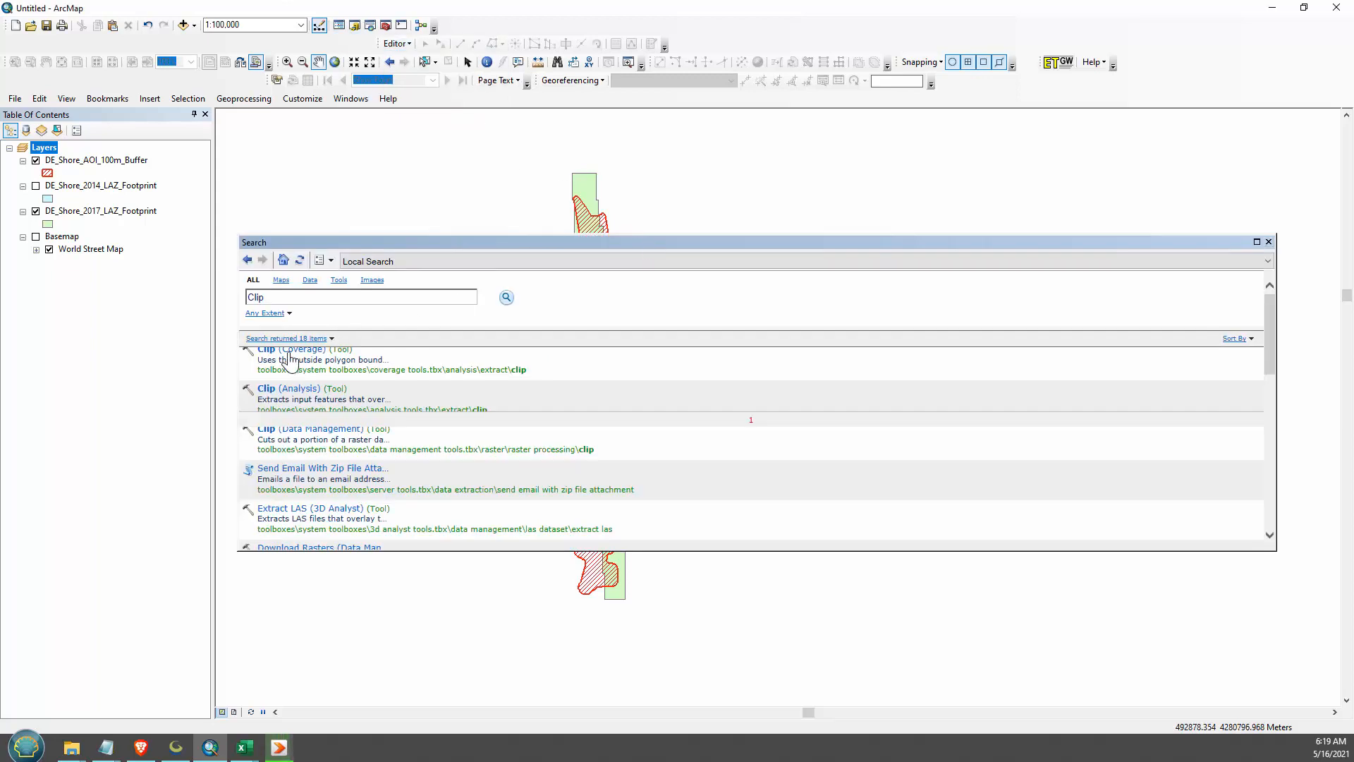
{"action": "left_click", "coordinate": [282, 389]}
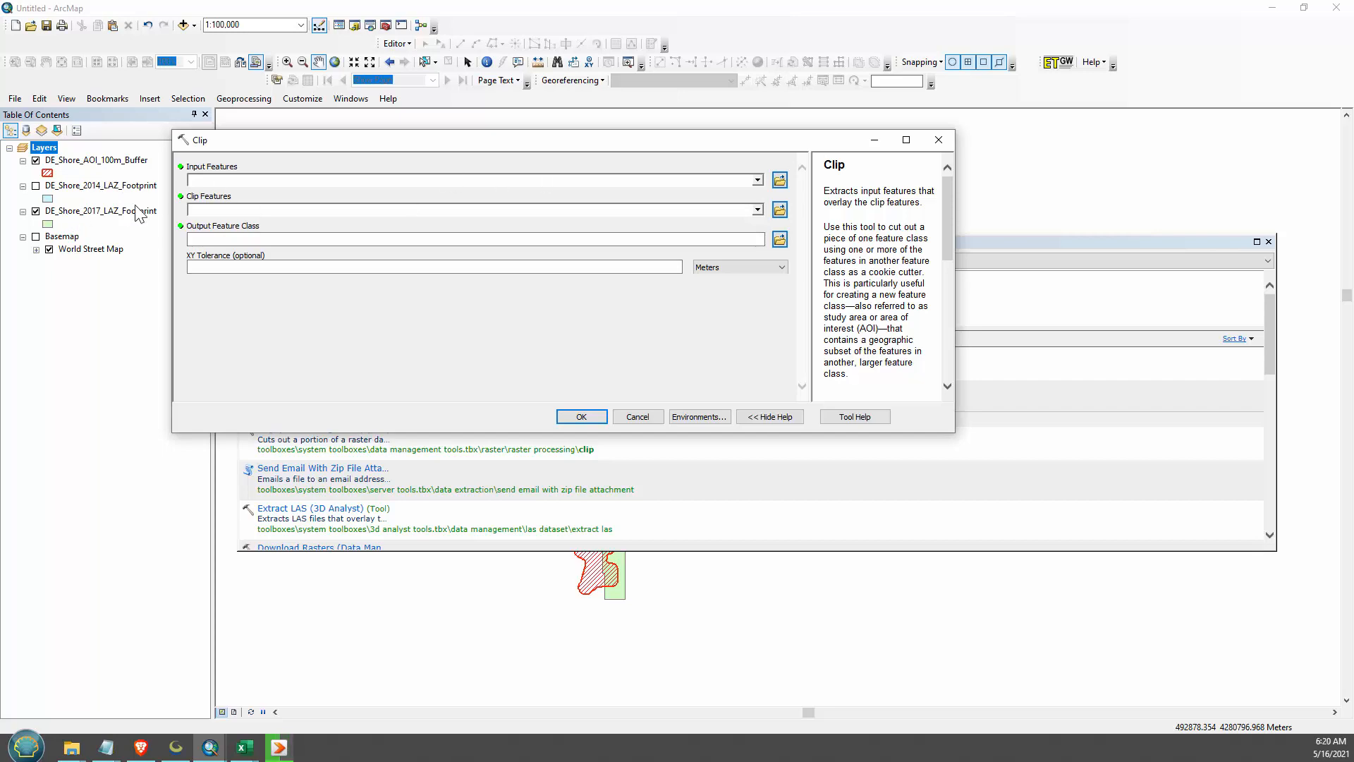
{"action": "left_click", "coordinate": [111, 212]}
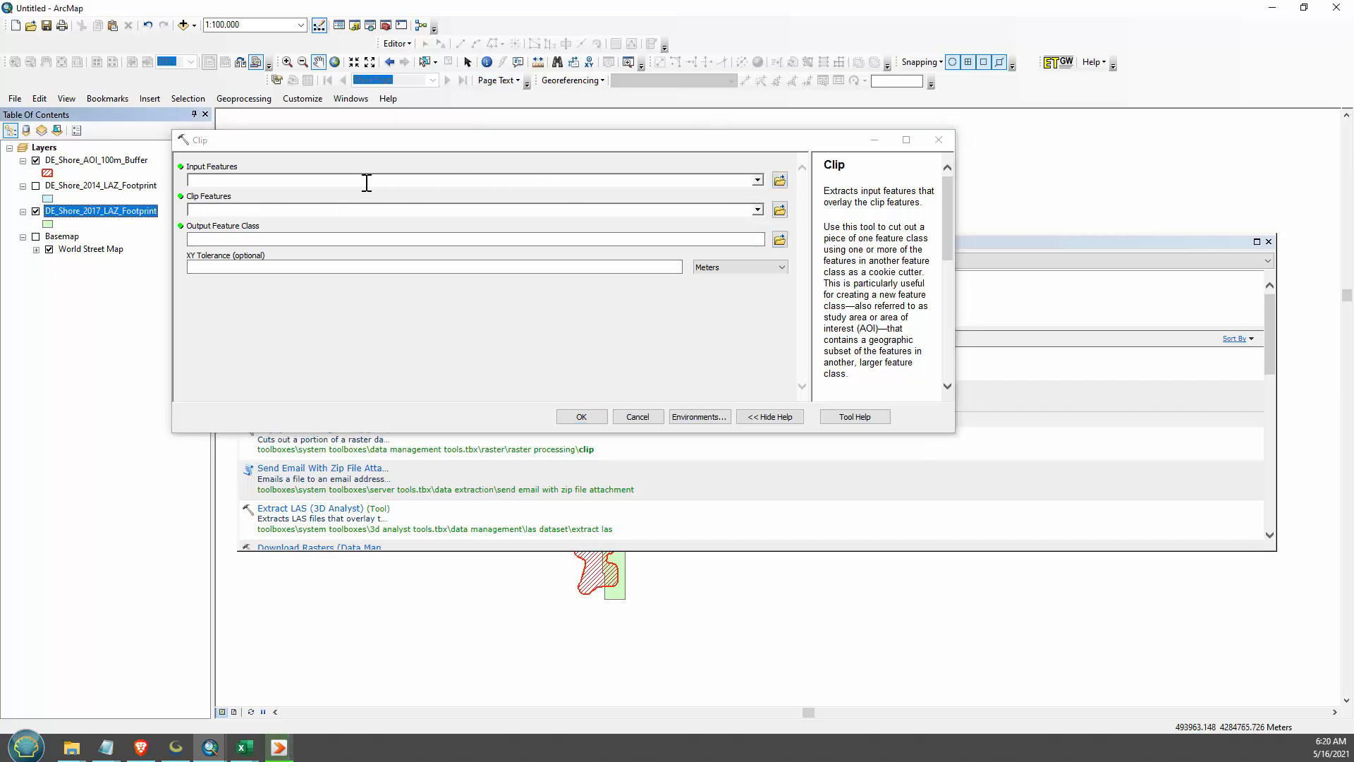
{"action": "left_click_drag", "start_coordinate": [297, 141], "coordinate": [630, 340]}
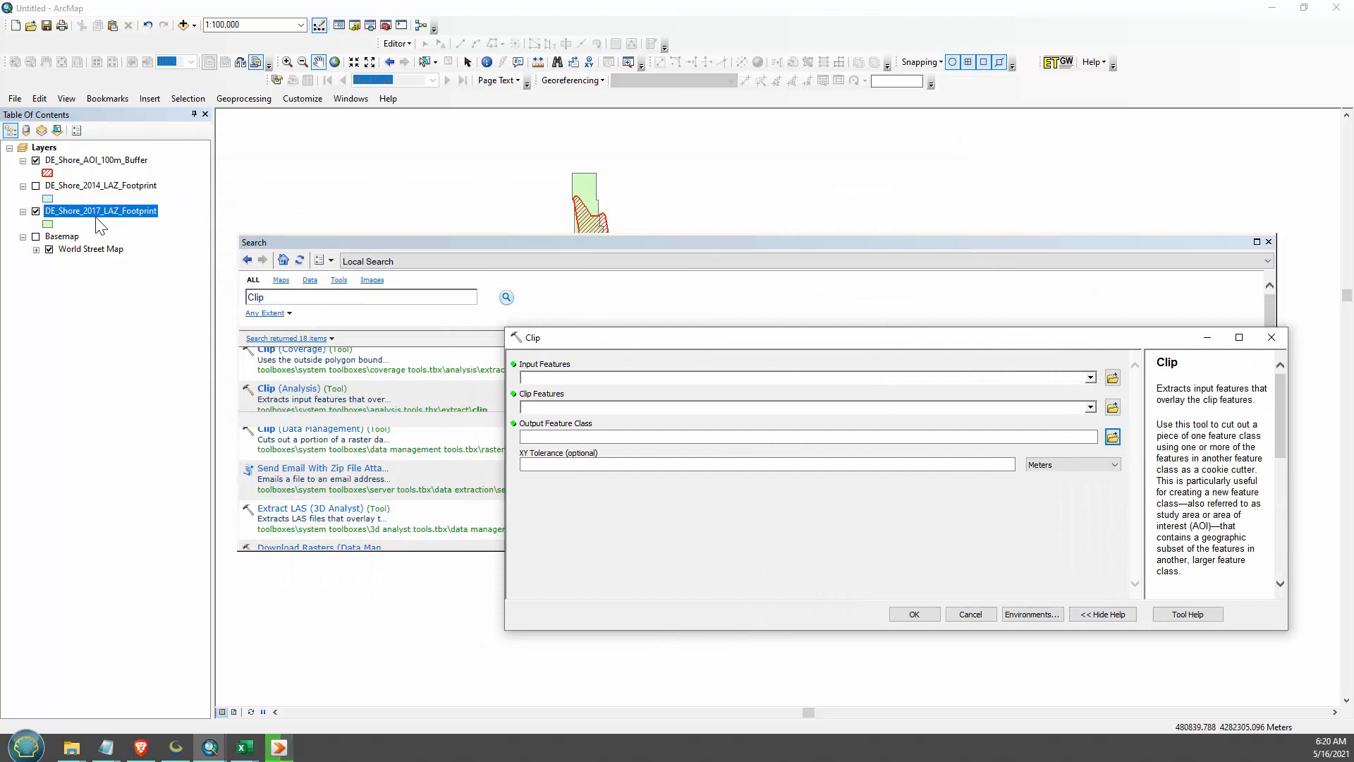
{"action": "left_click_drag", "start_coordinate": [97, 217], "coordinate": [574, 381]}
{"action": "left_click_drag", "start_coordinate": [120, 160], "coordinate": [554, 407]}
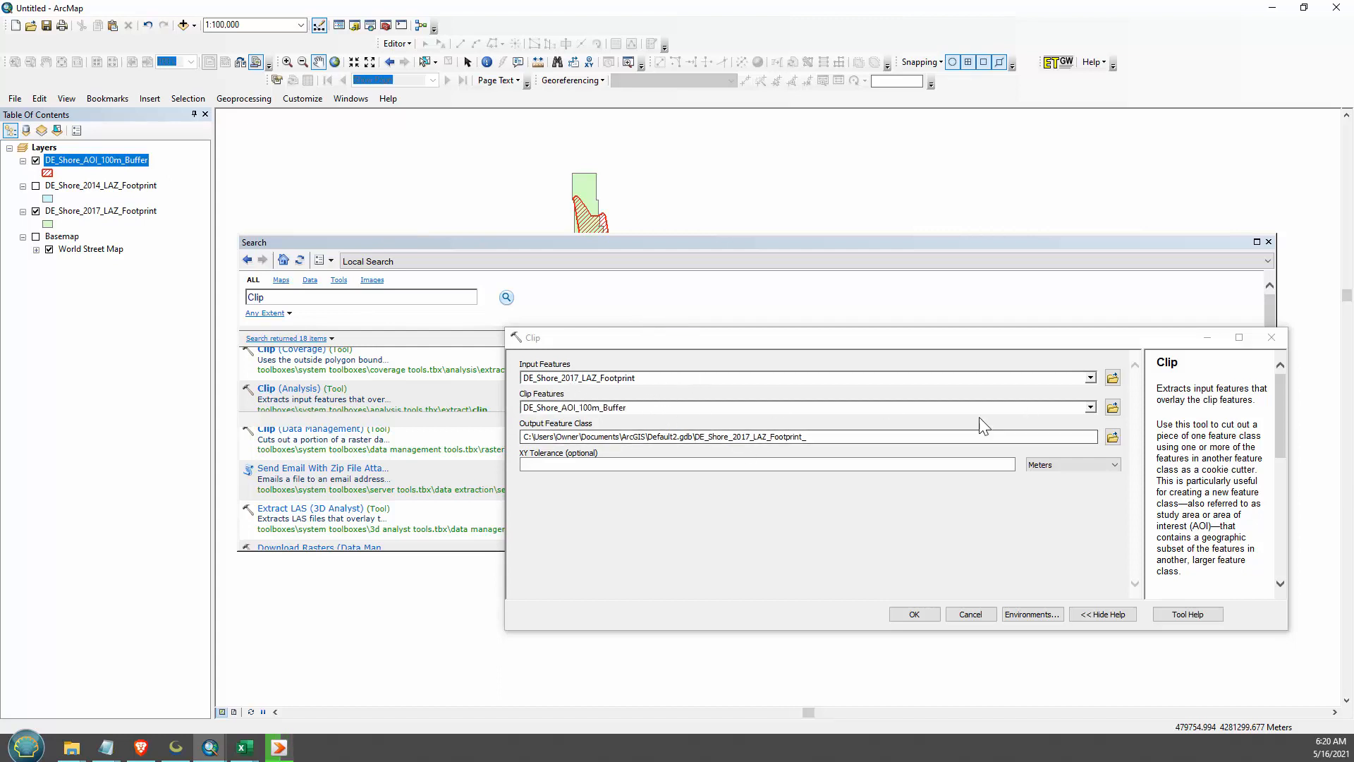
- Set the clip output to DE_Shore_2017_LAZ_Footprint_FINAL.shp in the Delaware Shore Shps folder
{"action": "left_click", "coordinate": [1112, 437]}
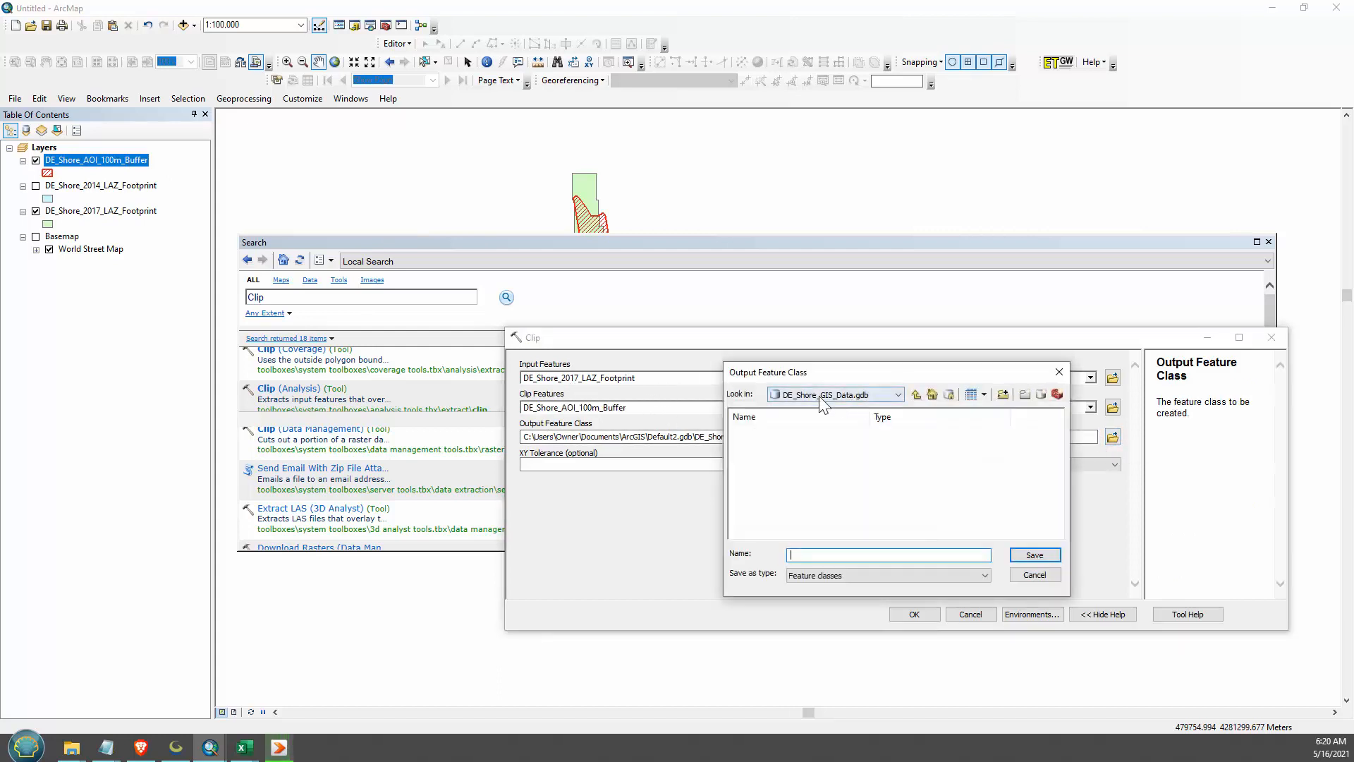
{"action": "left_click", "coordinate": [819, 399]}
{"action": "scroll", "coordinate": [836, 439], "scroll_direction": "up", "scroll_amount": 1}
{"action": "left_click", "coordinate": [786, 429]}
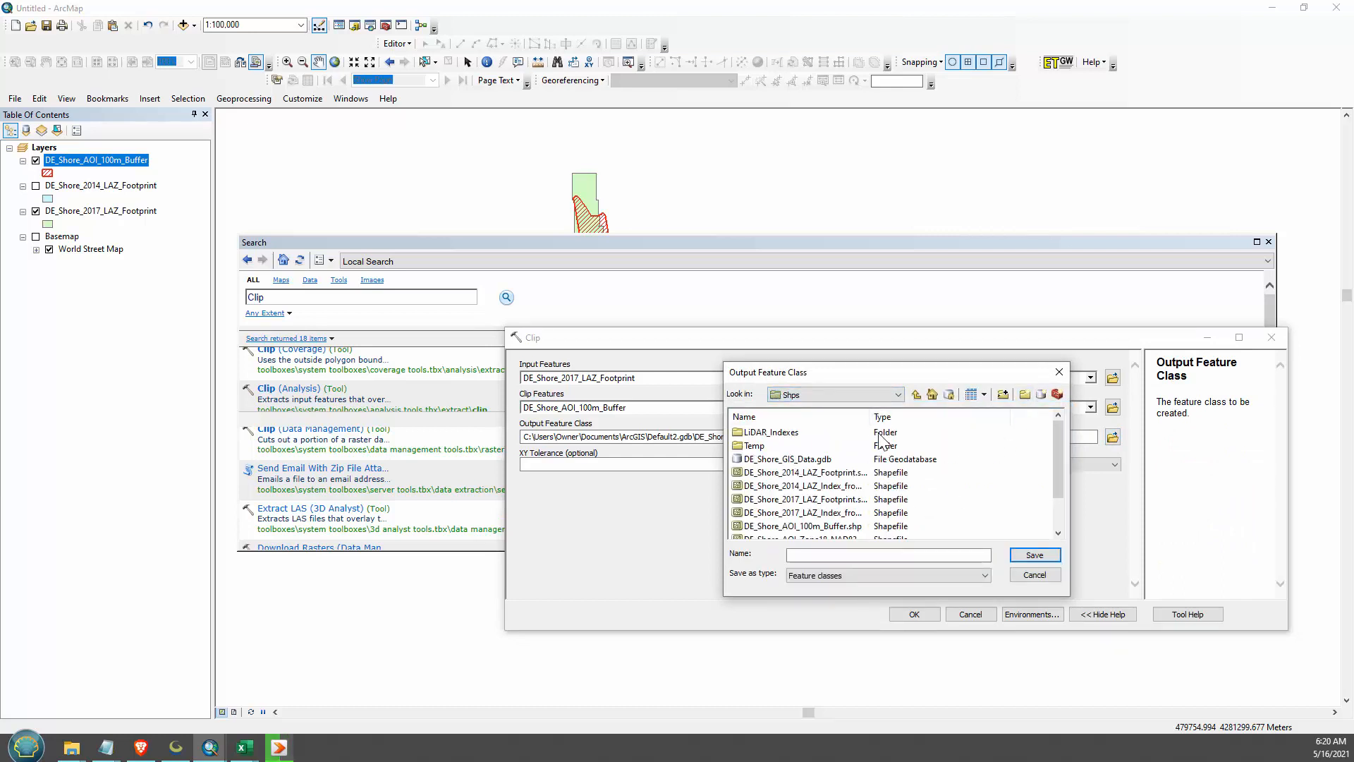
{"action": "left_click_drag", "start_coordinate": [875, 417], "coordinate": [906, 417]}
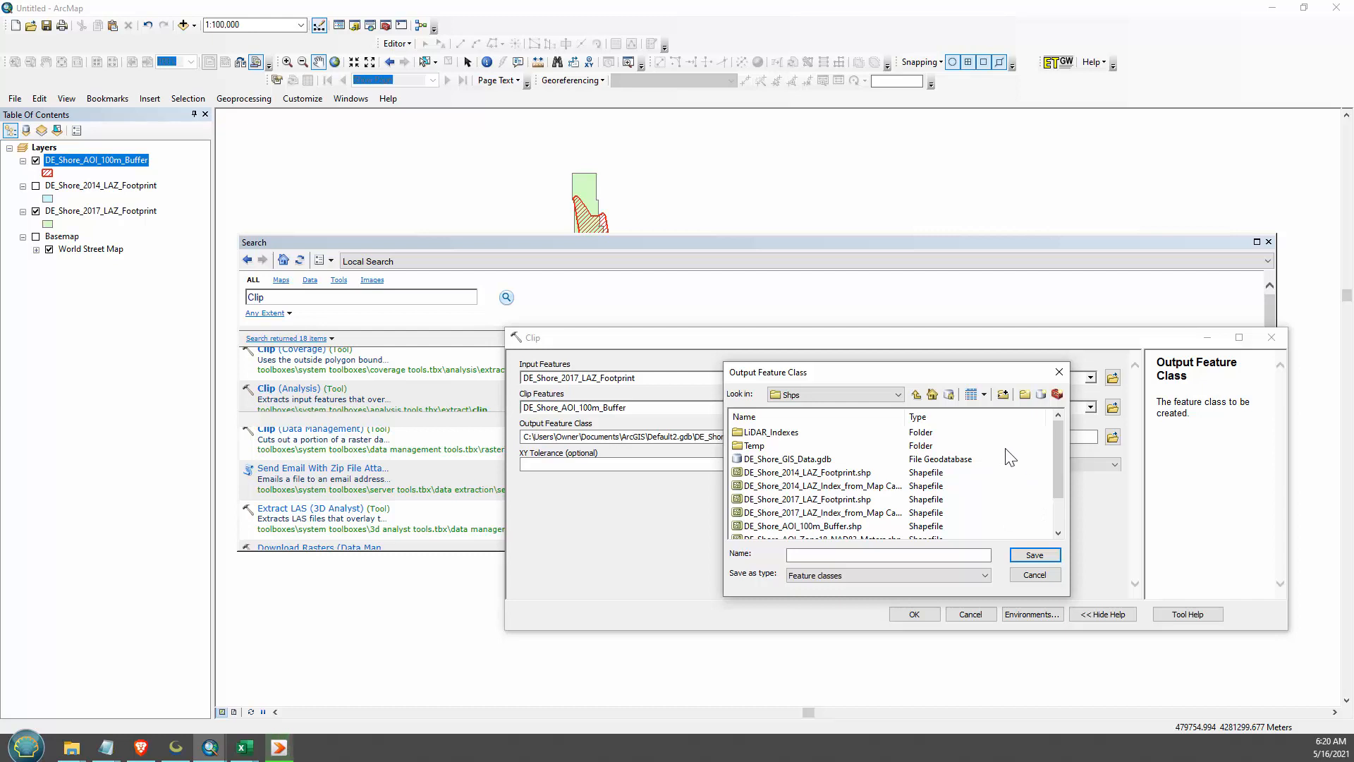
{"action": "left_click", "coordinate": [881, 555]}
{"action": "left_click", "coordinate": [811, 500]}
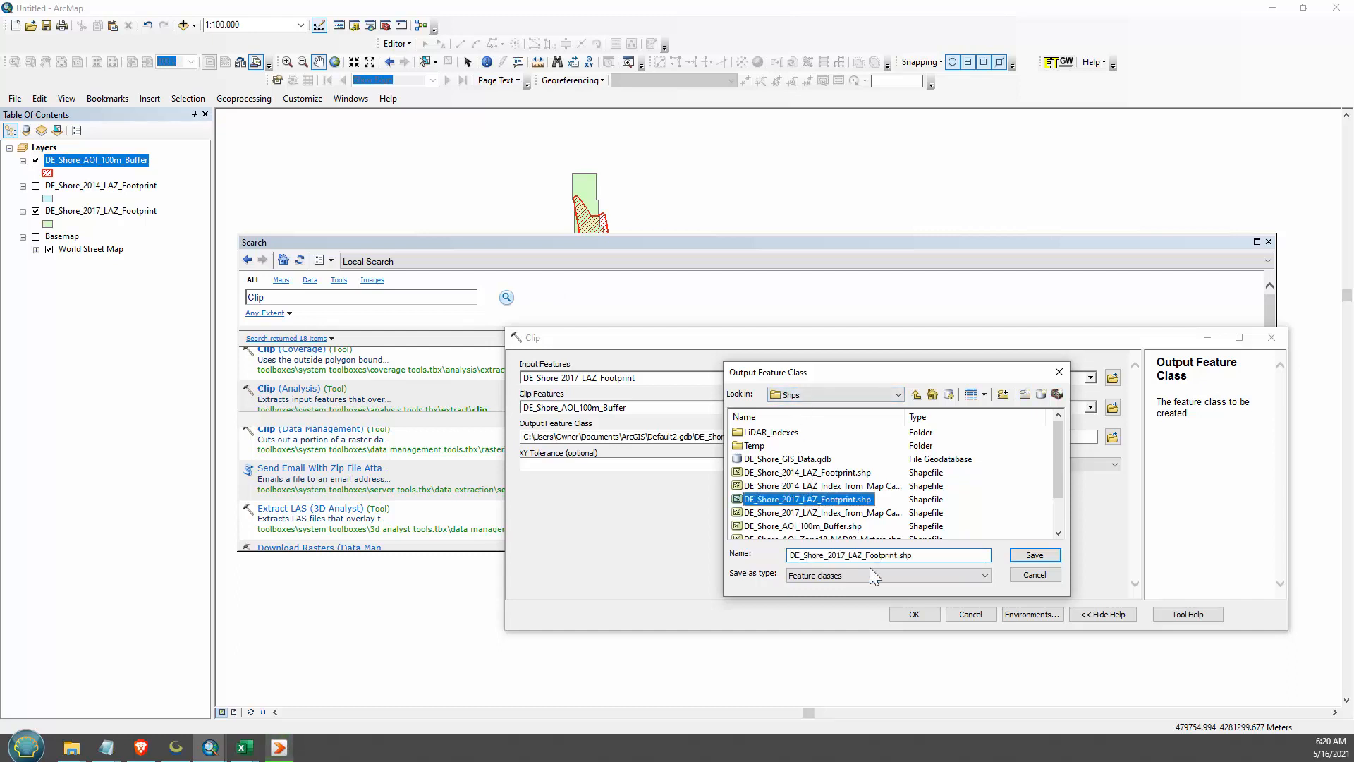
{"action": "left_click", "coordinate": [931, 556]}
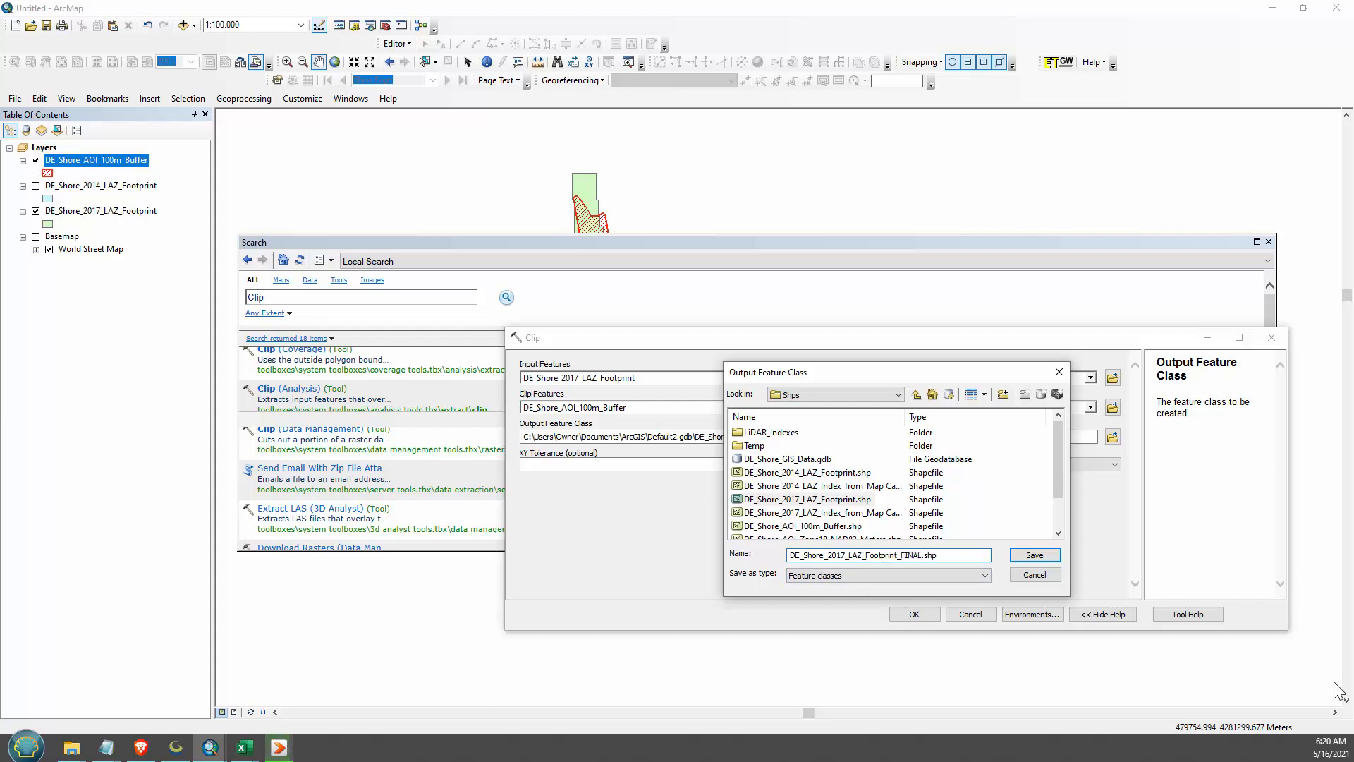
{"action": "key", "text": "Return"}
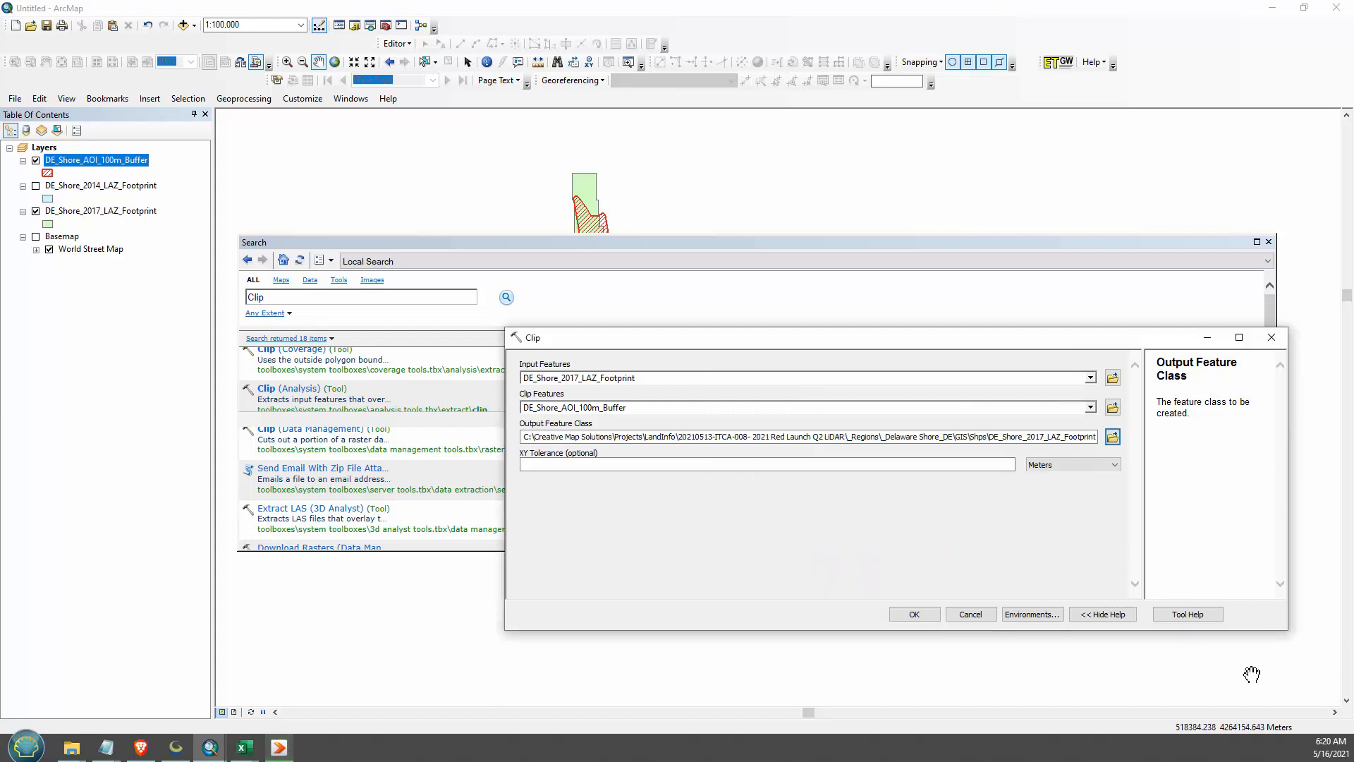
- Run the clip and hide the original DE_Shore_2017_LAZ_Footprint layer, with the search window closed
{"action": "left_click", "coordinate": [909, 613]}
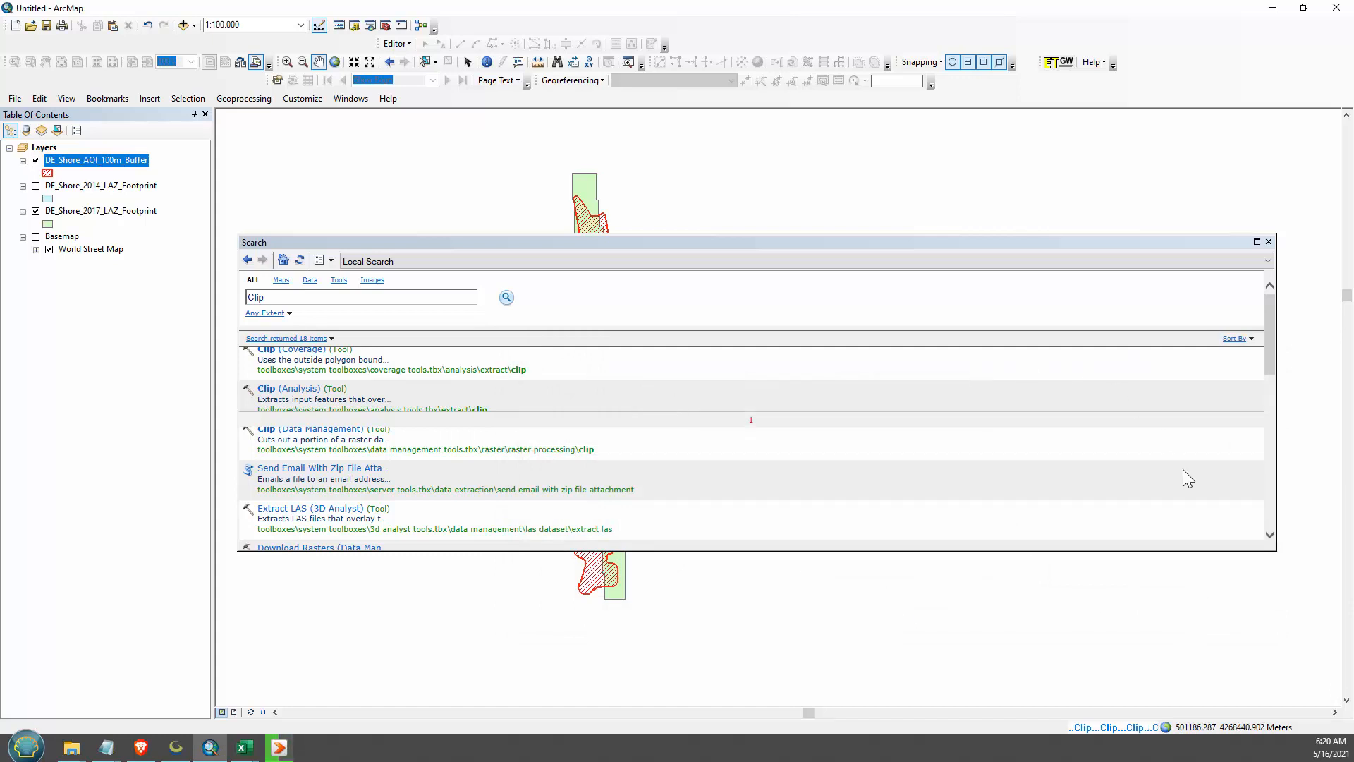
{"action": "left_click", "coordinate": [1268, 241]}
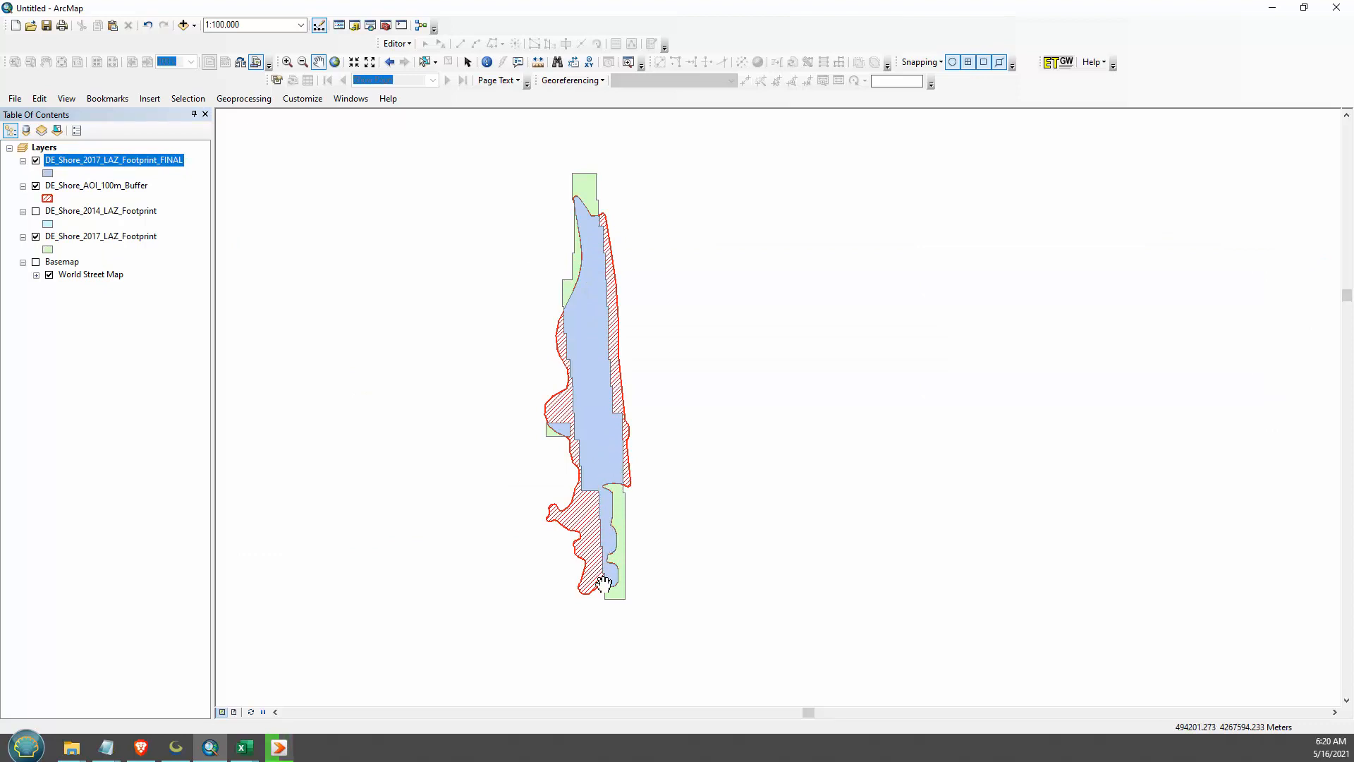
{"action": "left_click", "coordinate": [36, 236]}
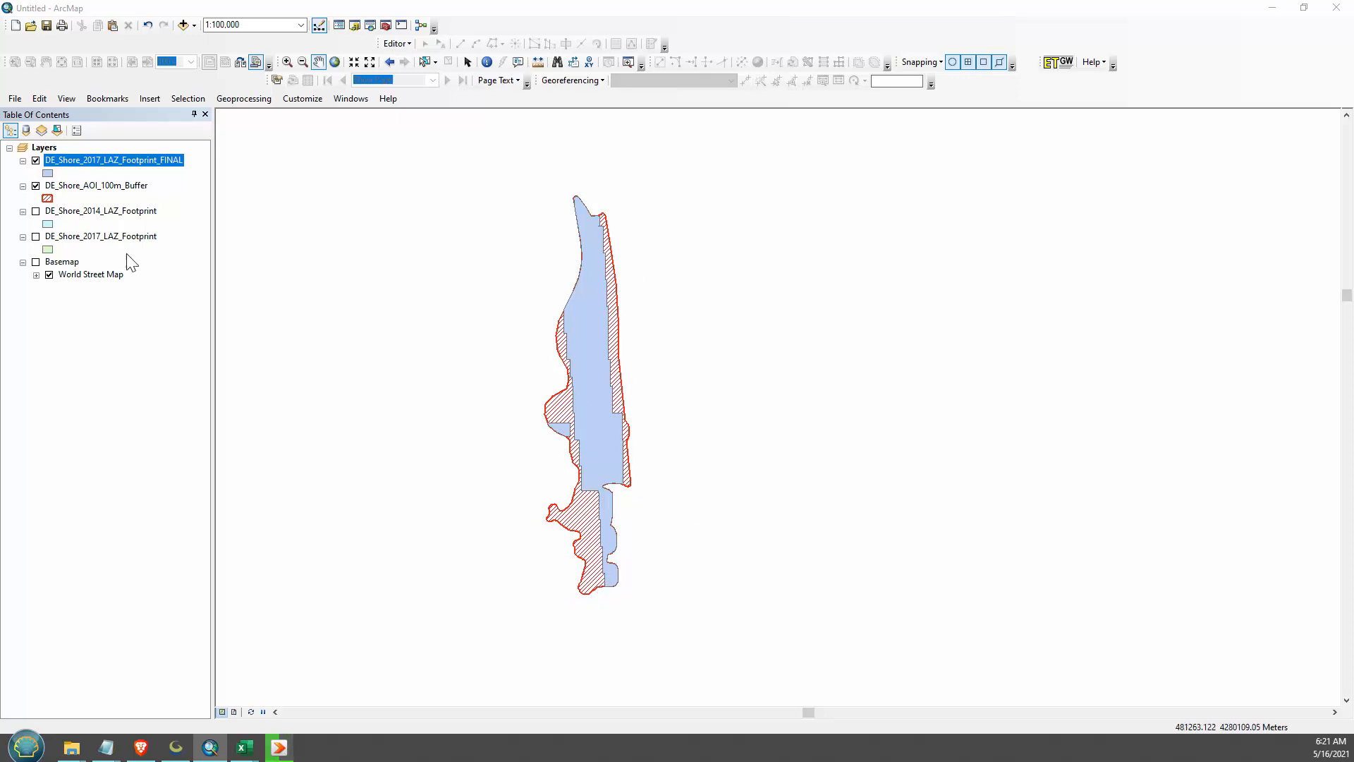
- Hide the DE_Shore_AOI_100m_Buffer layer and add Buffers.shp from the Temp folder to the map
{"action": "left_click", "coordinate": [35, 185]}
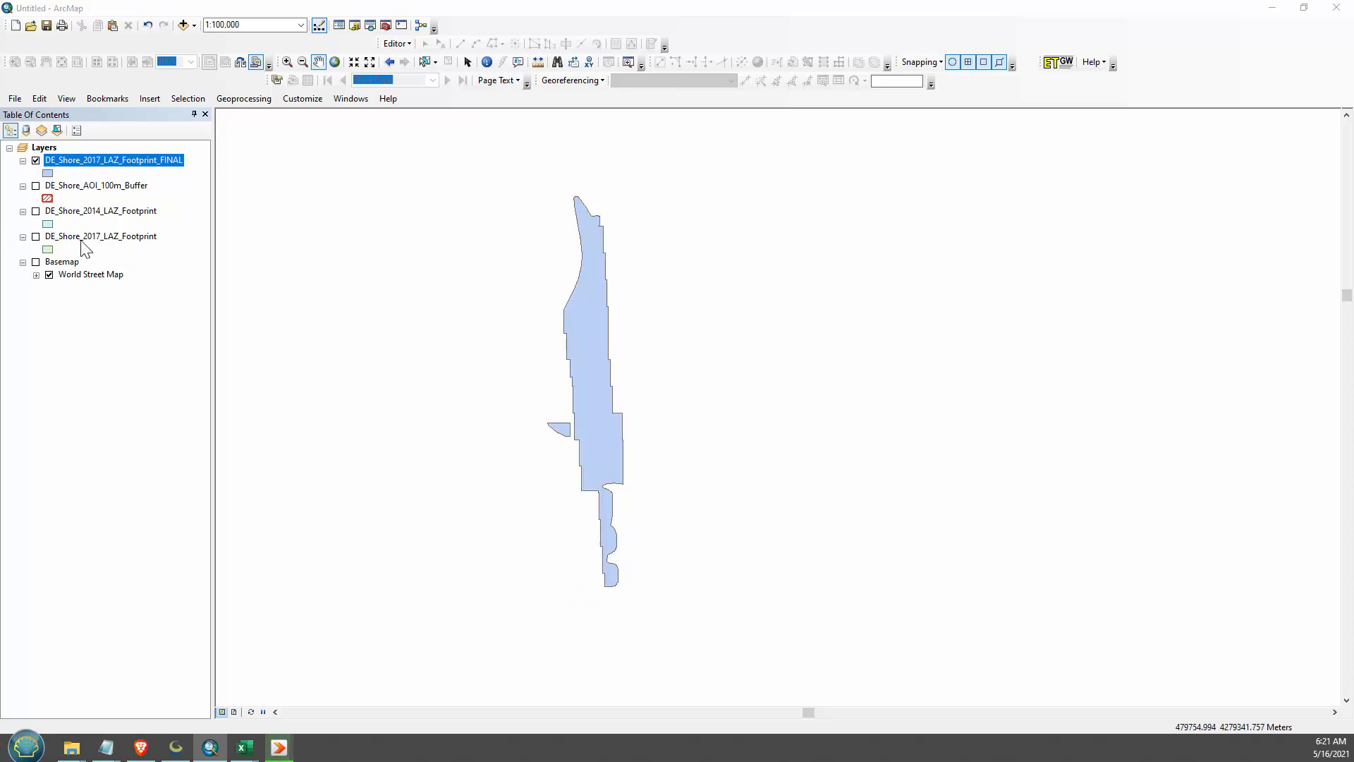
{"action": "left_click", "coordinate": [182, 24]}
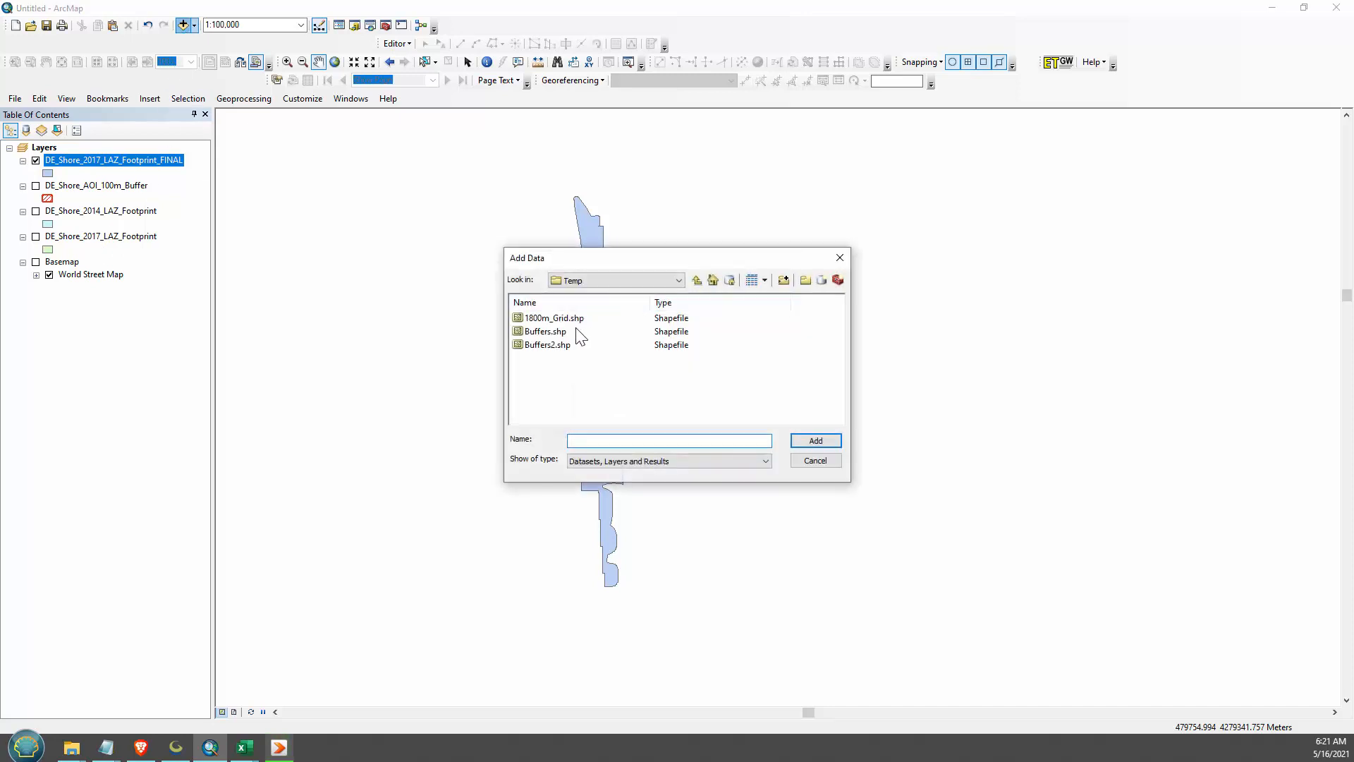
{"action": "double_click", "coordinate": [536, 330]}
- Symbolize the Buffers grid with no fill color and a light orange outline, keeping the 0.40 outline width
{"action": "left_click", "coordinate": [48, 173]}
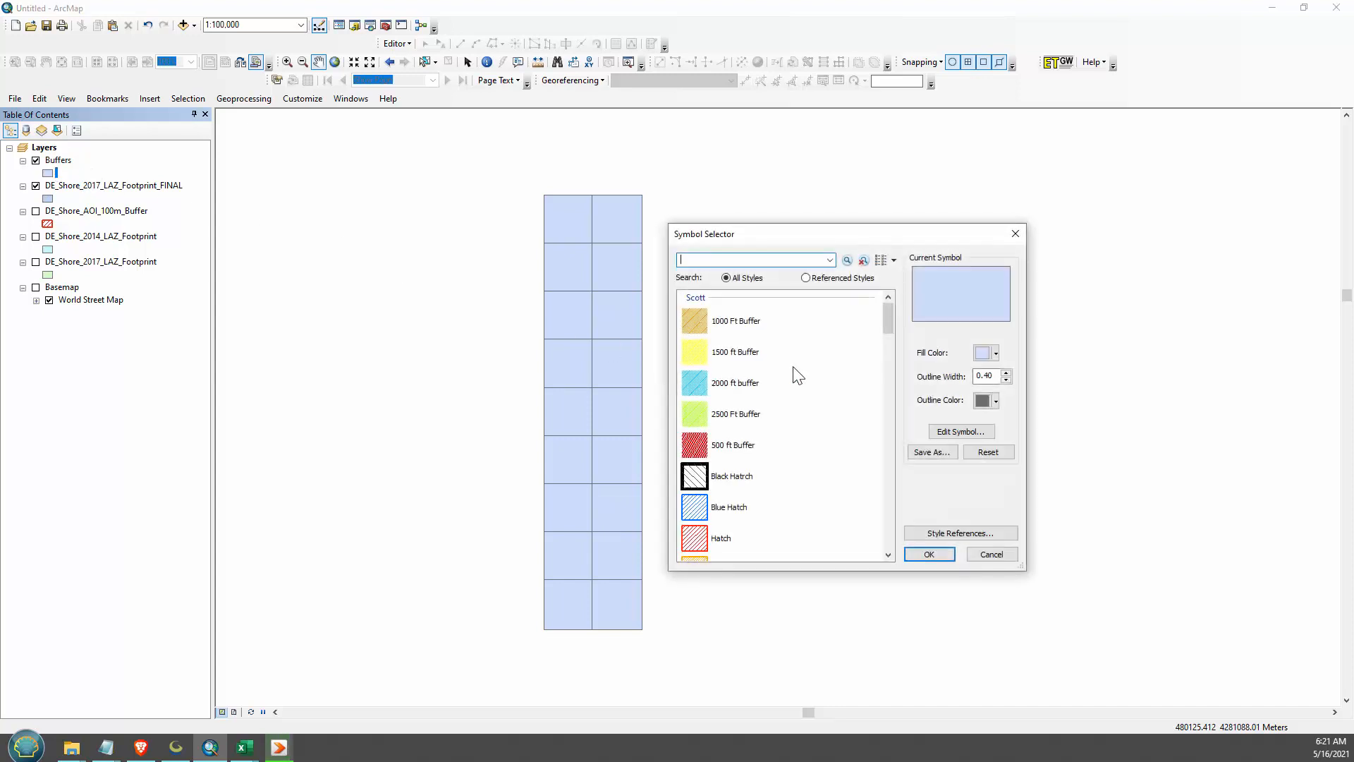
{"action": "left_click", "coordinate": [987, 352]}
{"action": "left_click", "coordinate": [1045, 374]}
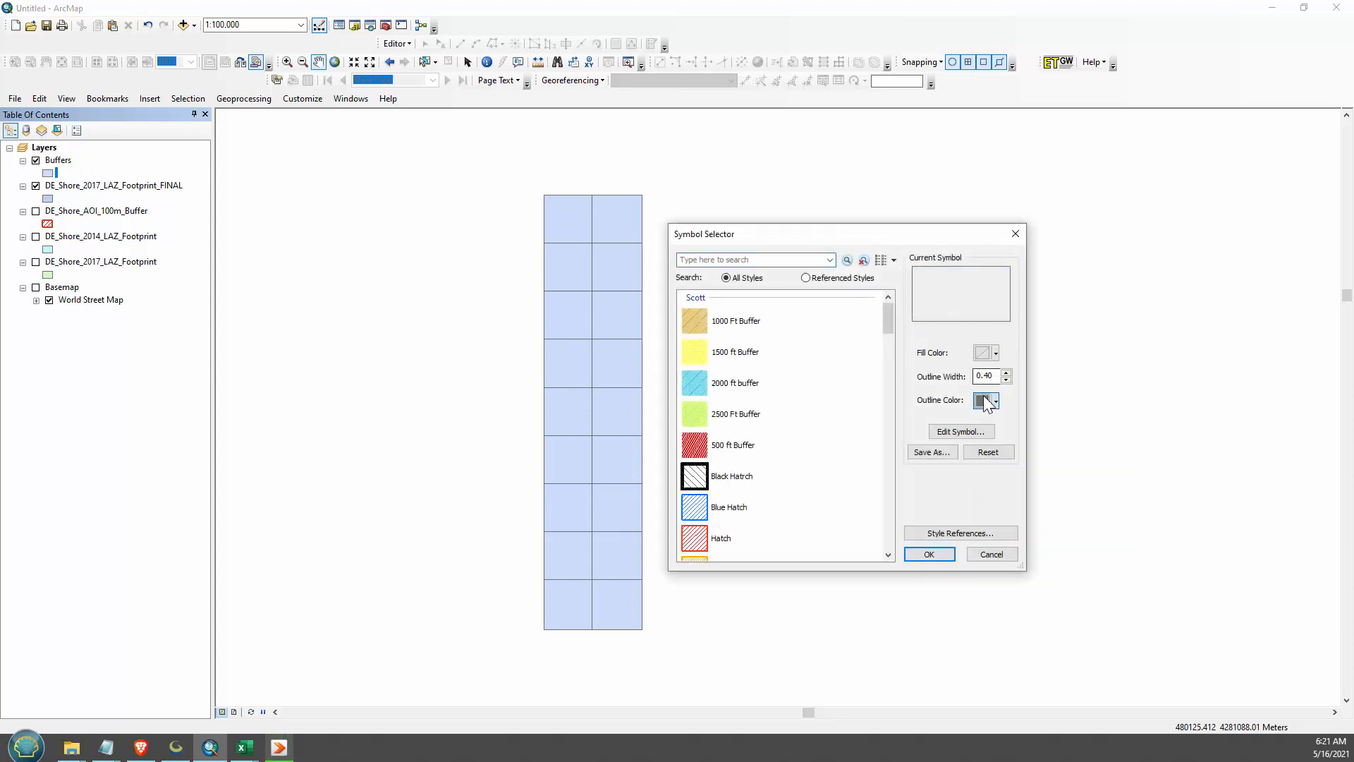
{"action": "left_click", "coordinate": [985, 401]}
{"action": "left_click", "coordinate": [1069, 452]}
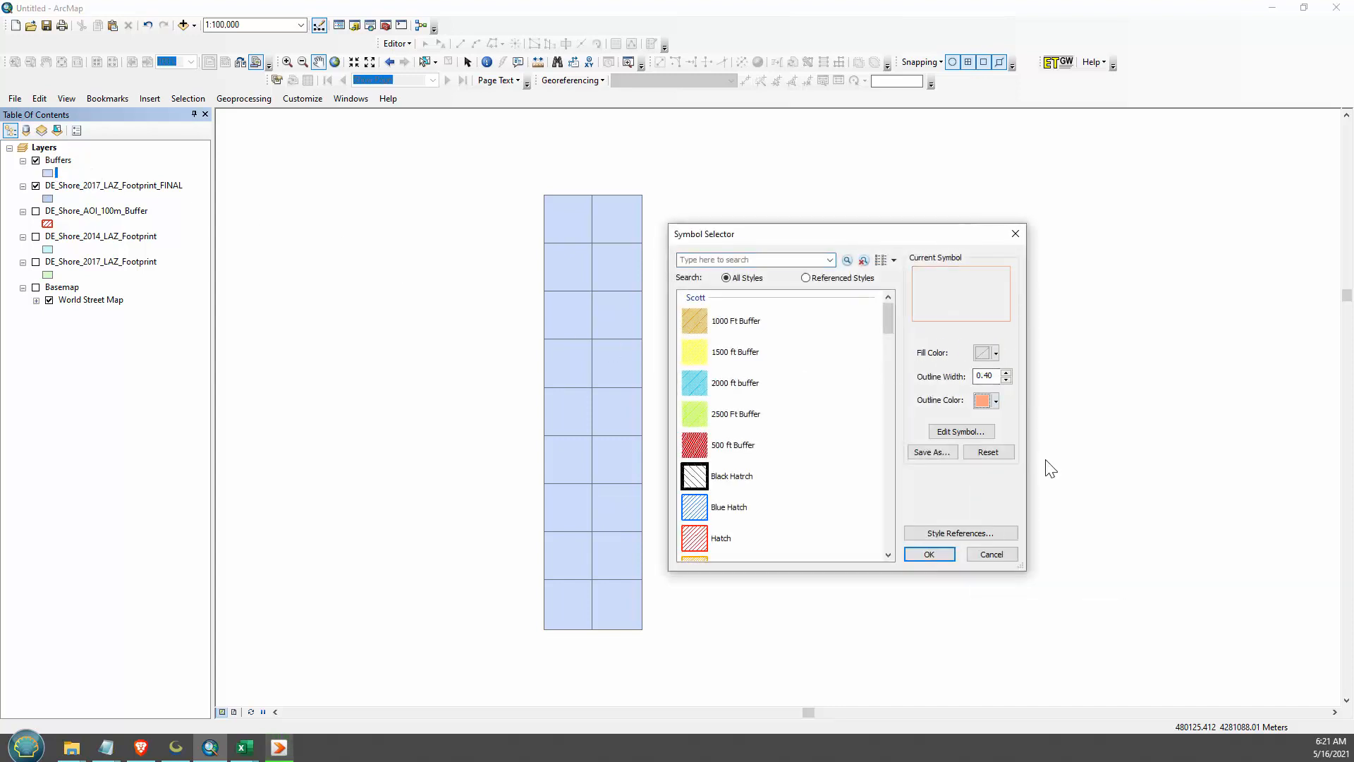
{"action": "left_click", "coordinate": [917, 555]}
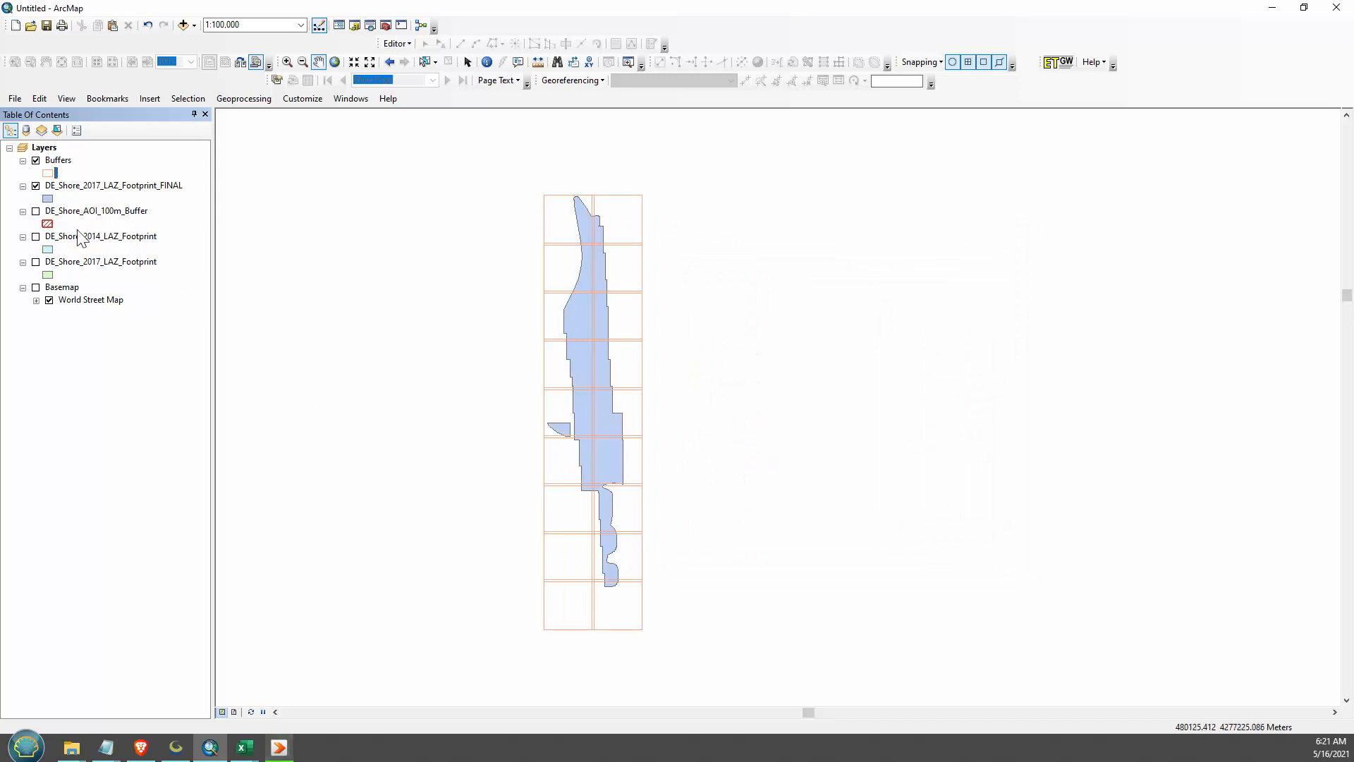
- Compare the Buffers grid against the original 2017 LAZ footprint and the AOI 100m buffer, leaving both layers hidden
{"action": "left_click", "coordinate": [36, 262]}
{"action": "left_click", "coordinate": [35, 211]}
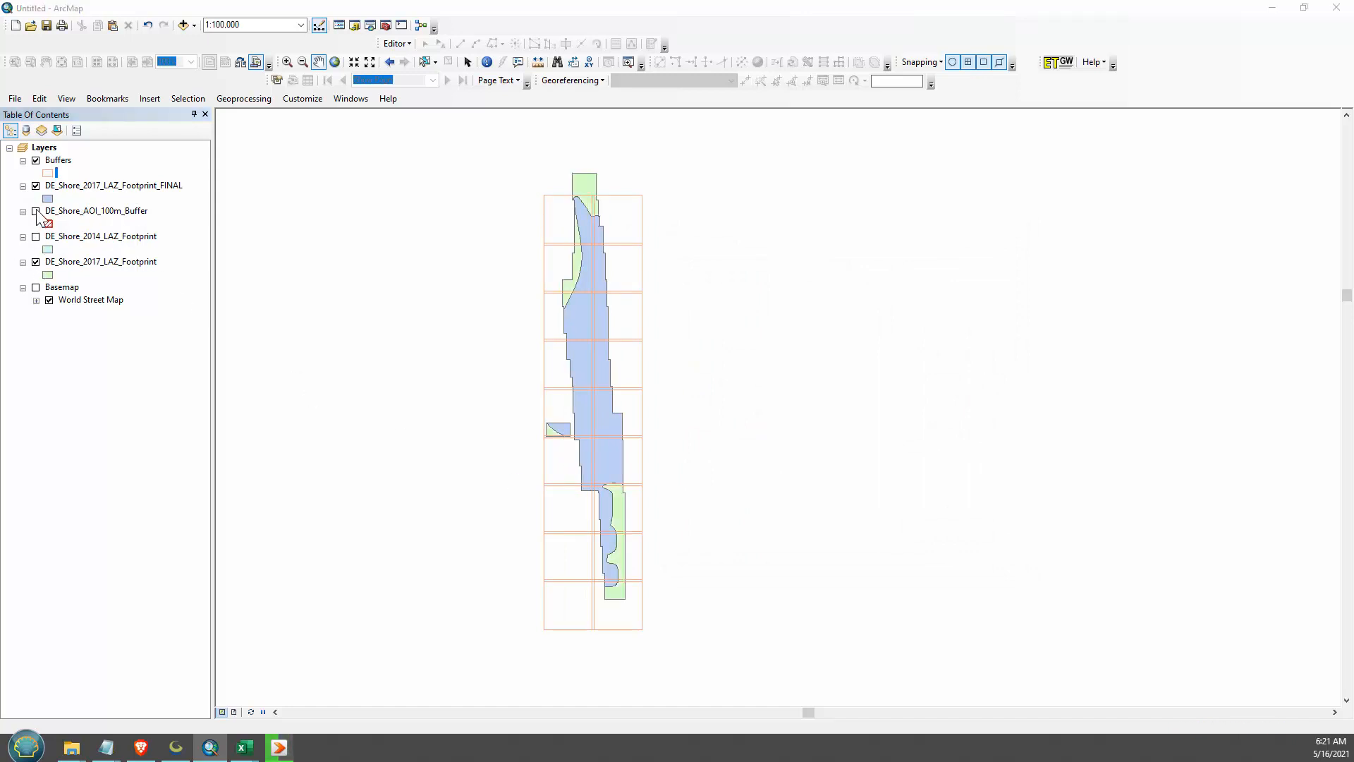
{"action": "left_click", "coordinate": [125, 264]}
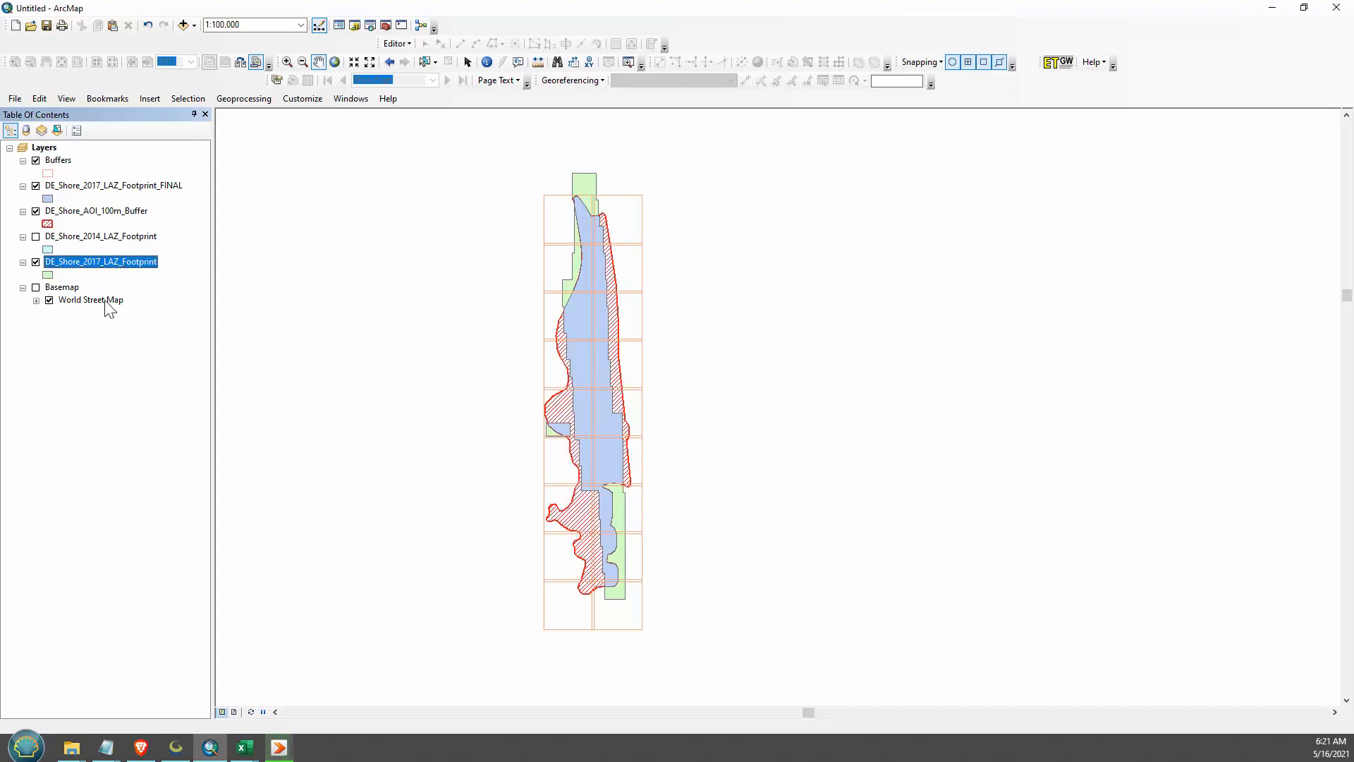
{"action": "left_click", "coordinate": [36, 263]}
{"action": "left_click", "coordinate": [49, 211]}
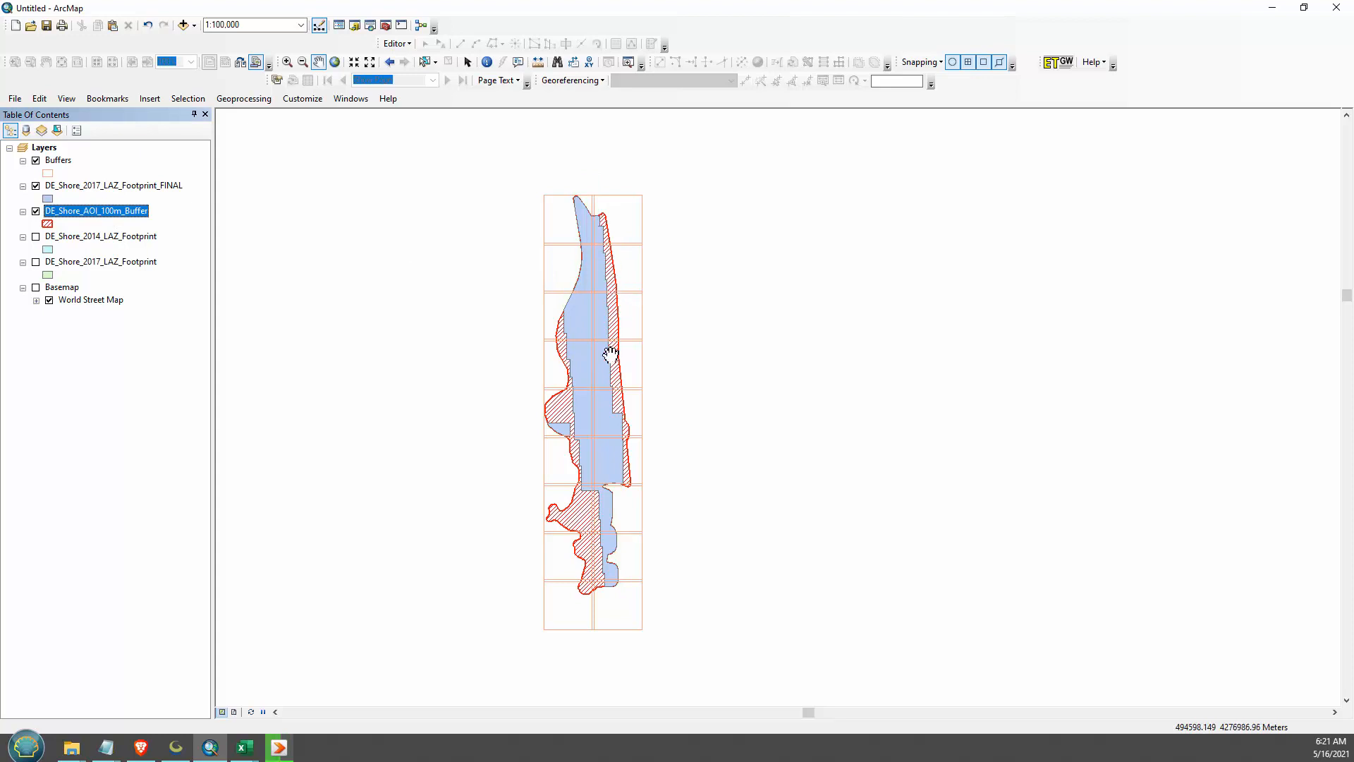
{"action": "left_click", "coordinate": [36, 212]}
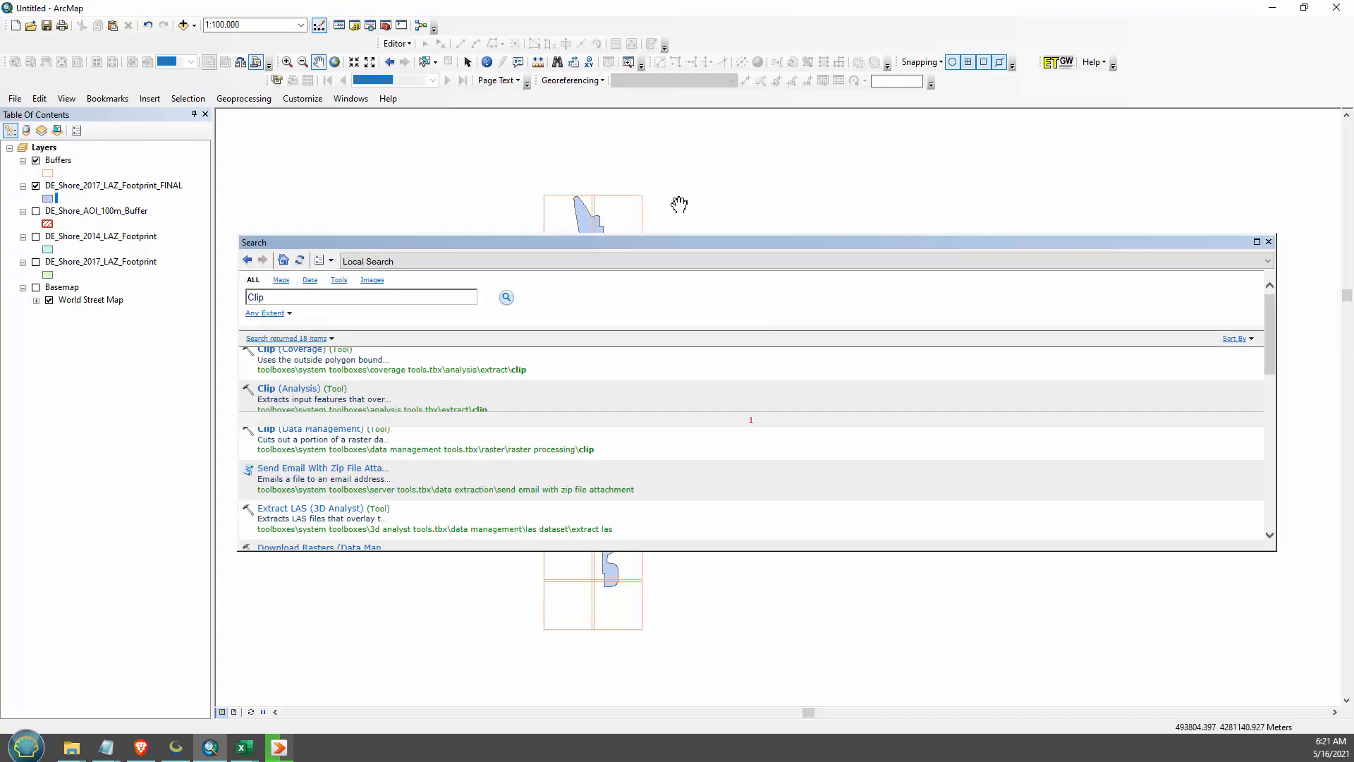
- Set up the Clip (Analysis) tool with Buffers as input features and DE_Shore_2017_LAZ_Footprint_FINAL as clip features
{"action": "left_click", "coordinate": [370, 25]}
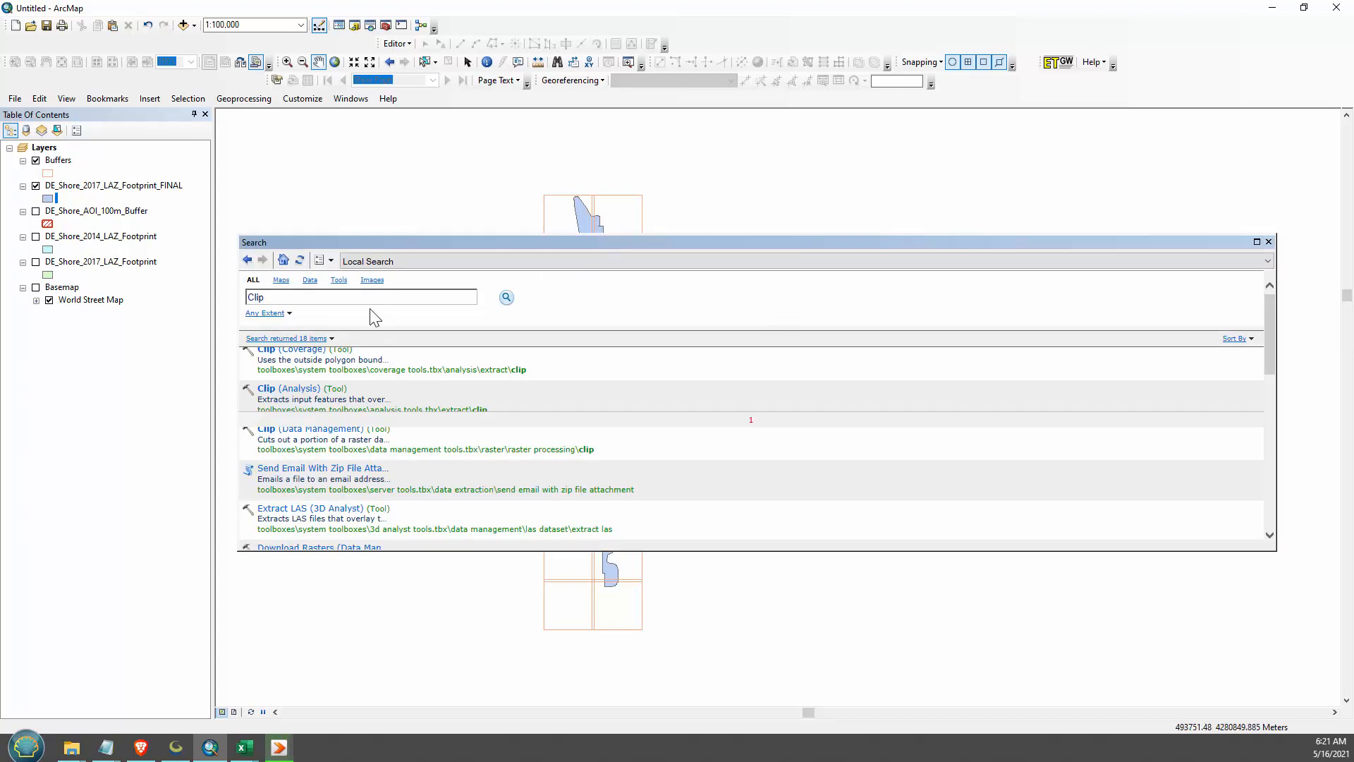
{"action": "left_click", "coordinate": [294, 392]}
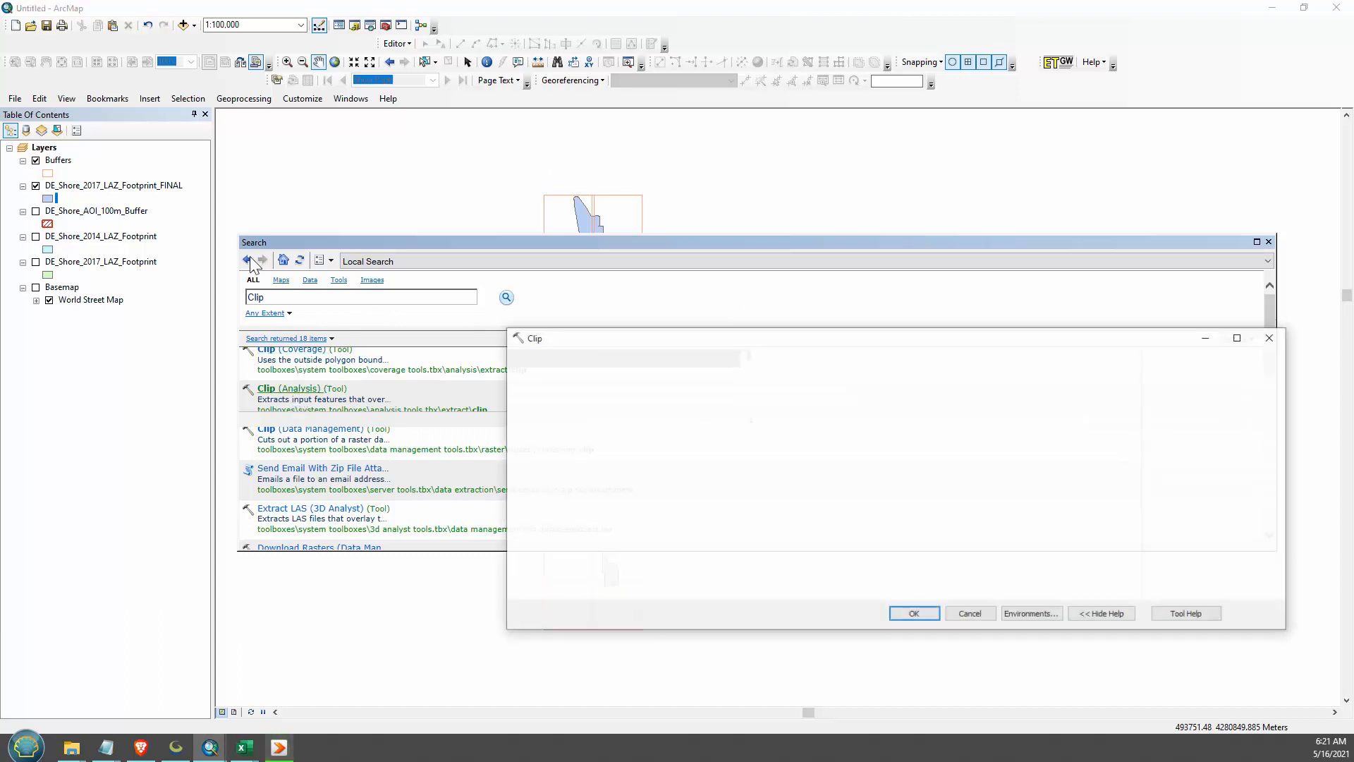
{"action": "left_click_drag", "start_coordinate": [60, 173], "coordinate": [611, 393]}
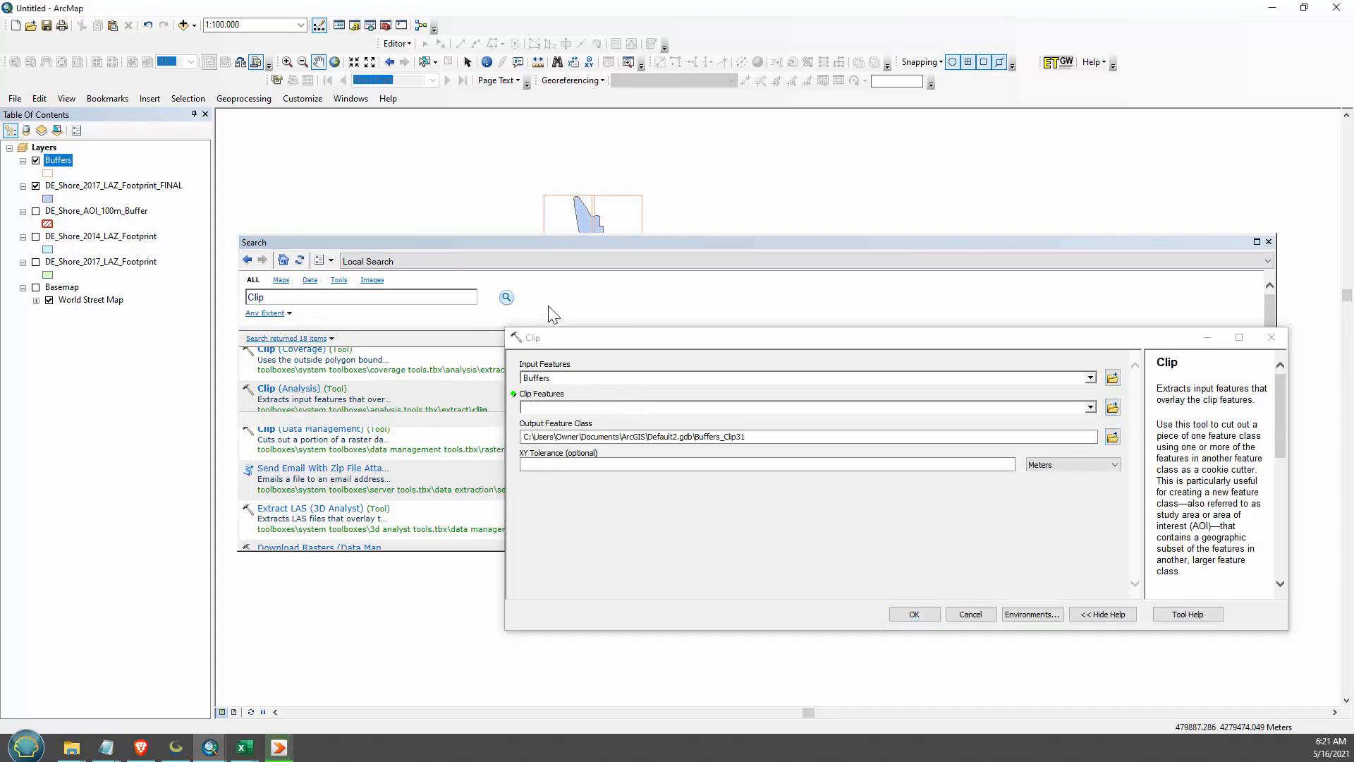
{"action": "left_click", "coordinate": [75, 187]}
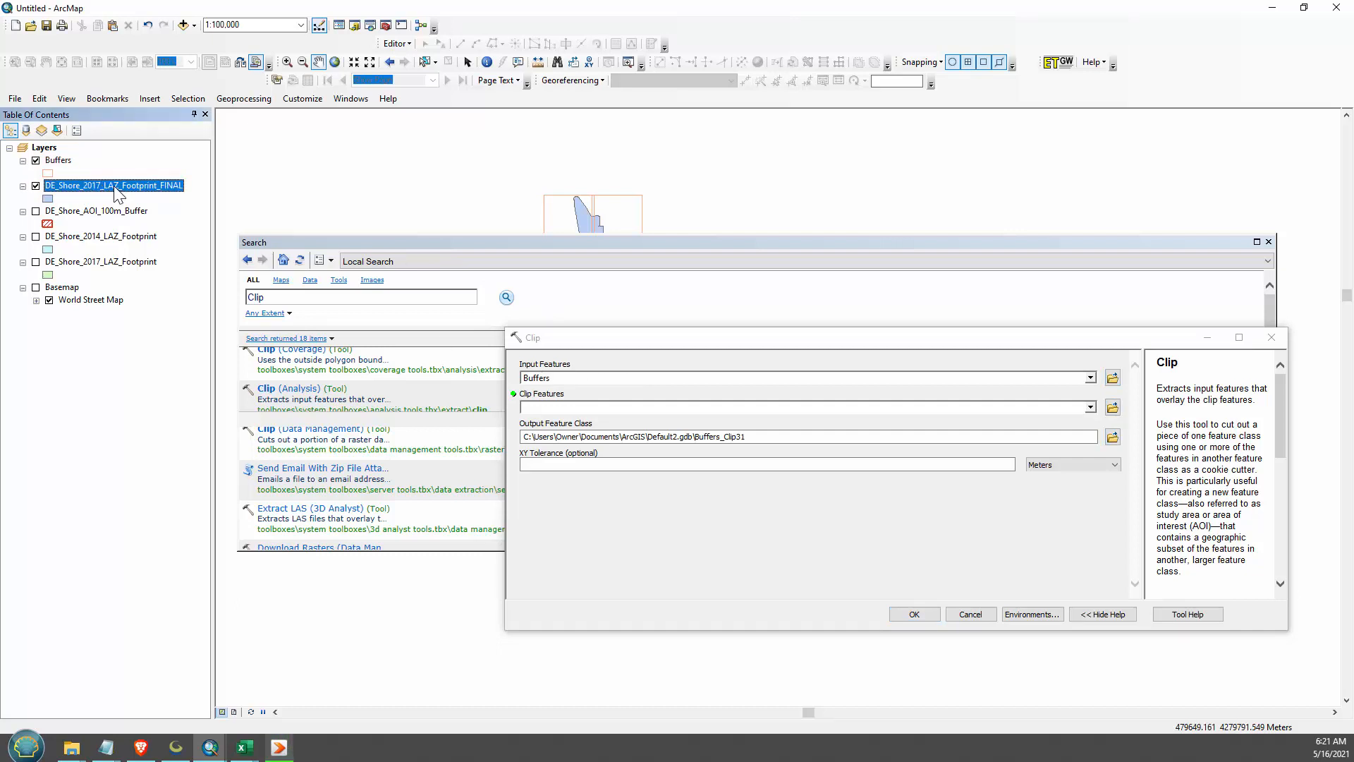
{"action": "left_click_drag", "start_coordinate": [115, 188], "coordinate": [634, 408]}
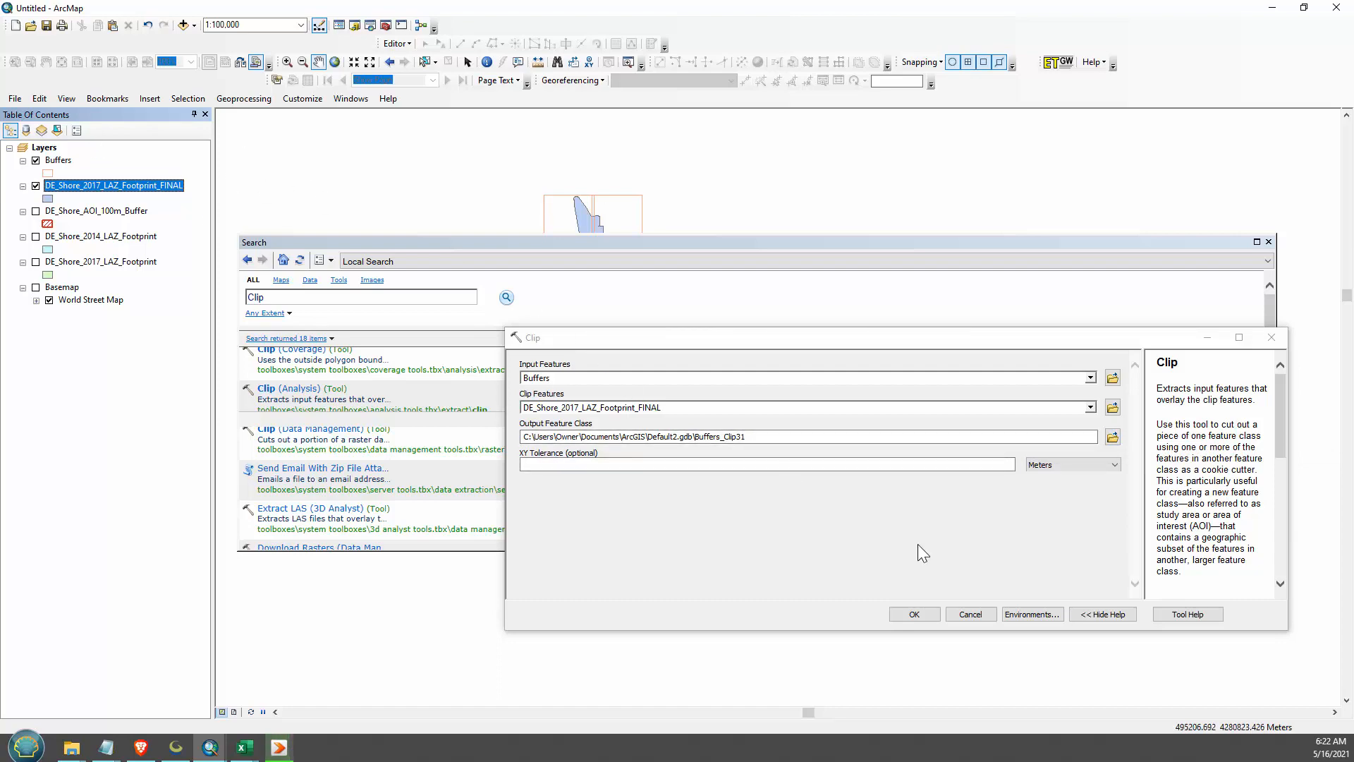
- Run the clip with the default output and hide the Buffers and DE_Shore_2017_LAZ_Footprint_FINAL layers
{"action": "left_click", "coordinate": [920, 616]}
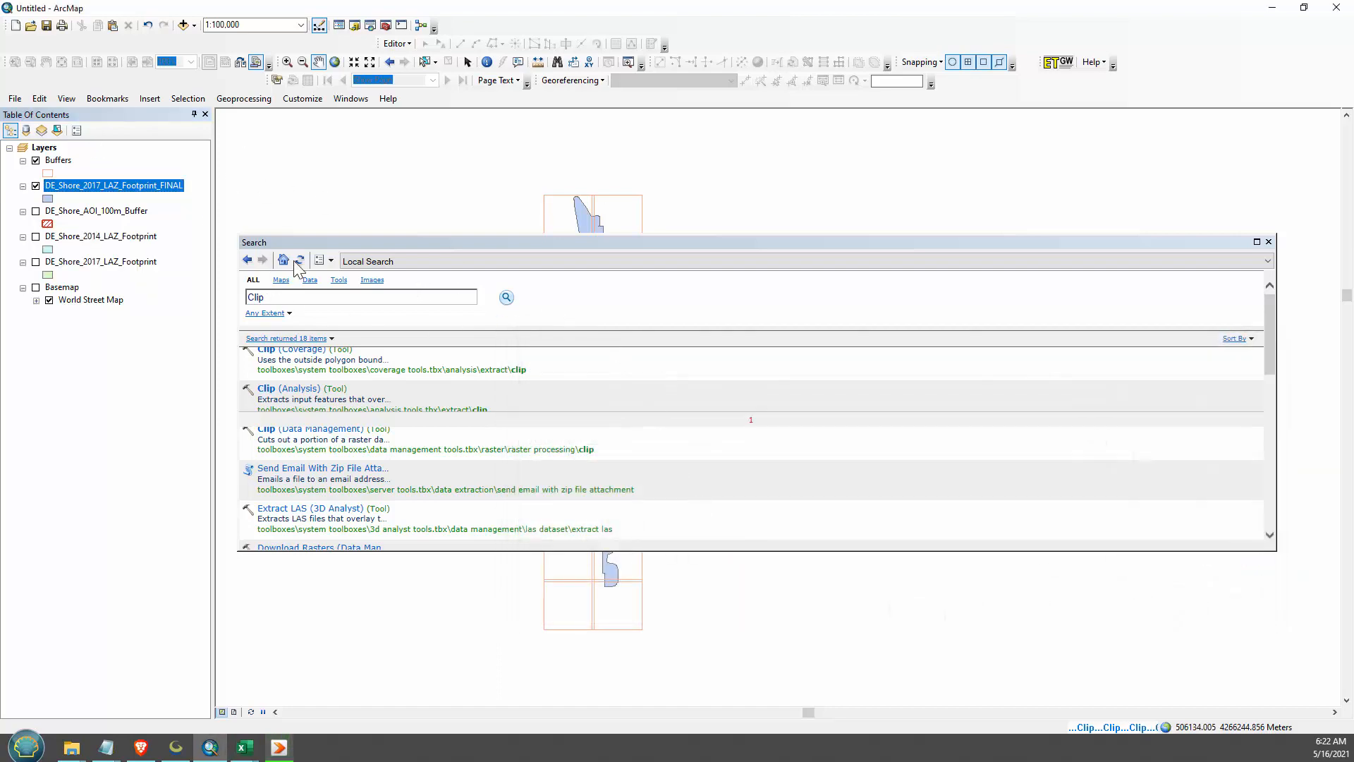
{"action": "left_click_drag", "start_coordinate": [483, 243], "coordinate": [692, 603]}
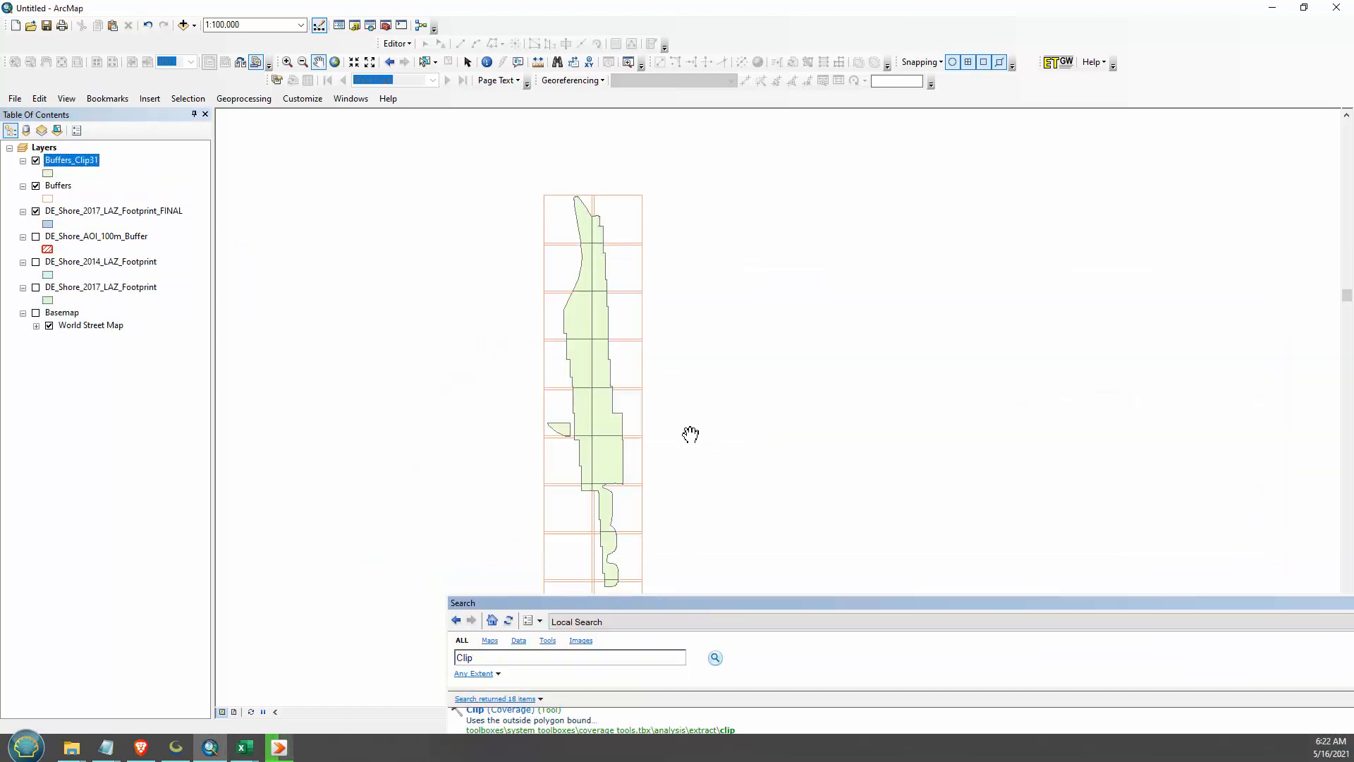
{"action": "left_click", "coordinate": [36, 211]}
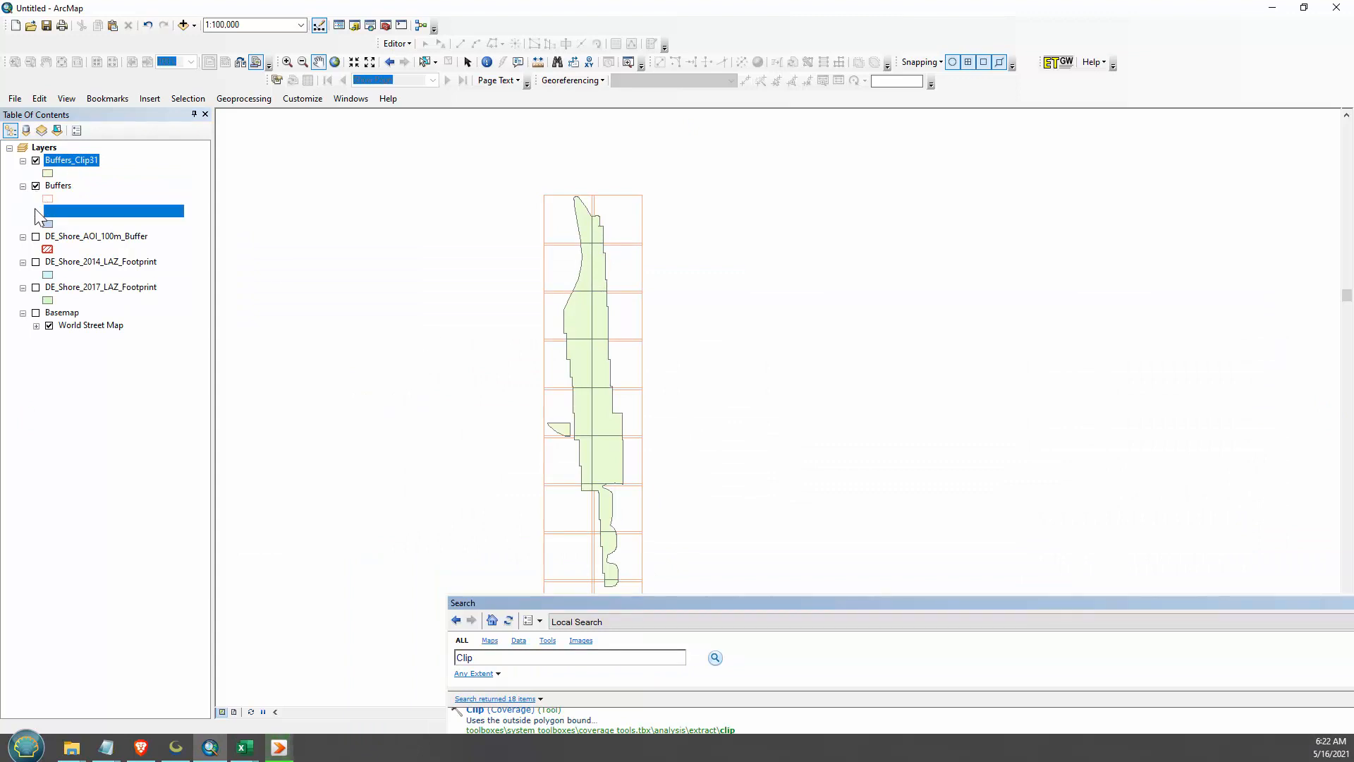
{"action": "left_click", "coordinate": [36, 186]}
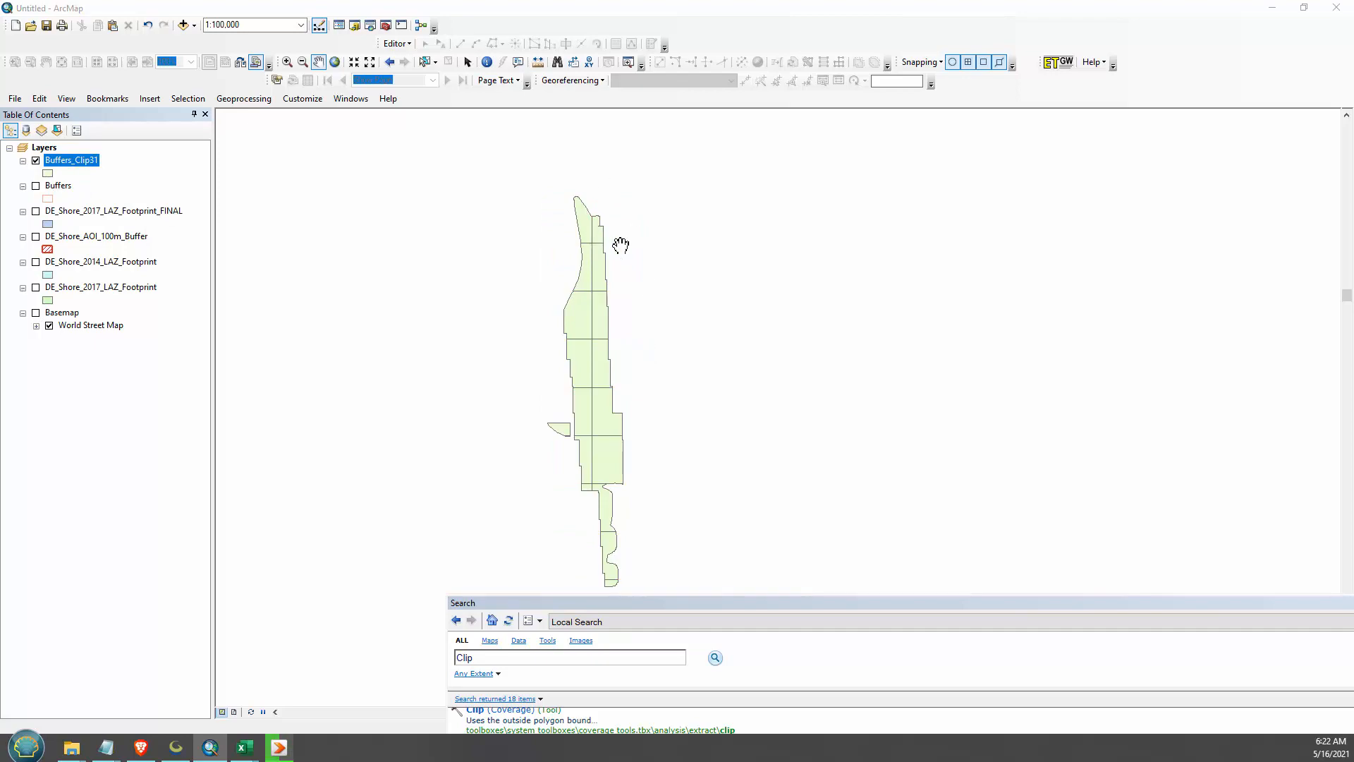
- Examine the tile names in the NAME field of the clipped grid's attribute table, and close the table
{"action": "right_click", "coordinate": [44, 147]}
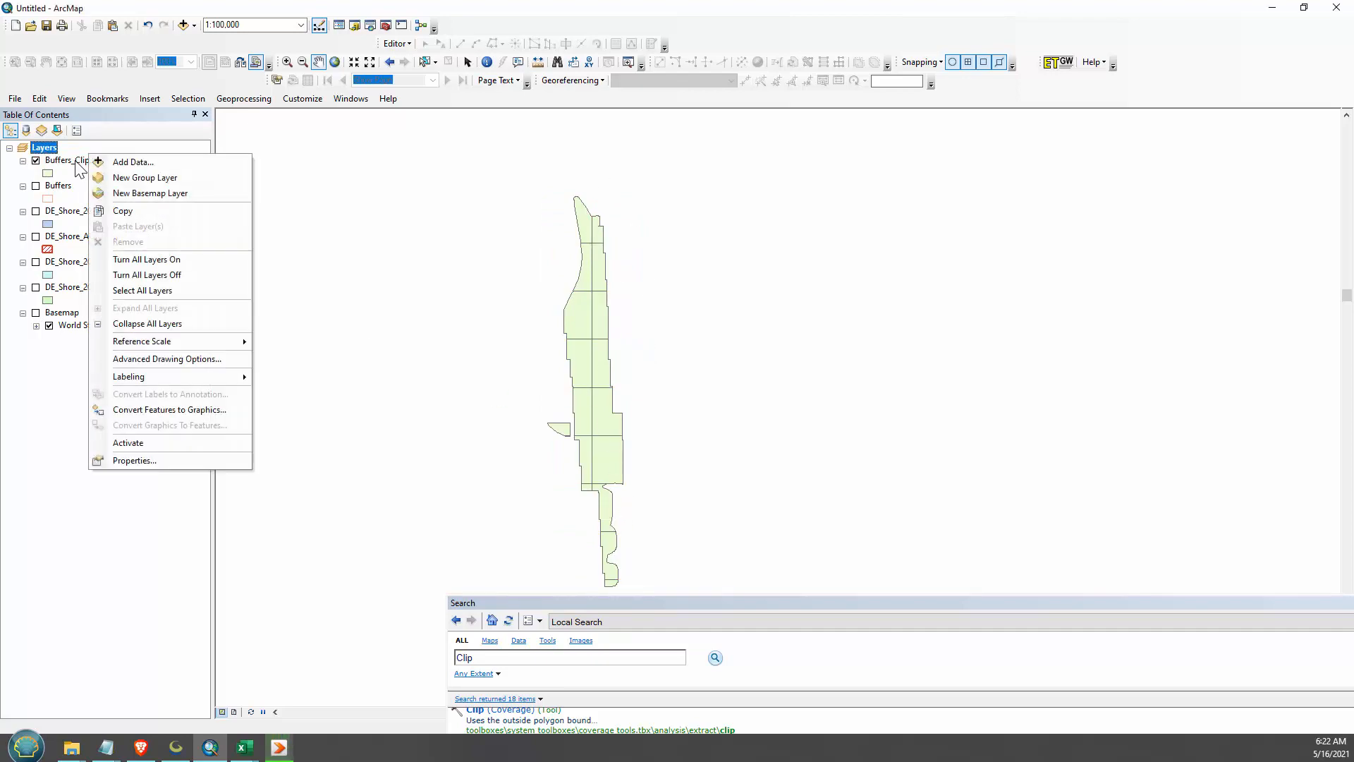
{"action": "right_click", "coordinate": [78, 161]}
{"action": "left_click", "coordinate": [152, 201]}
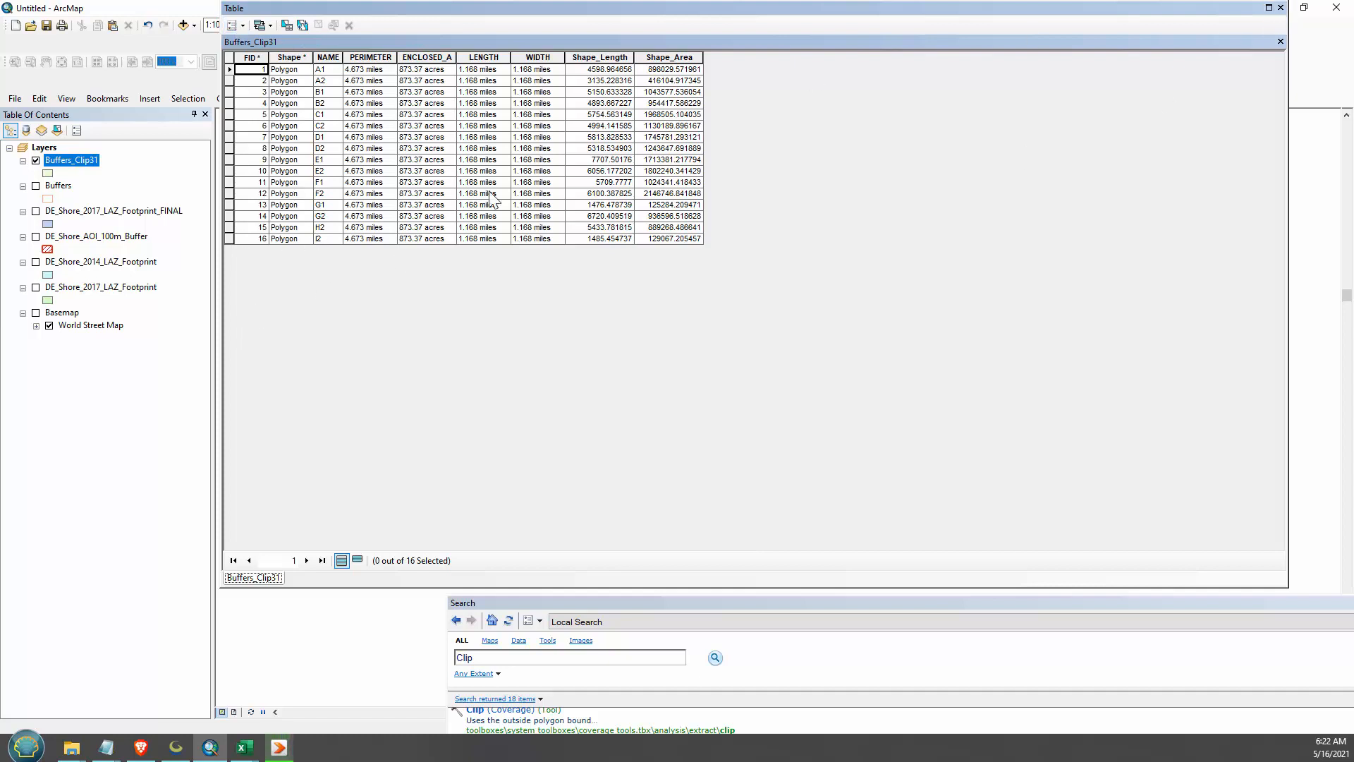
{"action": "left_click", "coordinate": [329, 57]}
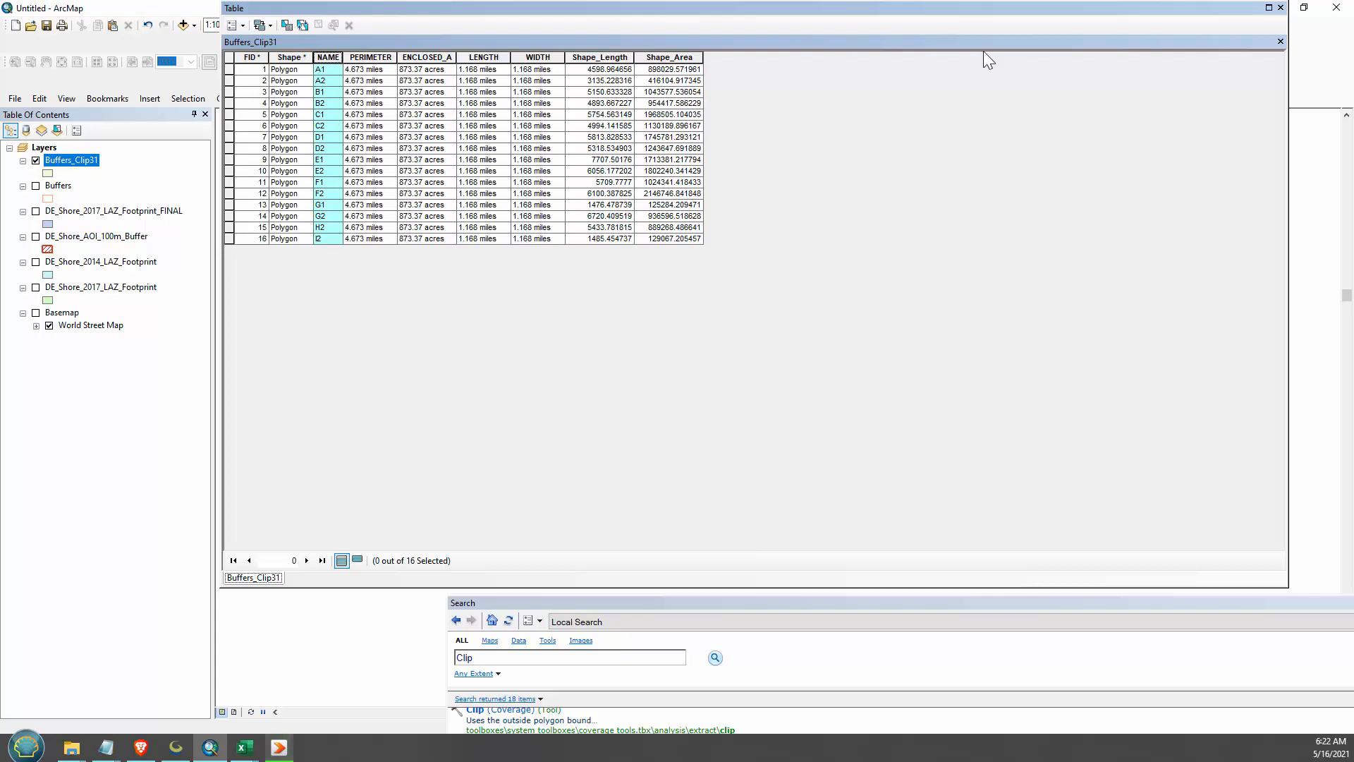
{"action": "left_click", "coordinate": [1280, 7]}
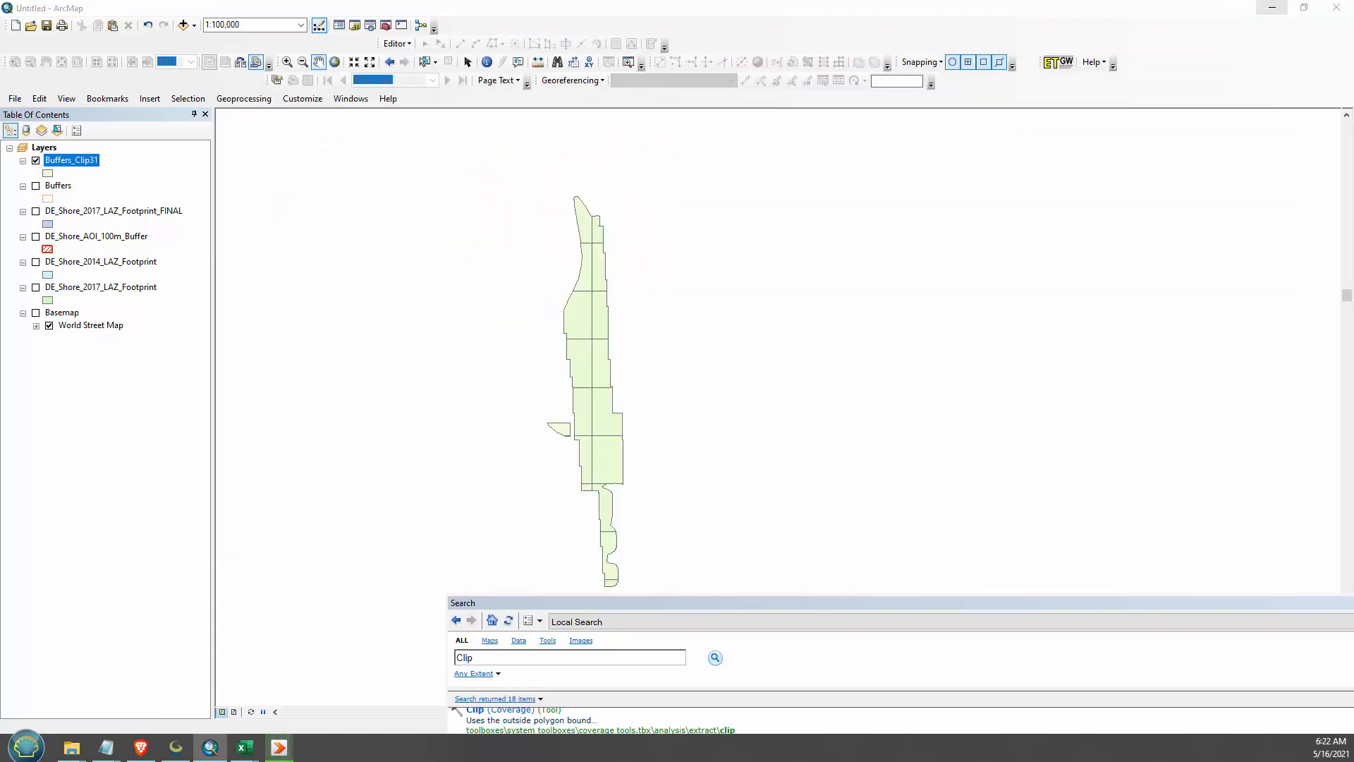
- Start the ET GeoWizards Sort Shapes wizard with Buffers as the feature layer
{"action": "left_click_drag", "start_coordinate": [1353, 303], "coordinate": [926, 82]}
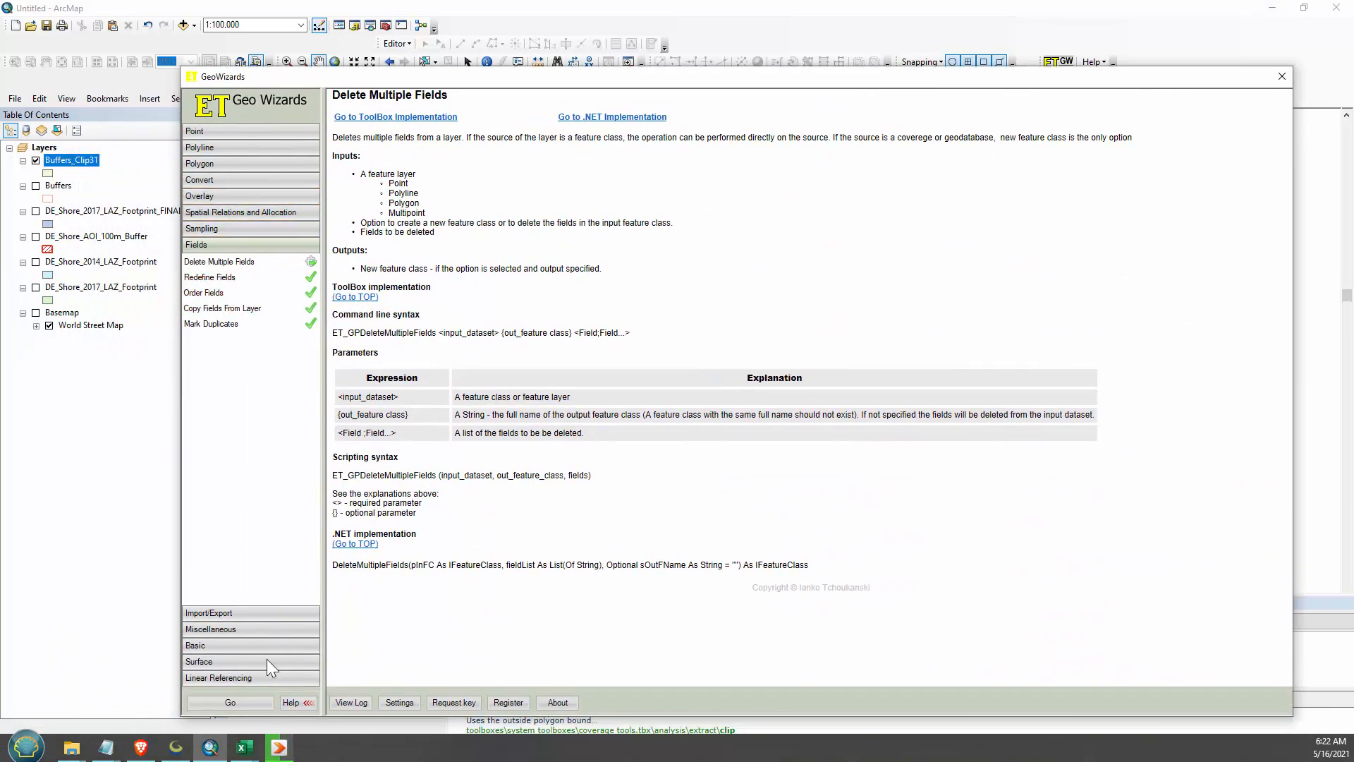
{"action": "left_click", "coordinate": [197, 646]}
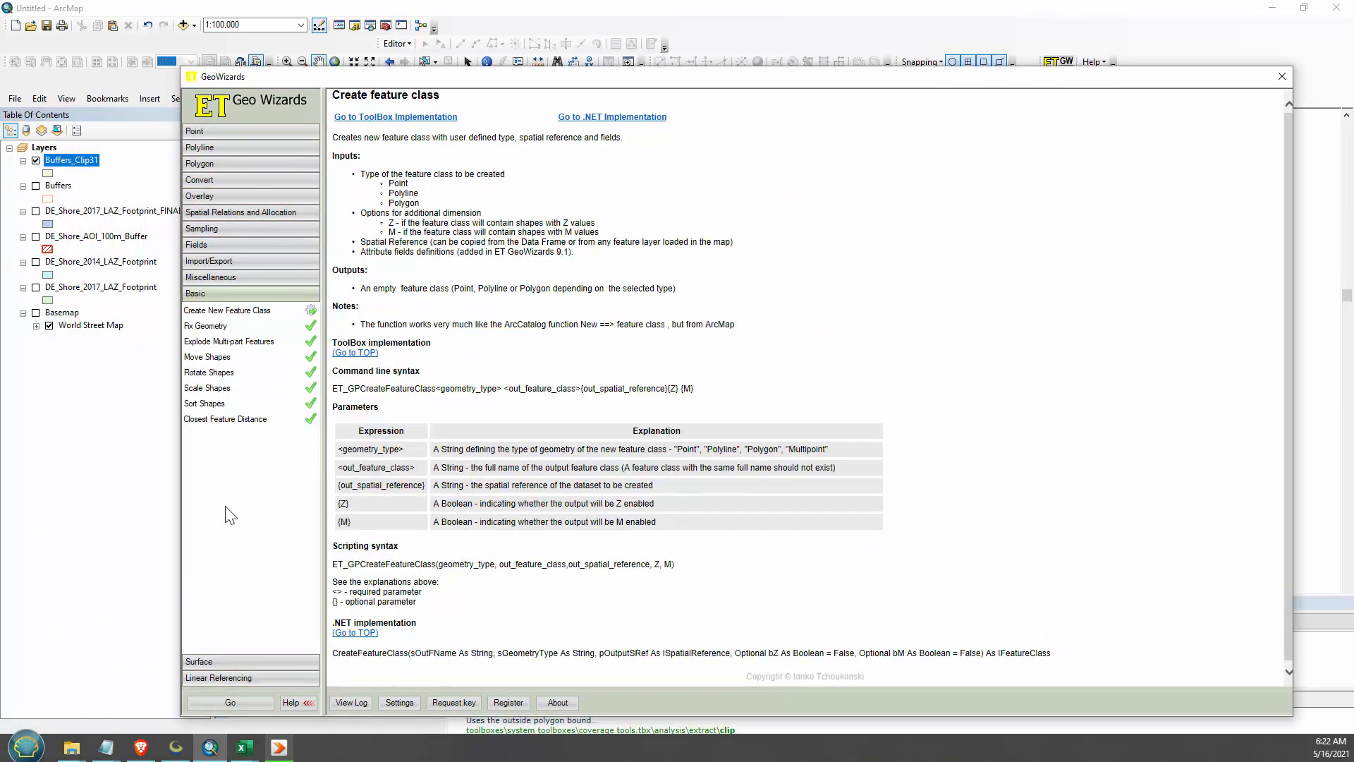
{"action": "double_click", "coordinate": [204, 403]}
{"action": "left_click", "coordinate": [373, 185]}
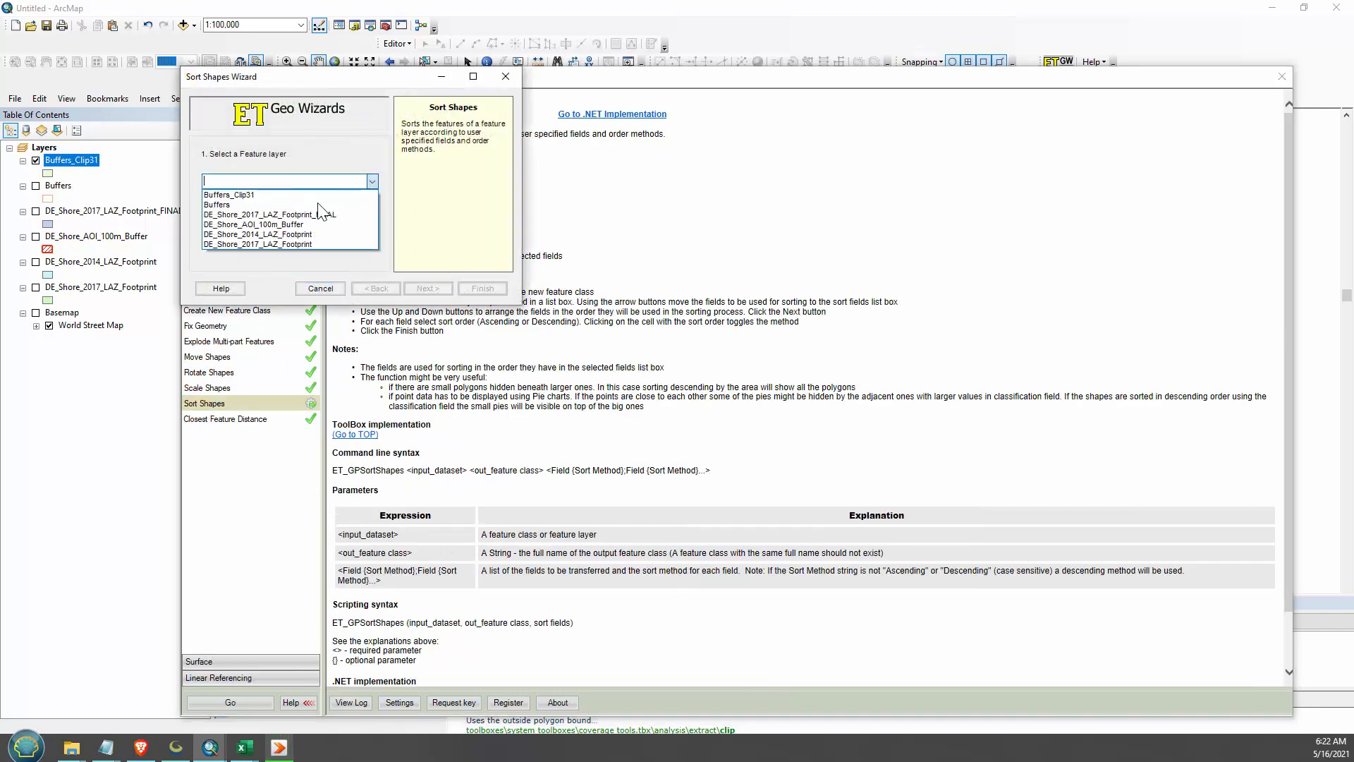
{"action": "left_click", "coordinate": [263, 205]}
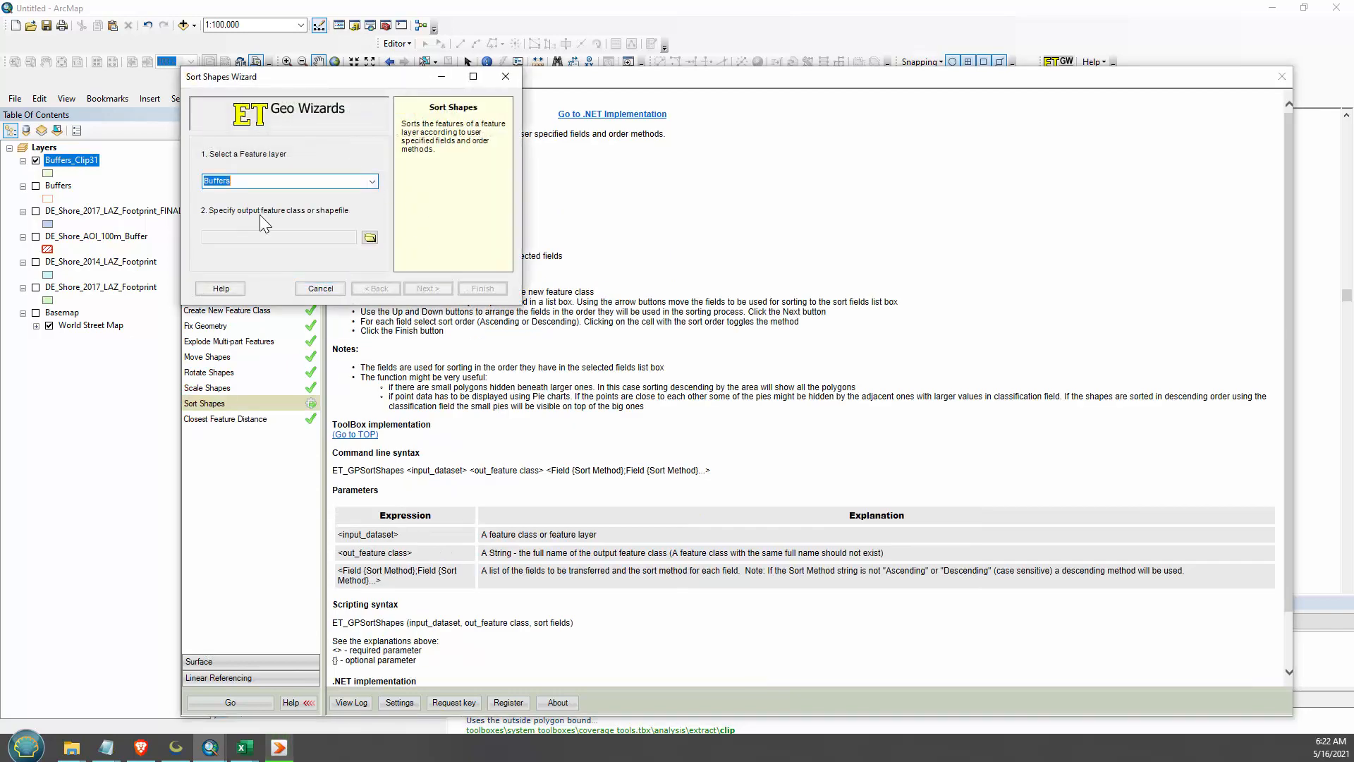
- Set the Sort Shapes output to a feature class named asdad in the Temp folder
{"action": "left_click", "coordinate": [370, 237]}
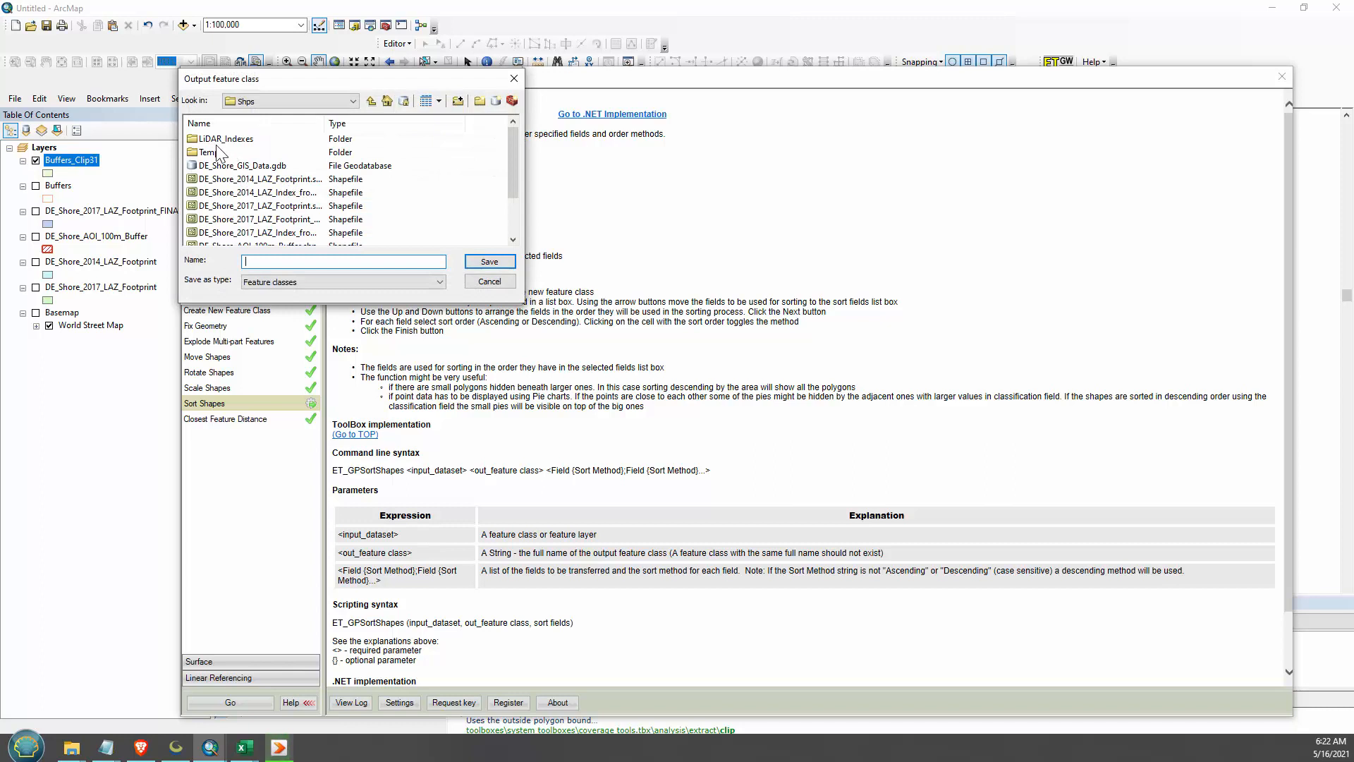
{"action": "double_click", "coordinate": [215, 152]}
{"action": "left_click", "coordinate": [302, 263]}
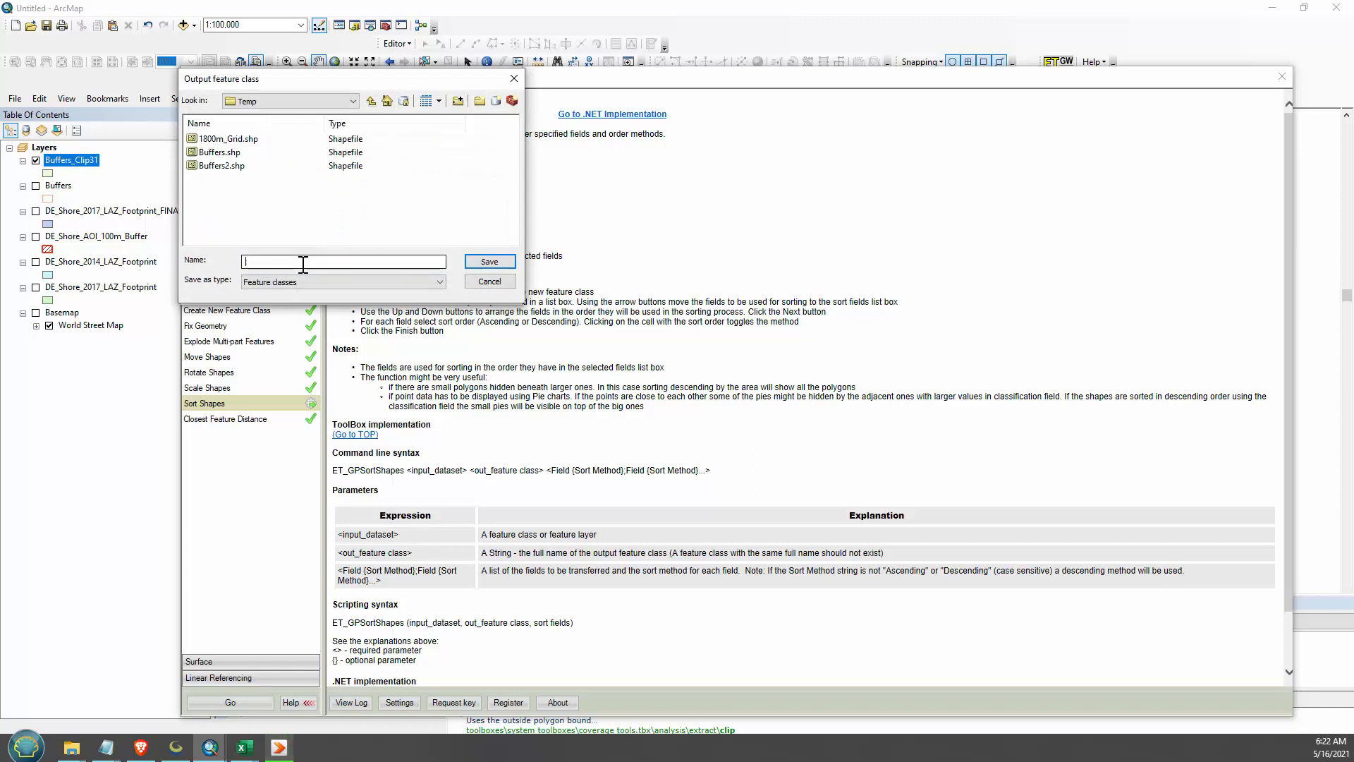
{"action": "type", "text": "sorted"}
{"action": "left_click", "coordinate": [504, 263]}
{"action": "left_click", "coordinate": [428, 288]}
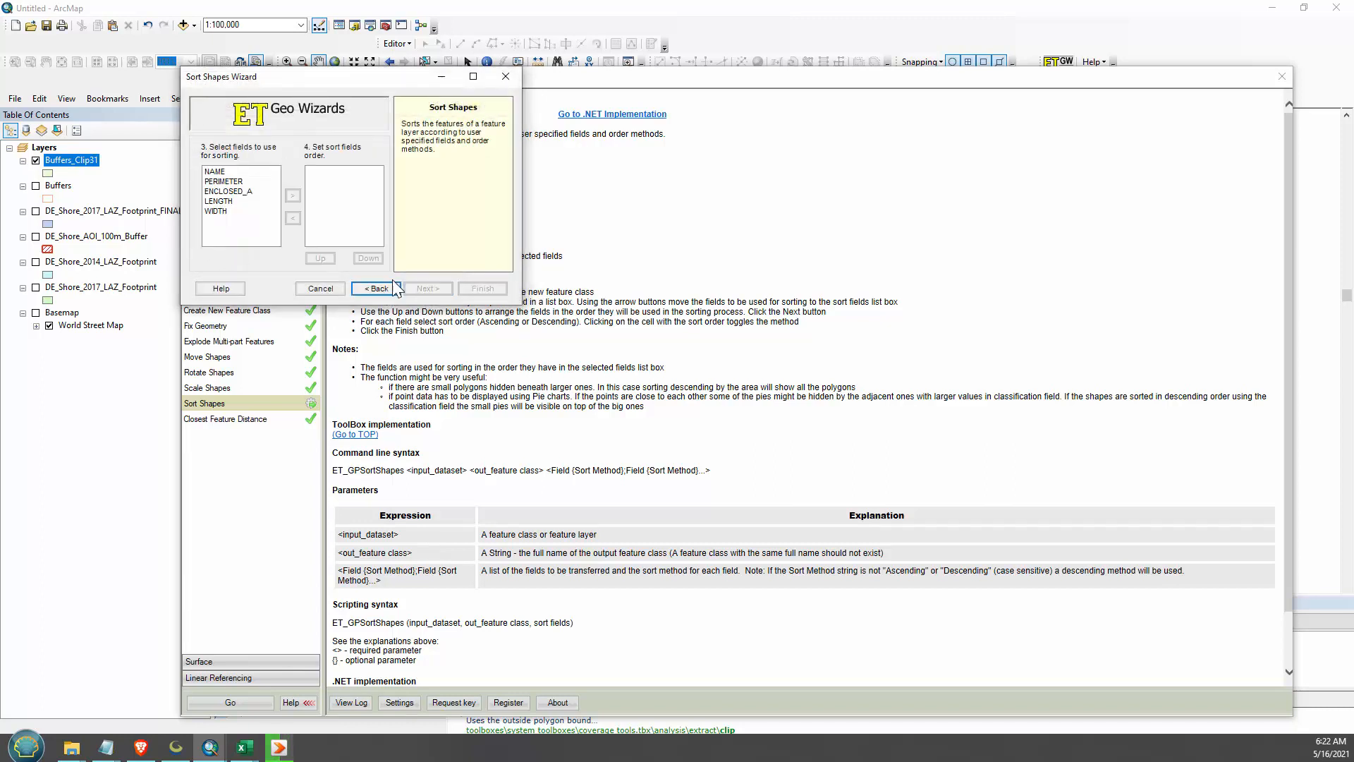
- Sort the shapes by the NAME field in ascending order and finish the wizard
{"action": "left_click", "coordinate": [208, 172]}
{"action": "left_click", "coordinate": [292, 196]}
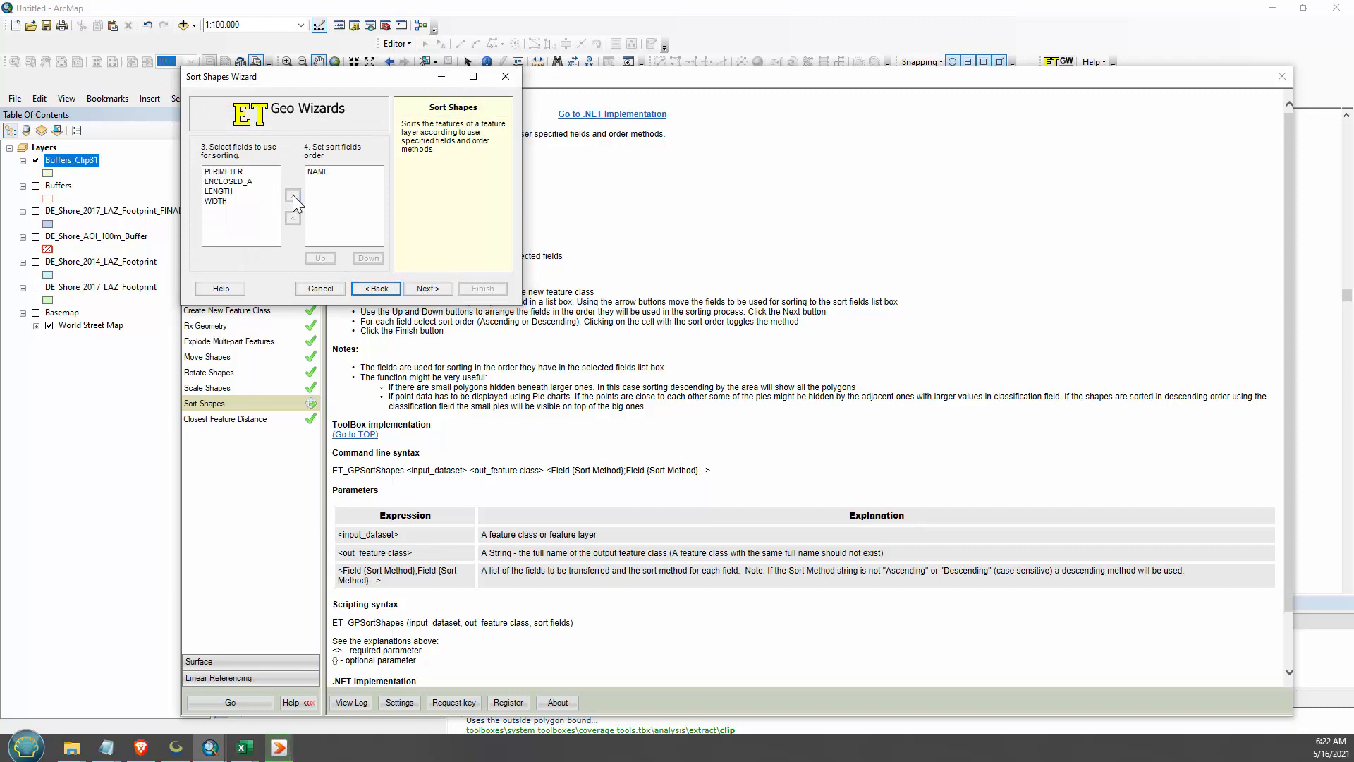
{"action": "left_click", "coordinate": [427, 289]}
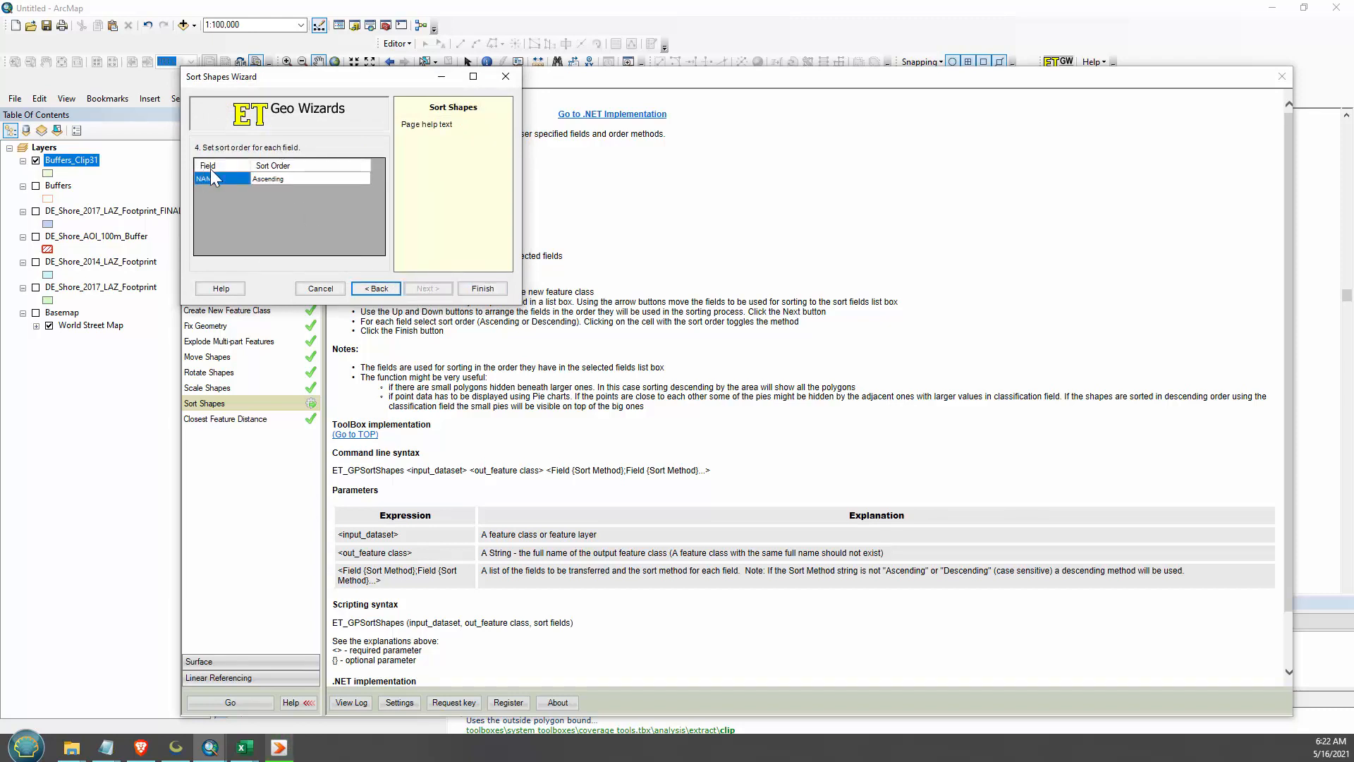
{"action": "left_click", "coordinate": [482, 288]}
{"action": "left_click", "coordinate": [511, 76]}
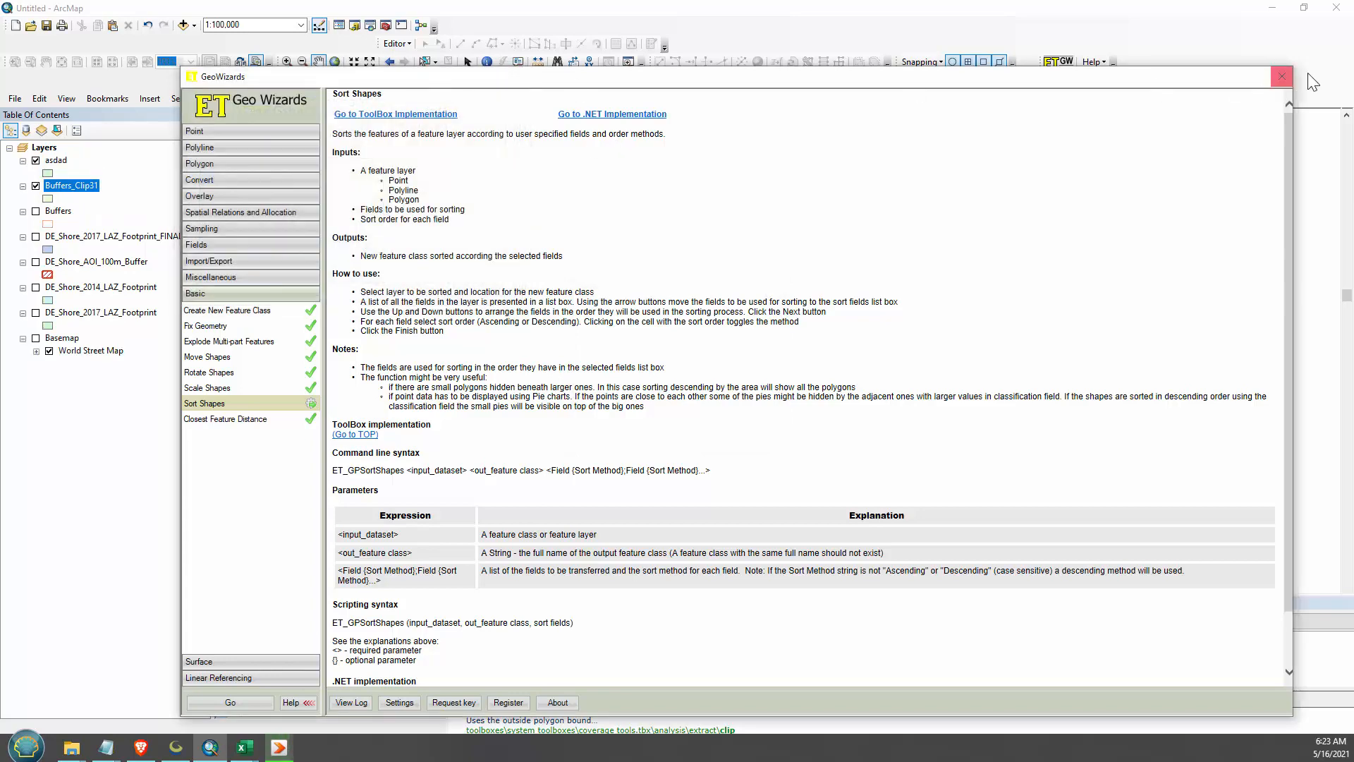
- Close ET GeoWizards and open the attribute table of the sorted asdad layer to check its tile order
{"action": "left_click", "coordinate": [1281, 76]}
{"action": "right_click", "coordinate": [62, 161]}
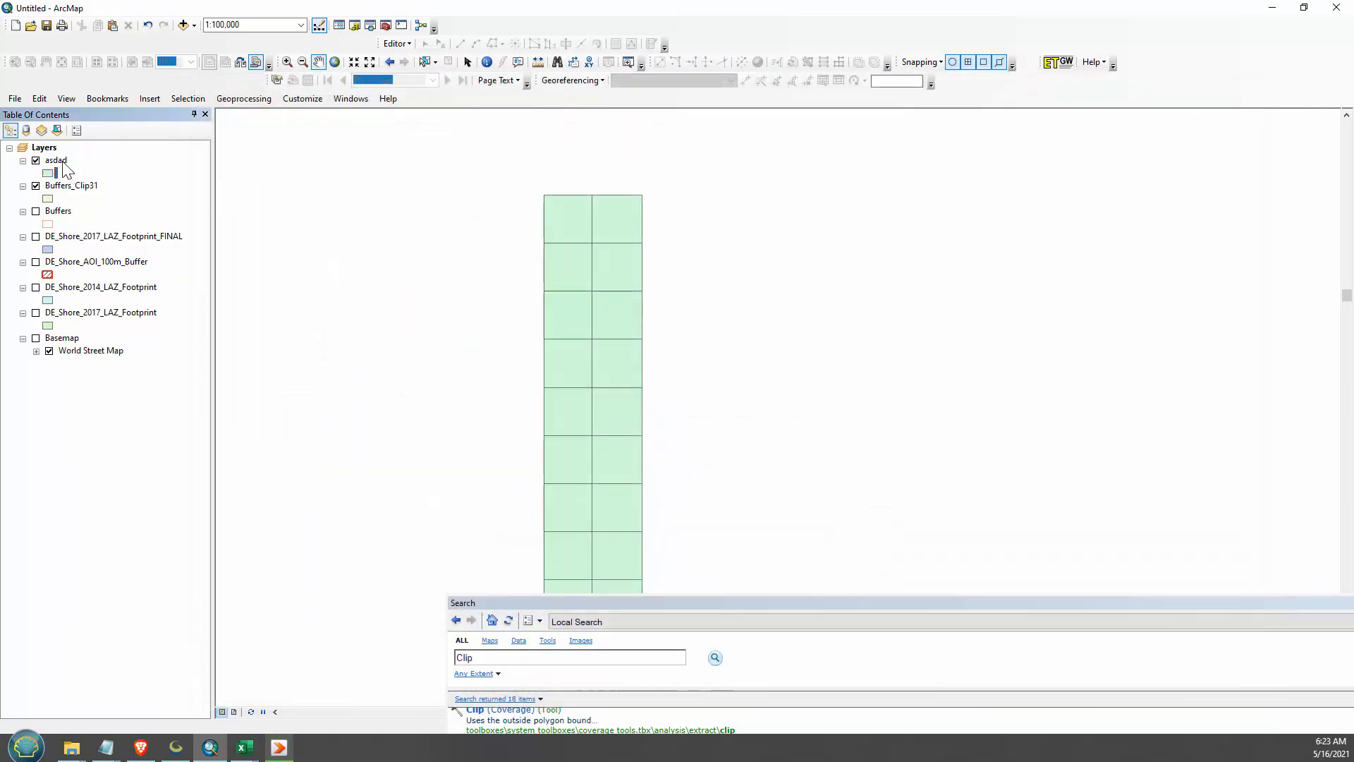
{"action": "left_click", "coordinate": [113, 203]}
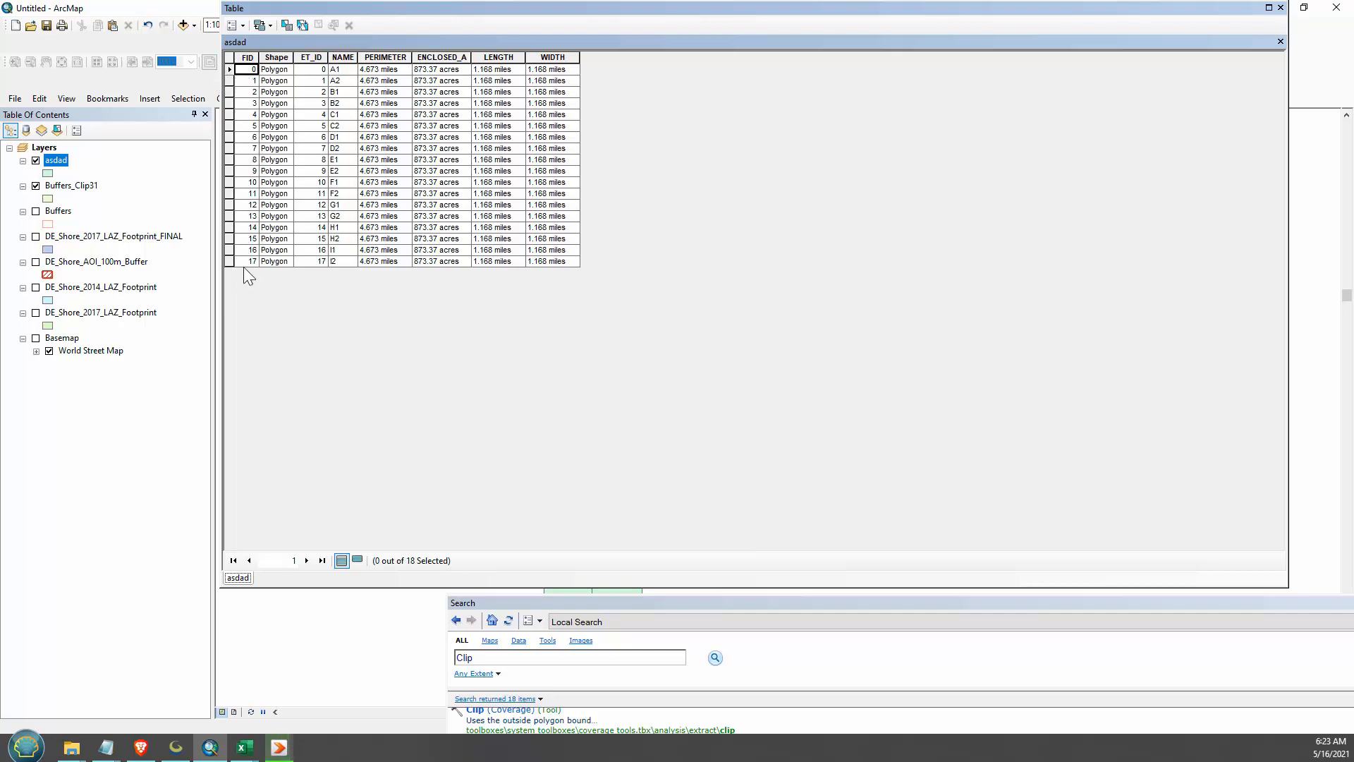
- Highlight tiles A1, A2 and B1 one by one in the asdad table to check their order, and close the table
{"action": "left_click", "coordinate": [229, 69]}
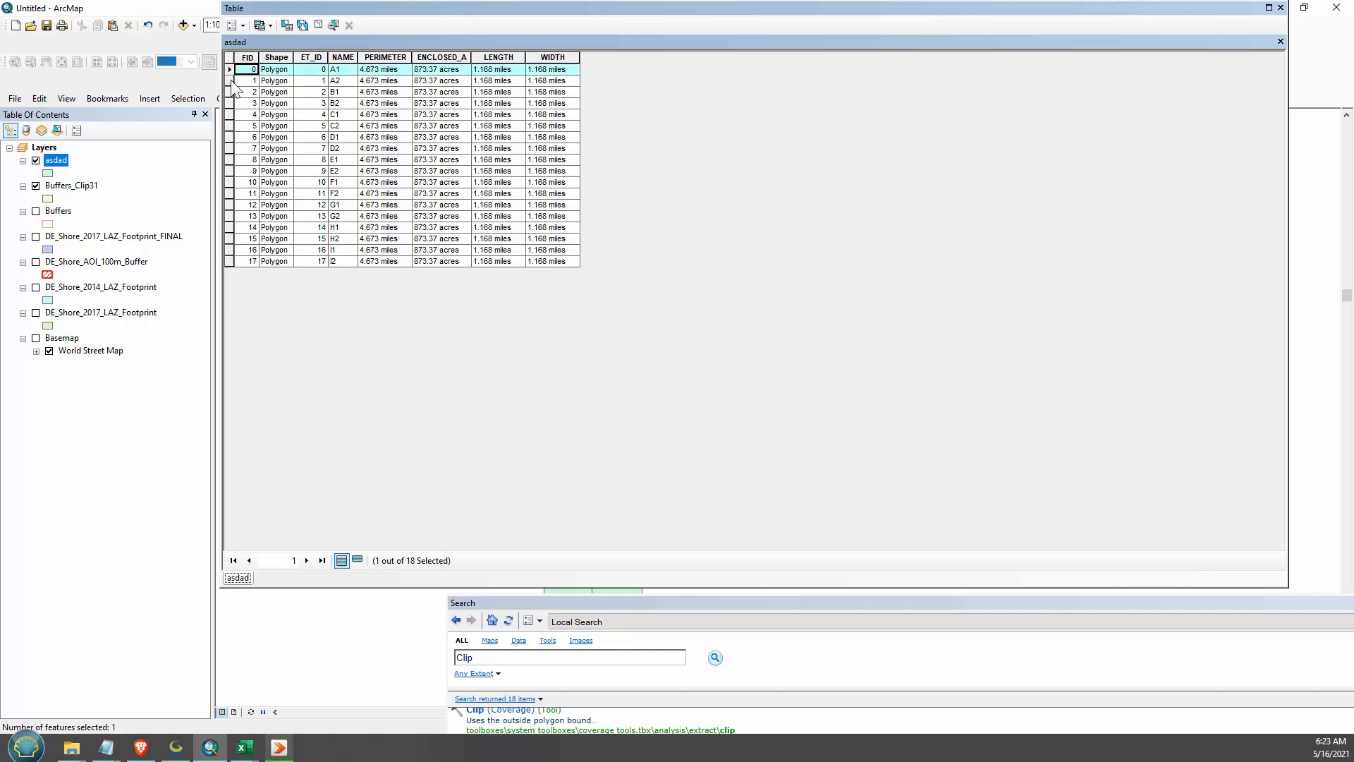
{"action": "left_click", "coordinate": [230, 80]}
{"action": "left_click", "coordinate": [233, 91]}
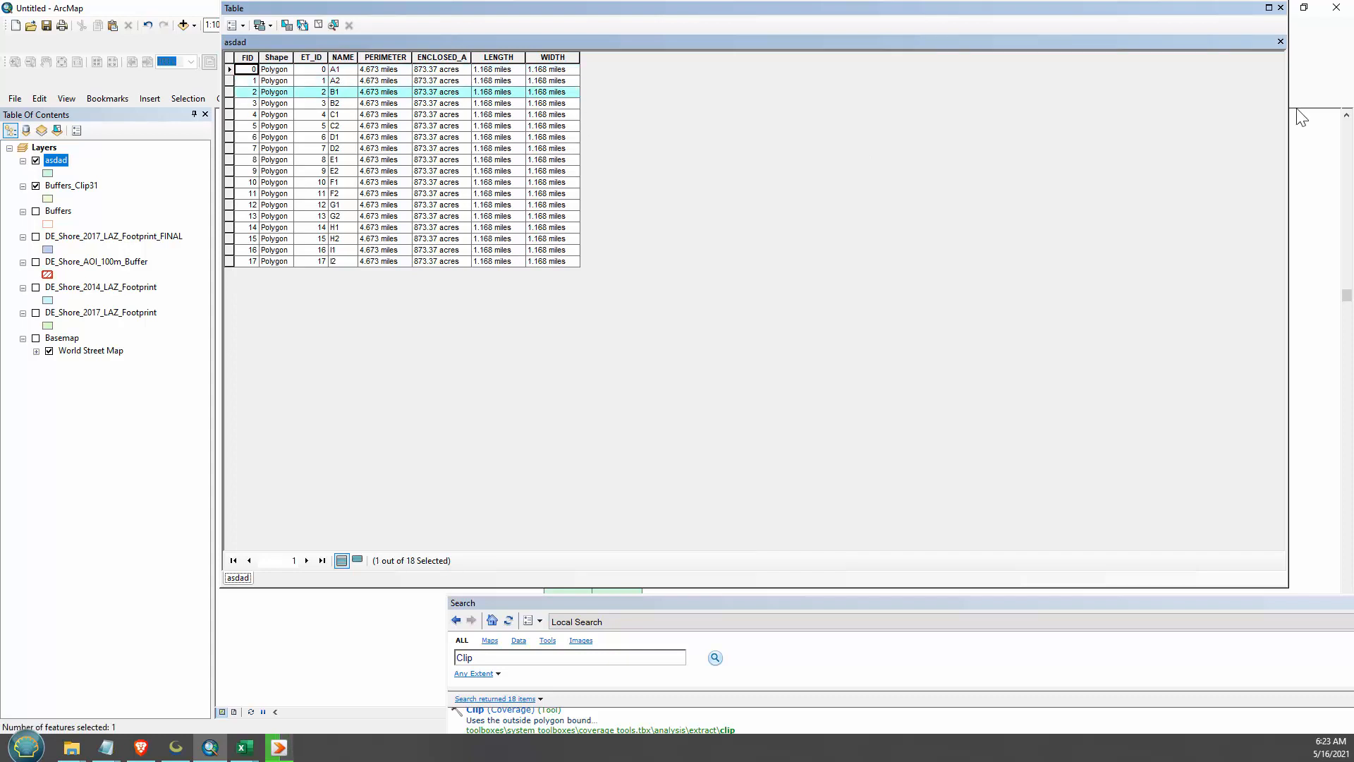
{"action": "left_click", "coordinate": [1280, 8]}
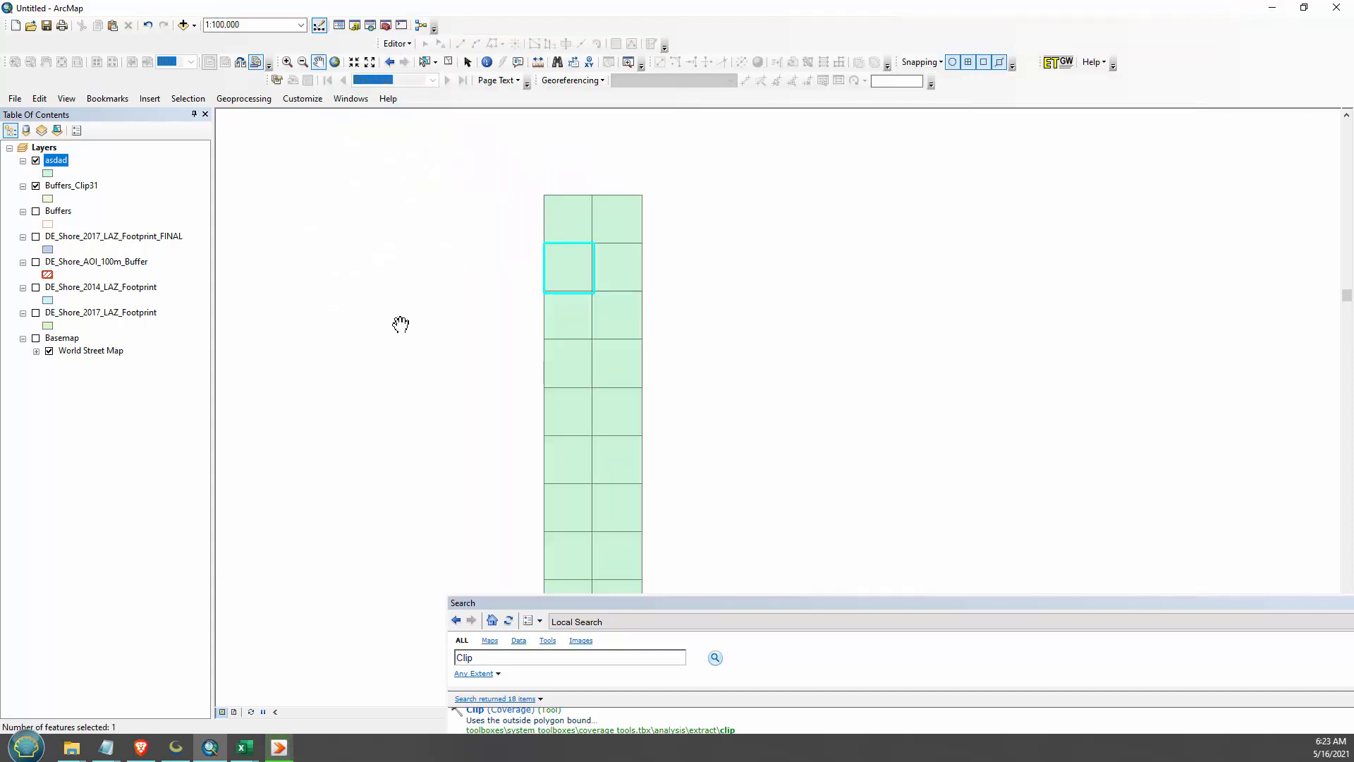
- Remove the asdad layer from the map and bring the clipped buffer grid into view
{"action": "right_click", "coordinate": [56, 166]}
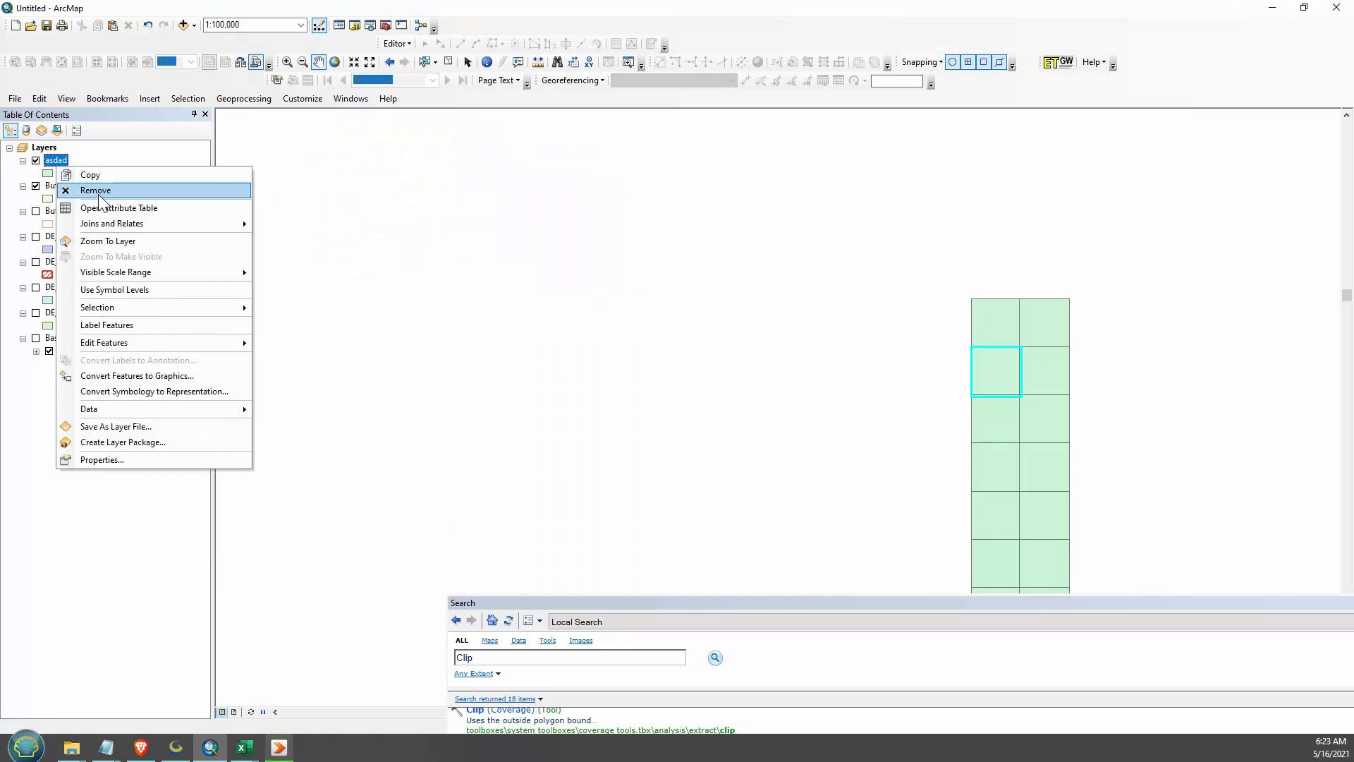
{"action": "left_click", "coordinate": [98, 192]}
{"action": "left_click_drag", "start_coordinate": [1090, 566], "coordinate": [744, 439]}
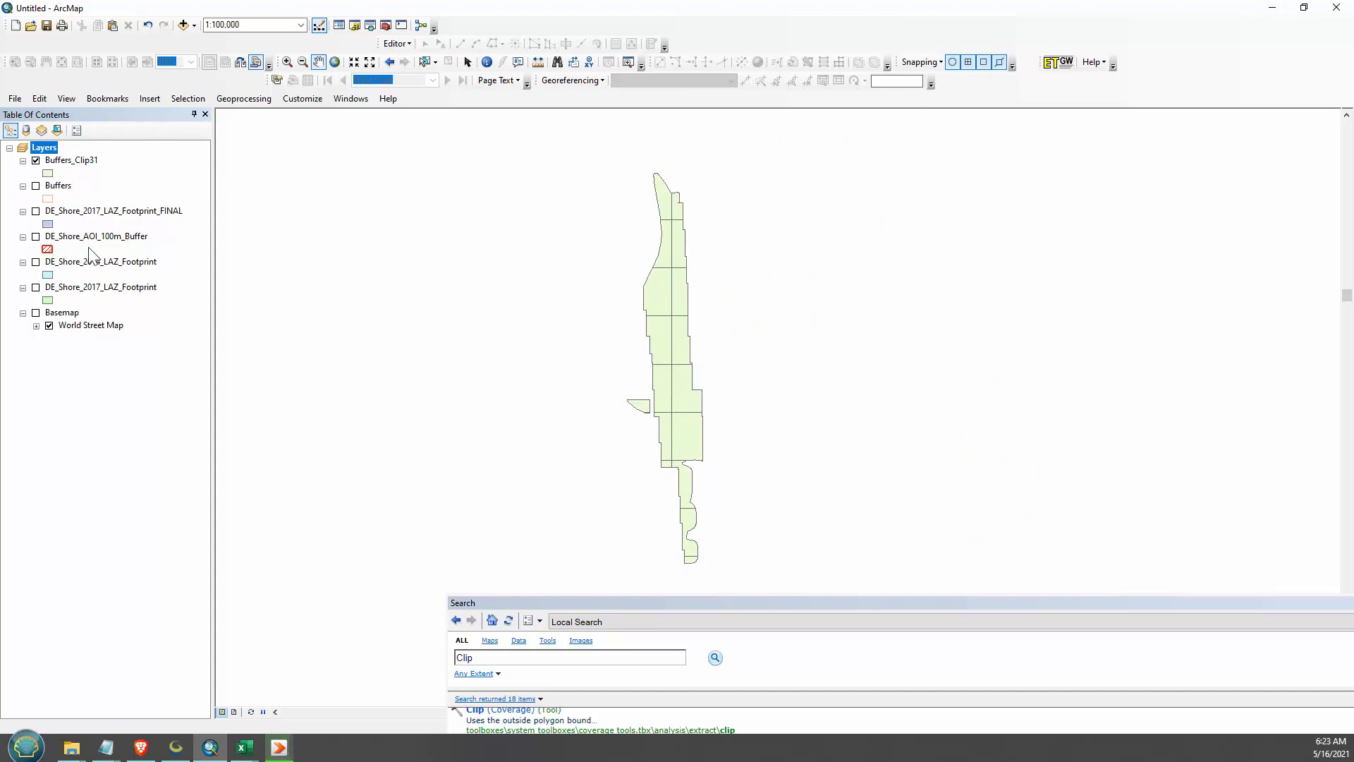
- Start exporting all features of Buffers_Clip31 with the layer's source coordinate system and browse the existing shapefiles in the Shps folder
{"action": "right_click", "coordinate": [71, 164]}
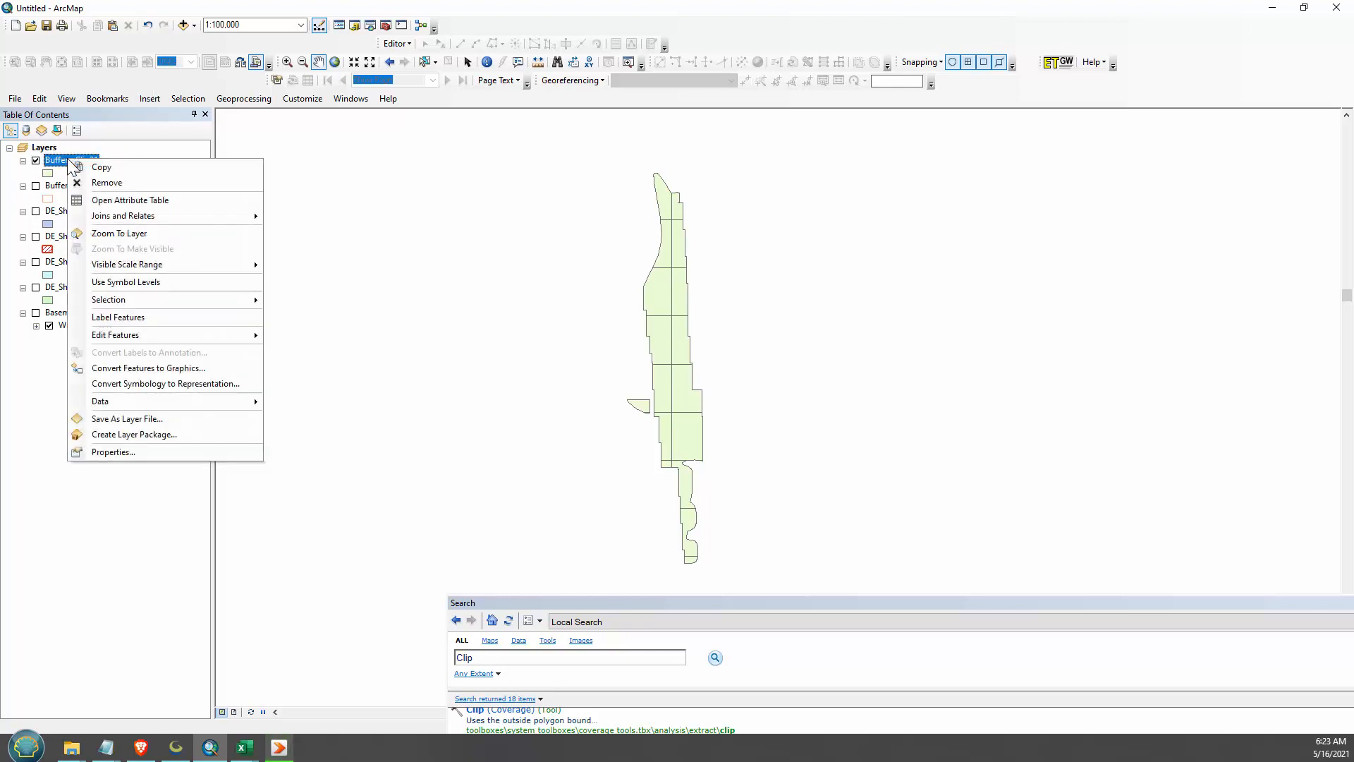
{"action": "mouse_move", "coordinate": [177, 396]}
{"action": "left_click", "coordinate": [326, 398]}
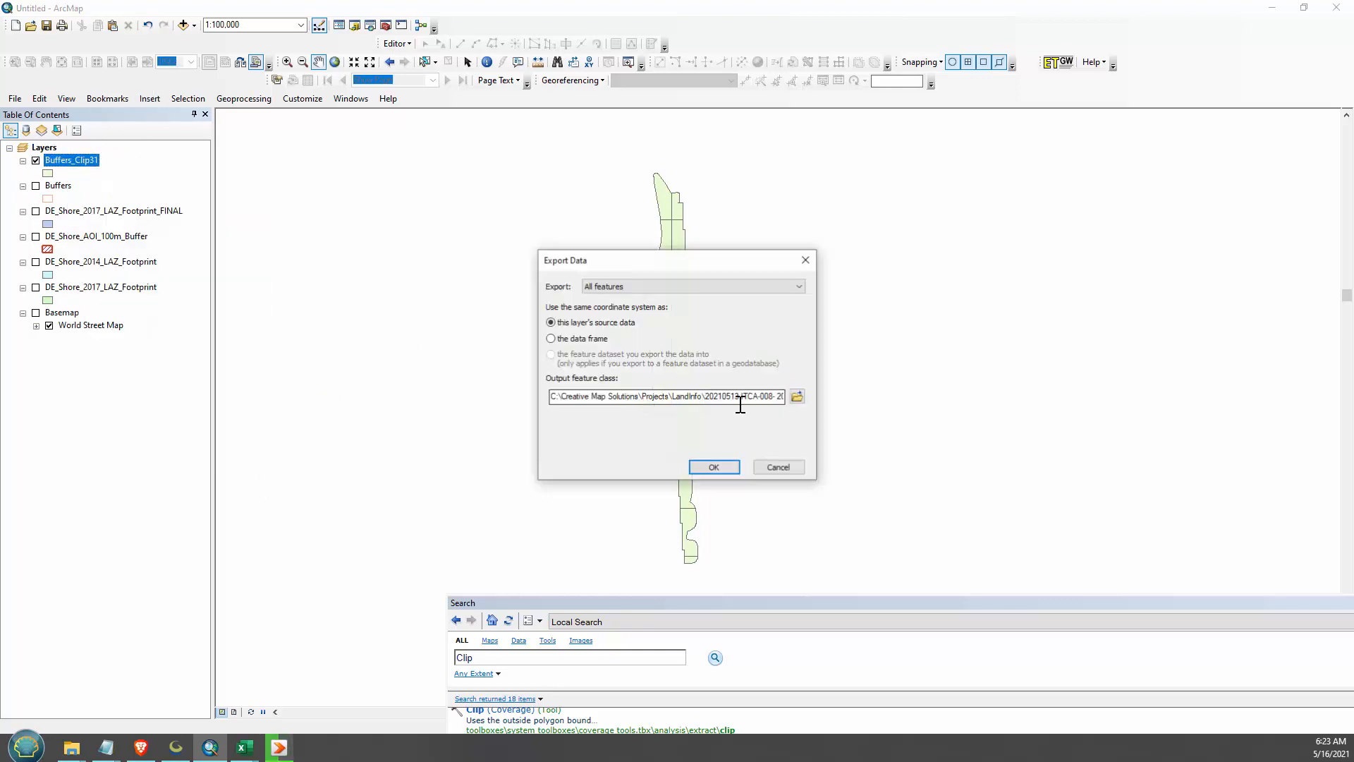
{"action": "left_click", "coordinate": [798, 396]}
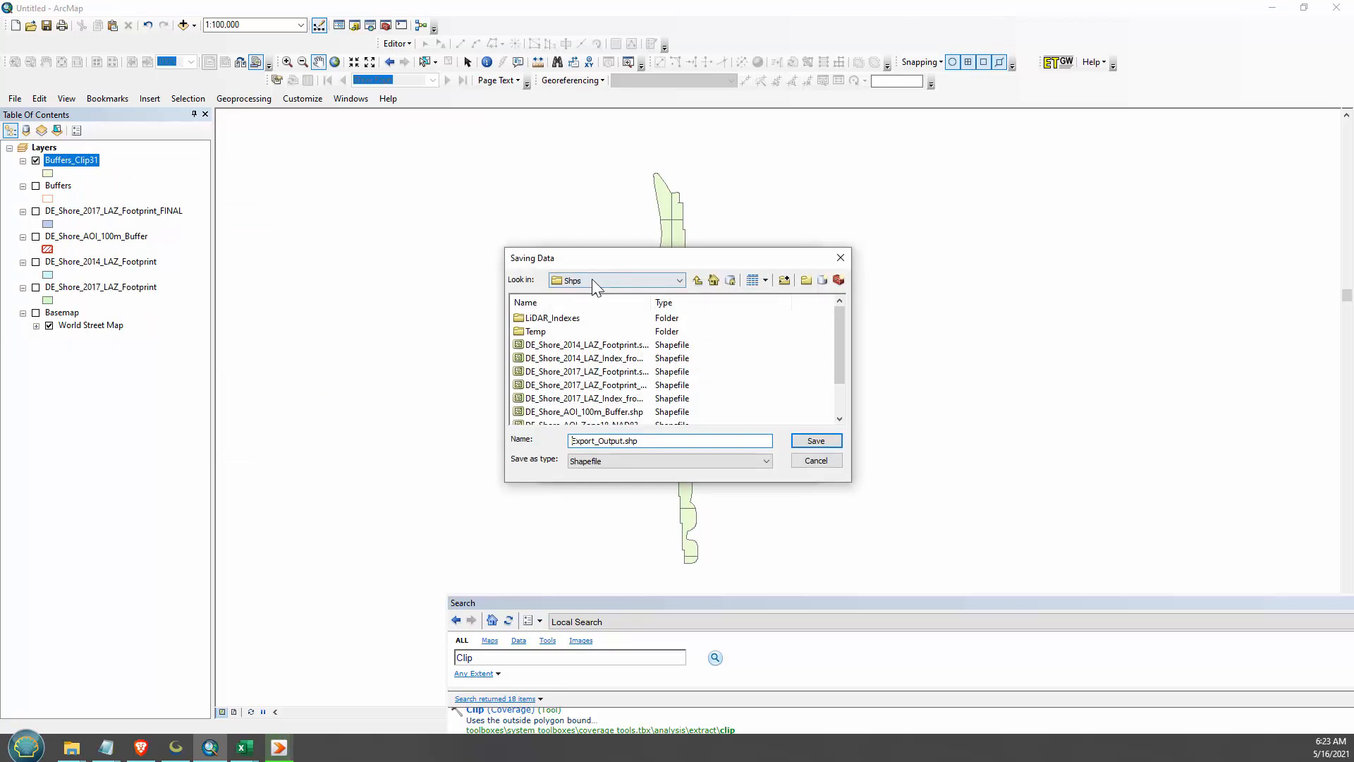
{"action": "left_click_drag", "start_coordinate": [652, 302], "coordinate": [802, 305]}
{"action": "scroll", "coordinate": [691, 352], "scroll_direction": "down", "scroll_amount": 2}
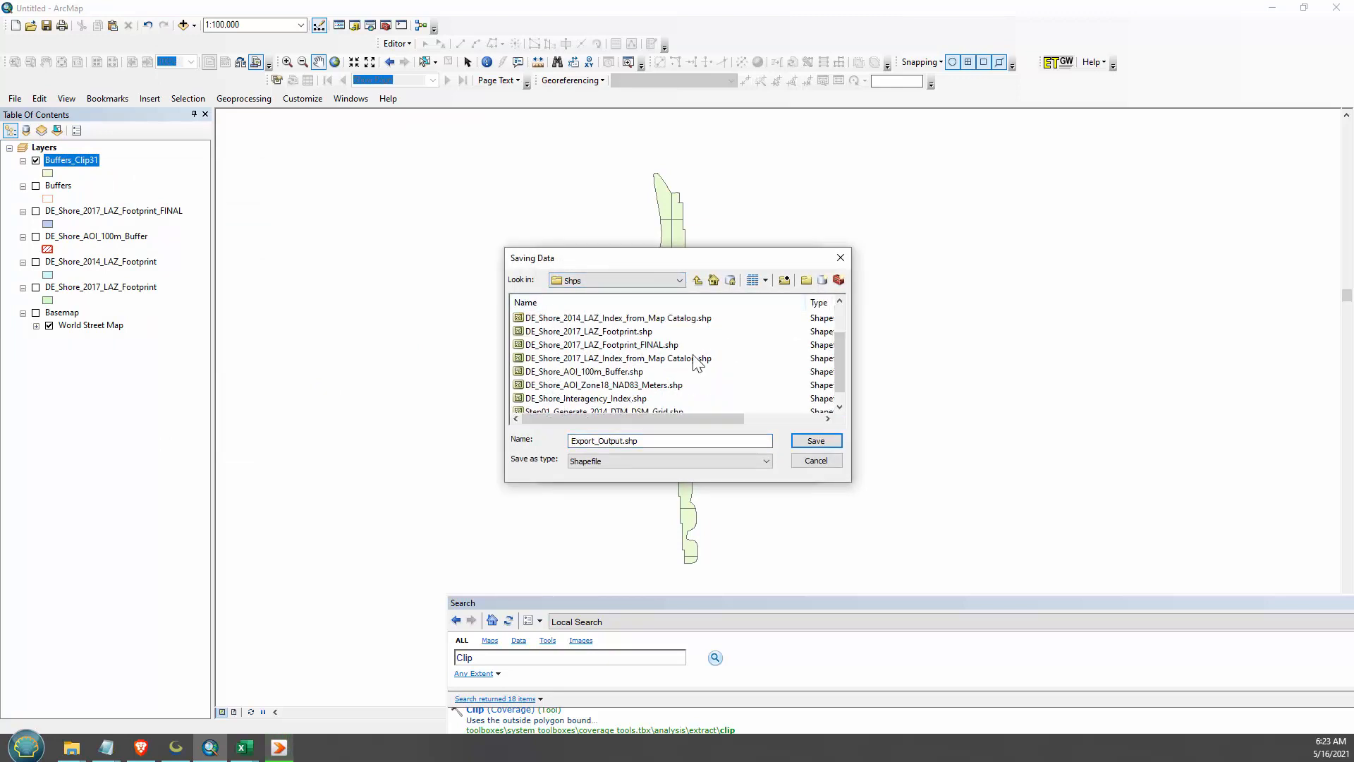
- Name the output Step01_Generate_2017_DTM_DSM_Grid.shp based on the existing 2014 grid's name, export it and add it to the map
{"action": "left_click", "coordinate": [541, 399]}
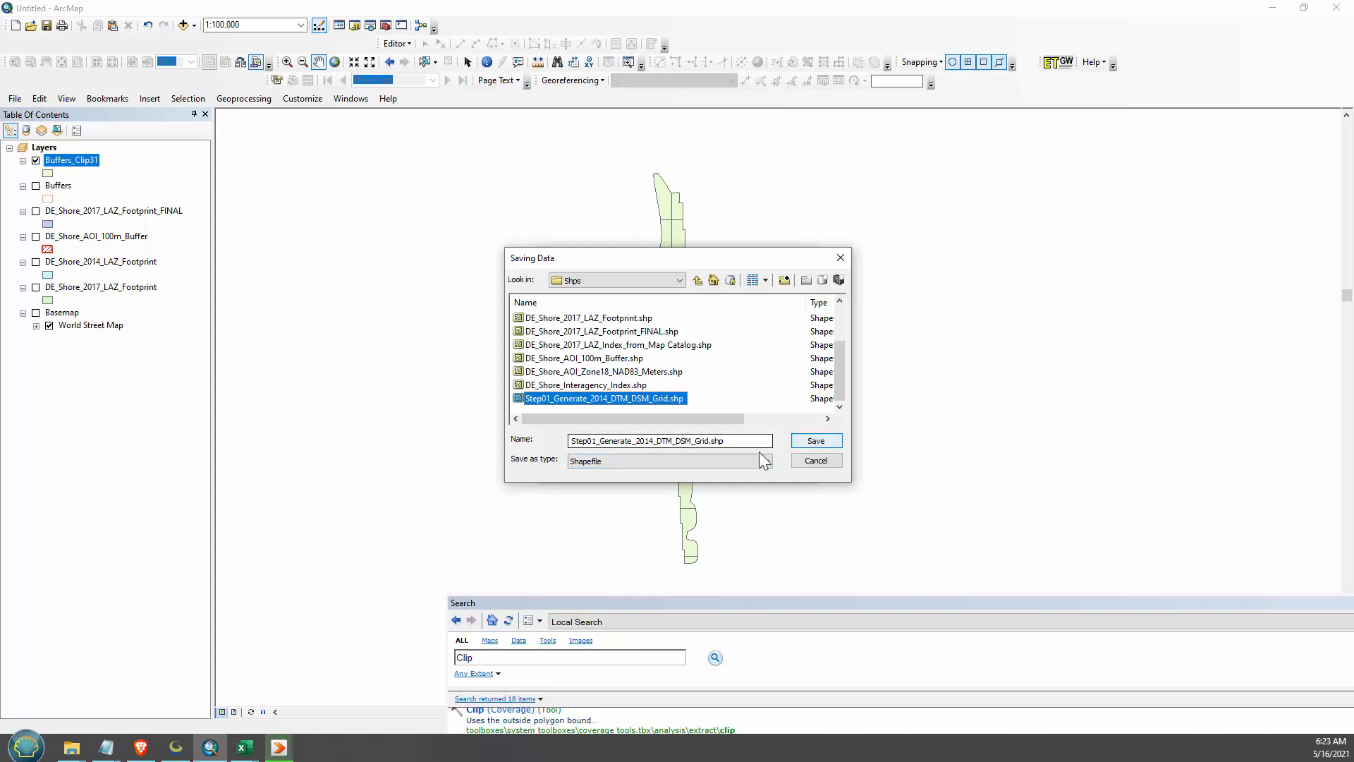
{"action": "left_click", "coordinate": [649, 442]}
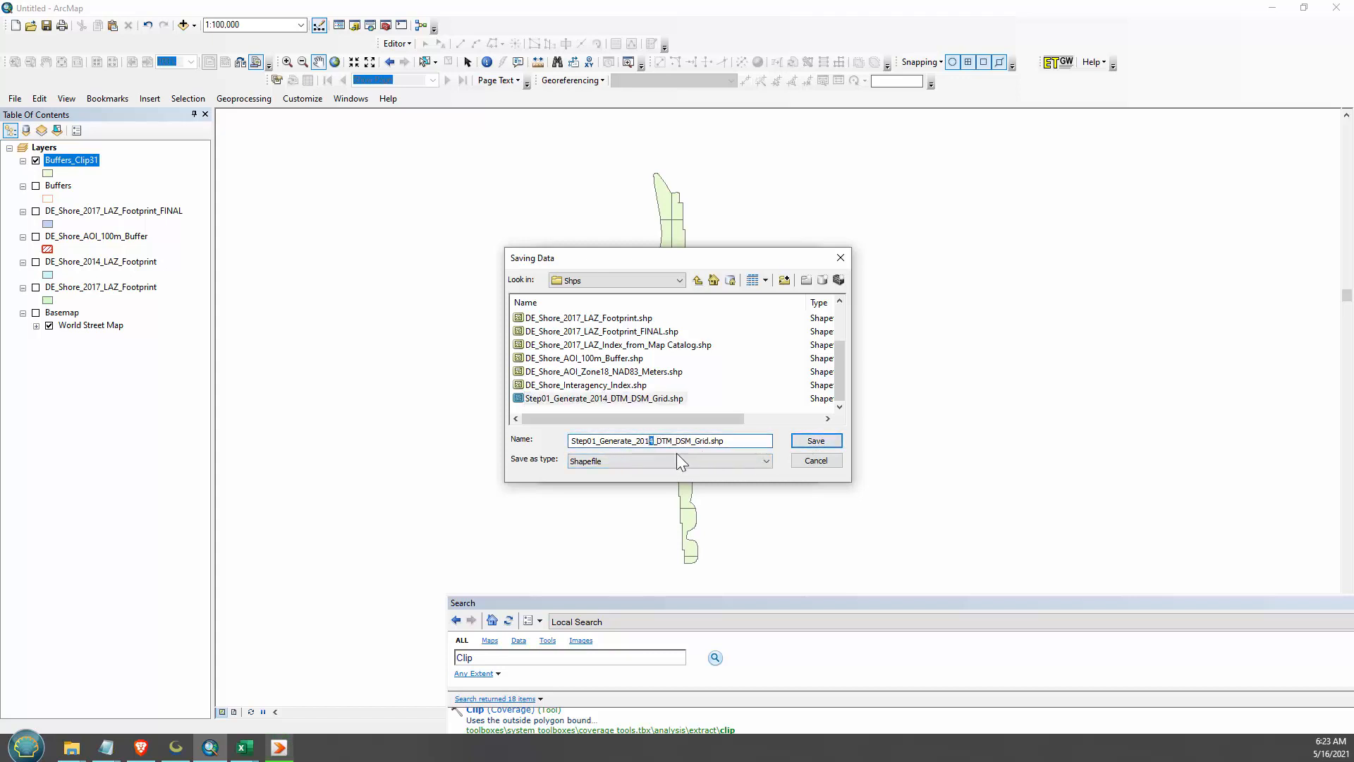
{"action": "type", "text": "7"}
{"action": "left_click", "coordinate": [818, 443]}
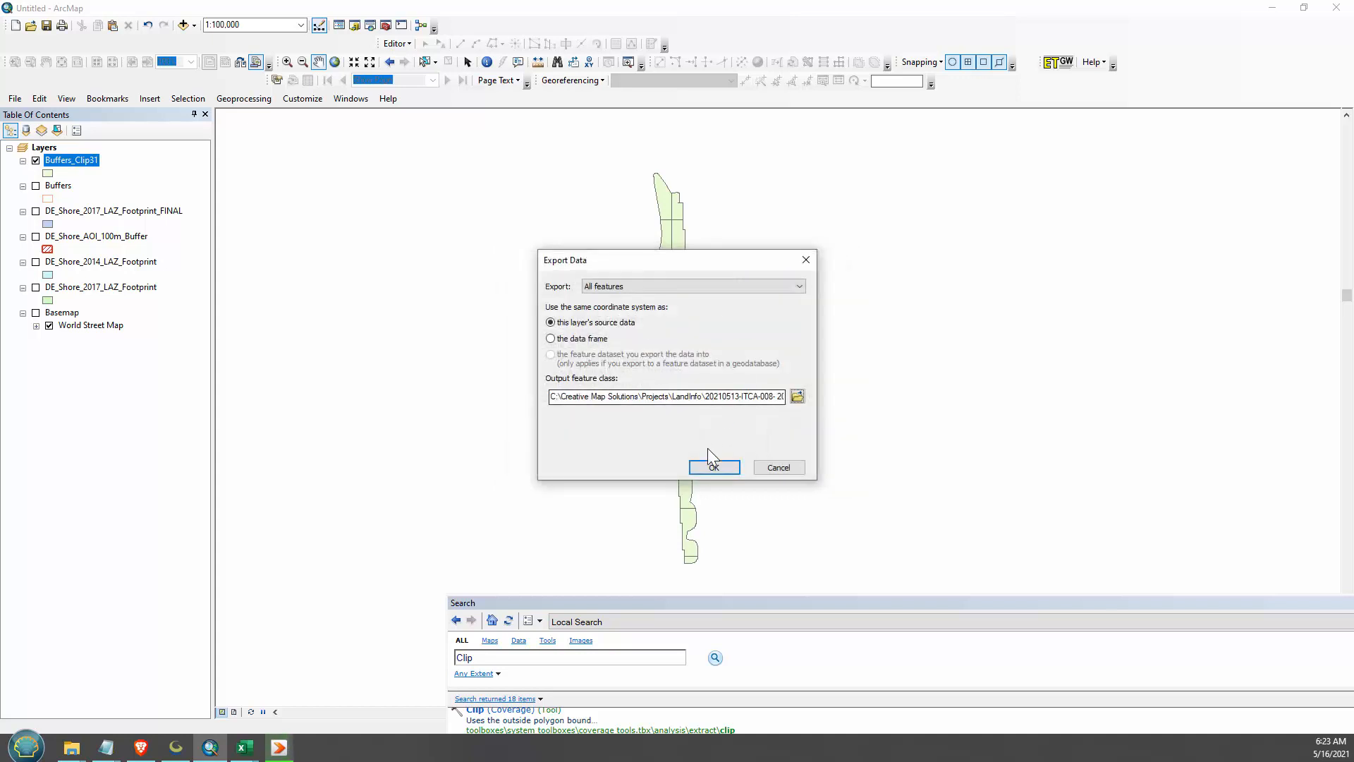
{"action": "left_click", "coordinate": [704, 464]}
{"action": "left_click", "coordinate": [727, 424]}
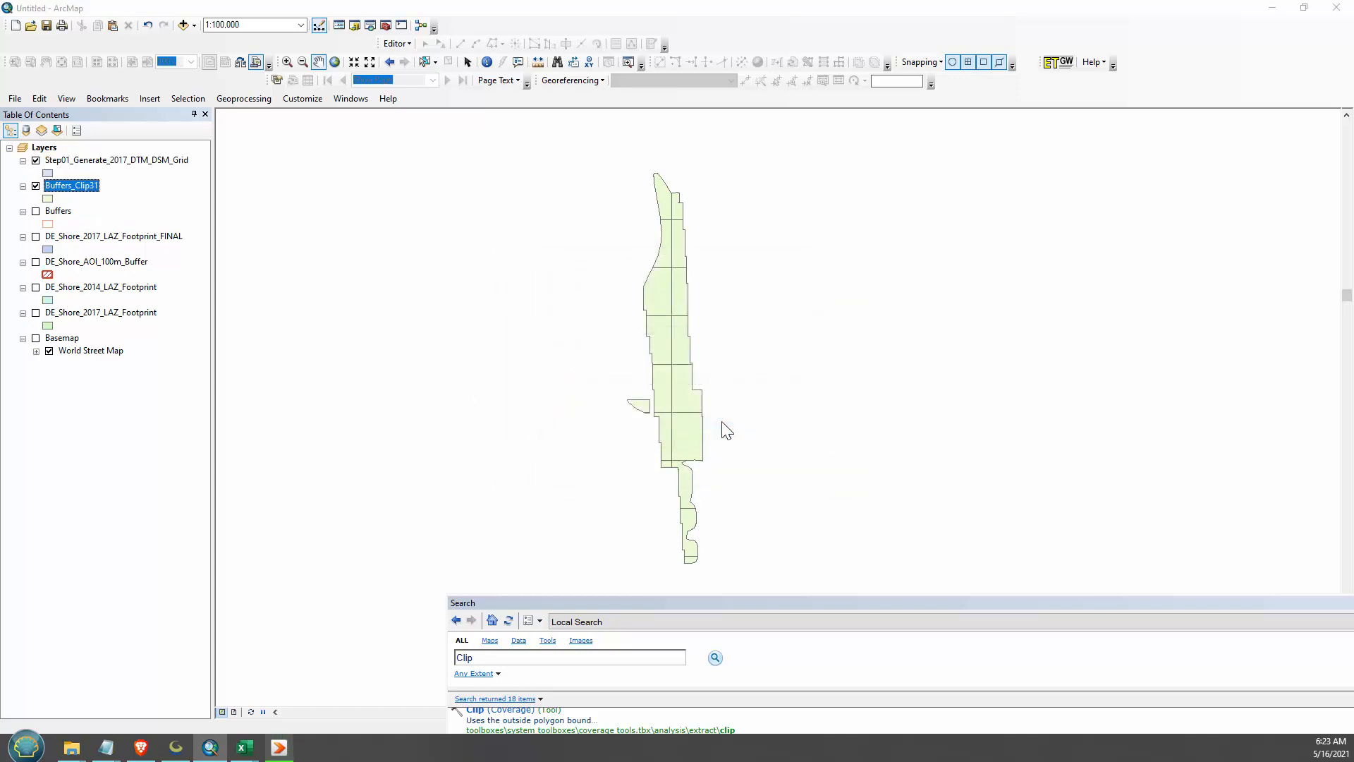
- Review the tile names and order in the Step01_Generate_2017_DTM_DSM_Grid attribute table, and close the table
{"action": "right_click", "coordinate": [136, 162]}
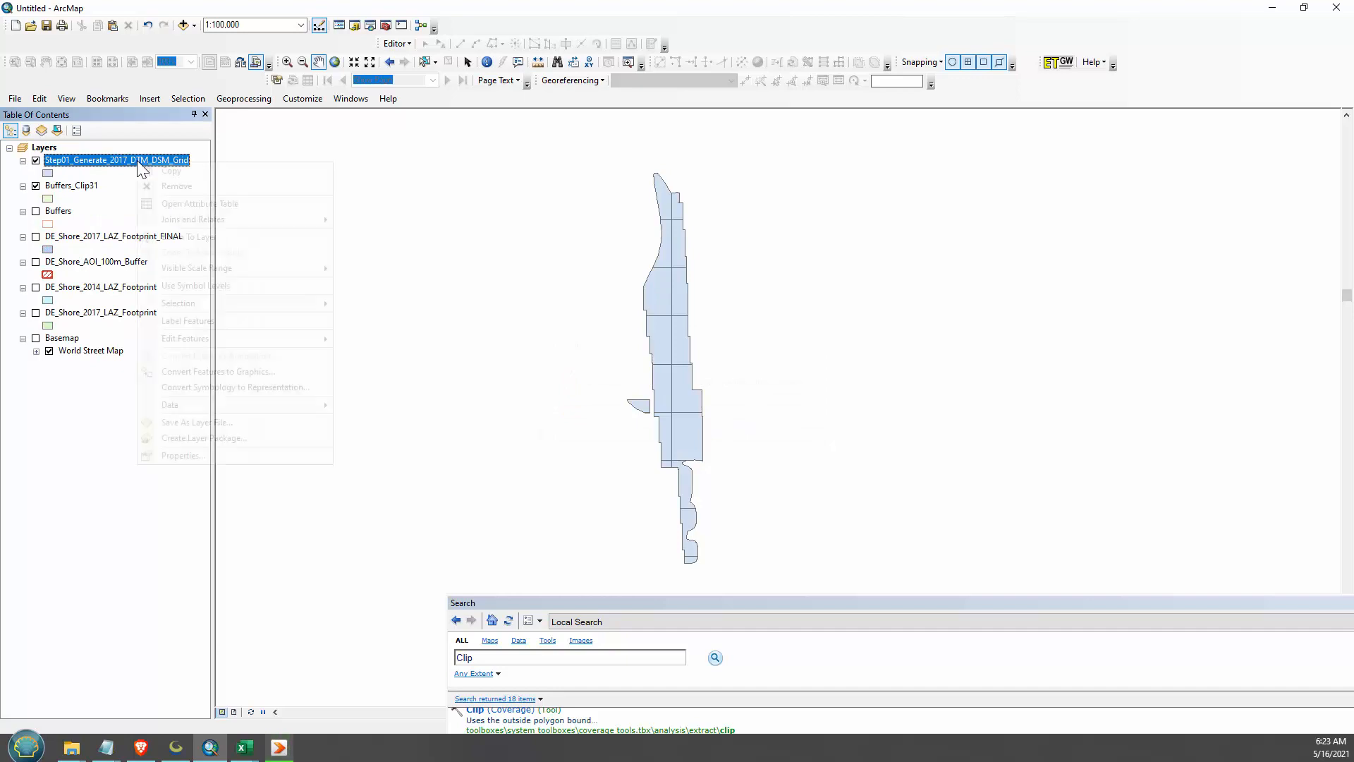
{"action": "left_click", "coordinate": [176, 202]}
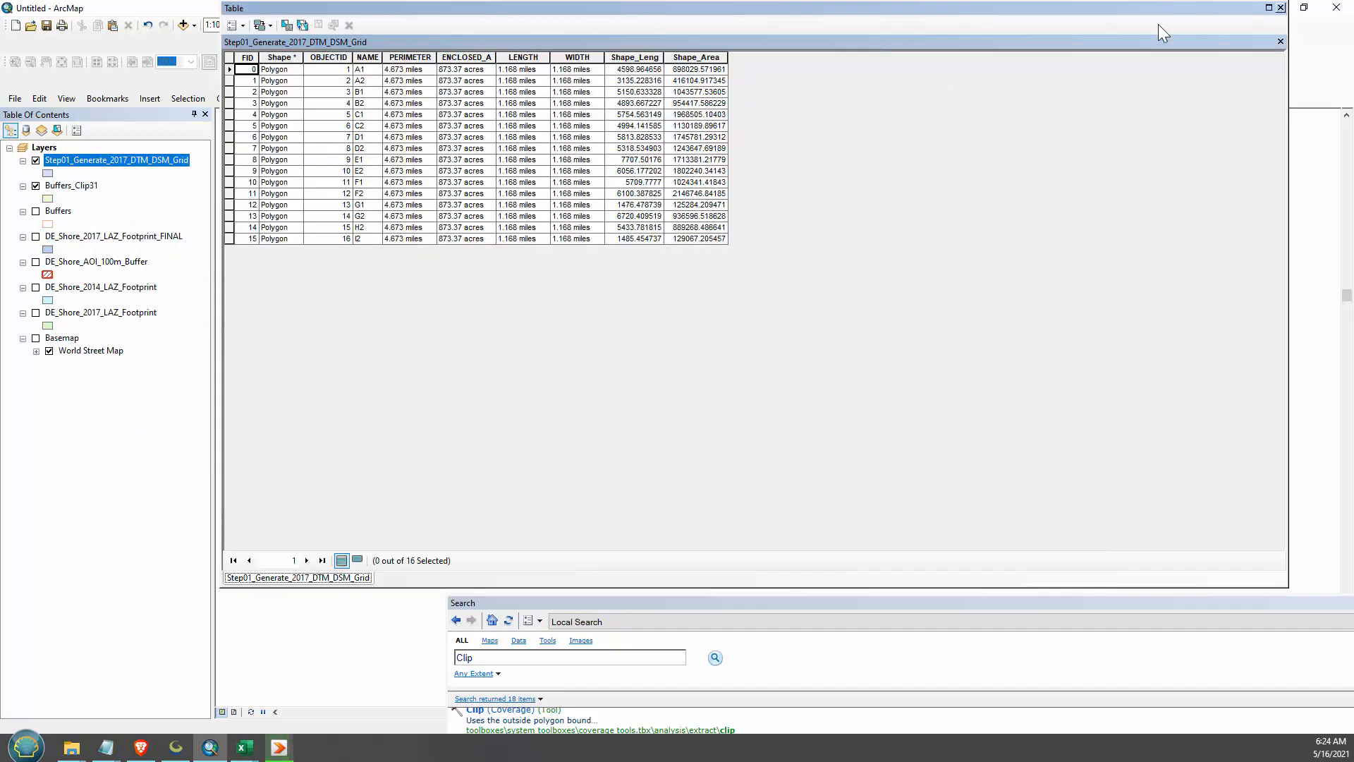
{"action": "left_click", "coordinate": [1281, 8]}
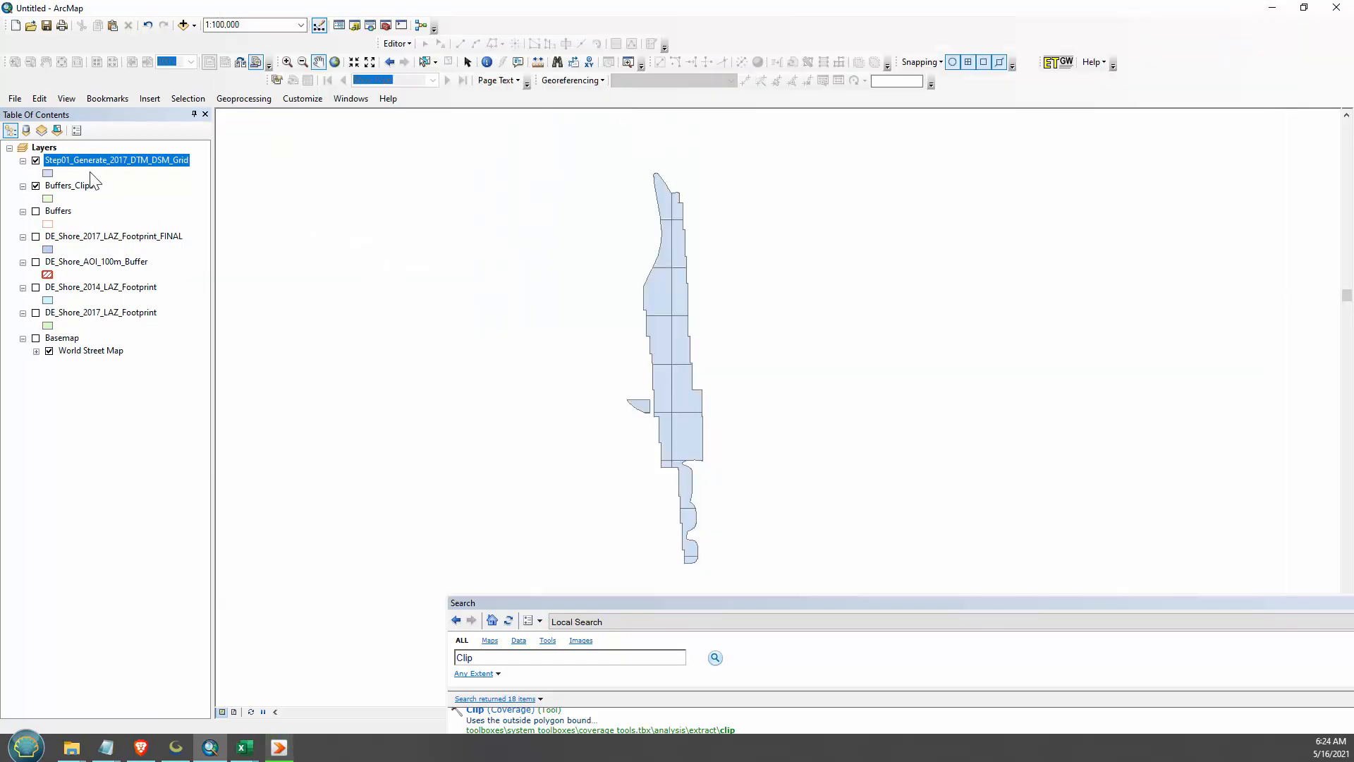